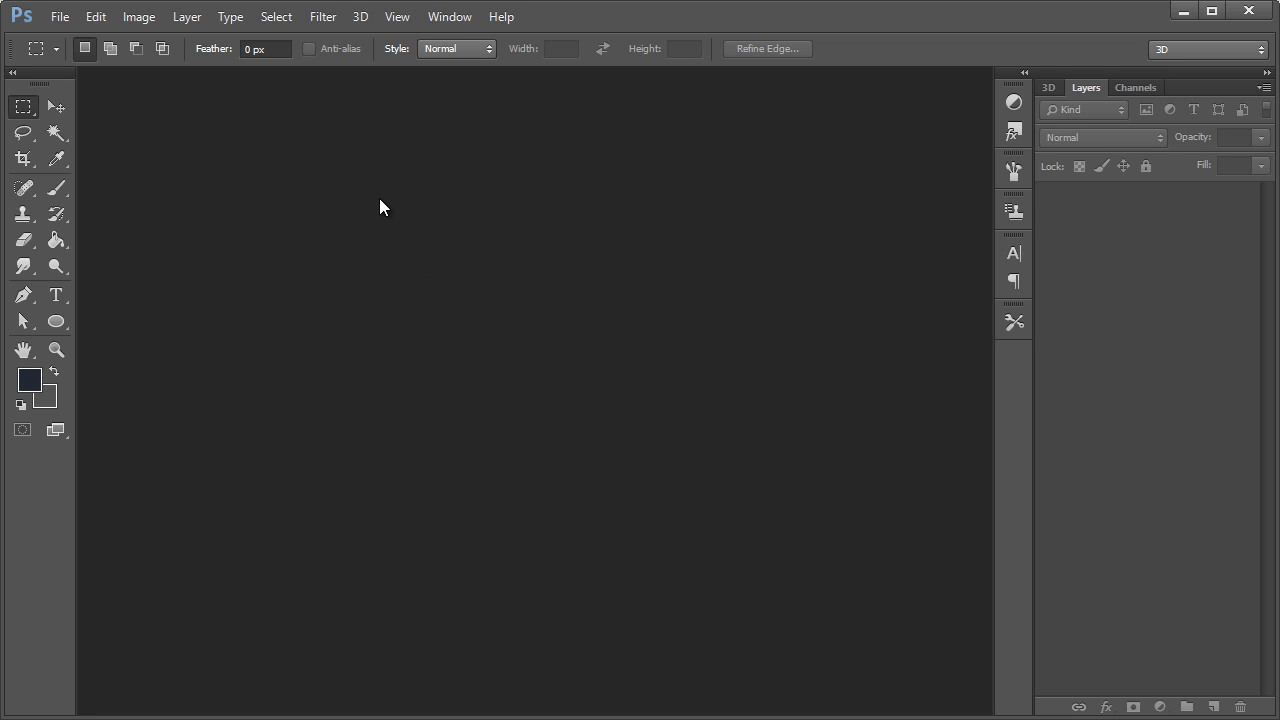
Step: Open grid.psd from the lesson's project folder
left_click(60, 17)
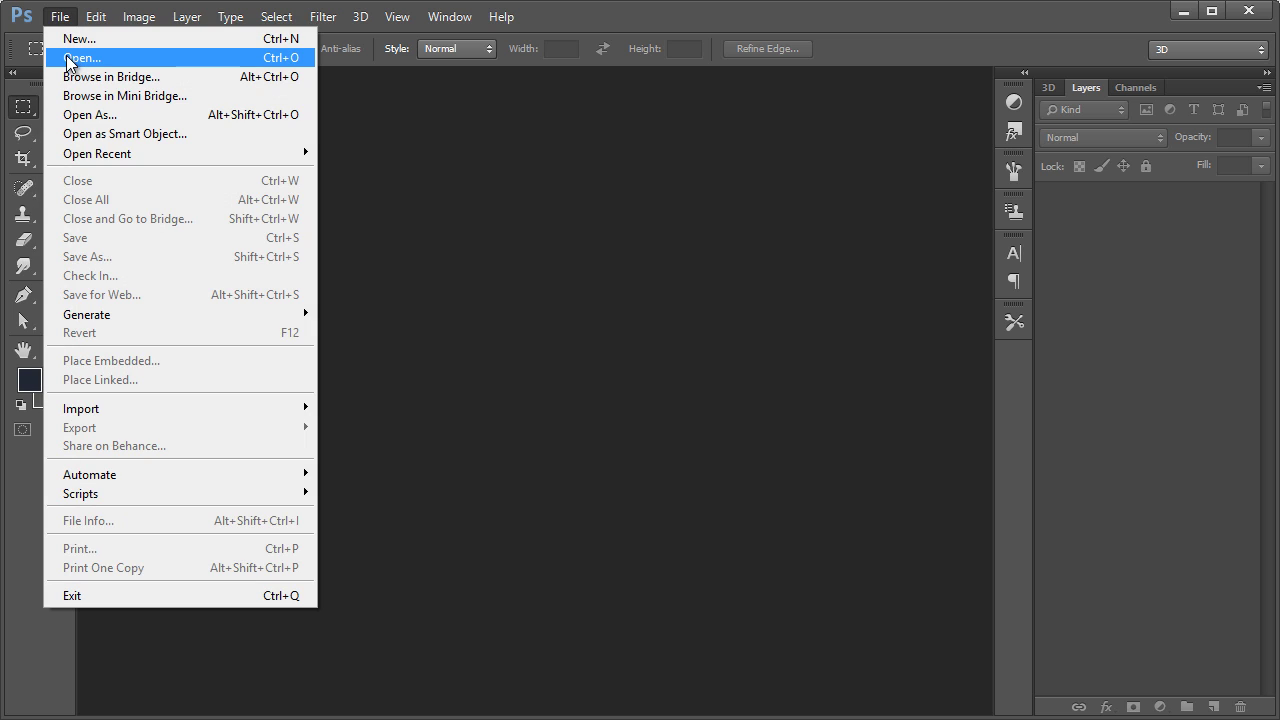
left_click(68, 60)
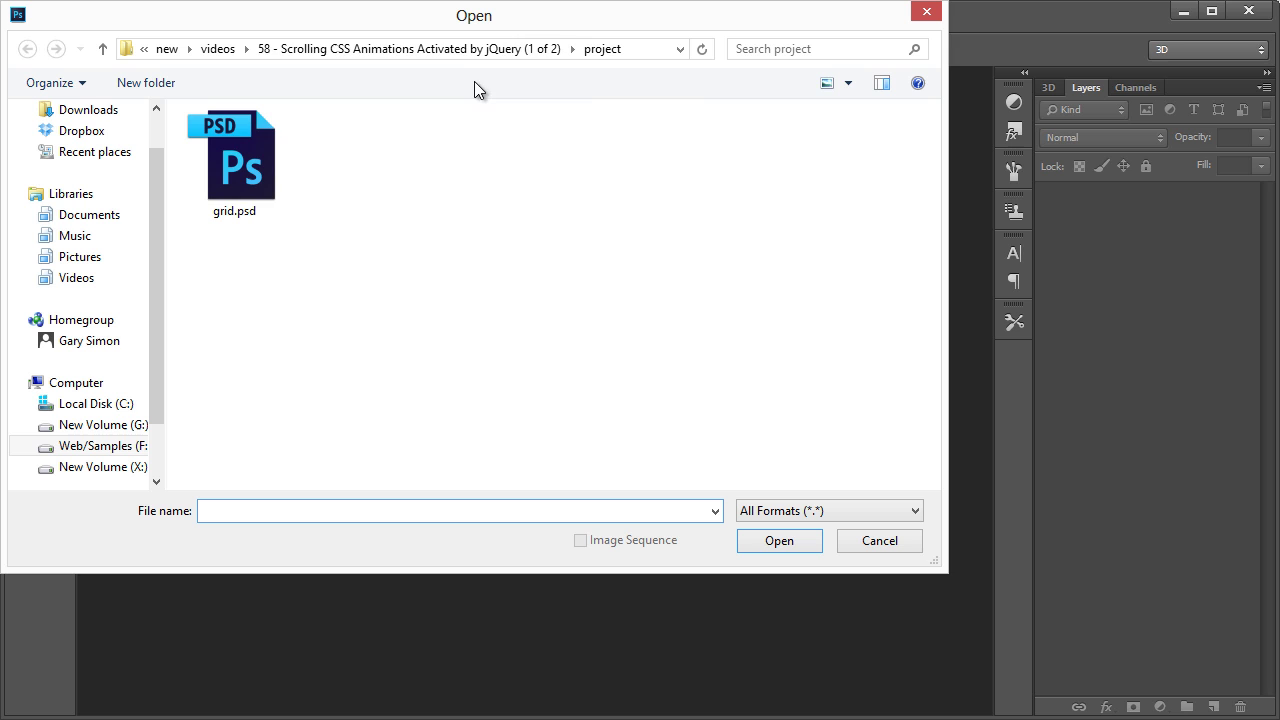
left_click(477, 49)
double_click(221, 161)
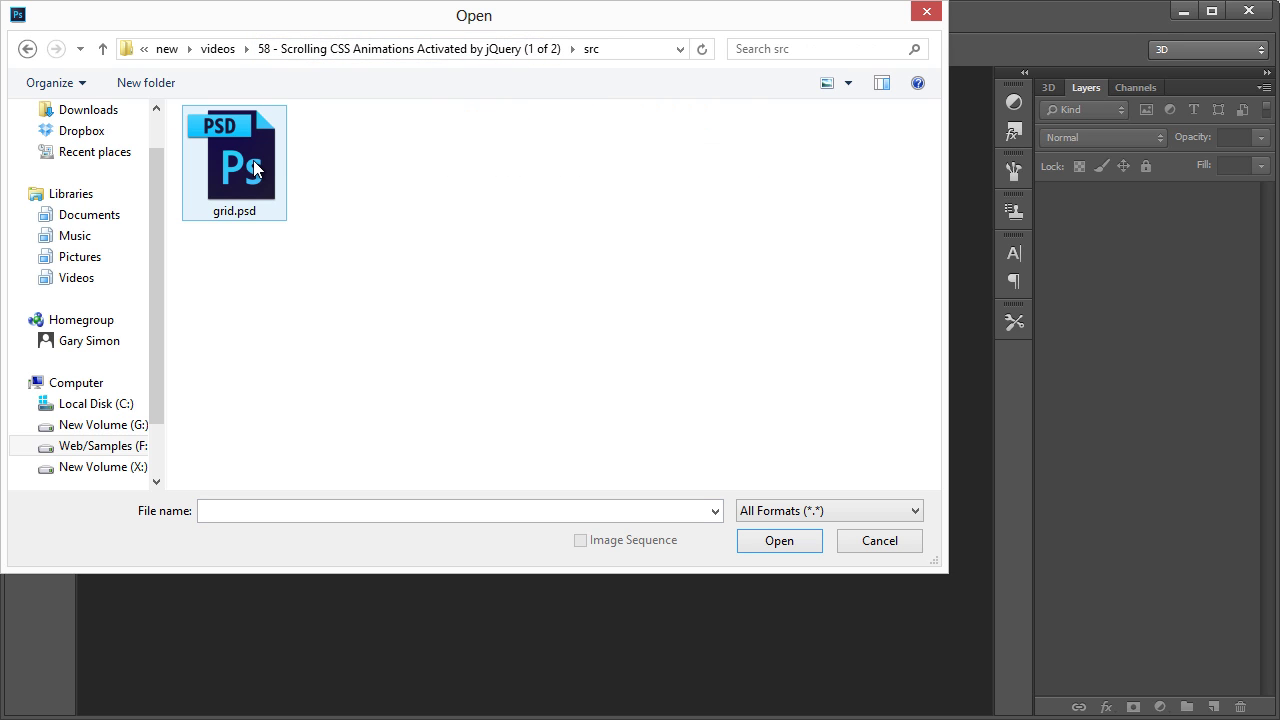
left_click(476, 50)
double_click(265, 141)
double_click(257, 149)
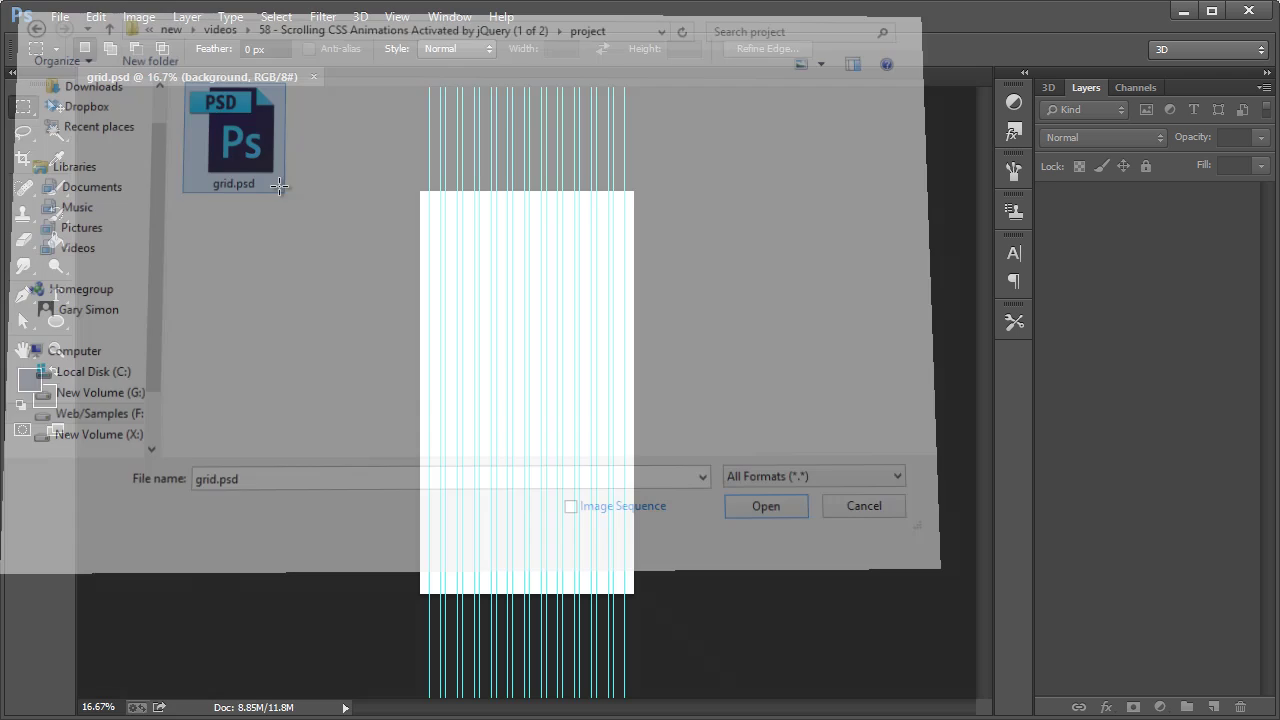
Step: Zoom the canvas in on the page to 66.7%
left_click(56, 349)
left_click(560, 229)
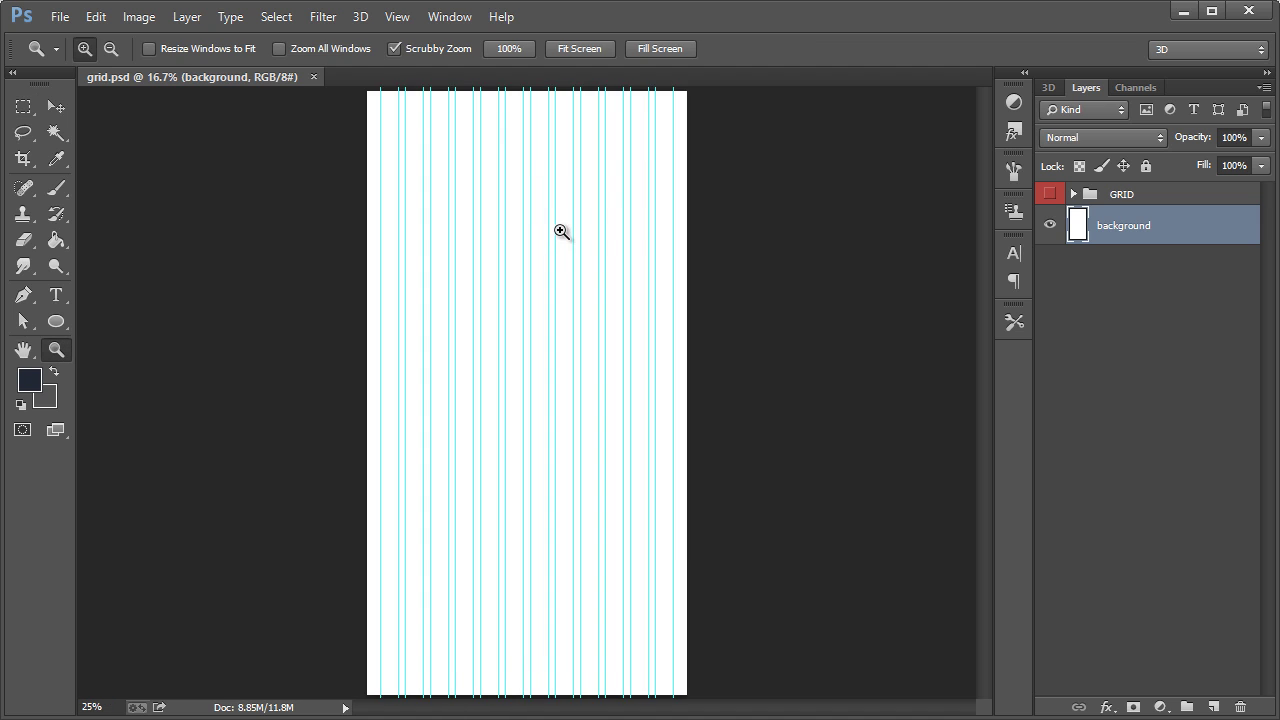
left_click(563, 163)
left_click(563, 163)
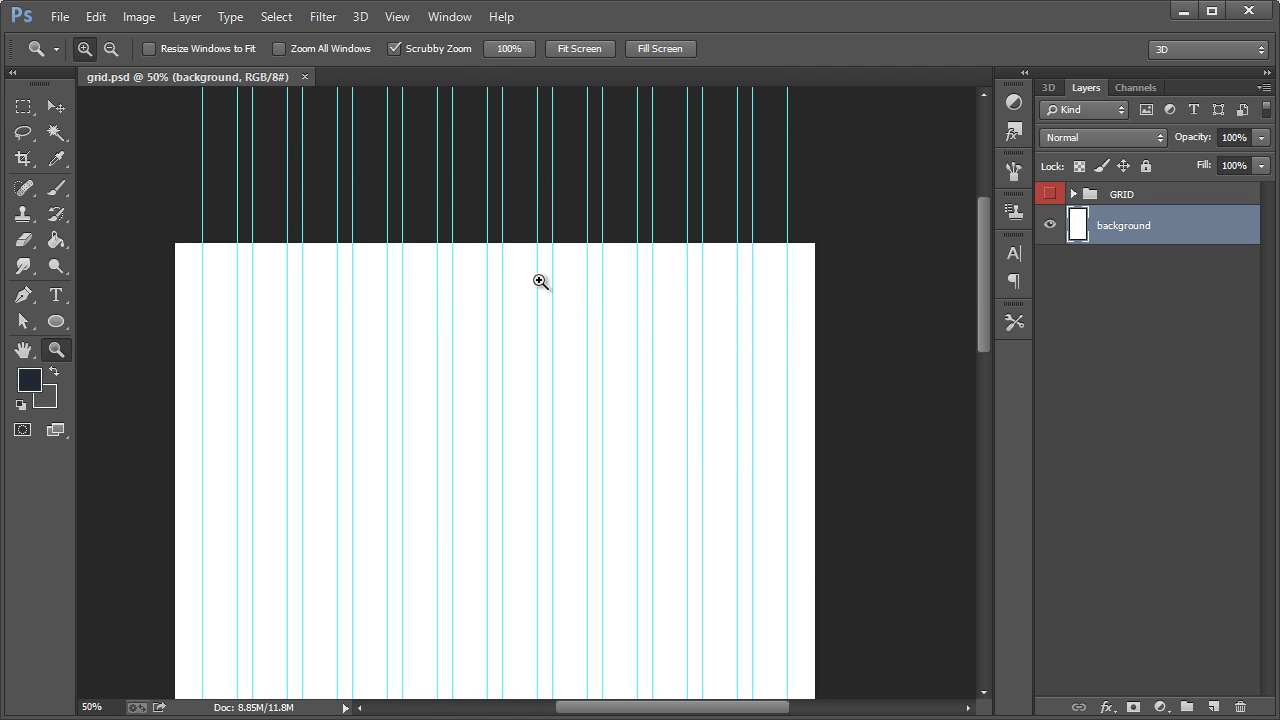
left_click(533, 362)
left_click_drag(697, 712, 684, 707)
scroll(640, 388, "down", 1)
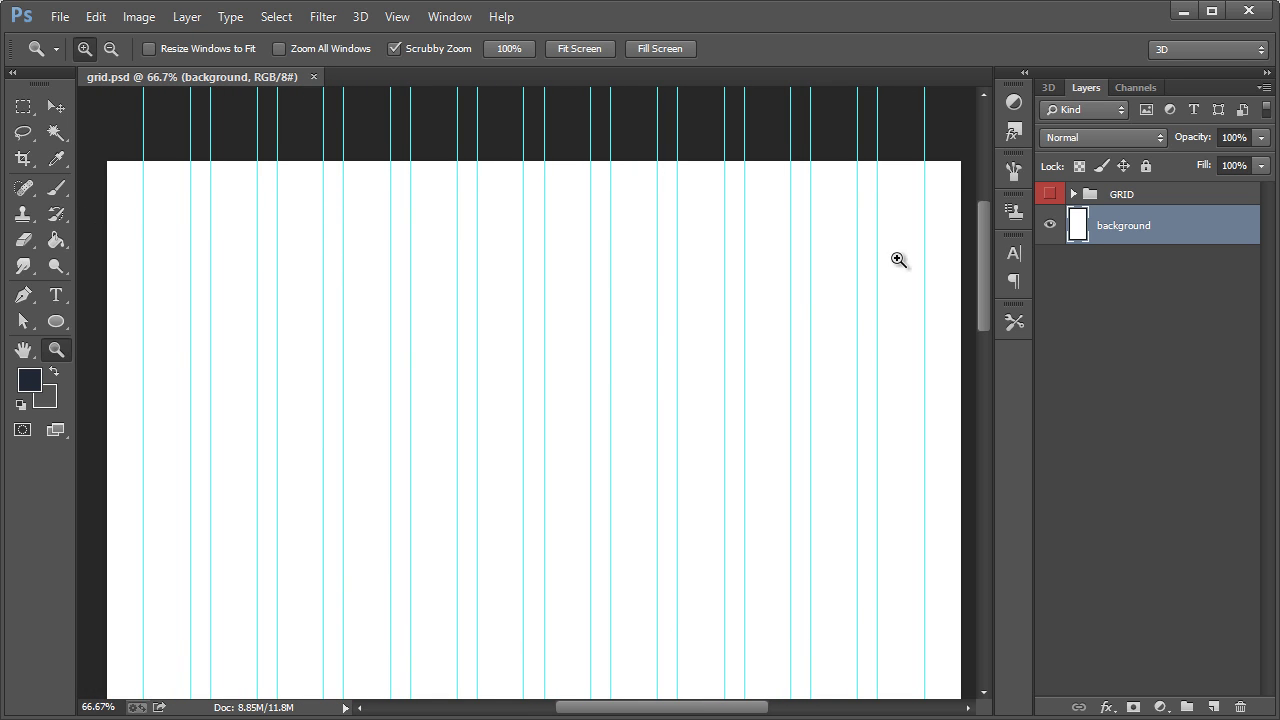
Step: Show the GRID group's blue columns and scroll through the page
left_click(1049, 194)
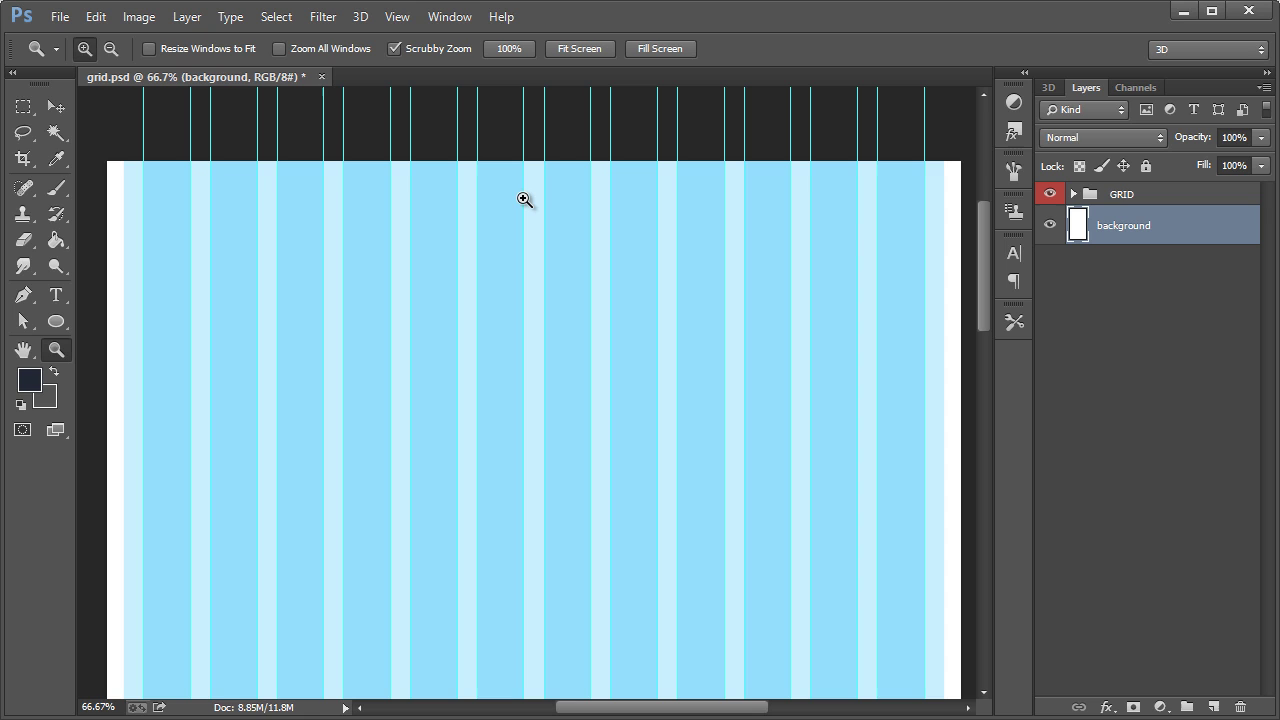
scroll(540, 190, "down", 1)
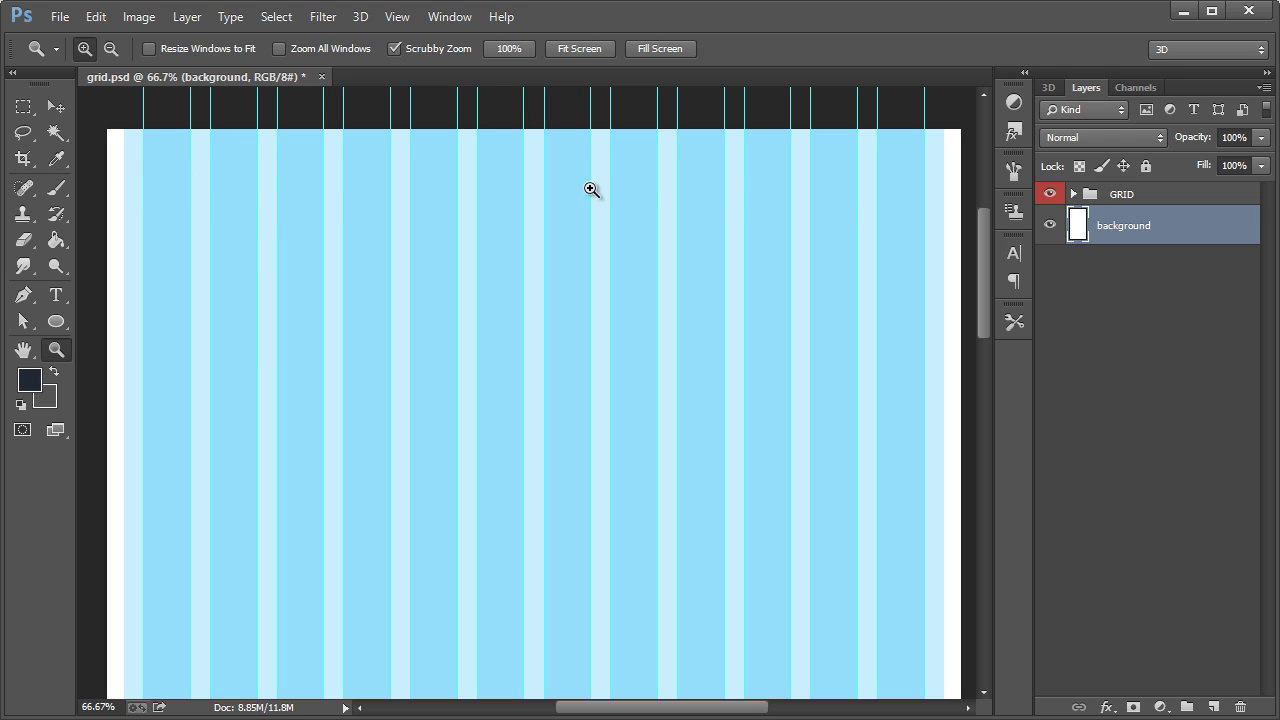
left_click(55, 108)
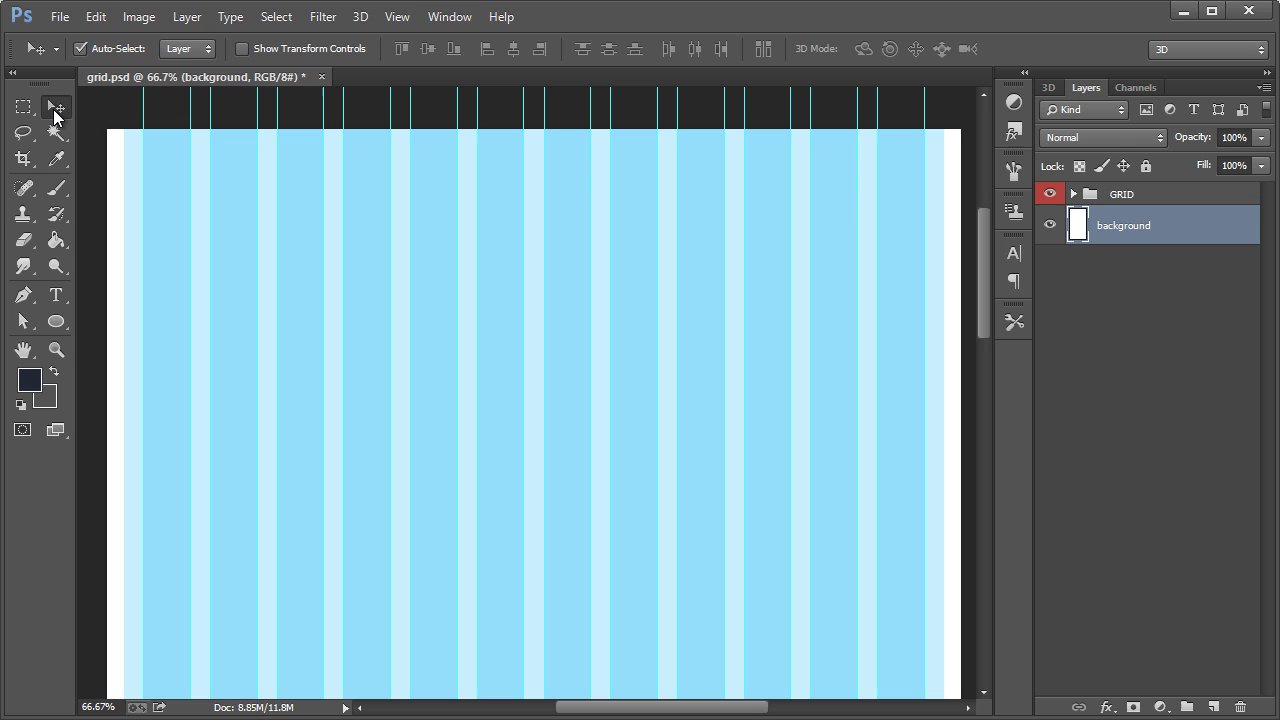
scroll(223, 180, "down", 1)
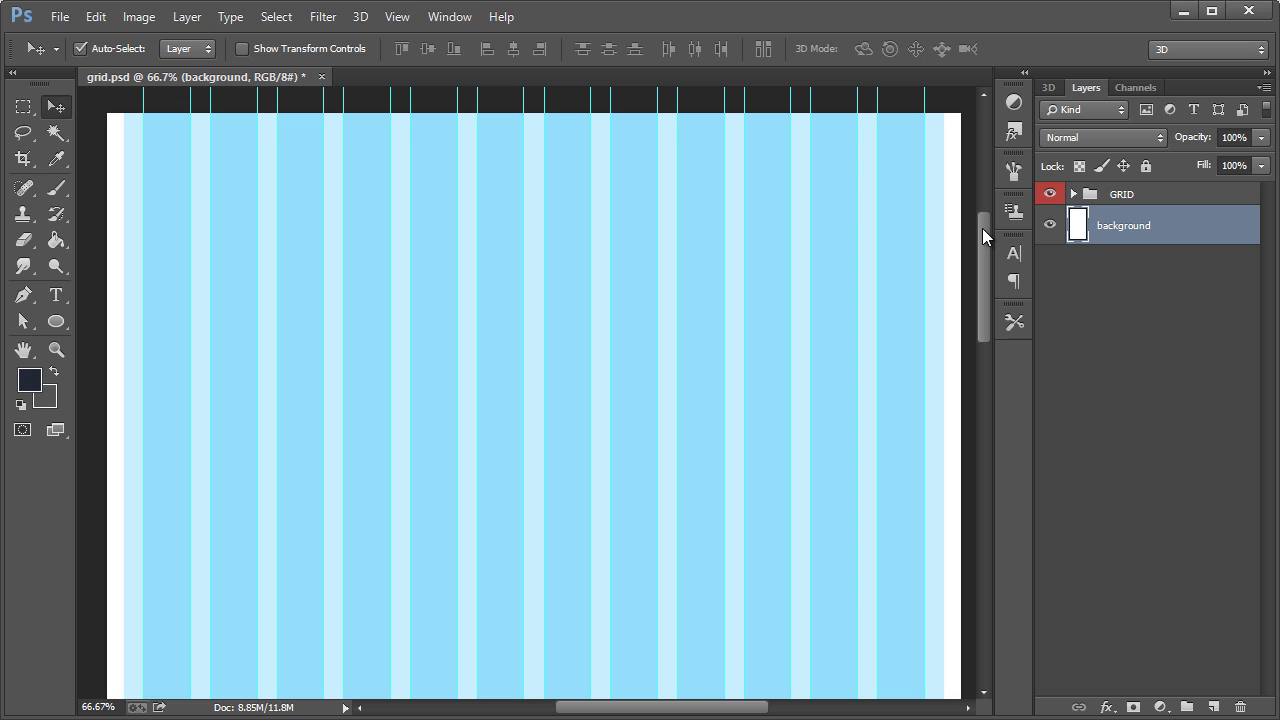
left_click_drag(982, 229, 983, 254)
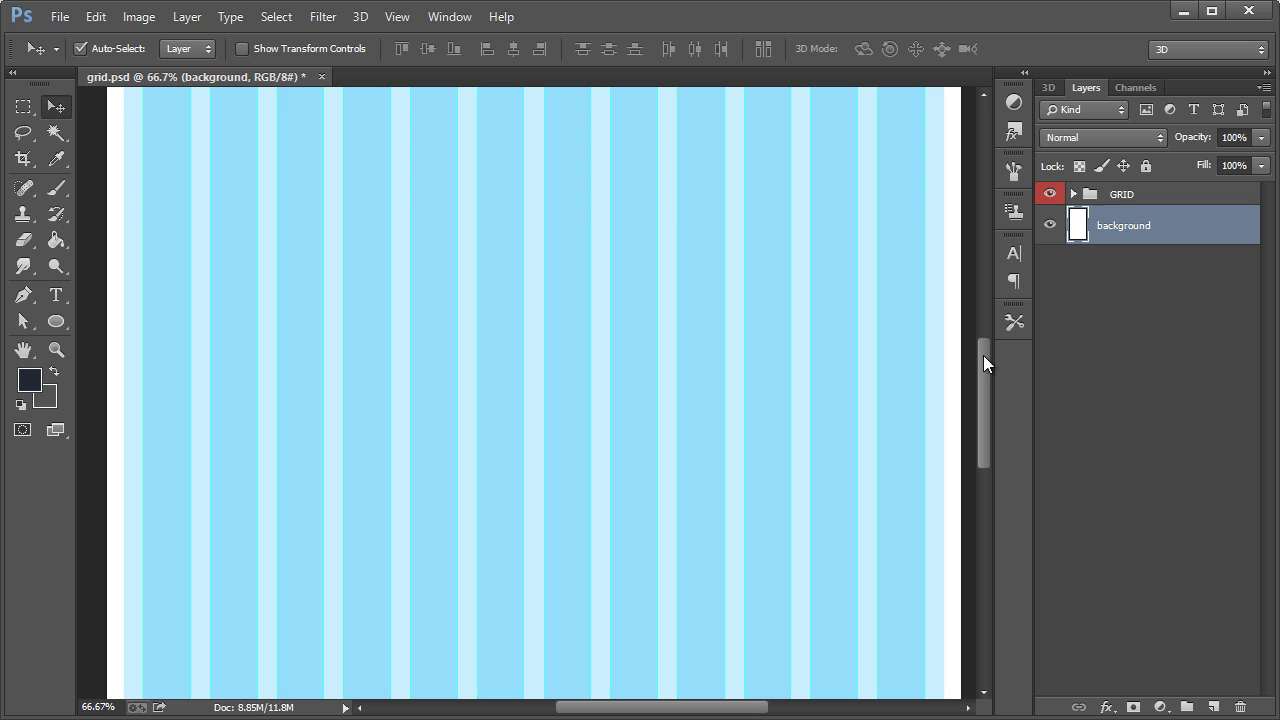
left_click_drag(983, 355, 990, 232)
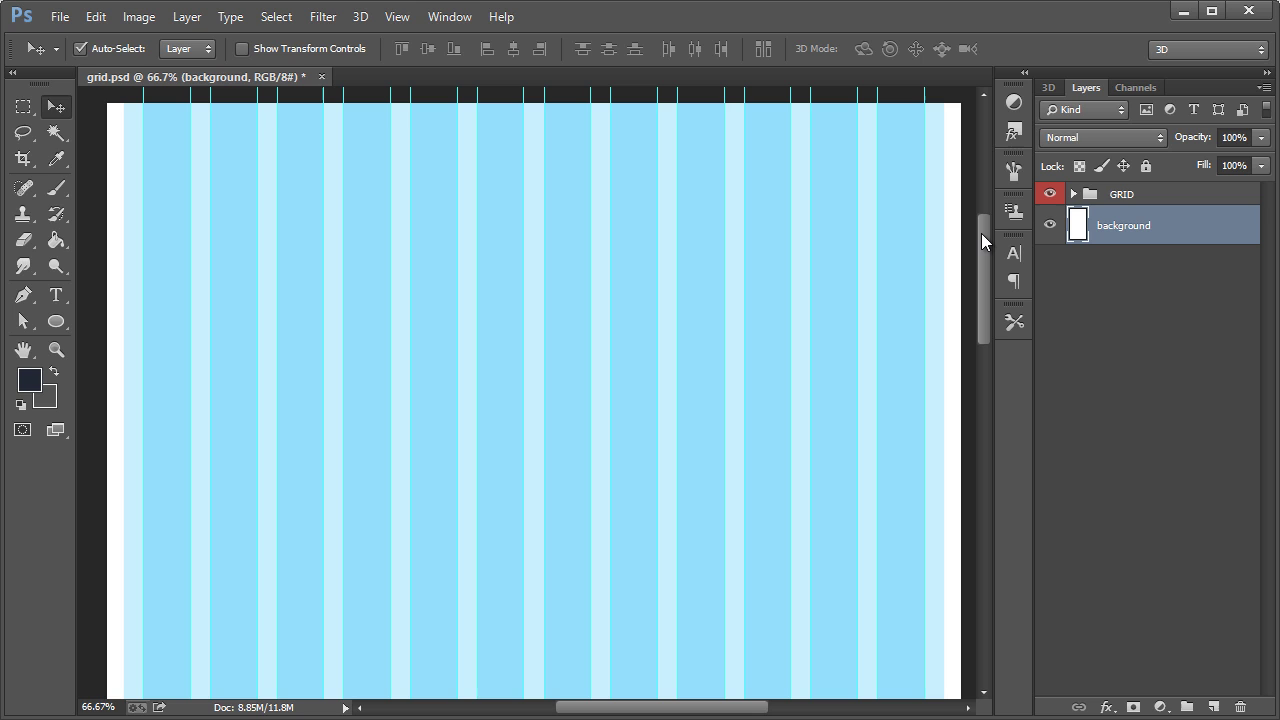
Step: Hide the GRID group's blue columns and the cyan guide lines
left_click(1100, 197)
left_click(1051, 195)
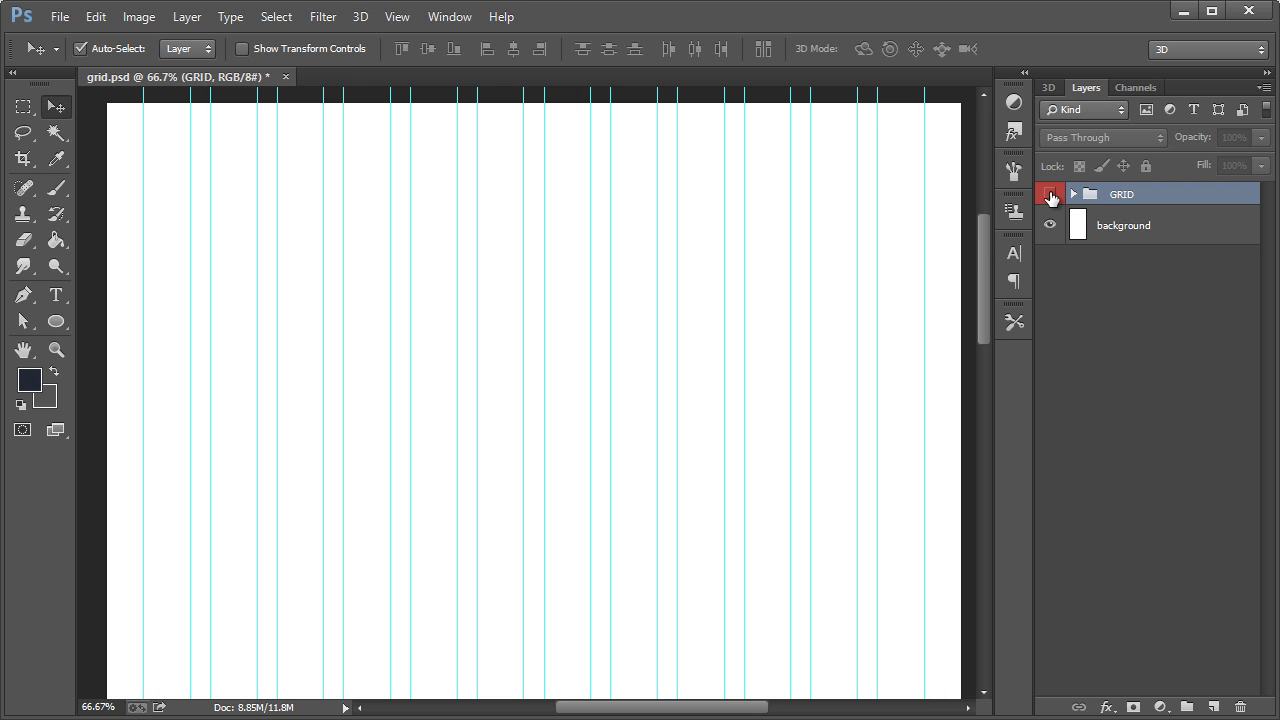
key("ctrl+semicolon")
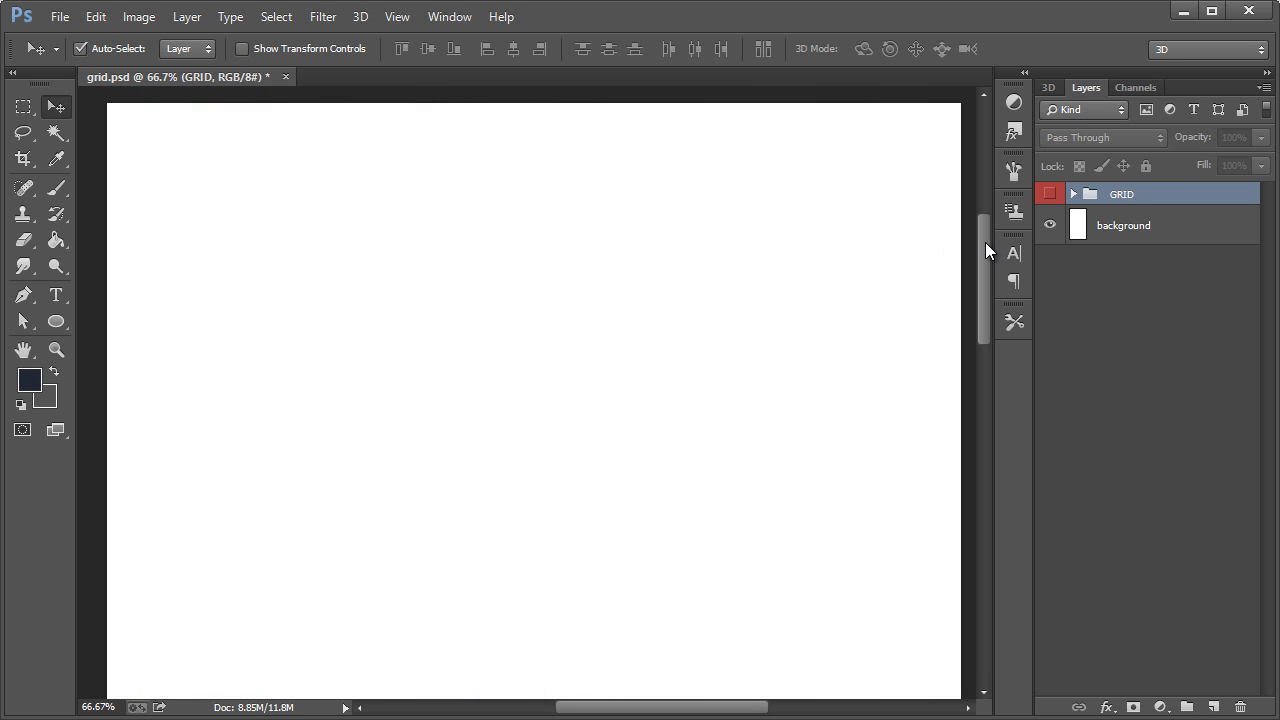
scroll(985, 242, "up", 1)
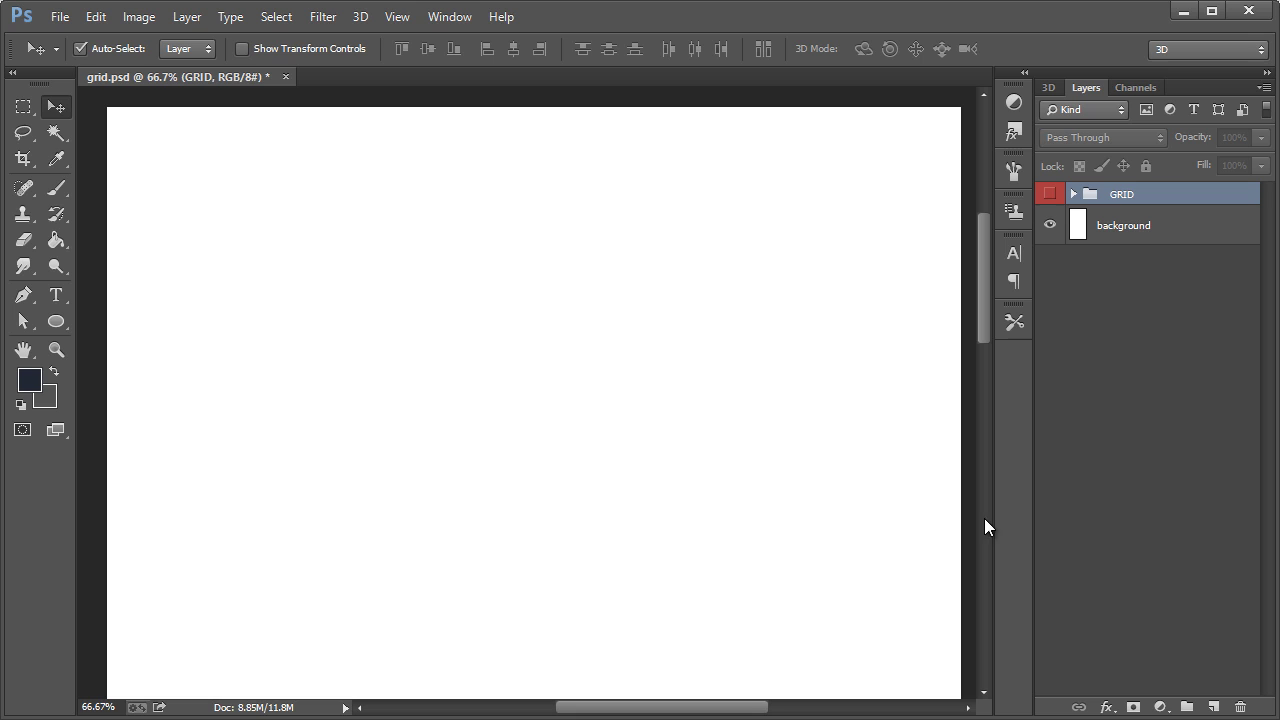
Step: Draw a dark navy rectangle across the top of the page
left_click(30, 380)
left_click(816, 213)
left_click(57, 320)
left_click(166, 318)
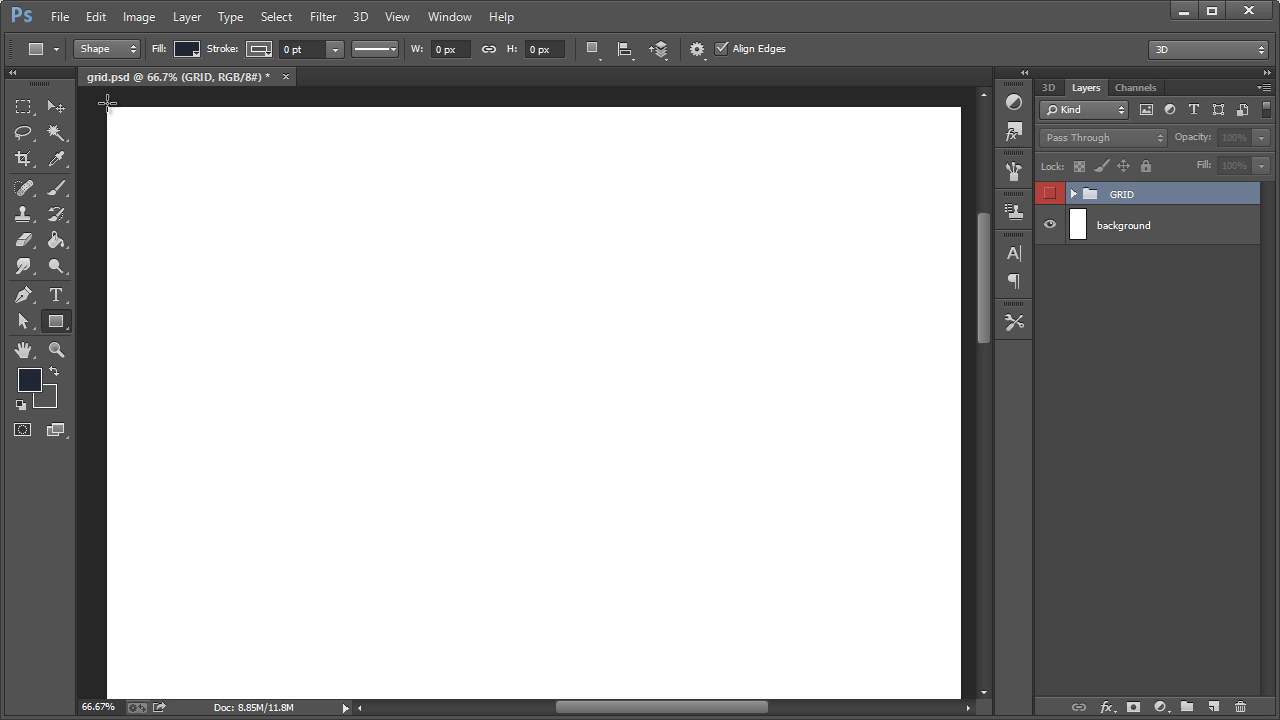
left_click_drag(104, 103, 964, 611)
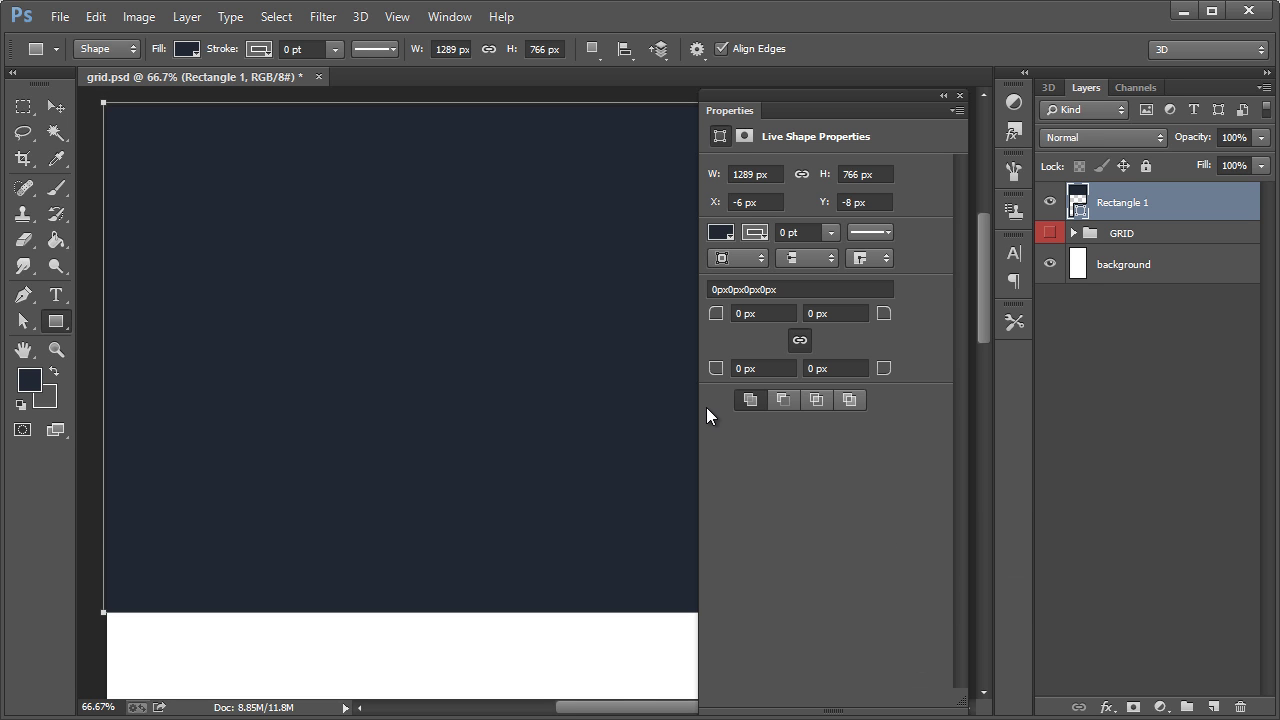
left_click(959, 95)
key("ctrl+semicolon")
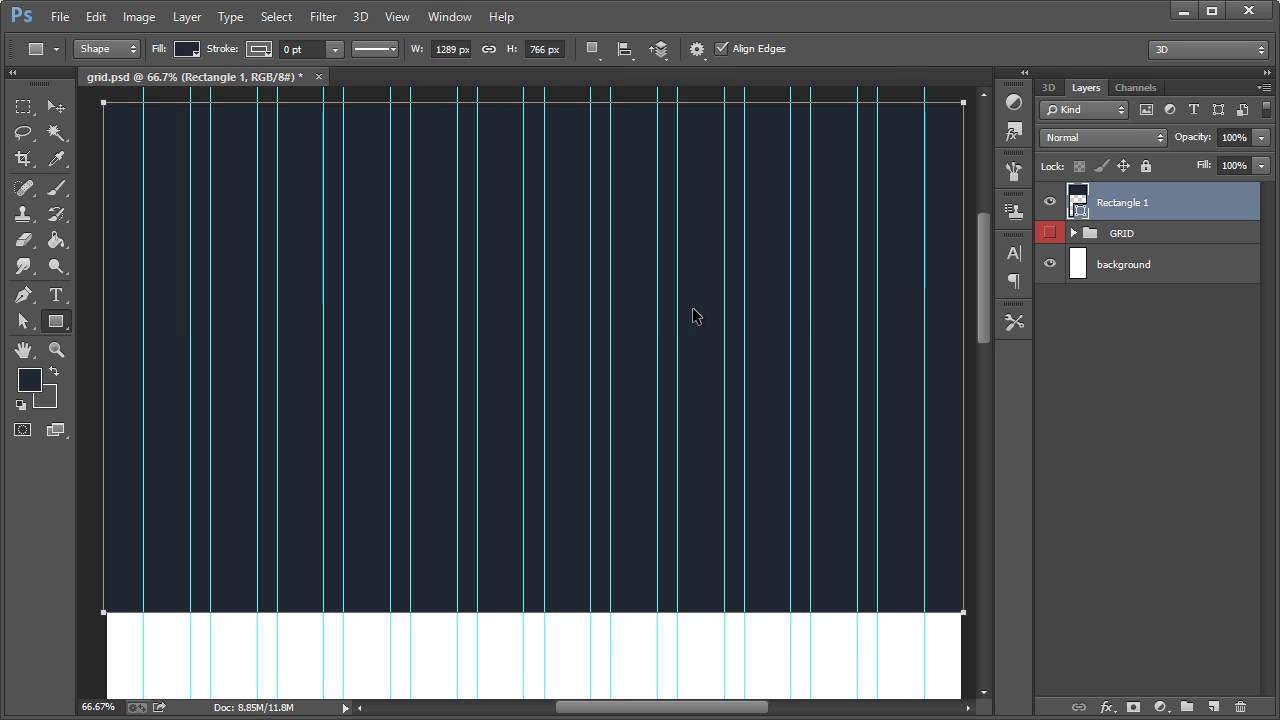
key("ctrl+h")
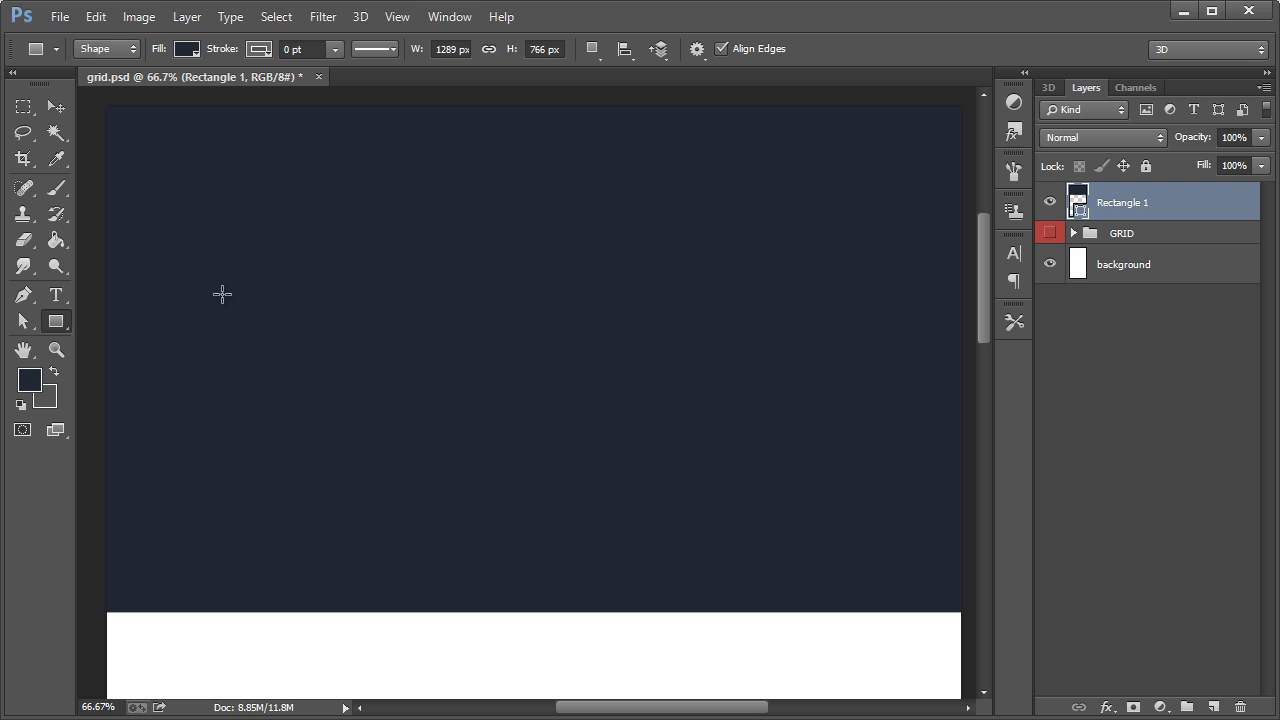
Step: Add the heading 'Scrolling CSS Animations with jQuery' and move it and the rectangle below GRID
left_click(57, 296)
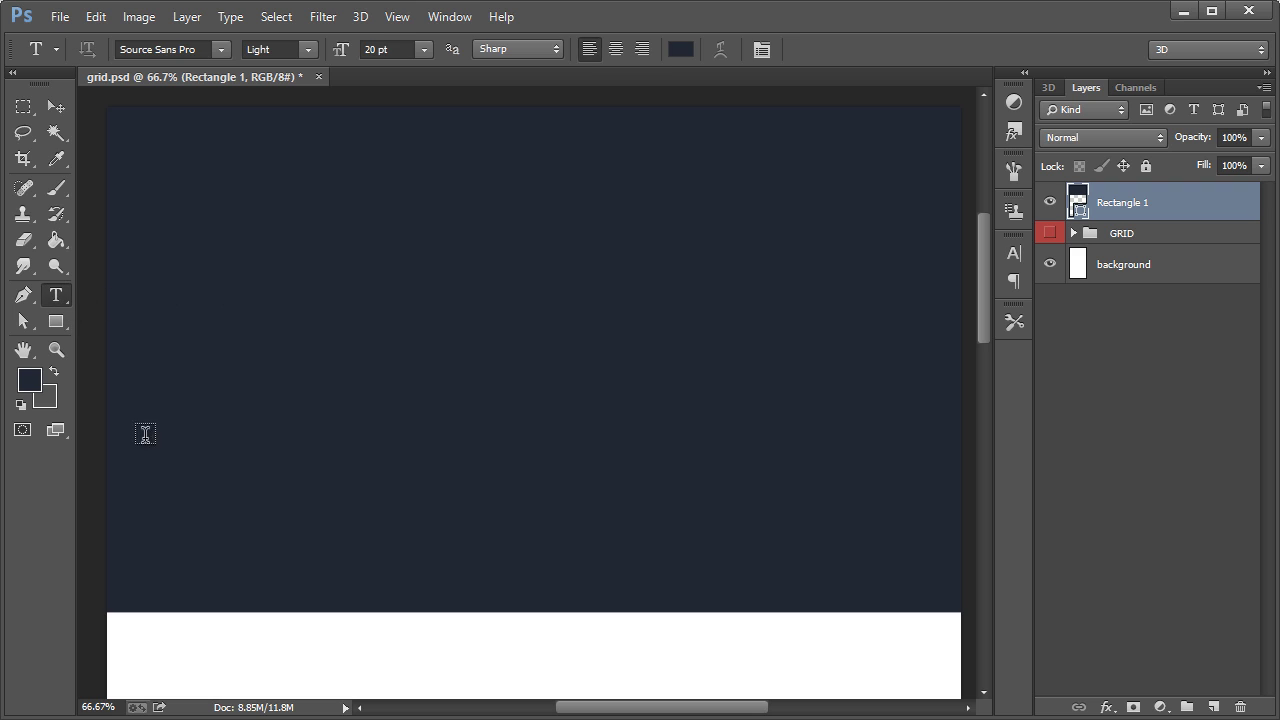
left_click(352, 325)
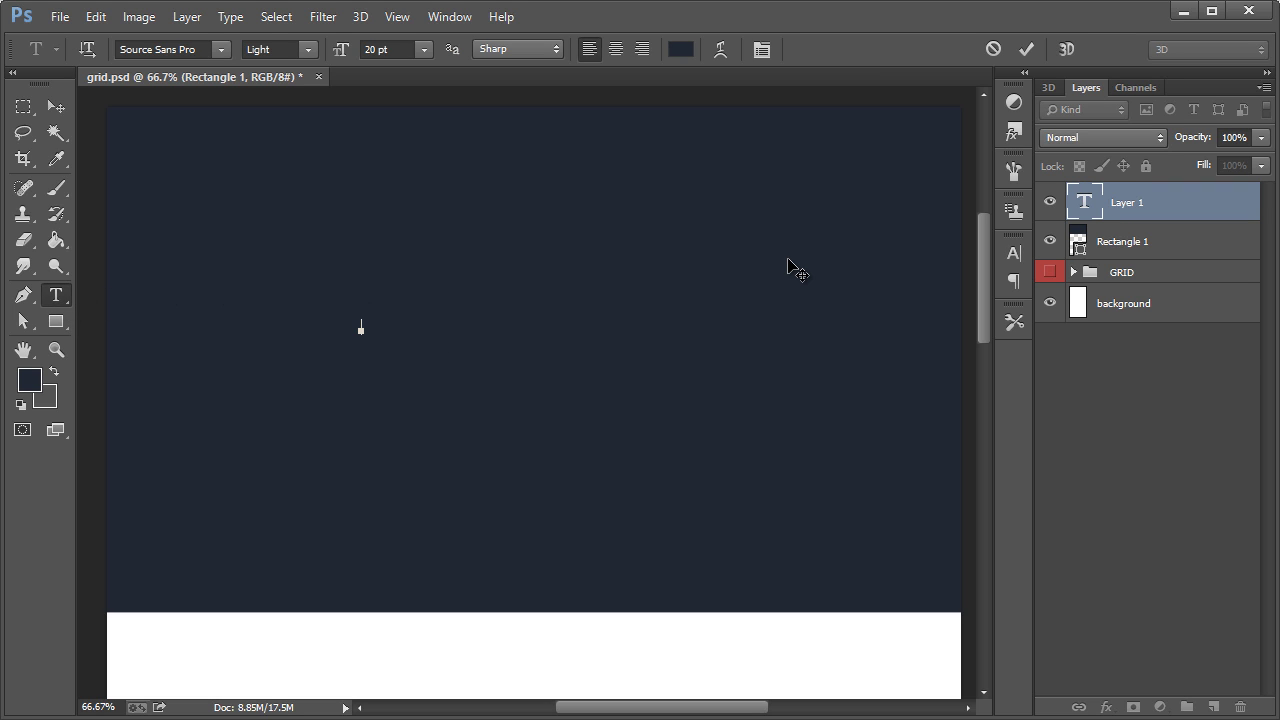
type("Aouut")
left_click(1098, 210)
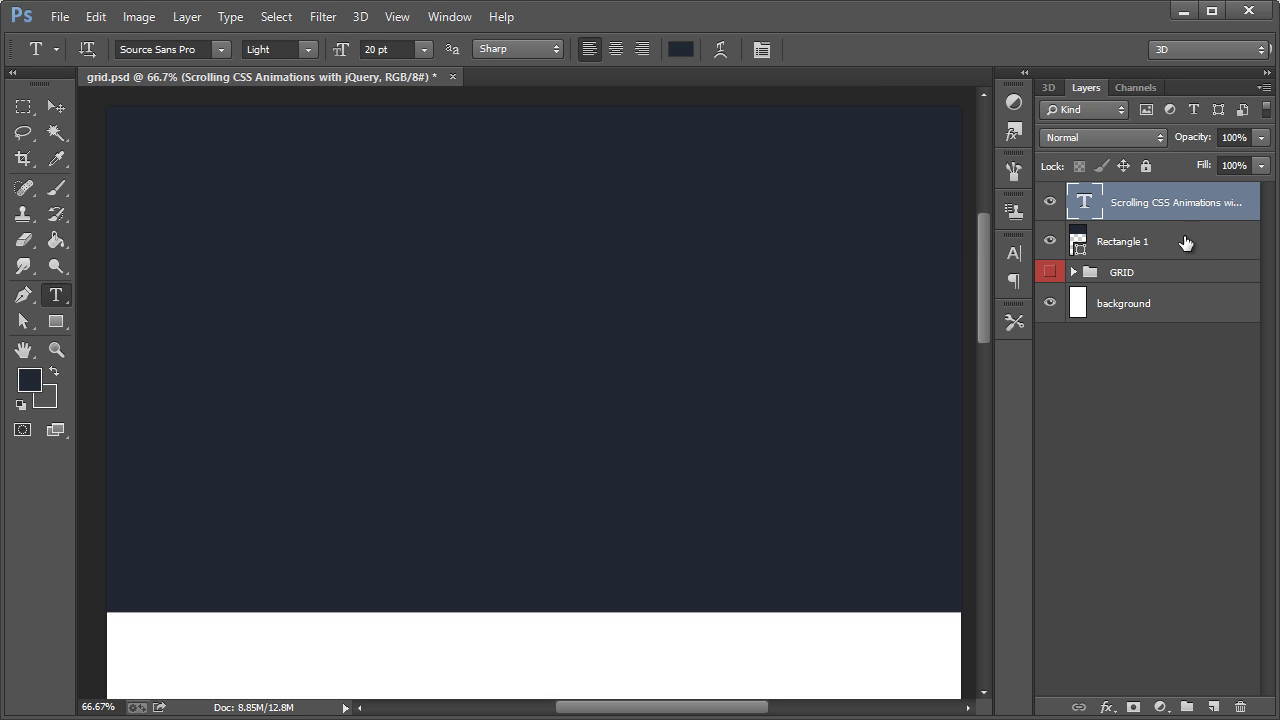
left_click(1113, 240, "shift")
left_click_drag(1113, 240, 1118, 298)
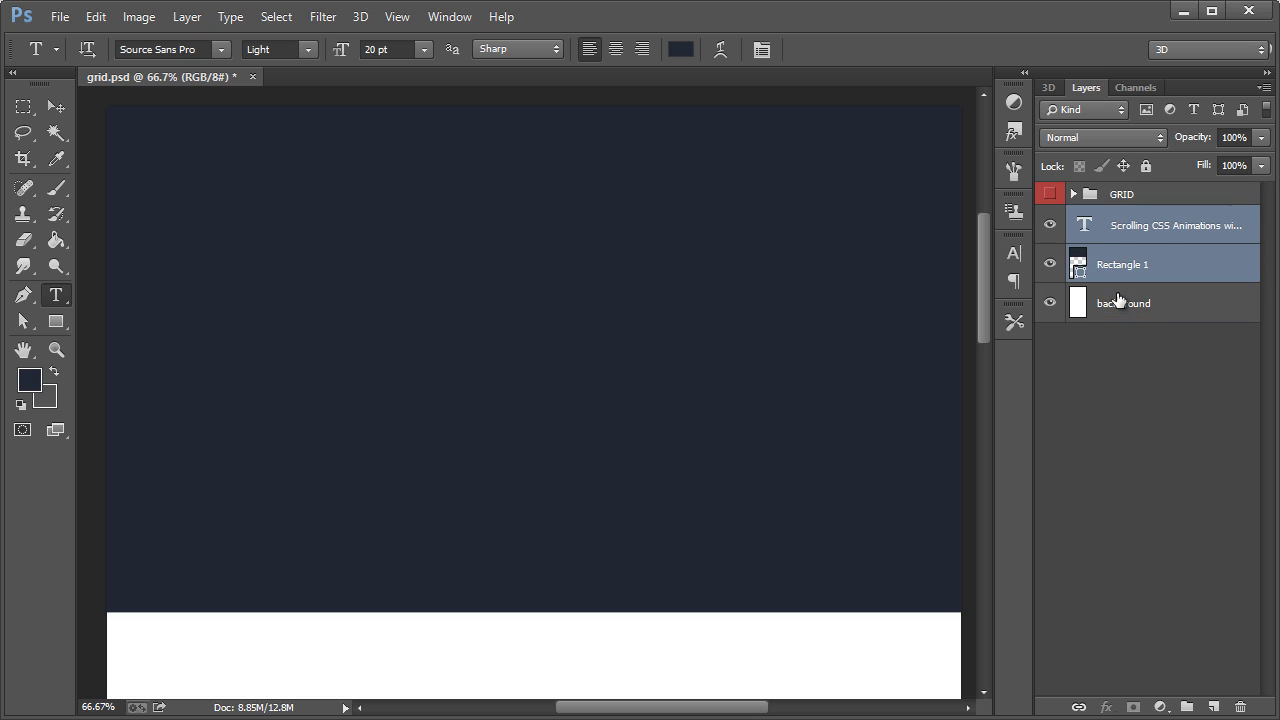
Step: Give the heading text a light colour
left_click(1180, 233)
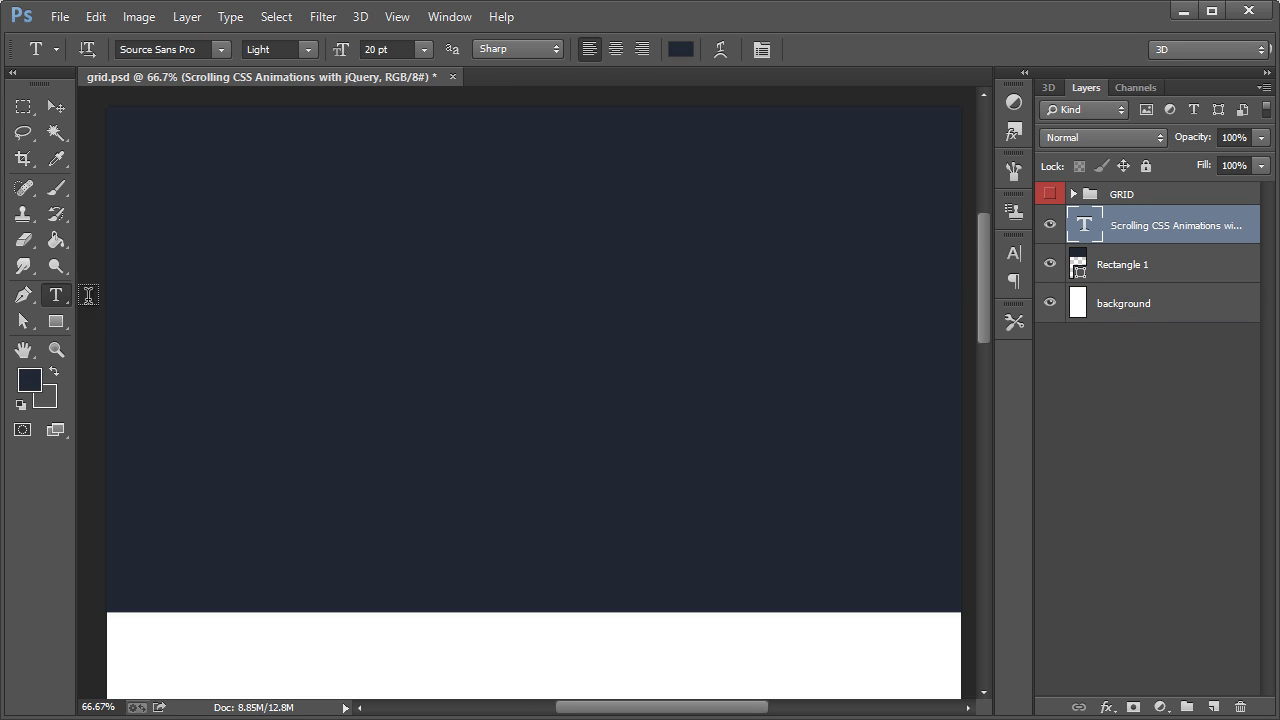
left_click(680, 50)
type("daebff")
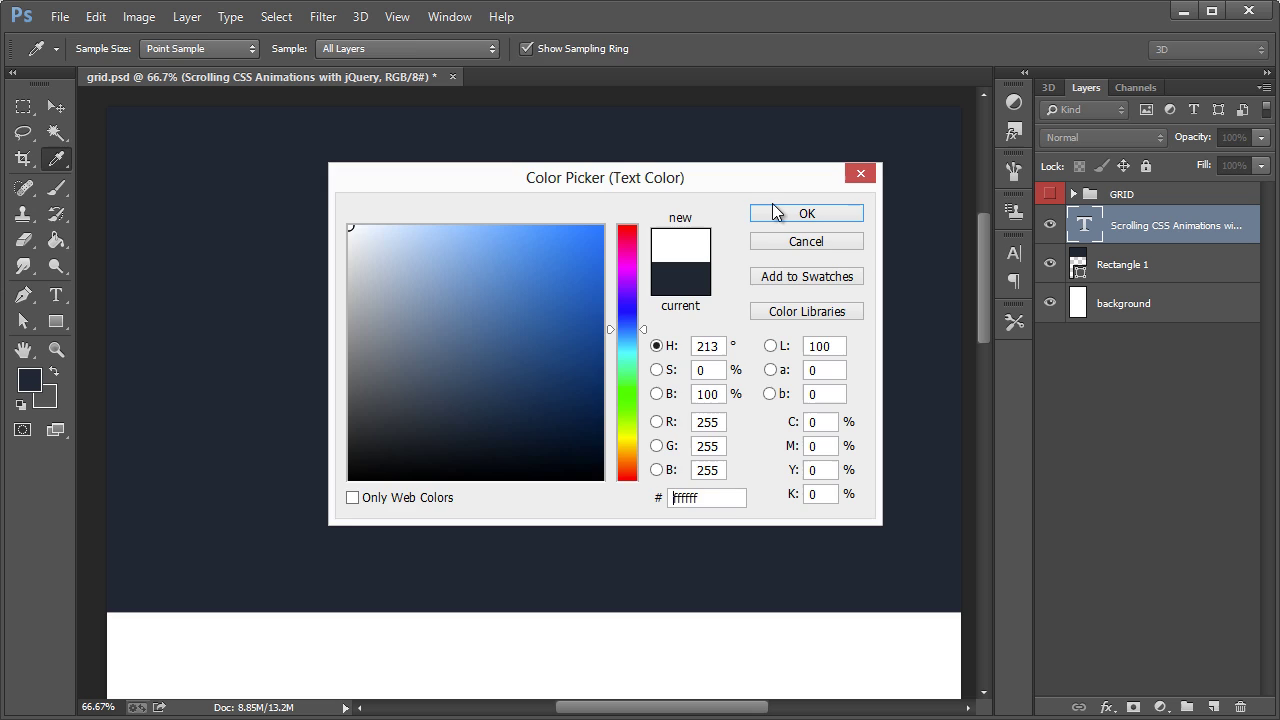
left_click(775, 213)
Step: Enlarge the heading to about 279% and shift it slightly right
left_click(56, 107)
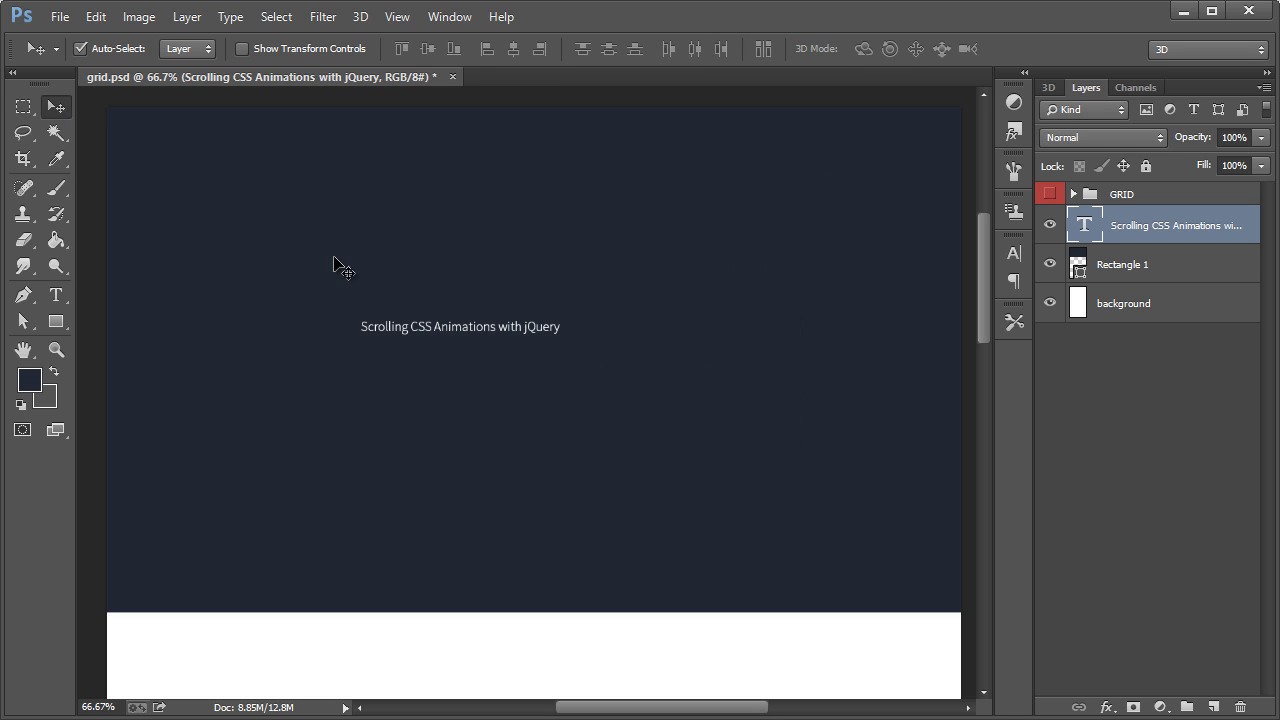
key("ctrl+t")
left_click_drag(563, 316, 745, 250)
left_click_drag(660, 328, 718, 323)
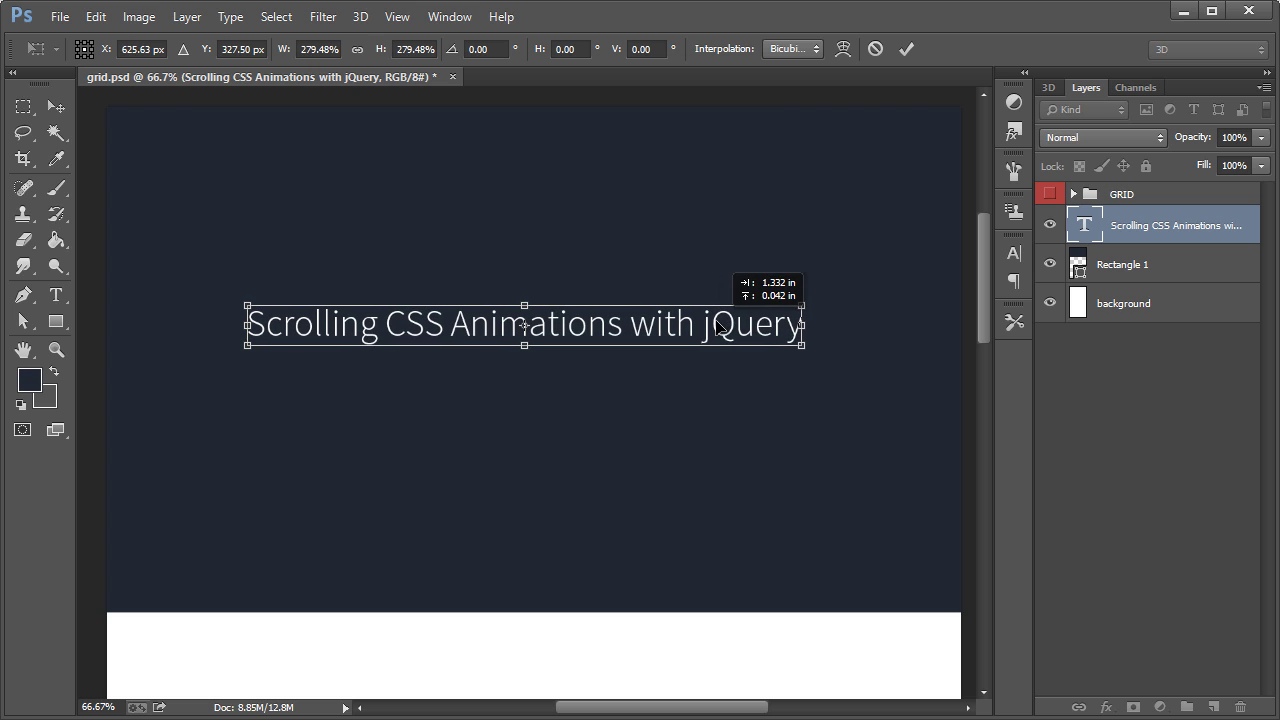
left_click(56, 106)
key("Return")
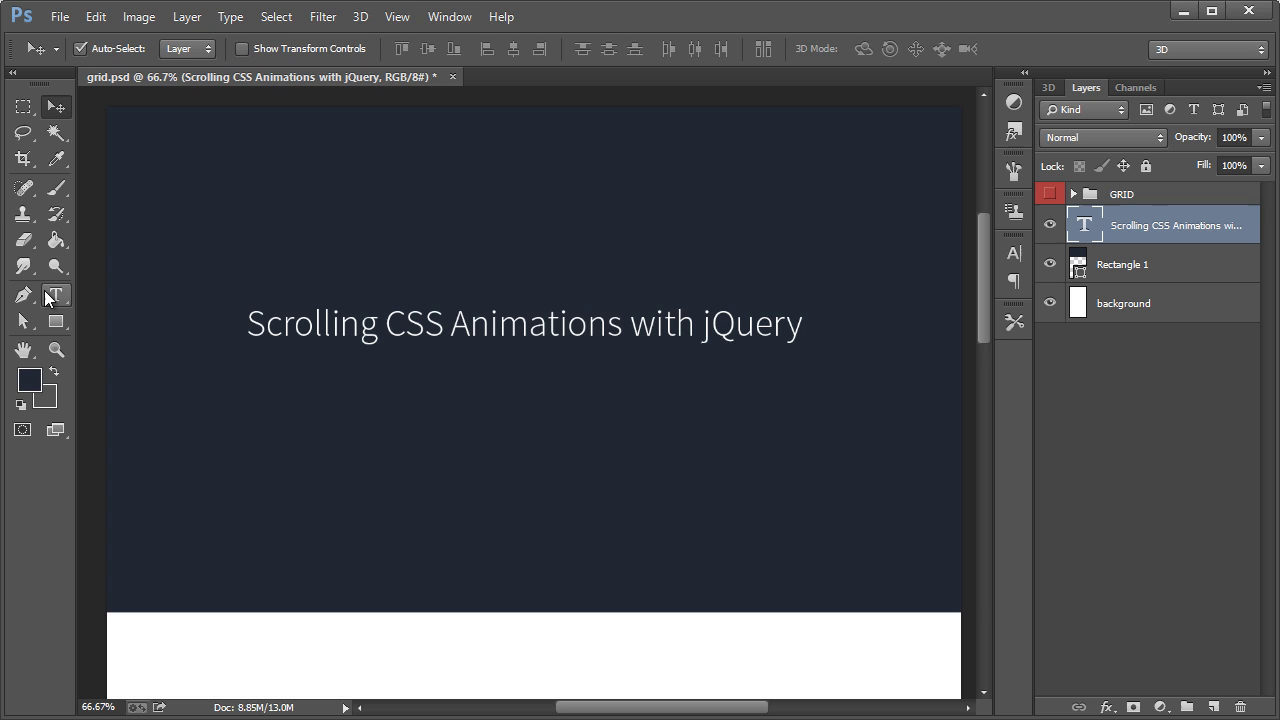
Step: Check the heading's light font style and scroll down to the white section
left_click(45, 292)
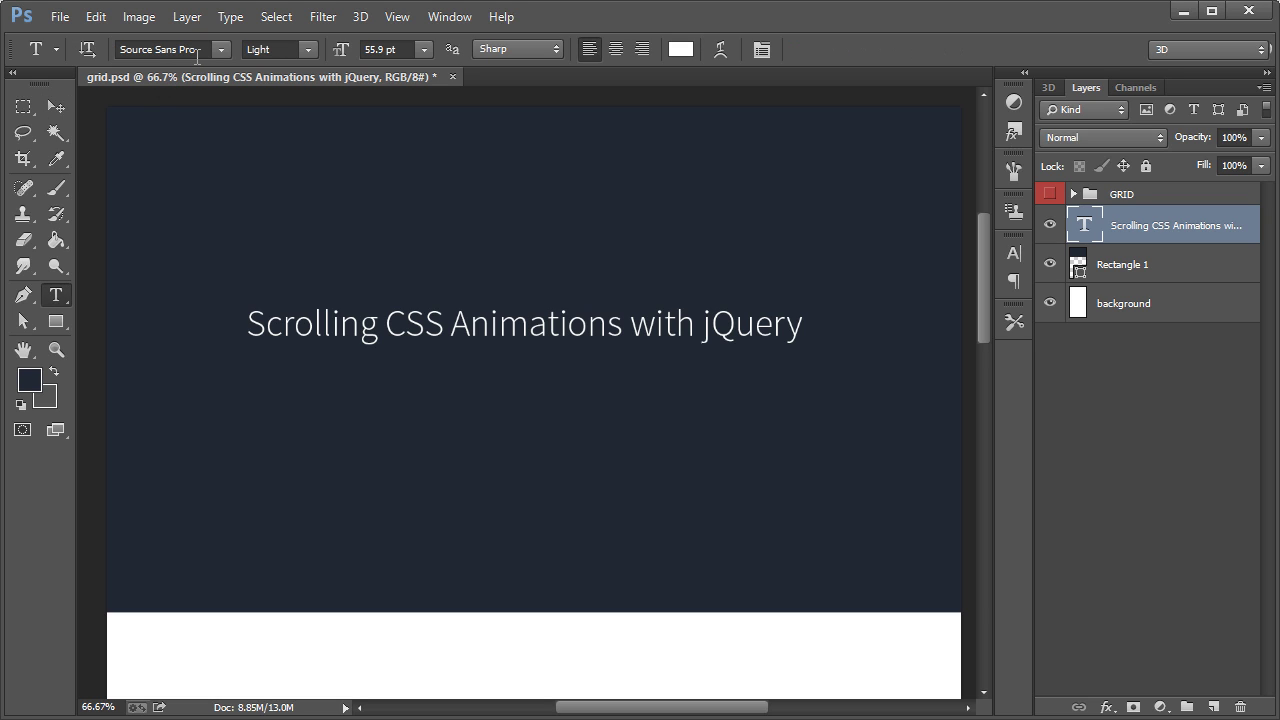
left_click(285, 46)
left_click(55, 106)
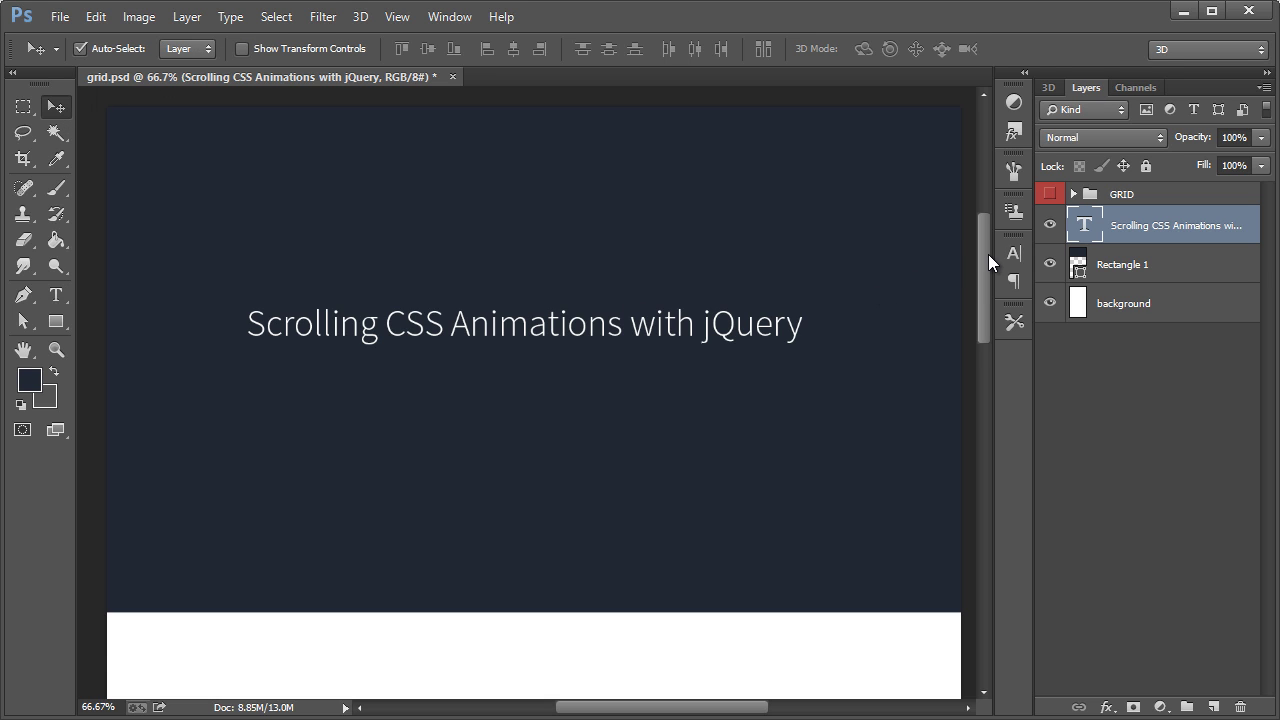
left_click_drag(988, 254, 983, 366)
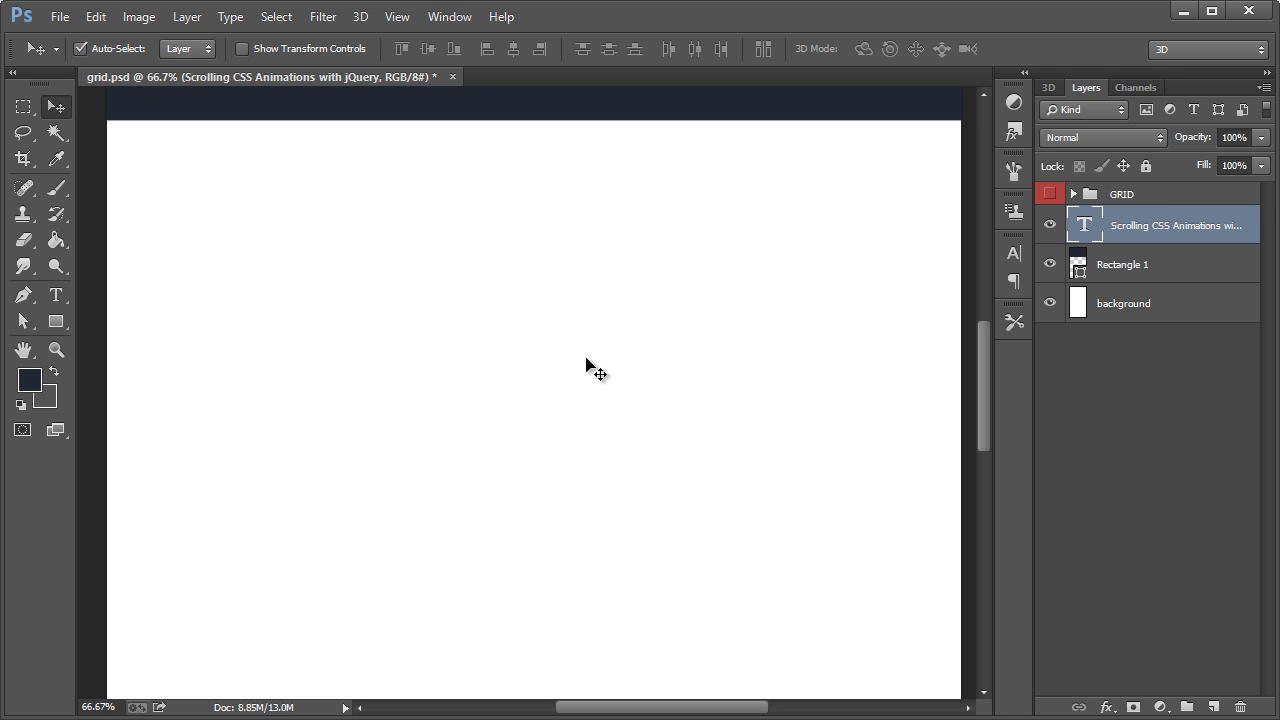
Step: Draw a tall dark rounded rectangle with a 15 px corner radius on the white area
left_click(55, 322)
right_click(55, 321)
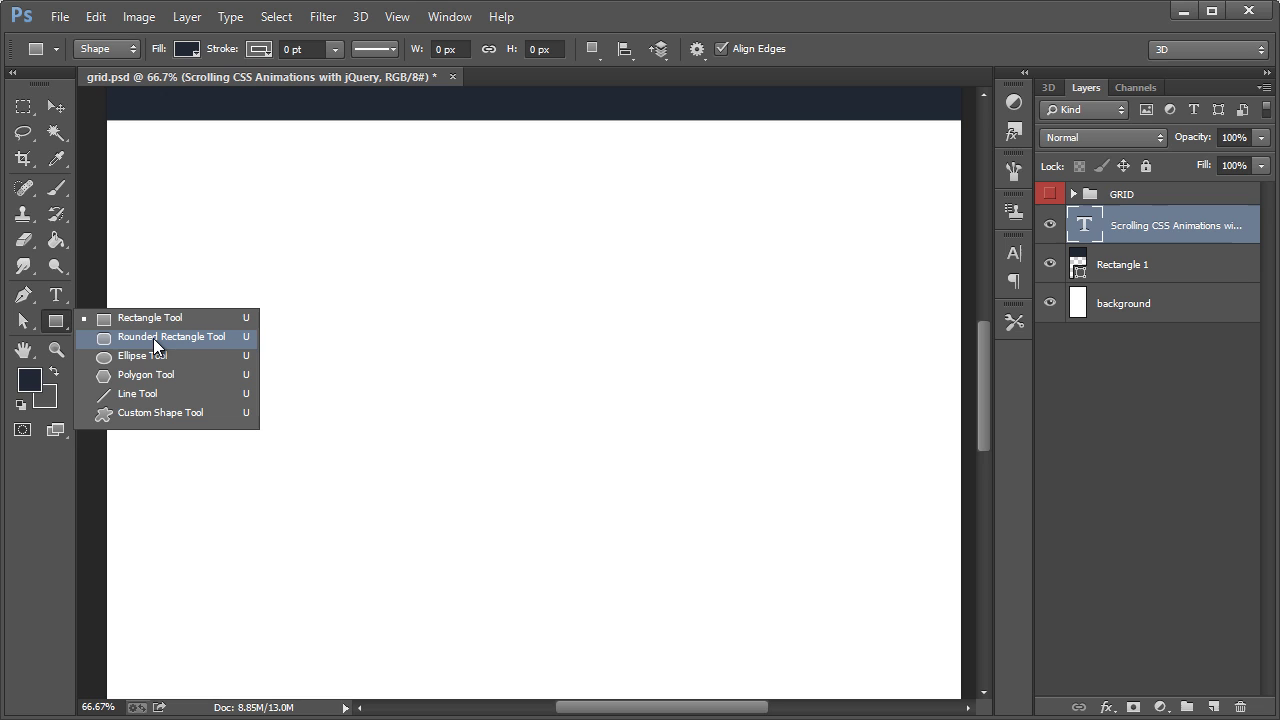
left_click(153, 338)
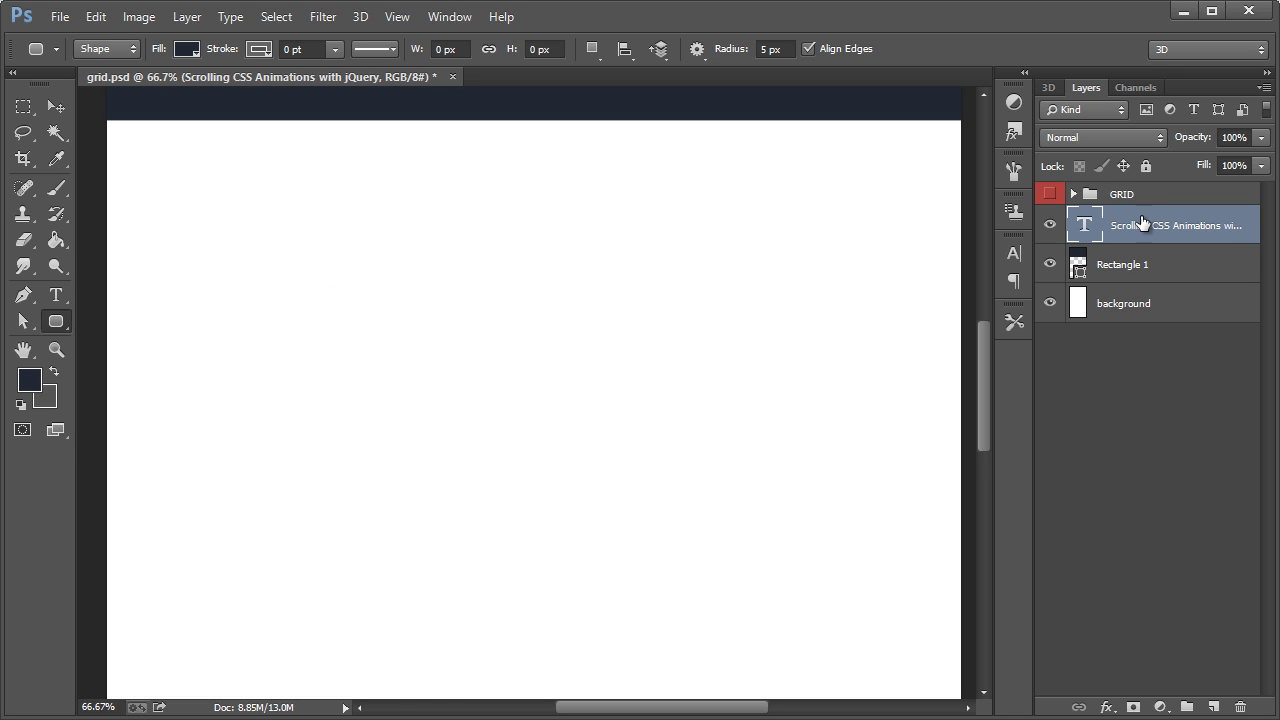
right_click(55, 321)
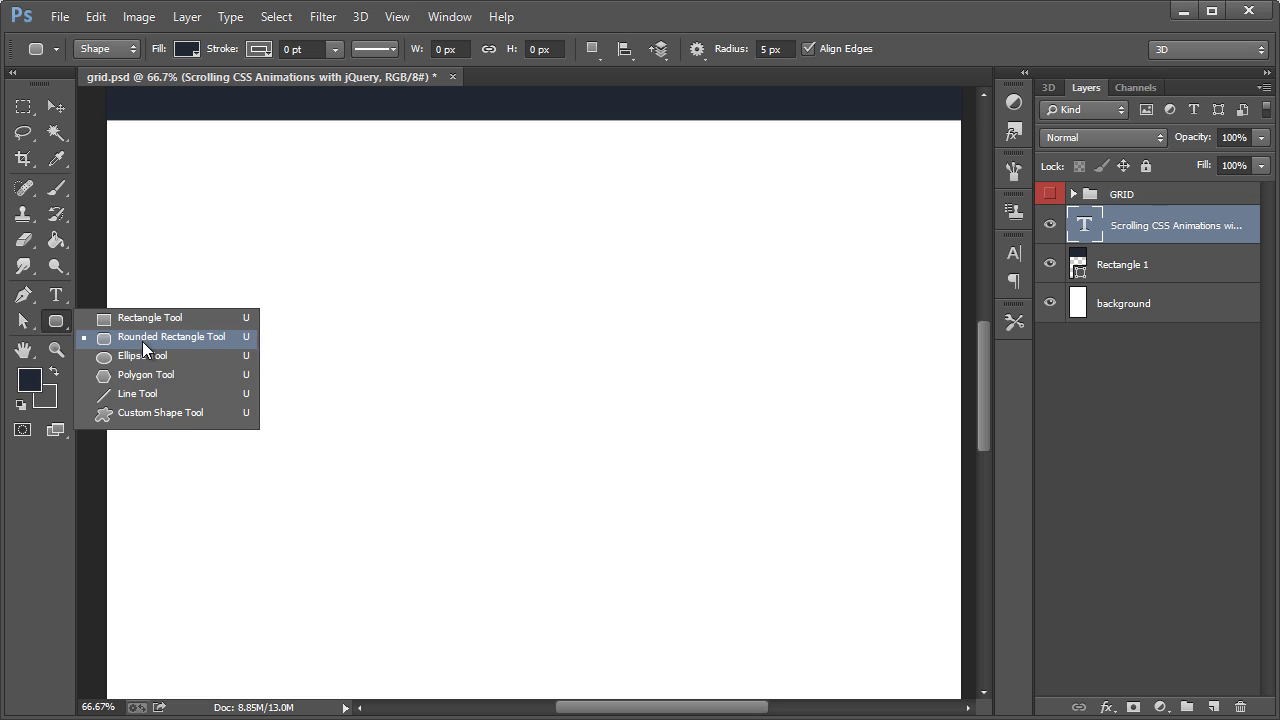
left_click(165, 340)
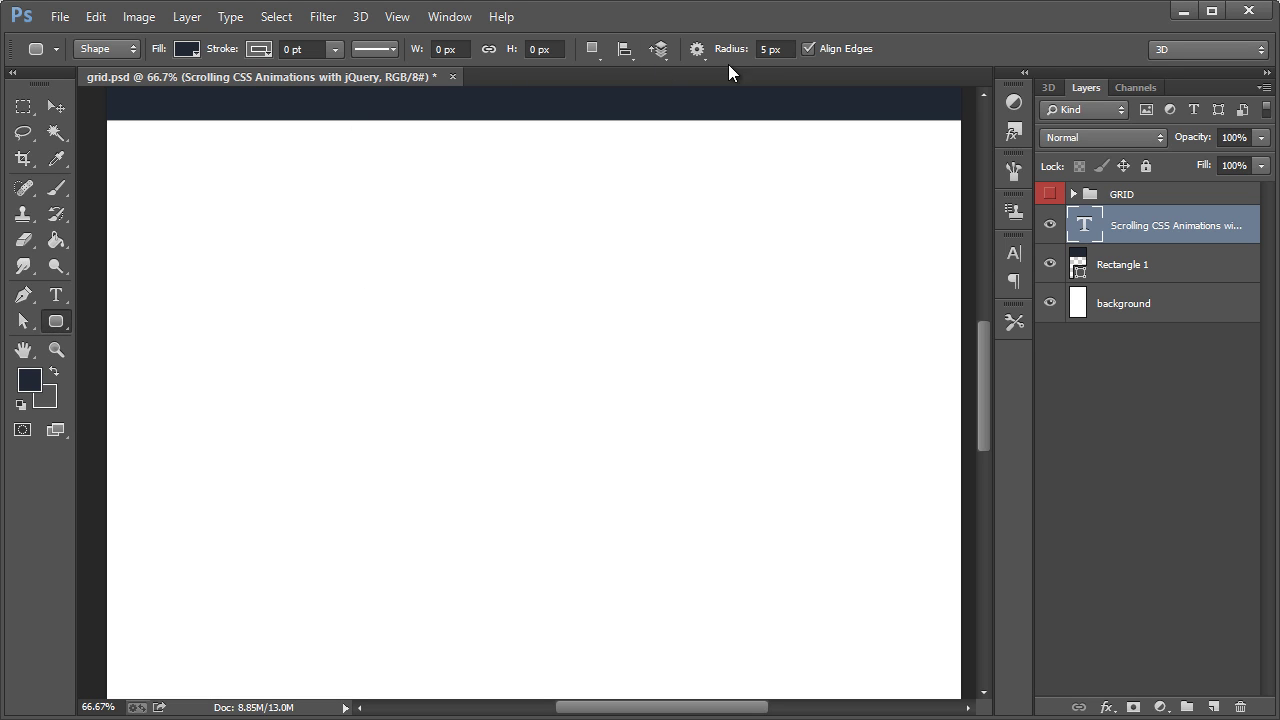
left_click(762, 50)
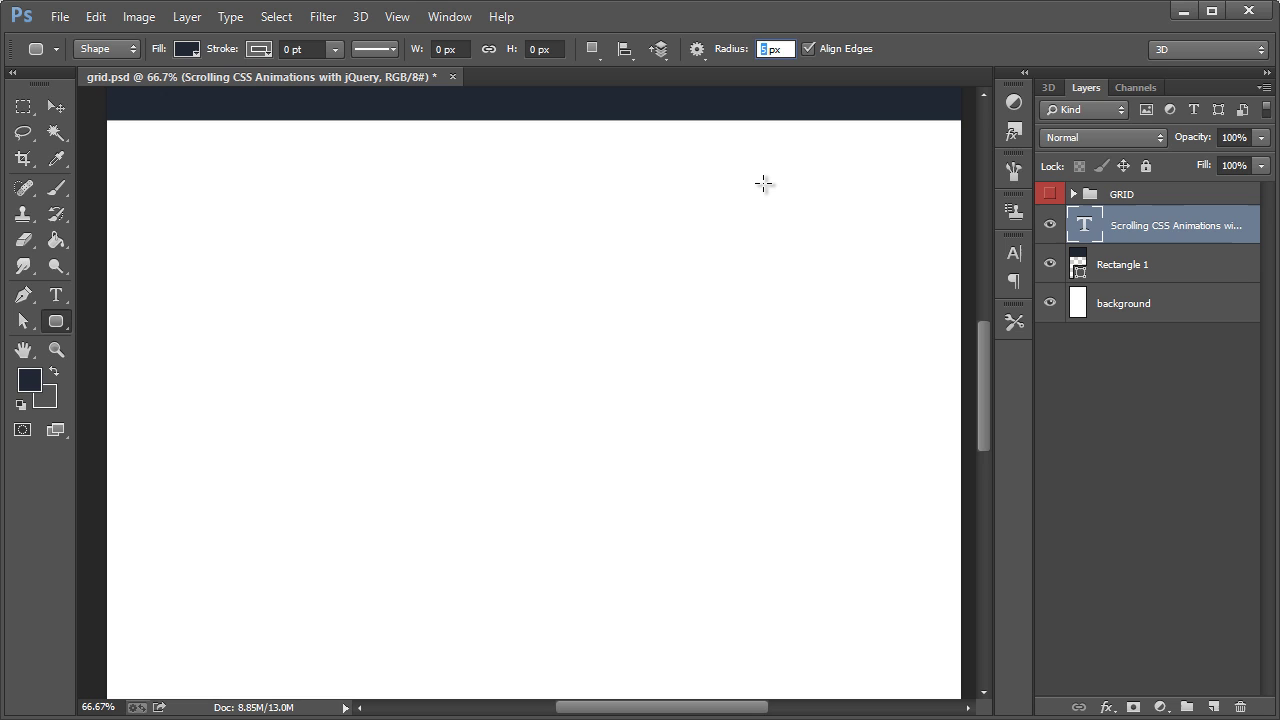
type("15")
key("Return")
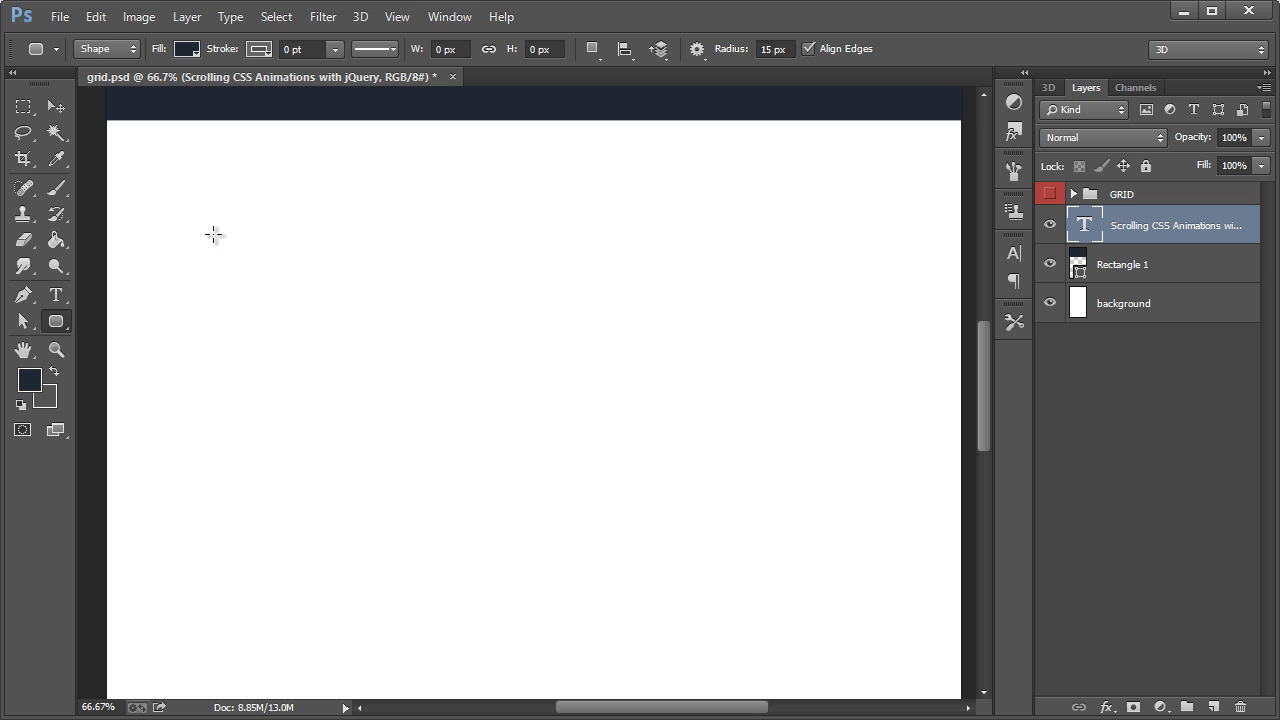
mouse_move(205, 230)
left_mouse_down()
mouse_move(317, 360)
mouse_move(357, 426)
mouse_move(383, 514)
left_mouse_up()
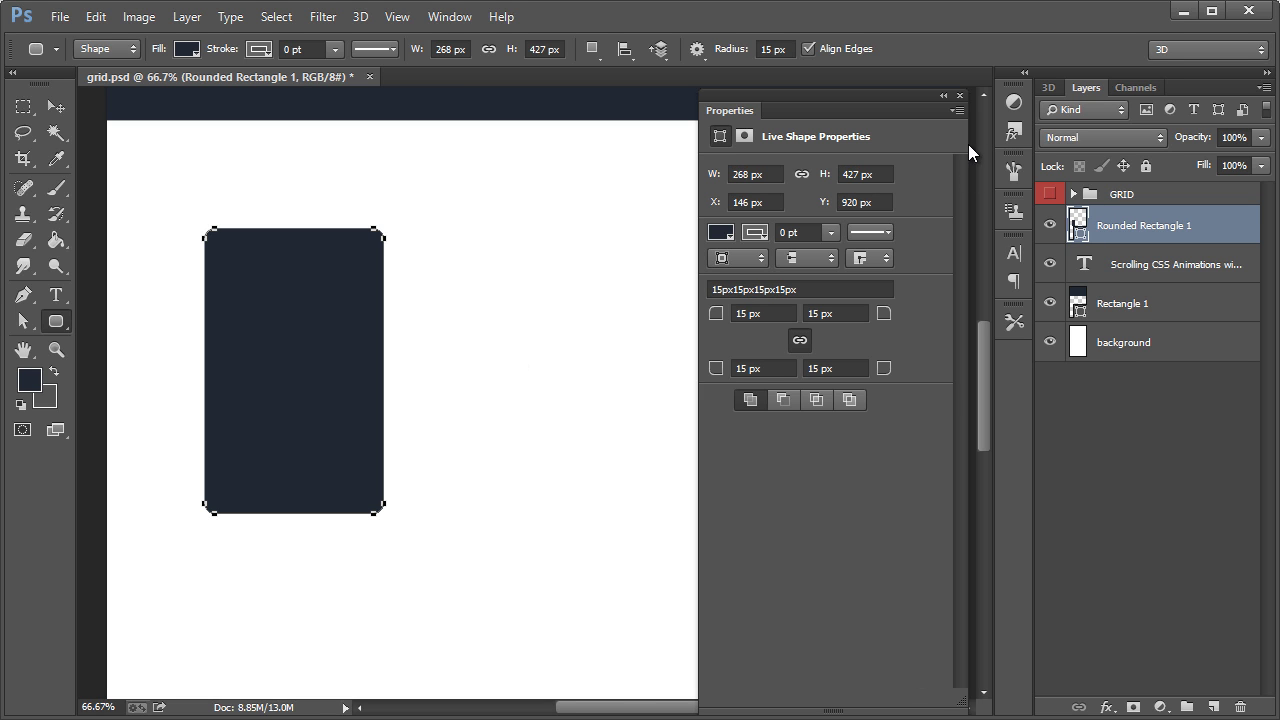
left_click(958, 97)
scroll(540, 311, "down", 1)
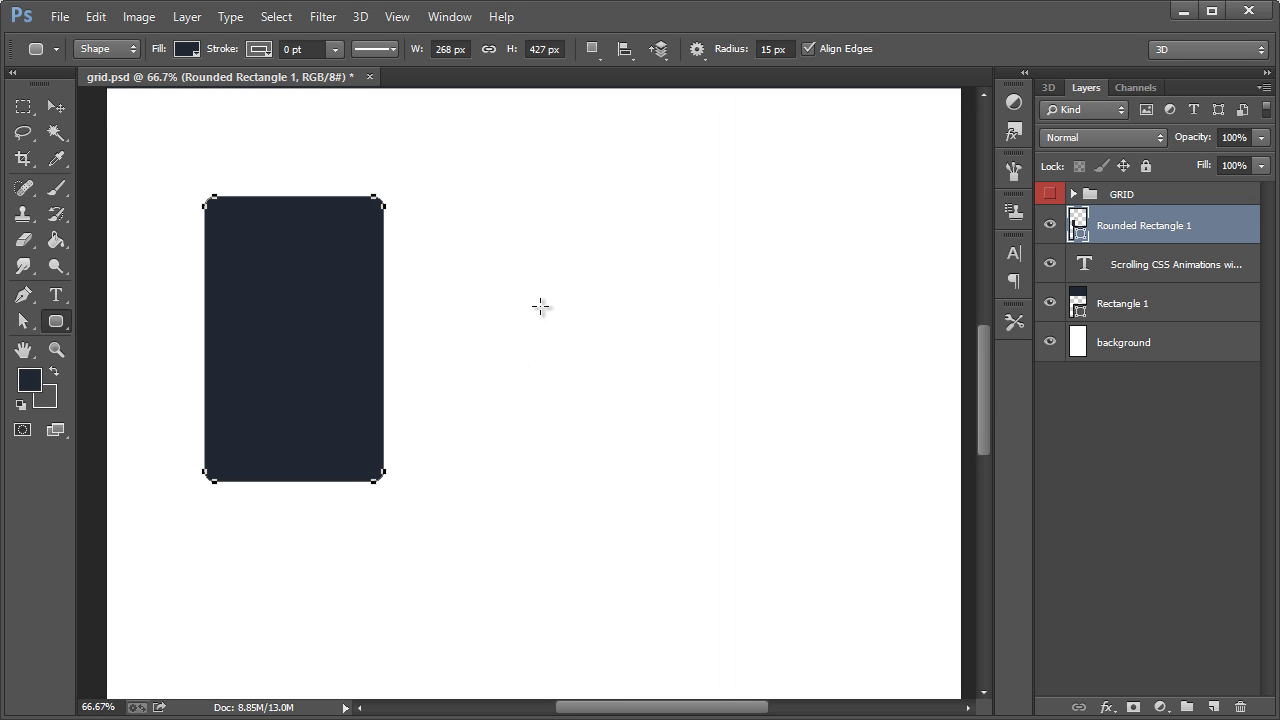
scroll(537, 306, "up", 1)
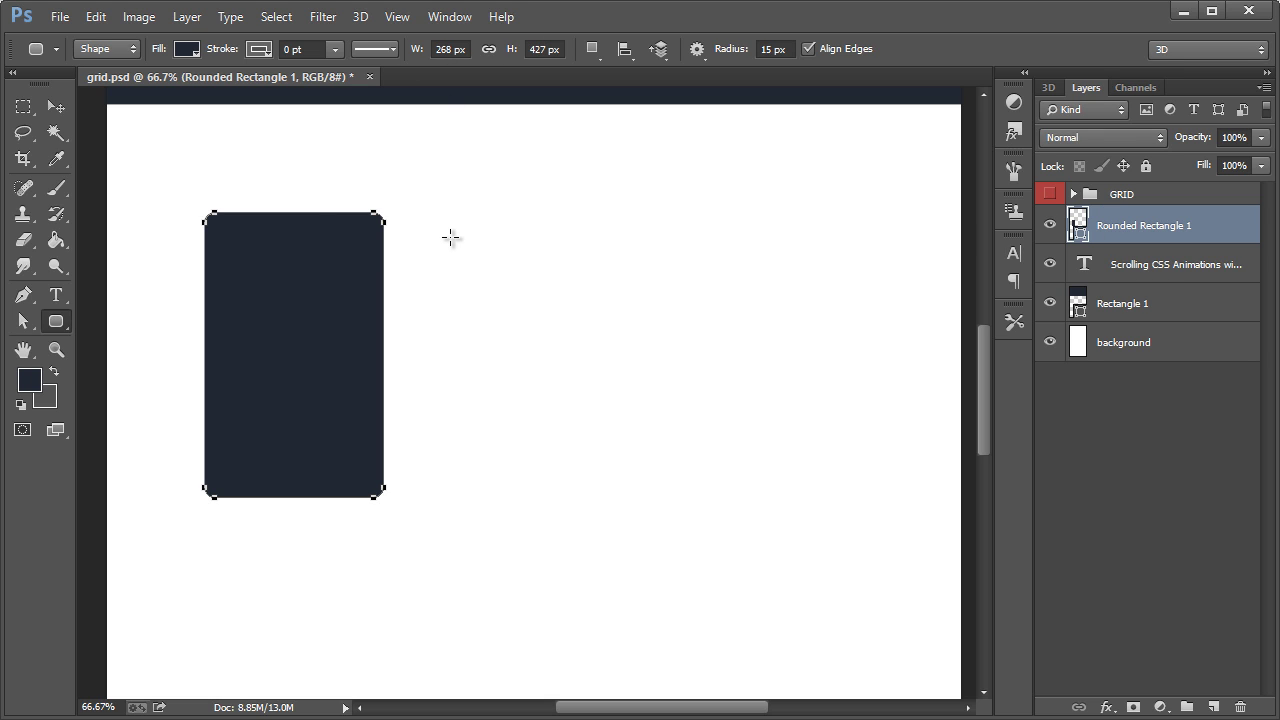
Step: Draw a small circle near the rectangle's bottom and fill it pure white
left_click(49, 108)
left_click(55, 321)
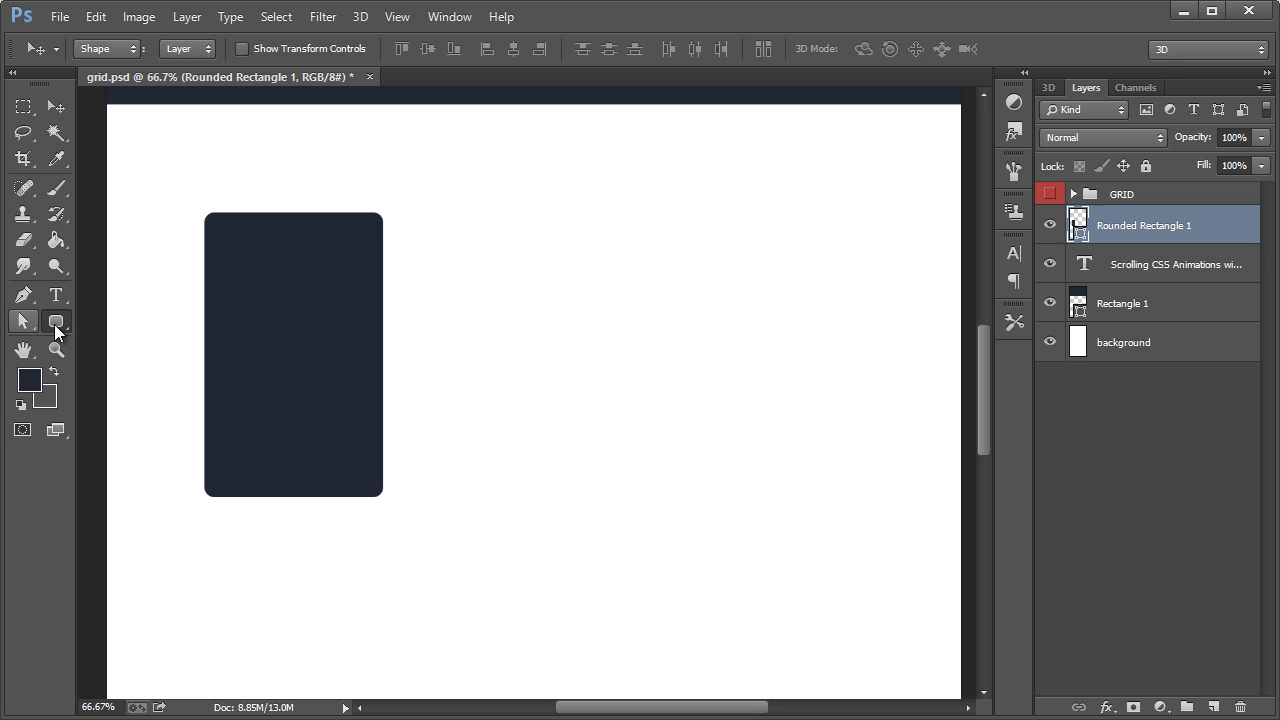
left_click(111, 357)
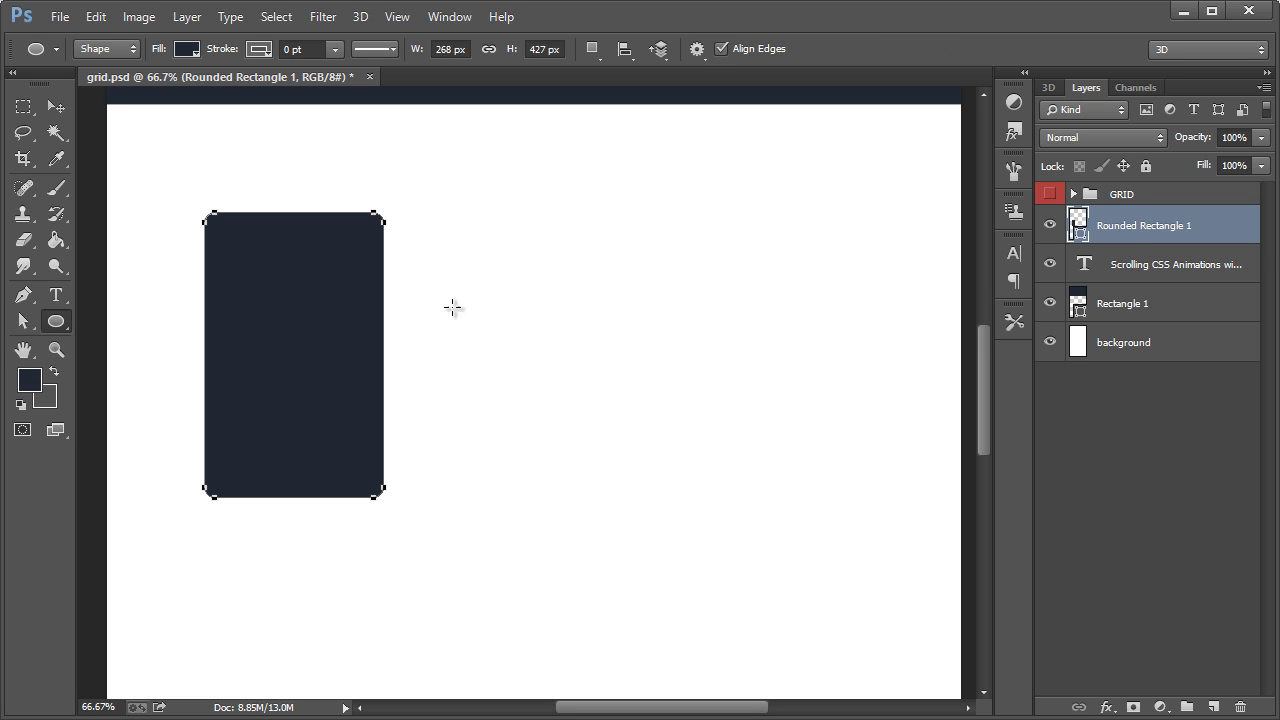
key("ctrl+semicolon")
key("ctrl+h")
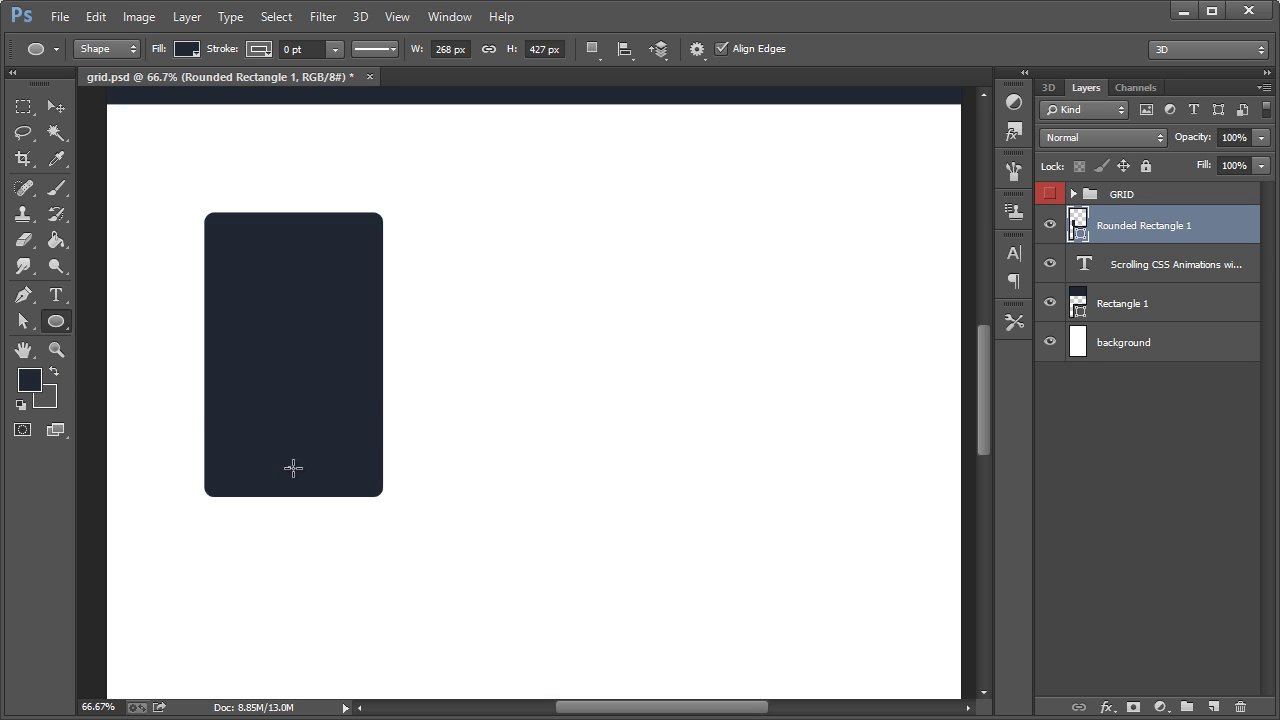
left_click_drag(293, 467, 306, 476)
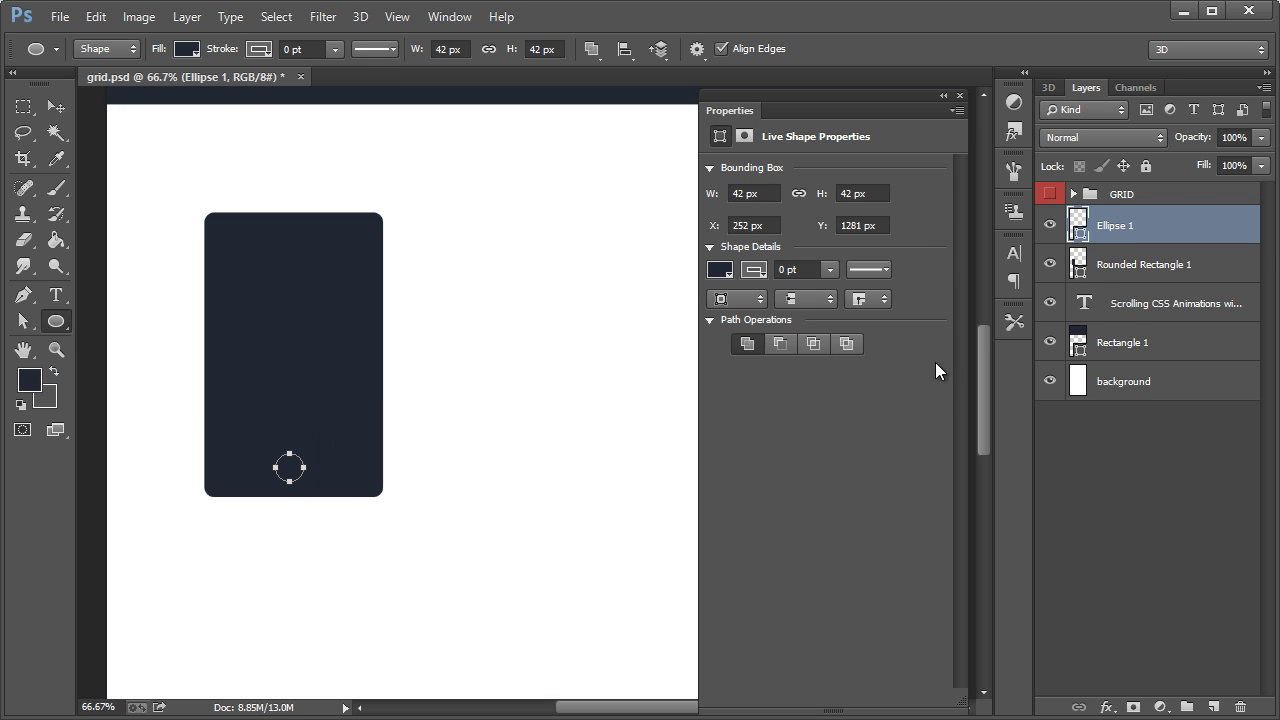
double_click(1080, 232)
left_click_drag(477, 314, 253, 180)
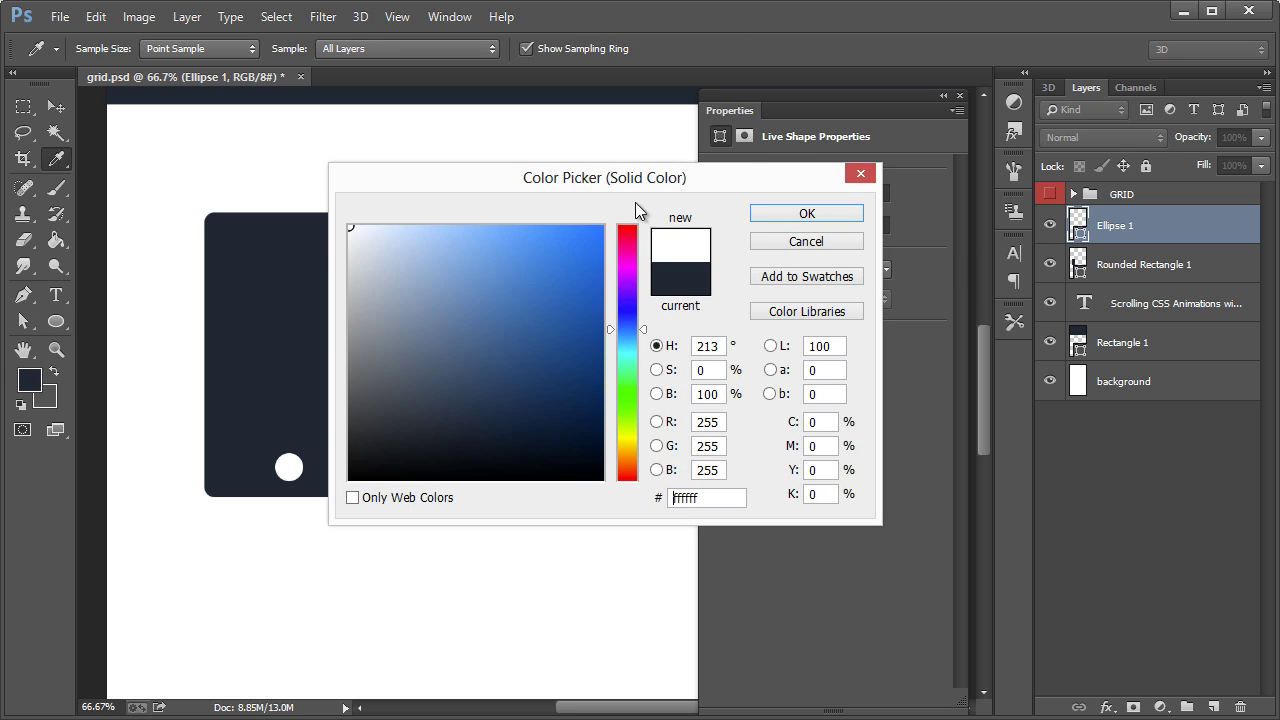
left_click(779, 216)
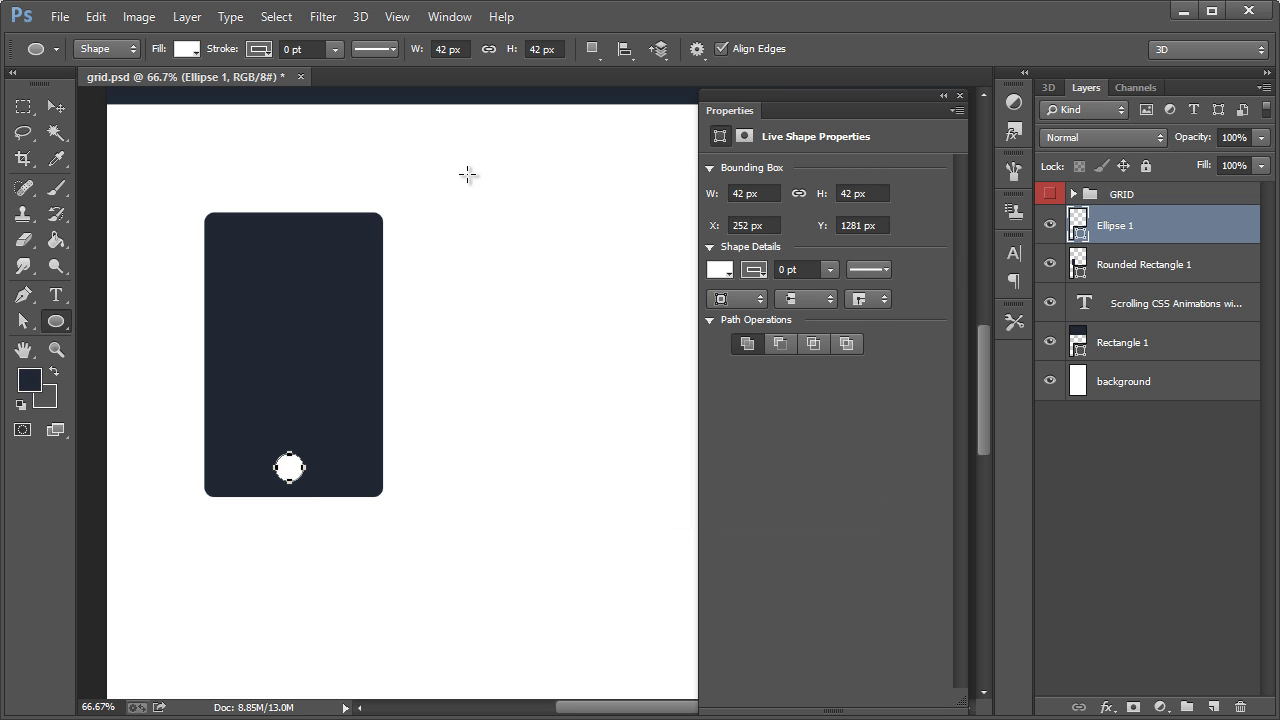
left_click(959, 95)
key("ctrl+semicolon")
key("ctrl+h")
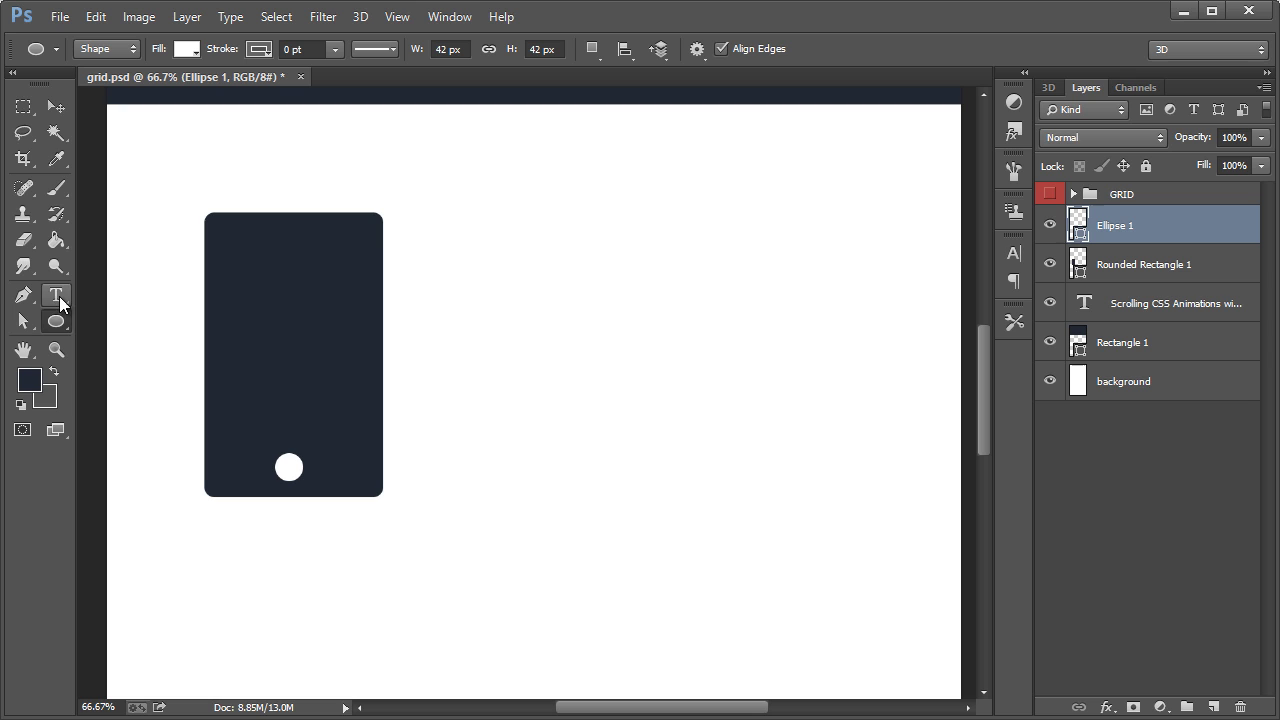
left_click(1150, 265)
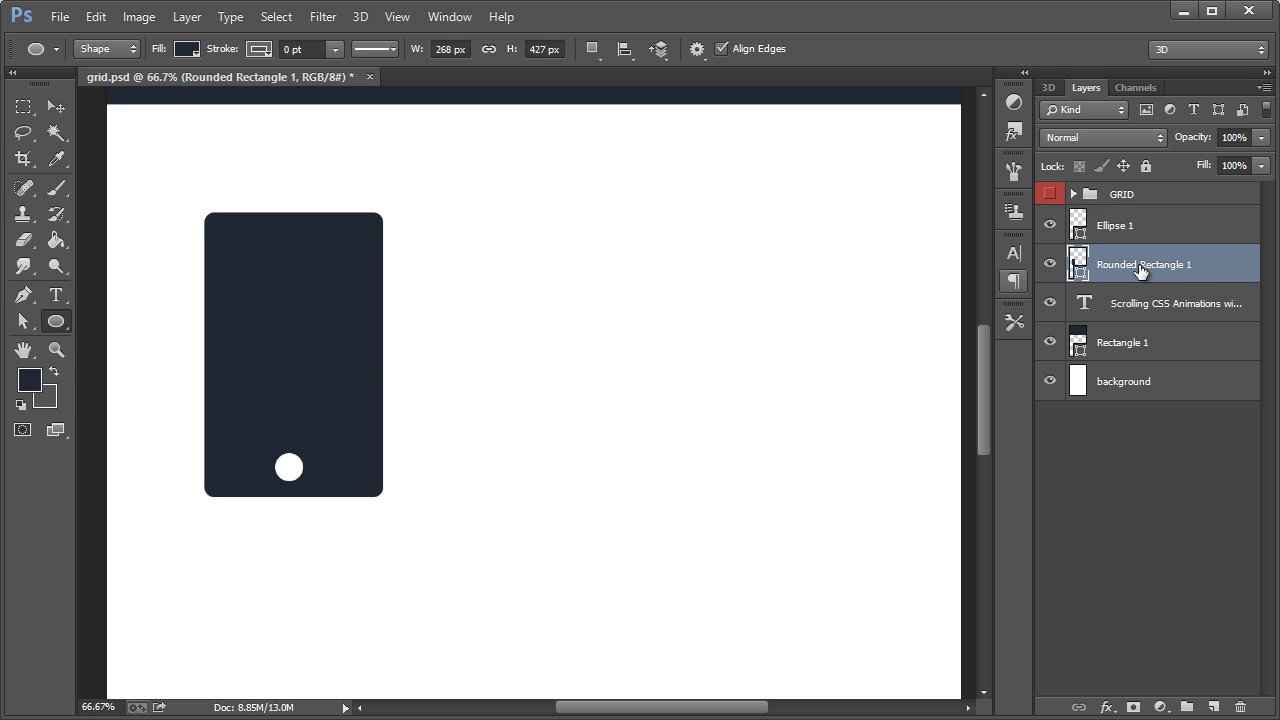
Step: Duplicate Rounded Rectangle 1 and shrink the copy to about 88%
right_click(1150, 265)
left_click(1094, 254)
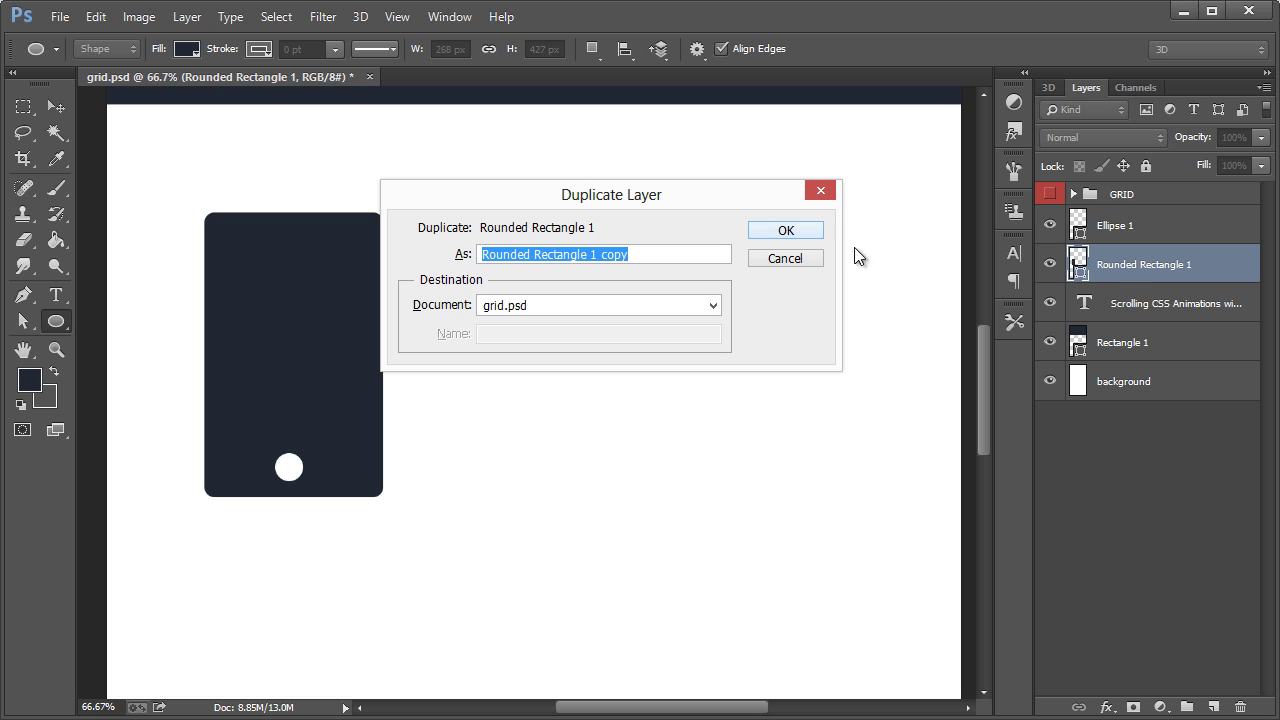
left_click(806, 230)
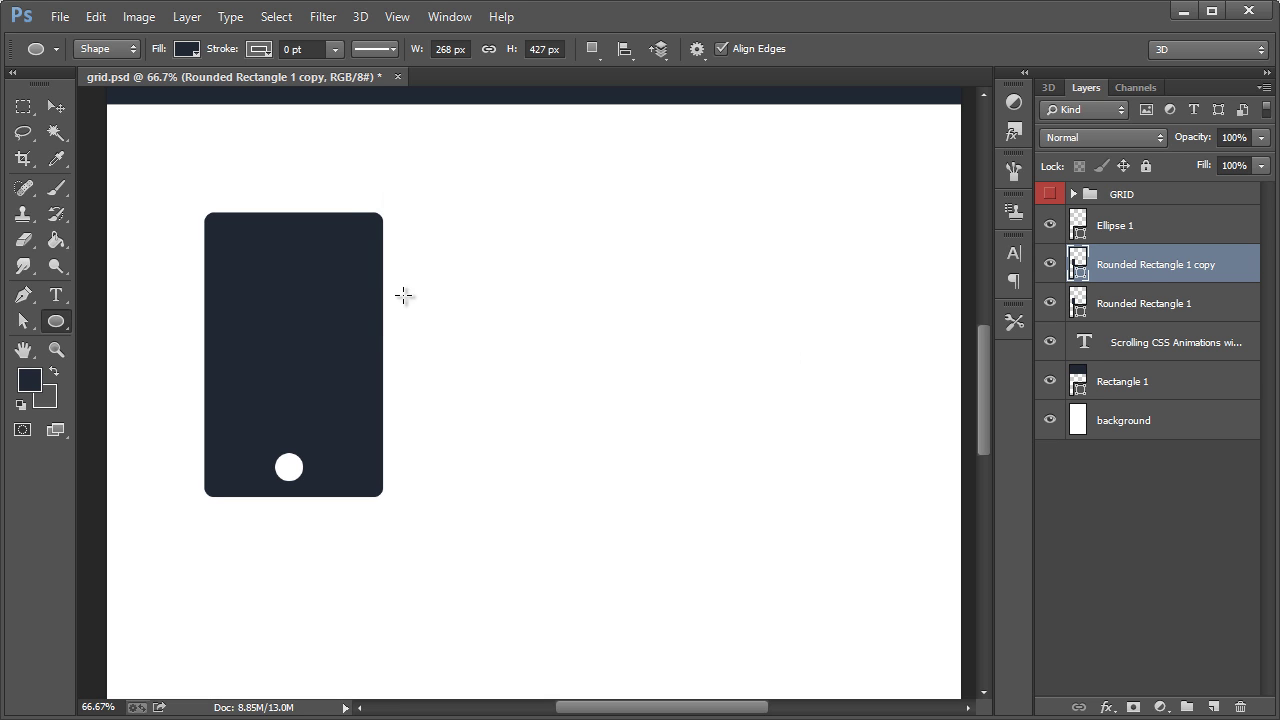
key("ctrl+t")
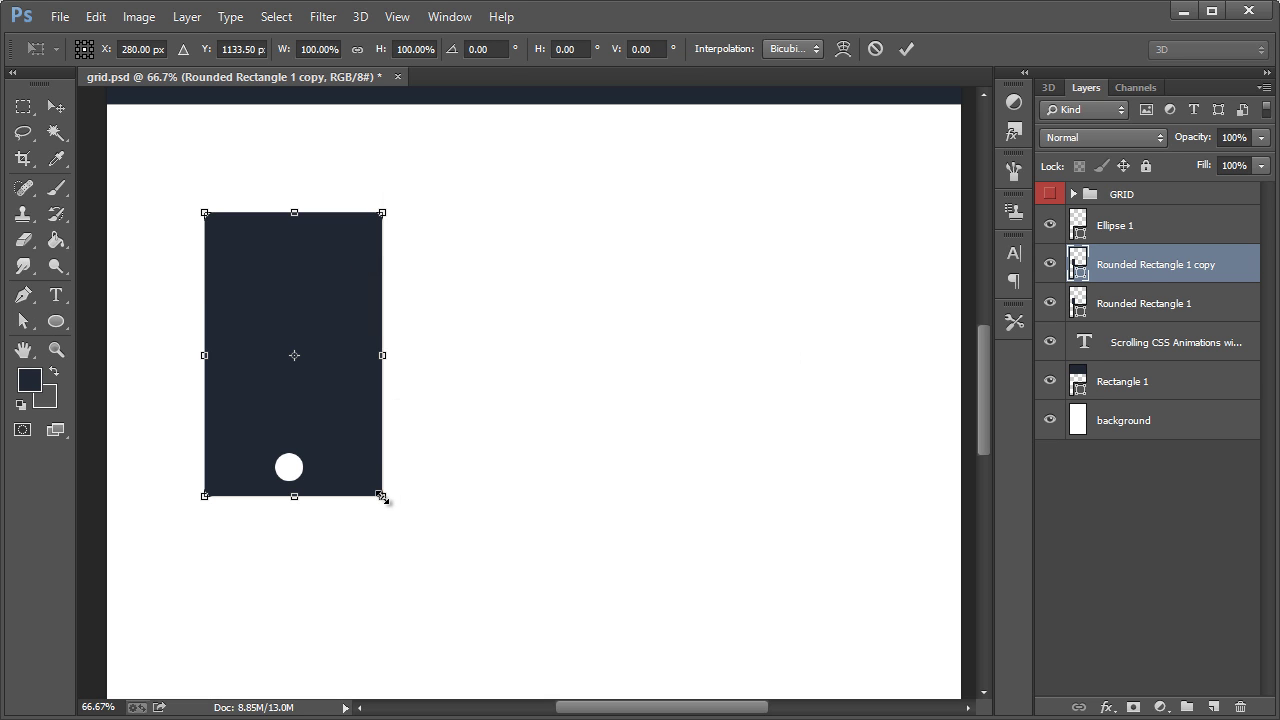
left_click_drag(381, 496, 366, 483)
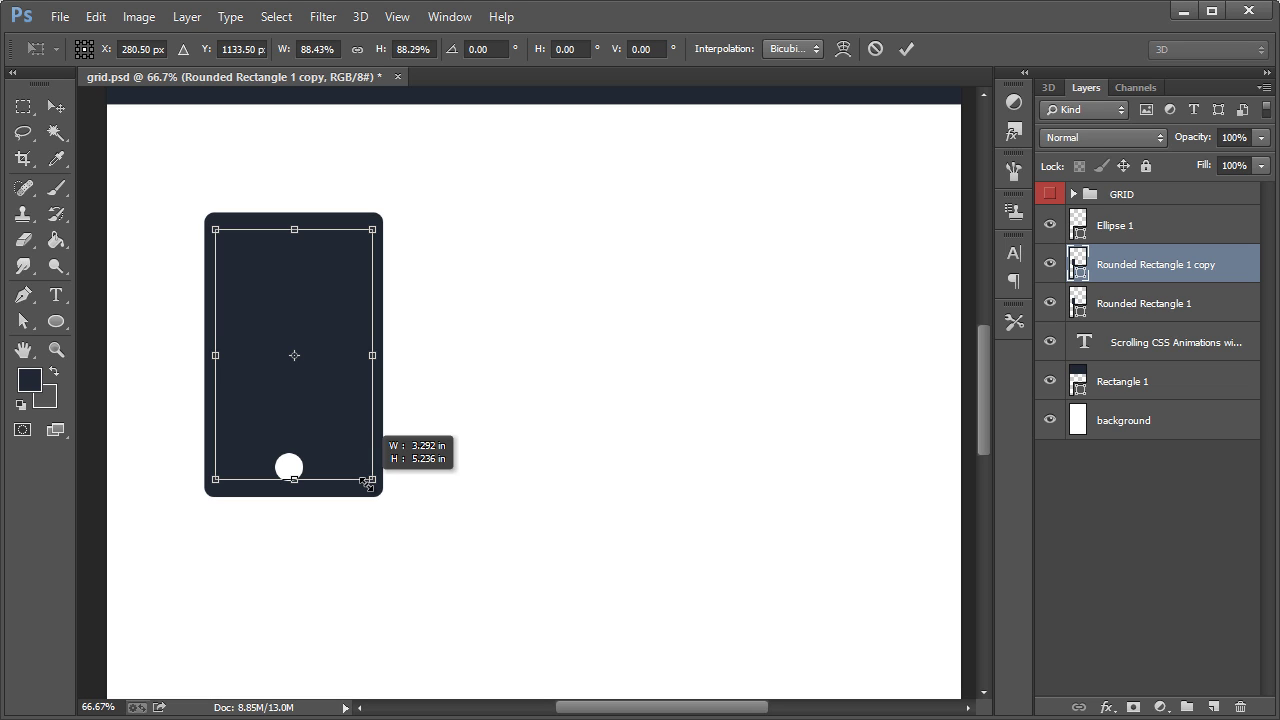
left_click_drag(366, 484, 366, 484)
left_click(66, 118)
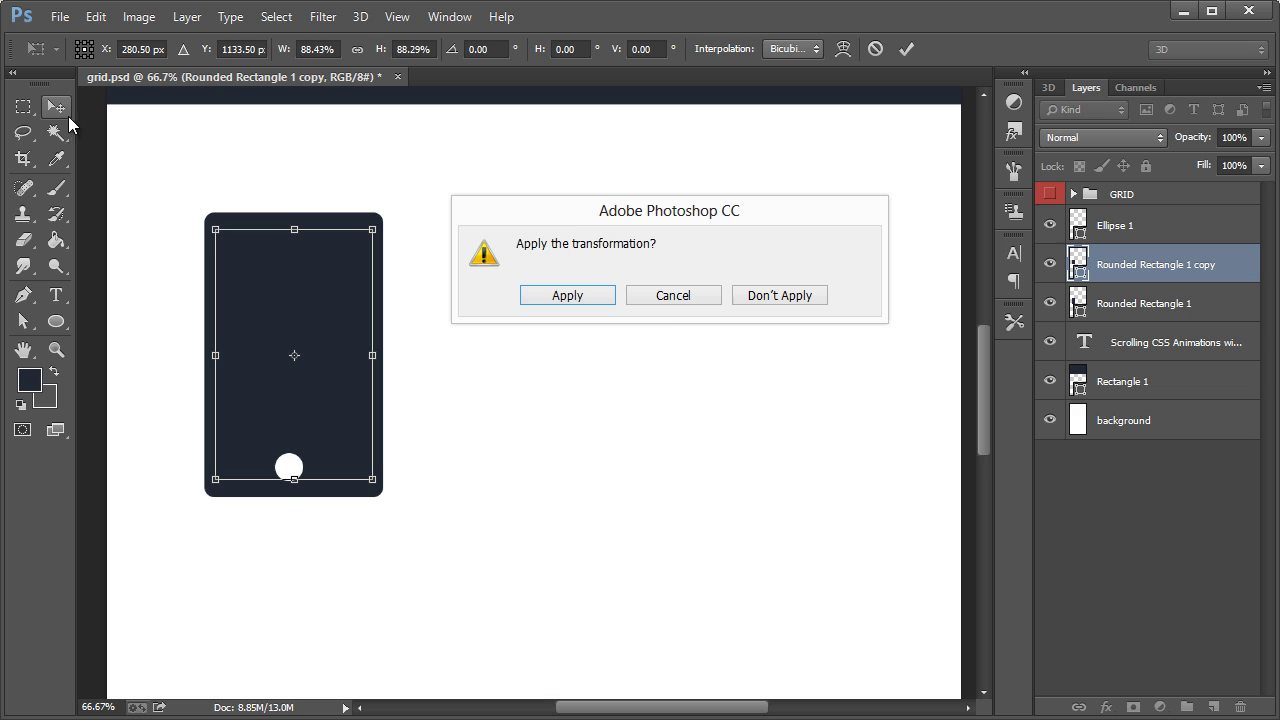
left_click(600, 298)
Step: Give the copy a white 4.38 pt outline
left_click(21, 322)
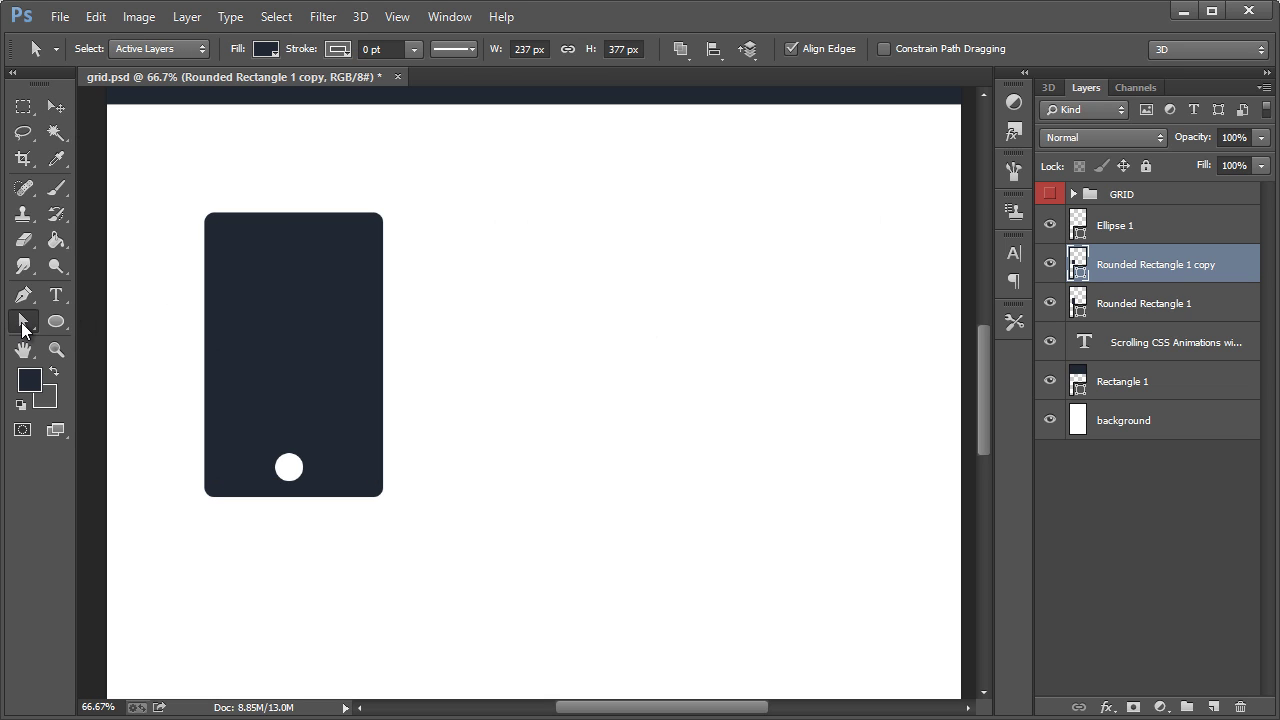
left_click(344, 47)
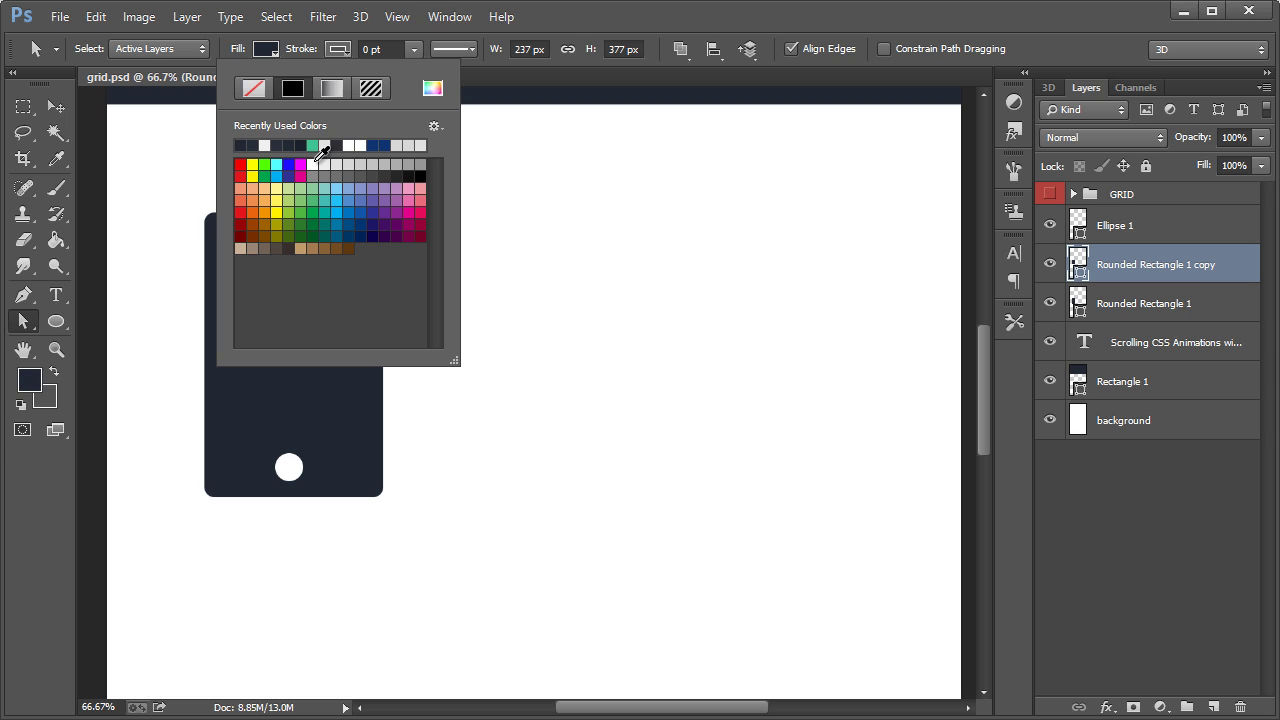
left_click(313, 164)
left_click(367, 48)
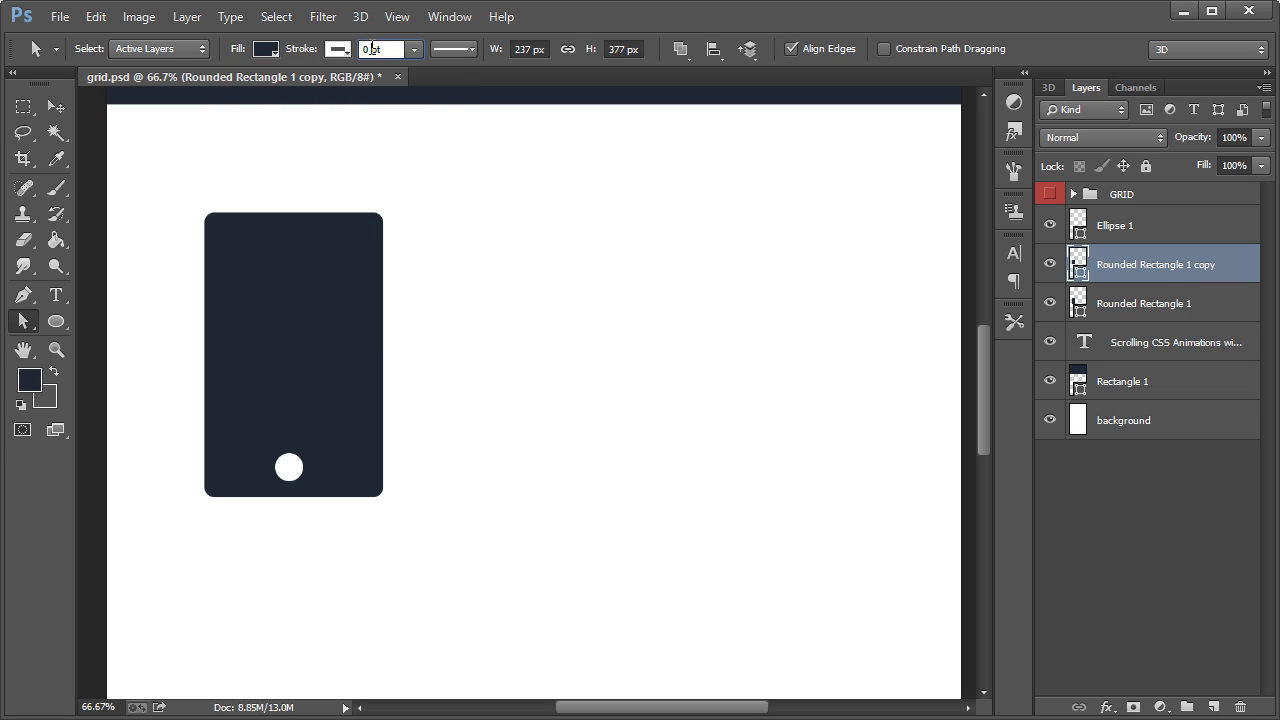
left_click(413, 49)
left_click_drag(411, 69, 435, 73)
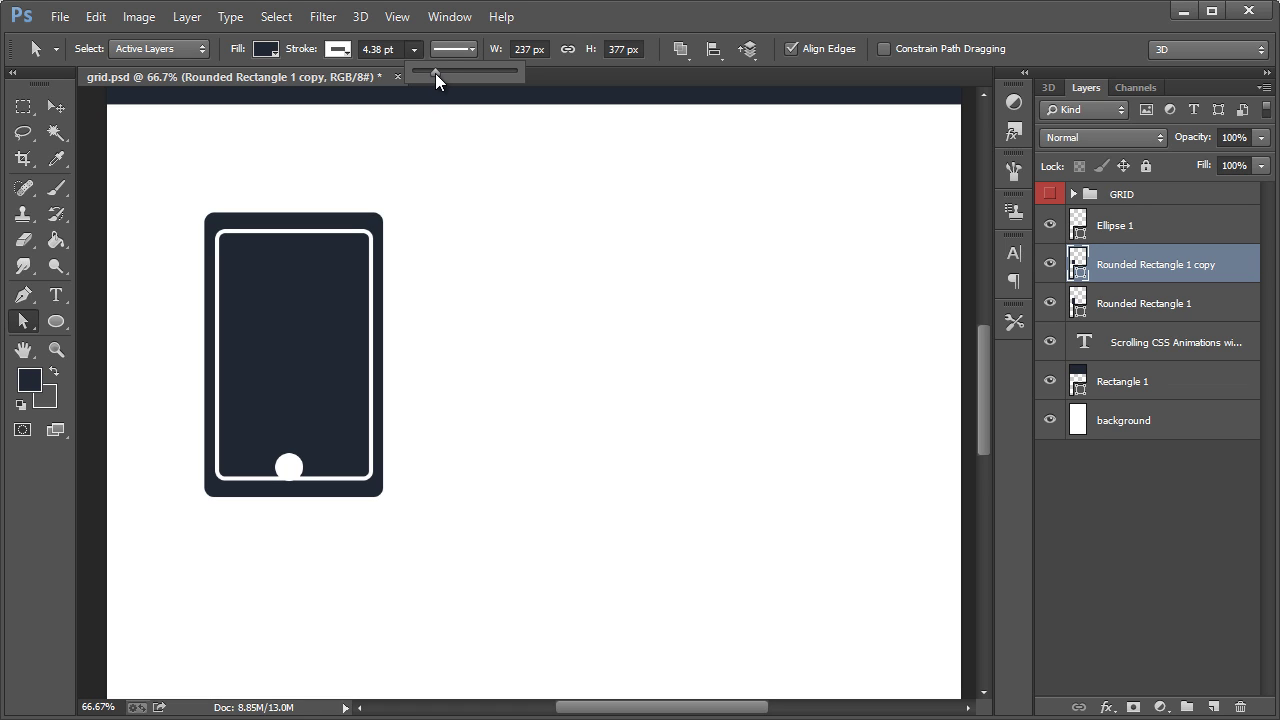
Step: Raise the inner rectangle's bottom edge above the white circle
left_click(34, 319)
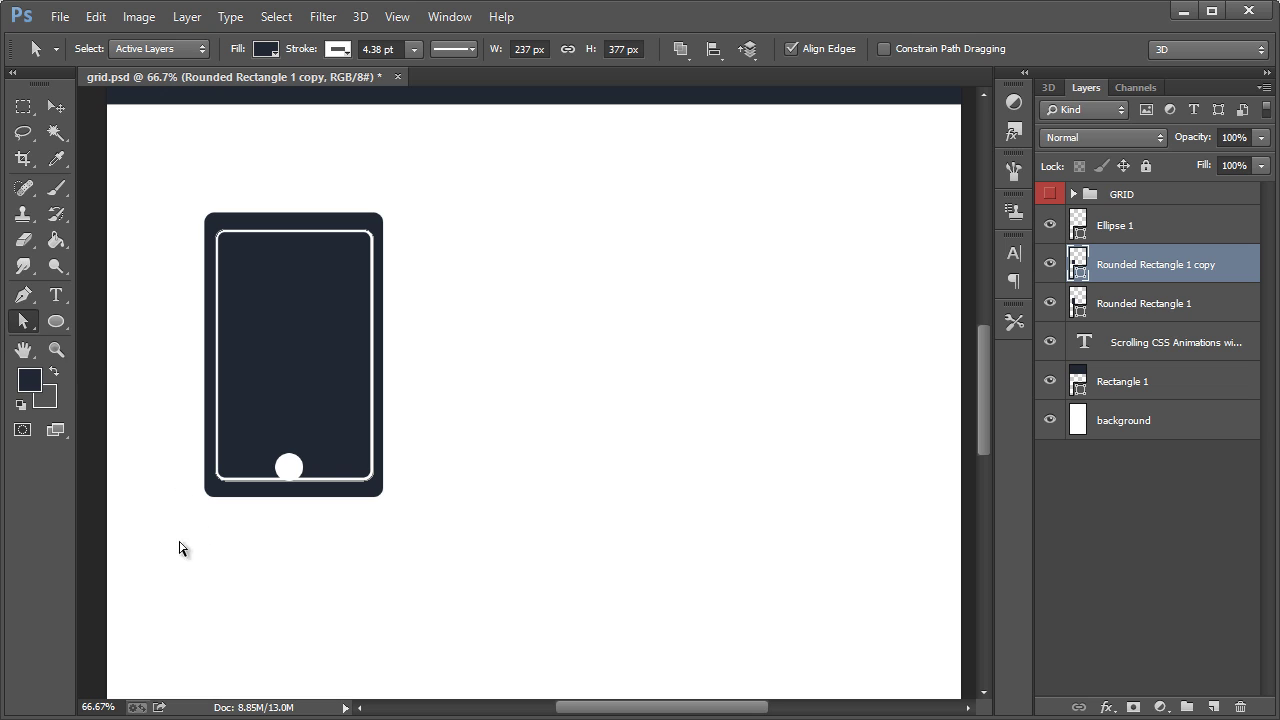
left_click_drag(172, 546, 462, 412)
left_click_drag(373, 476, 374, 433)
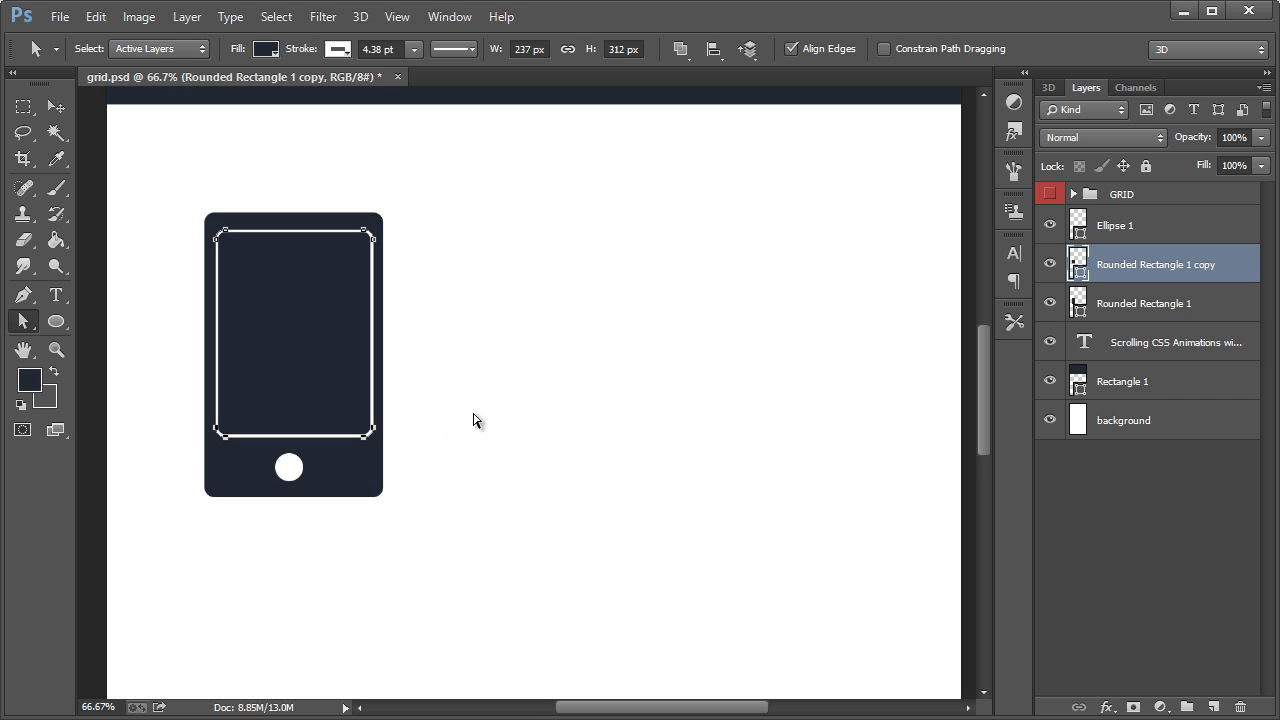
key("ctrl+semicolon")
key("ctrl+h")
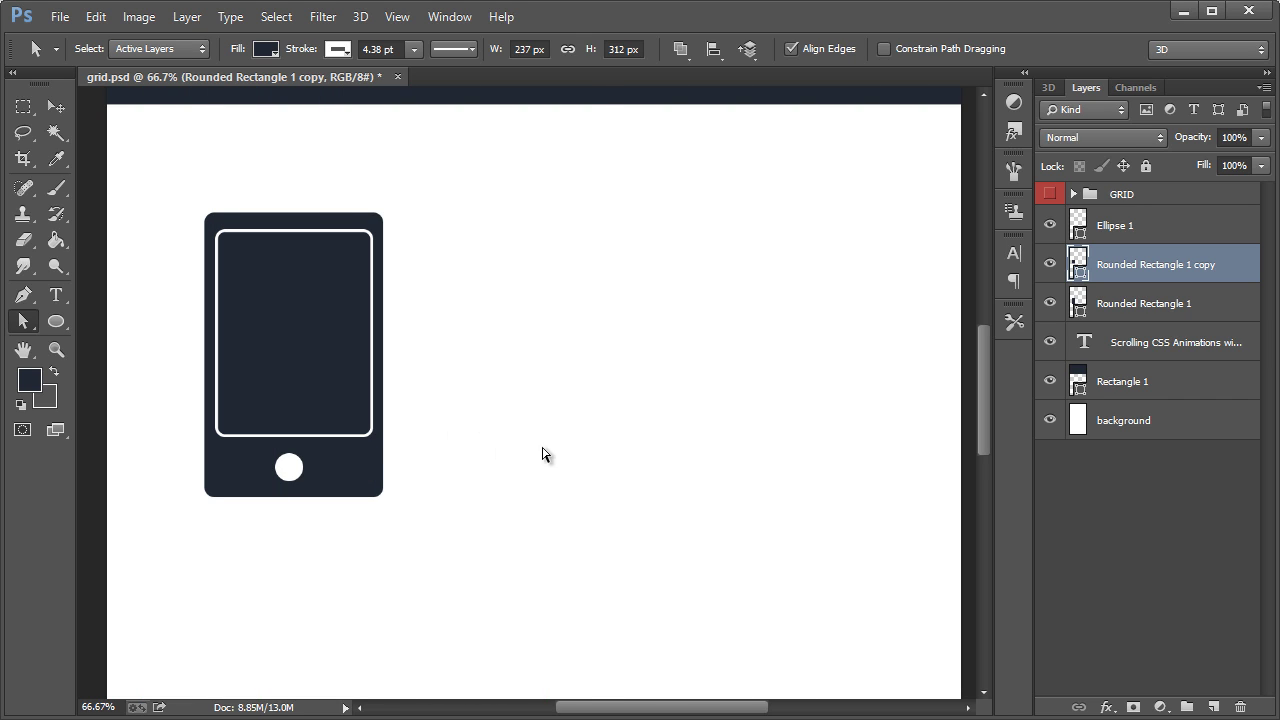
Step: Nudge the screen's top edge up so its height reaches 322.5 px
left_click_drag(163, 198, 460, 288)
key("ctrl+h")
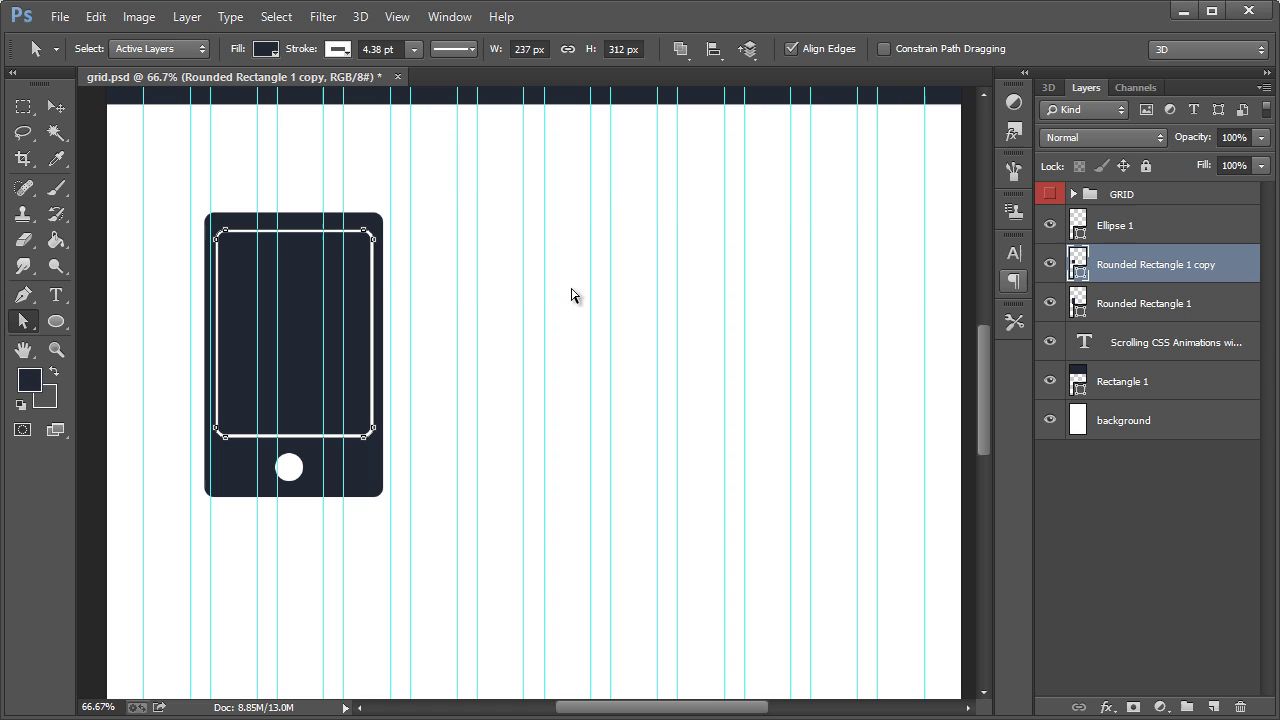
key("Up")
key("Up")
key("Up")
key("Up")
key("Up")
key("Up")
key("Up")
key("Up")
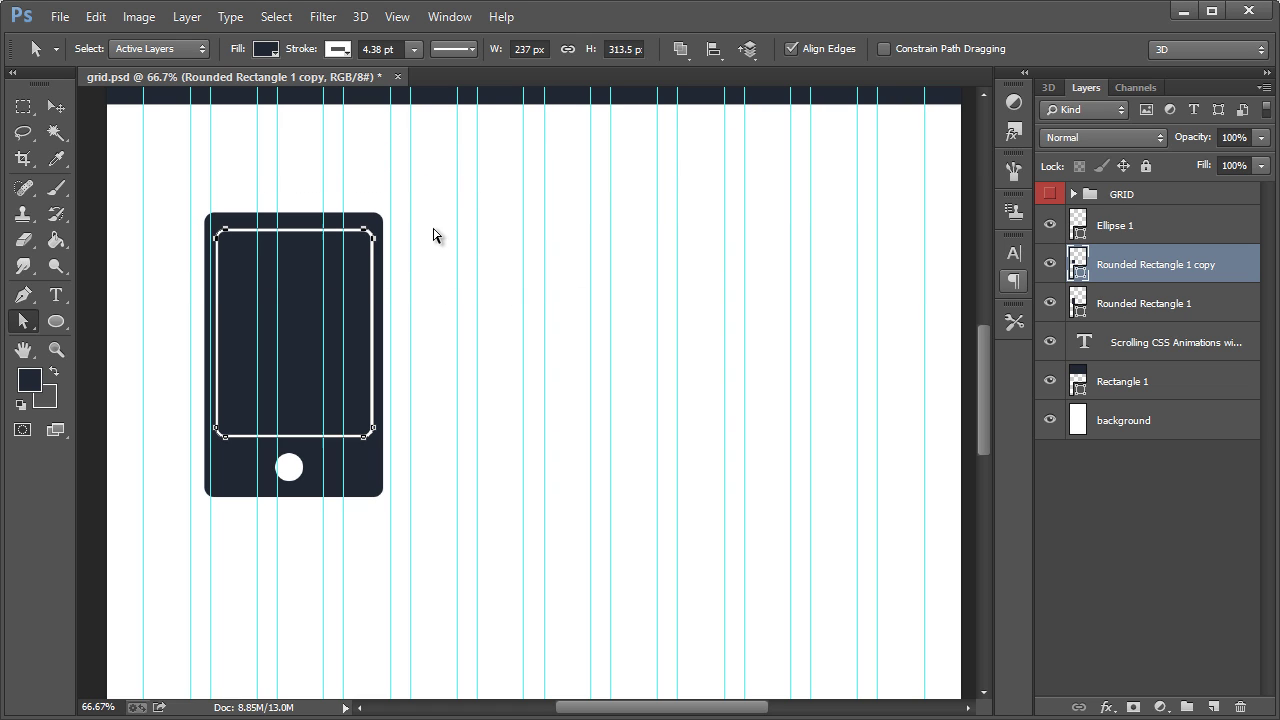
key("Up")
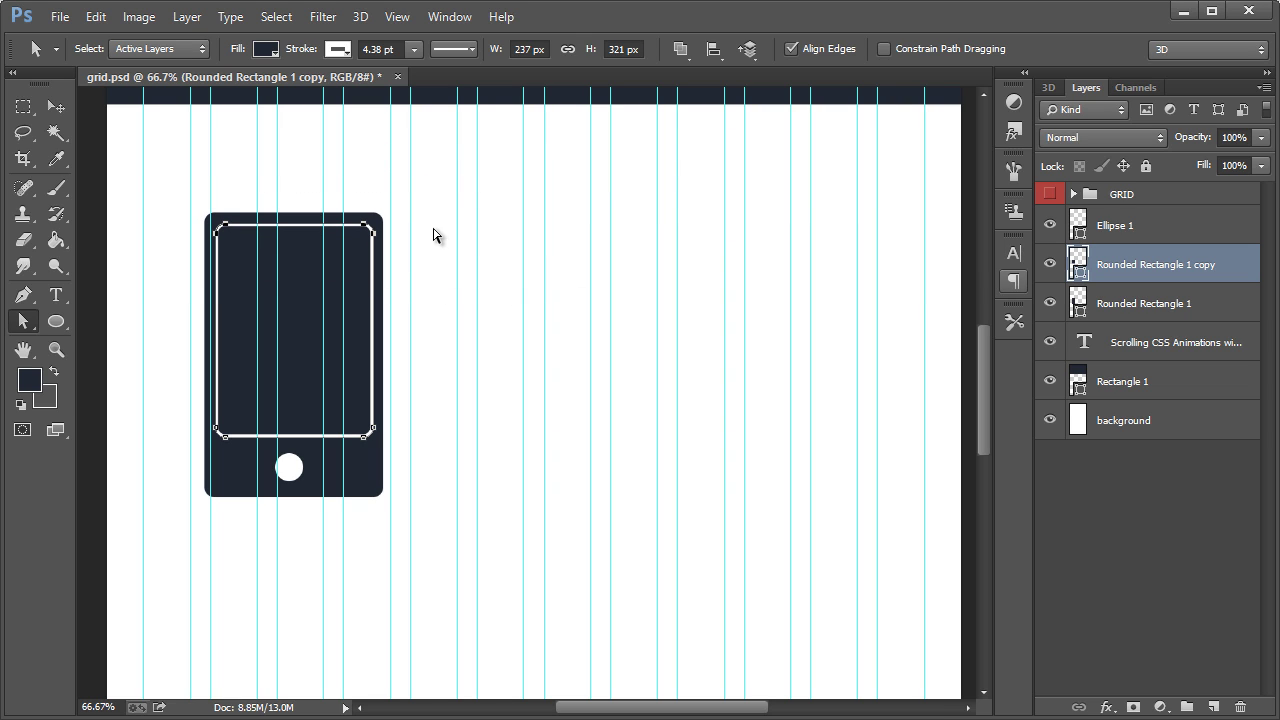
key("Up")
key("ctrl+h")
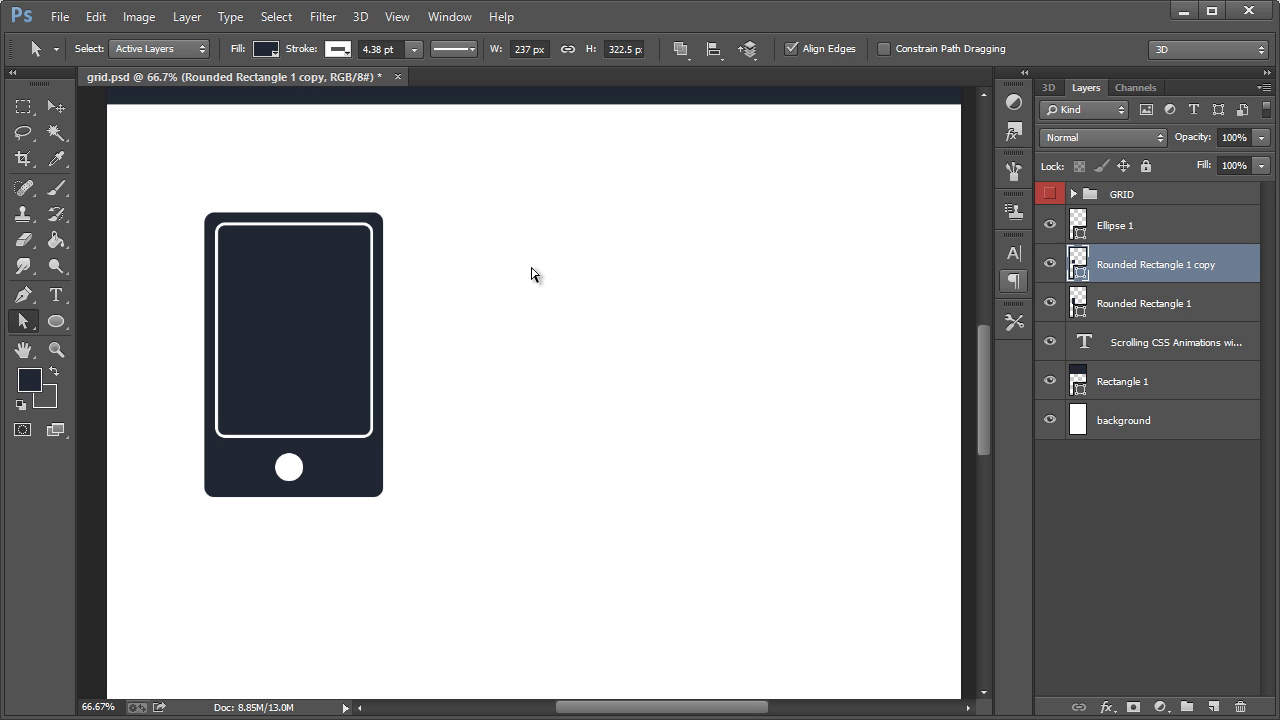
Step: Colour the phone body blue #279ad0
left_click(1141, 303)
double_click(1079, 303)
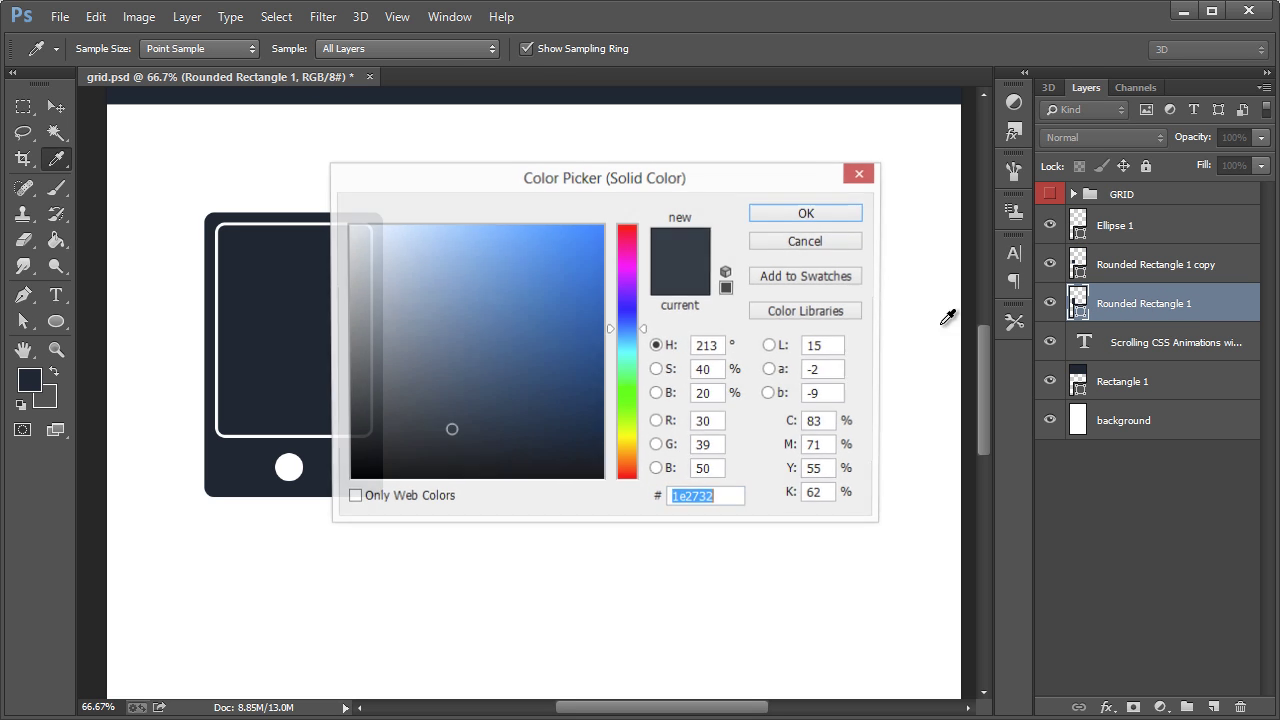
left_click_drag(513, 190, 615, 305)
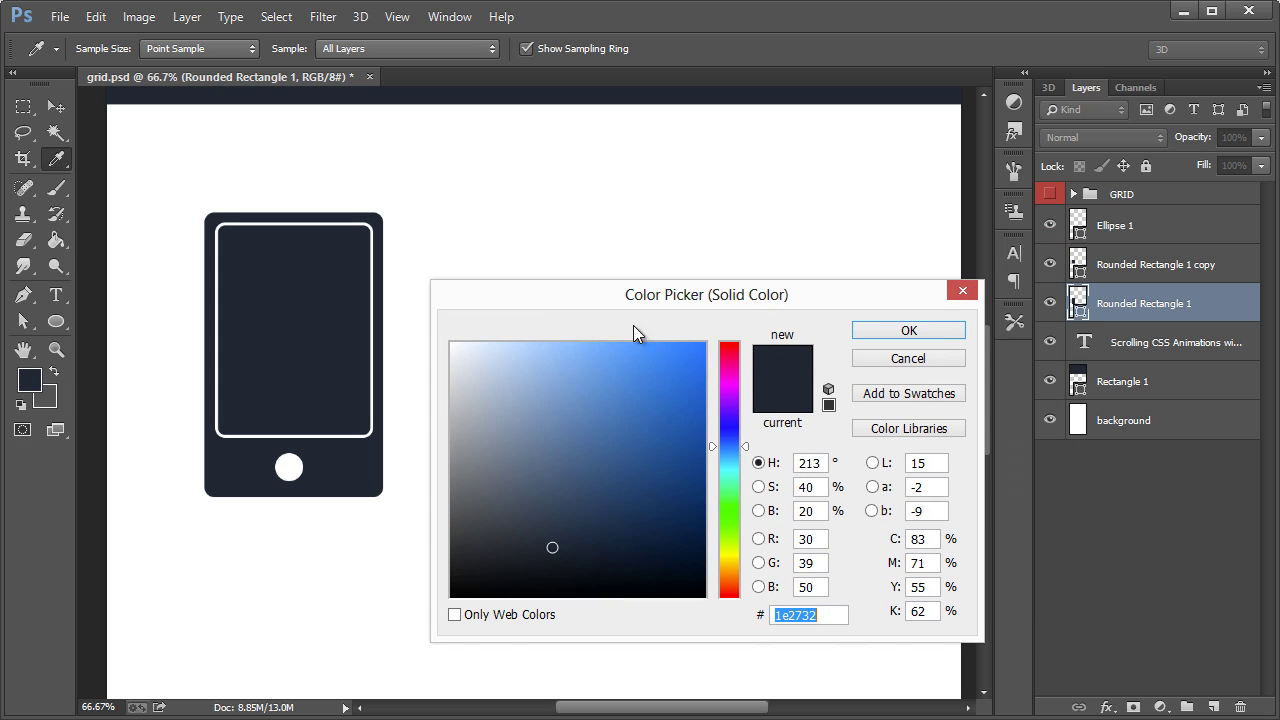
left_click(724, 456)
left_click_drag(643, 380, 657, 389)
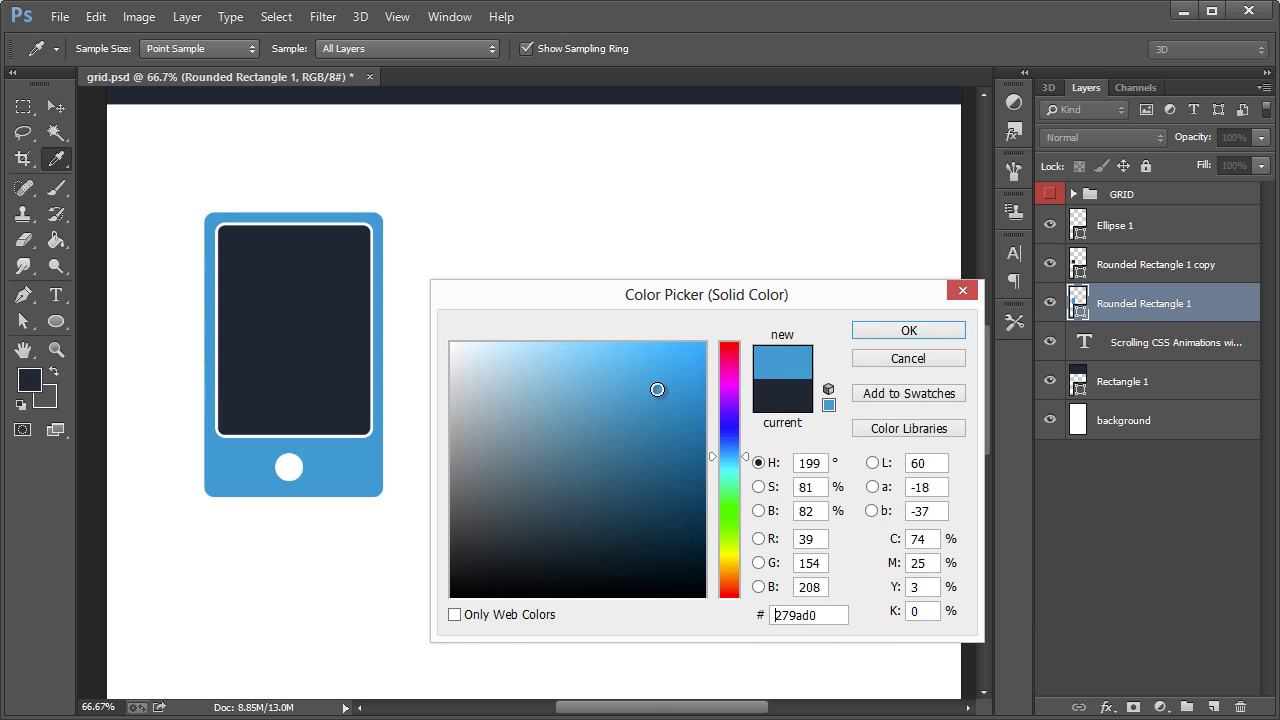
left_click(805, 614)
key("ctrl+c")
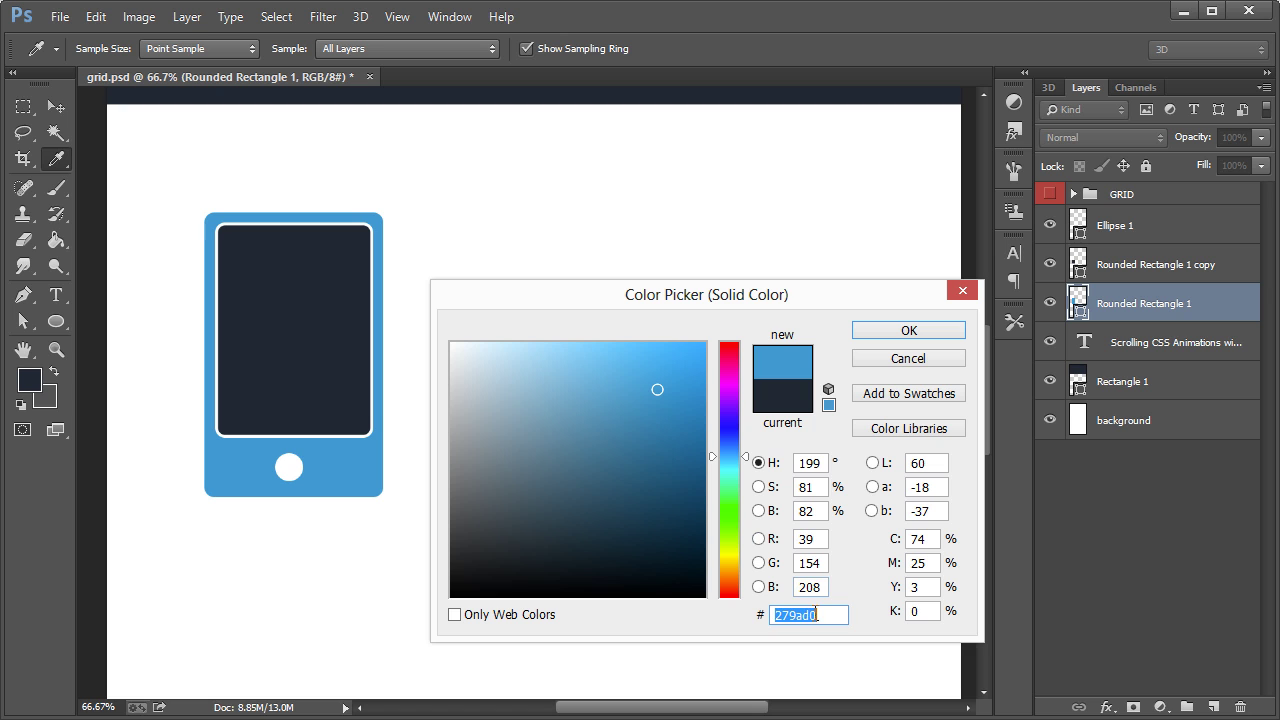
left_click(909, 331)
Step: Fill the phone screen with a lighter blue, #4db7e8
double_click(1078, 264)
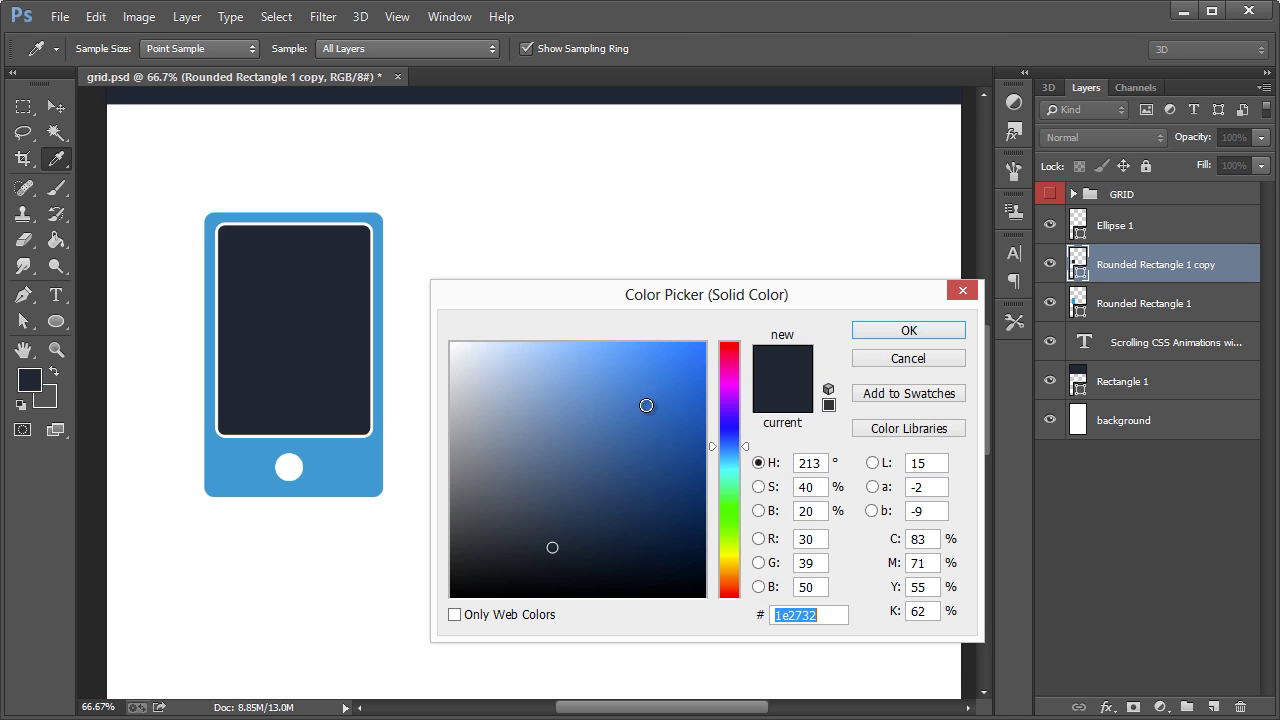
key("ctrl+v")
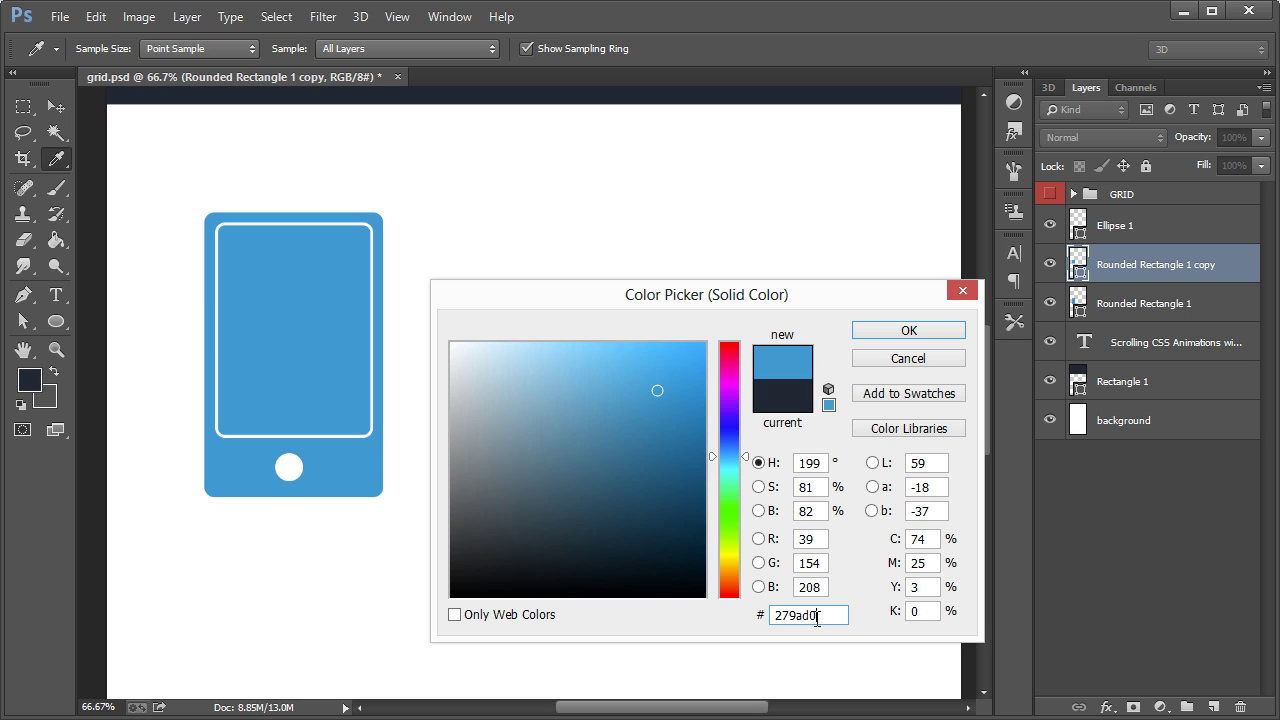
left_click_drag(645, 366, 614, 357)
left_click(912, 333)
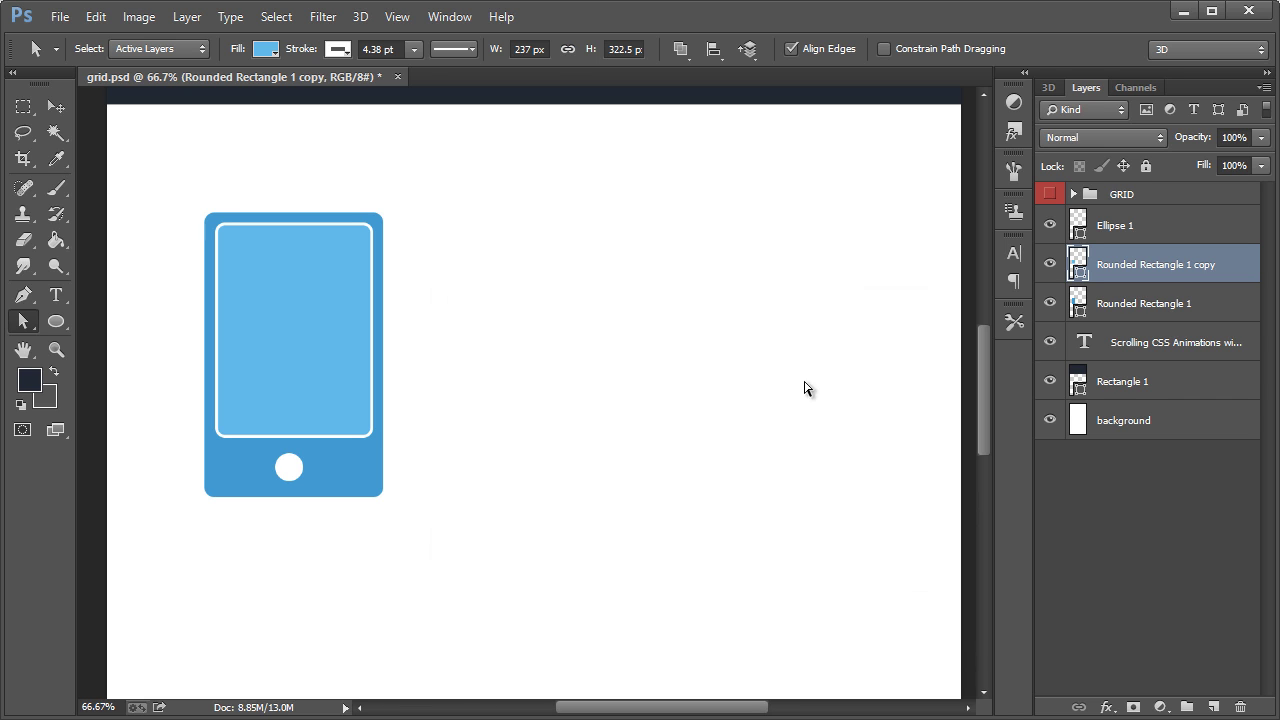
Step: Group the three phone shapes into a group named 'Phone'
left_click(1117, 230)
left_click(1133, 300, "shift")
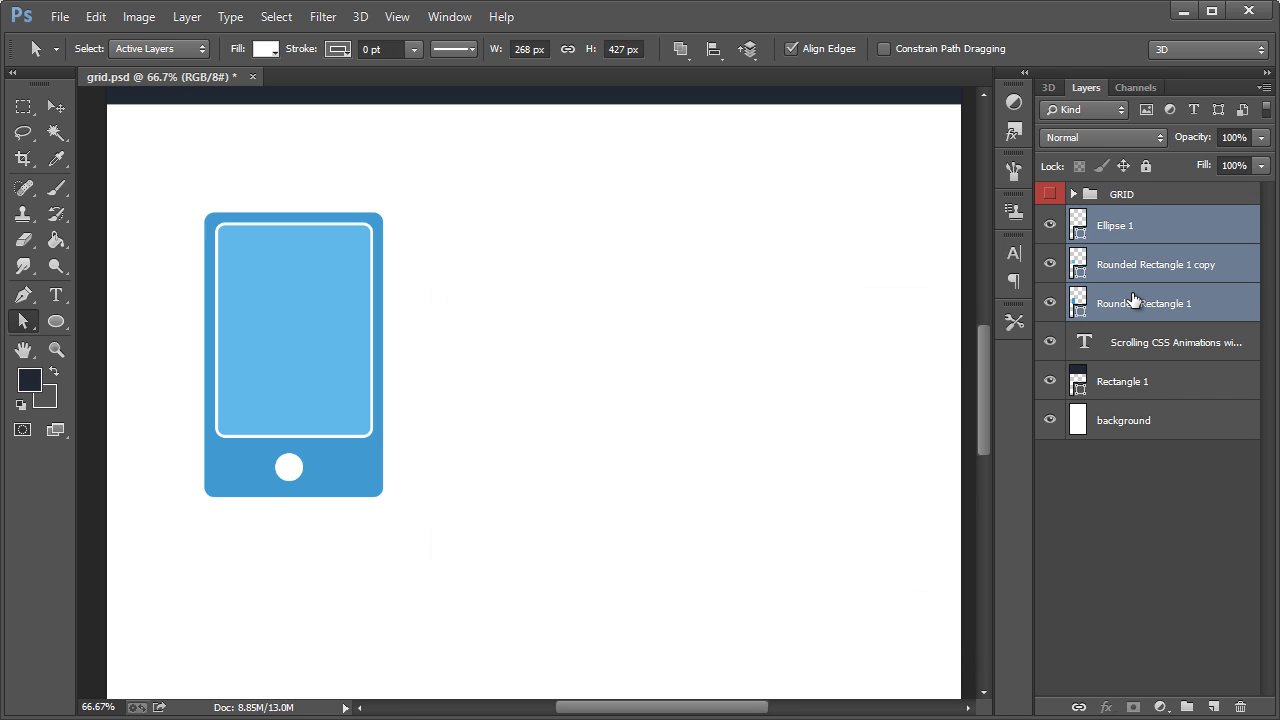
key("ctrl+g")
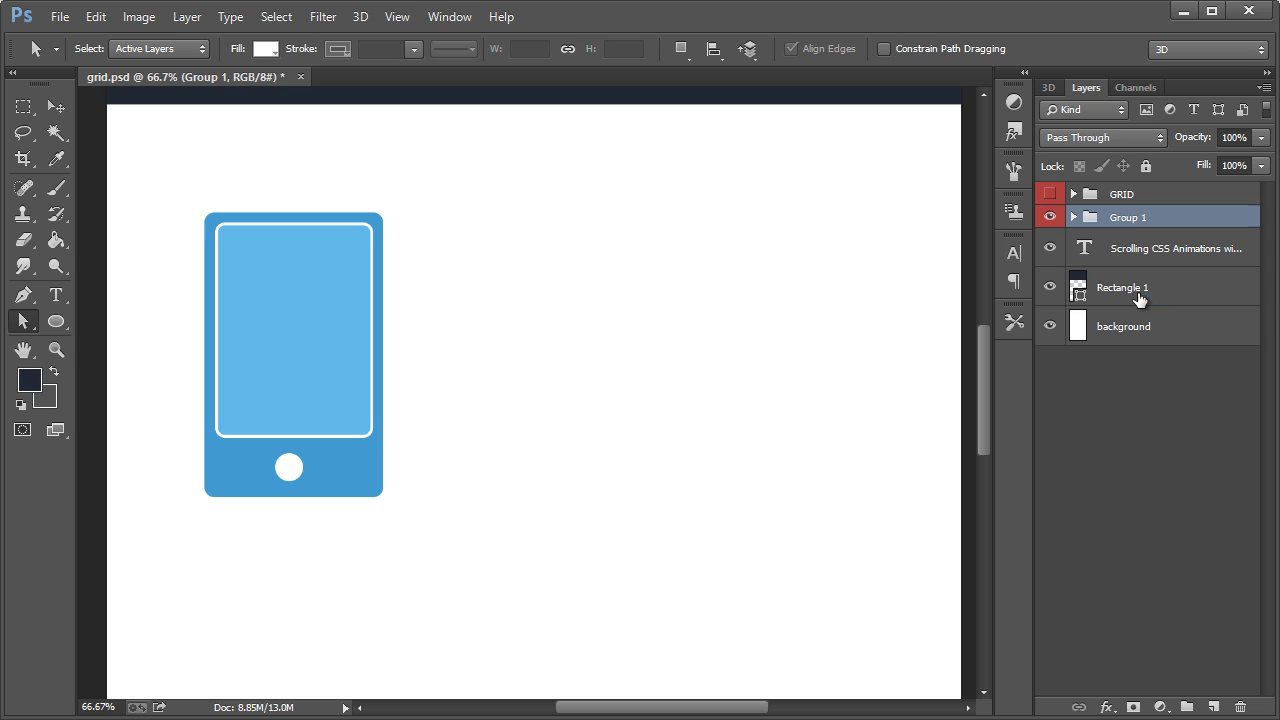
double_click(1126, 218)
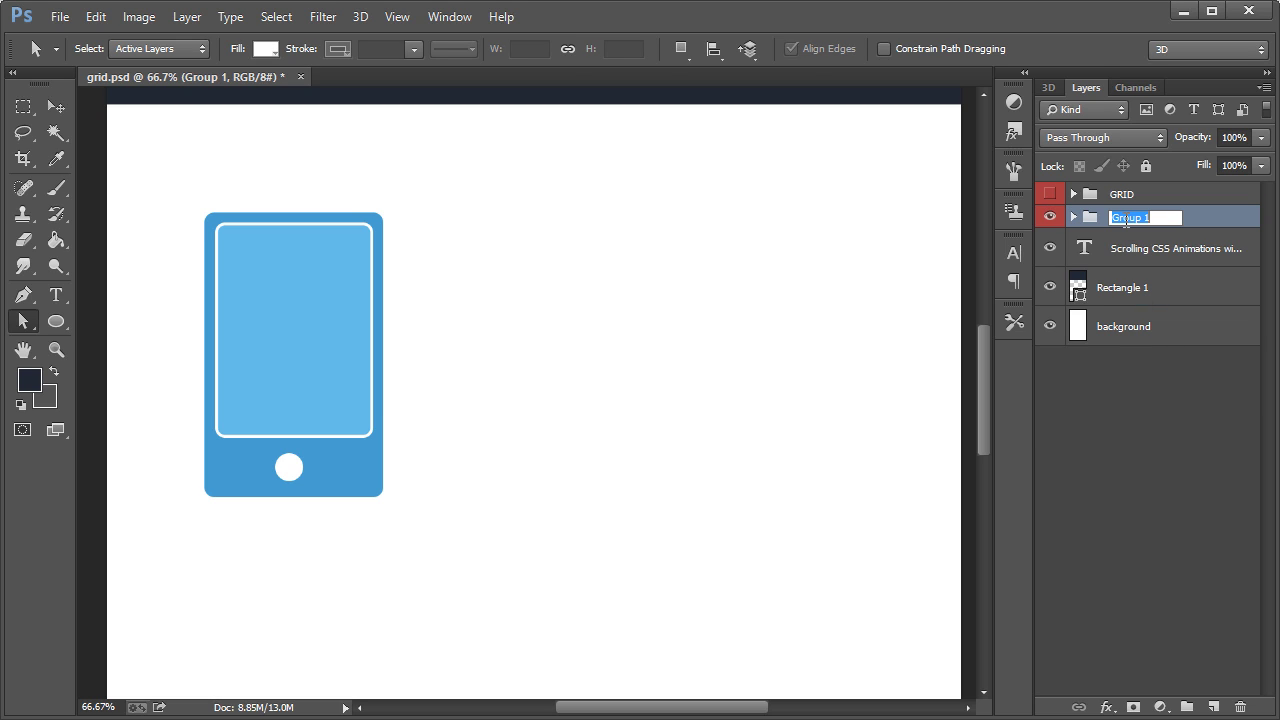
type("Phone")
key("Return")
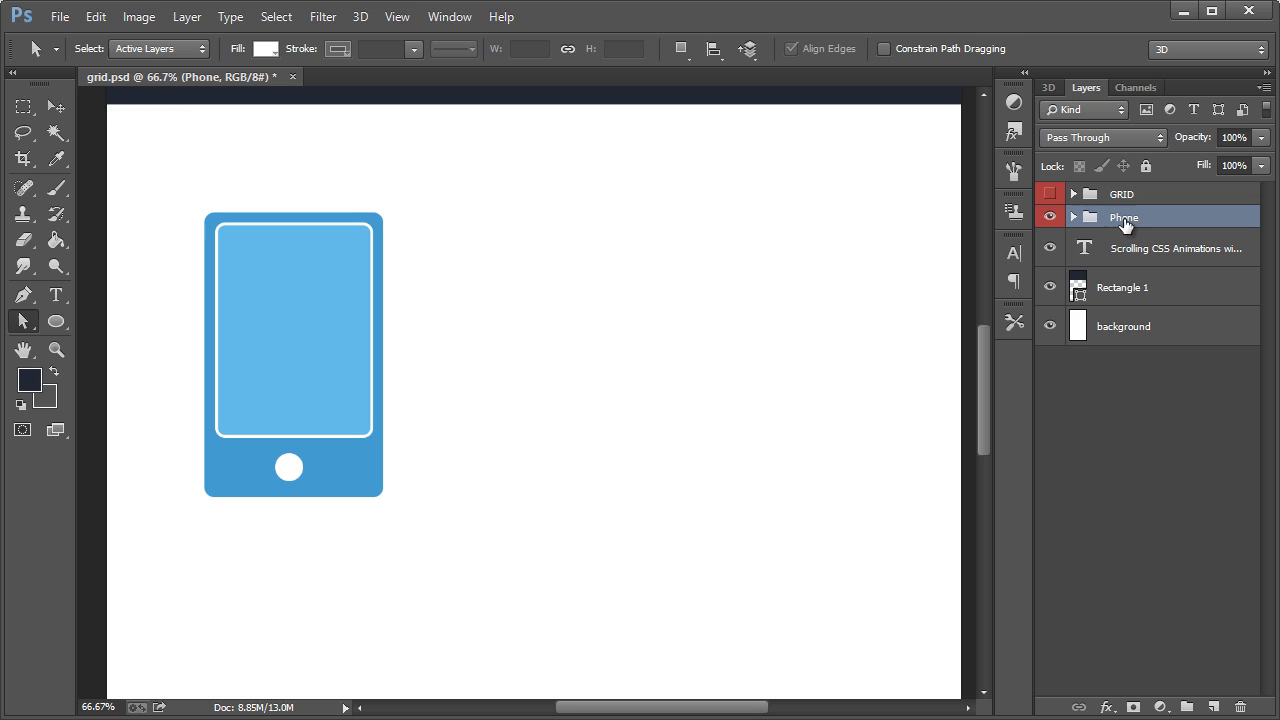
Step: Move the Phone group slightly lower on the page
left_click(50, 102)
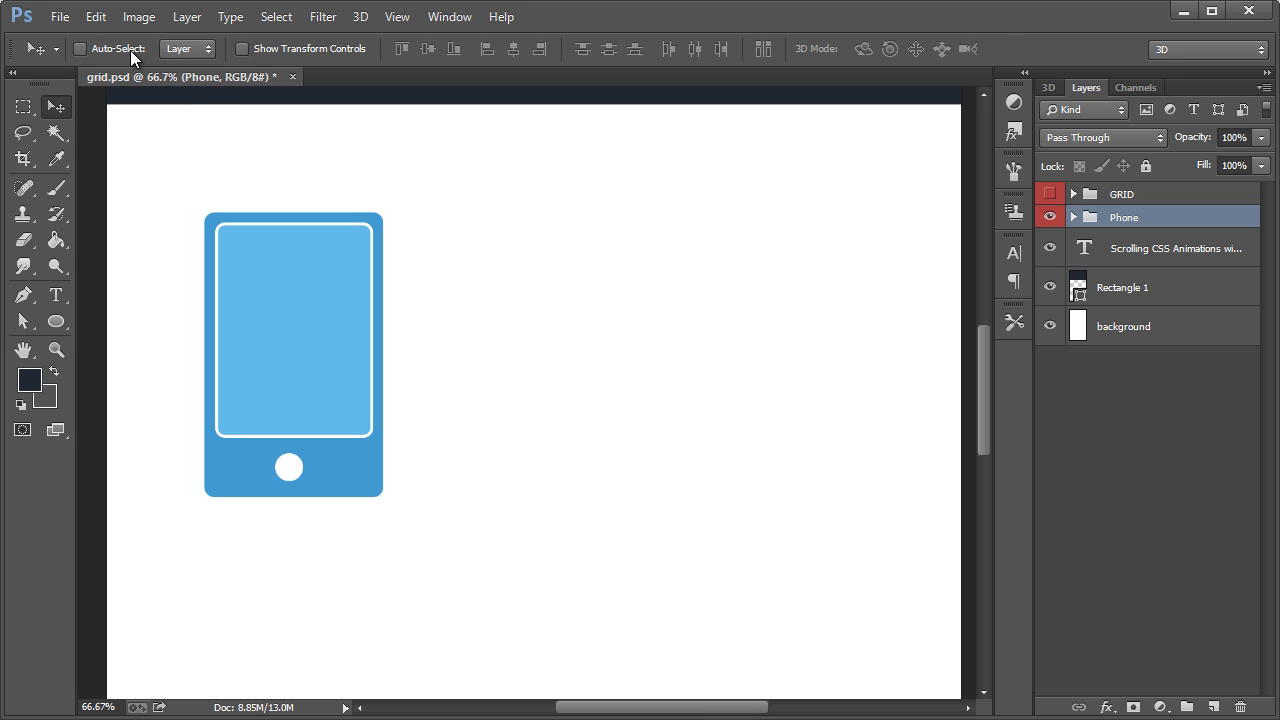
left_click_drag(354, 314, 354, 346)
scroll(609, 429, "up", 5)
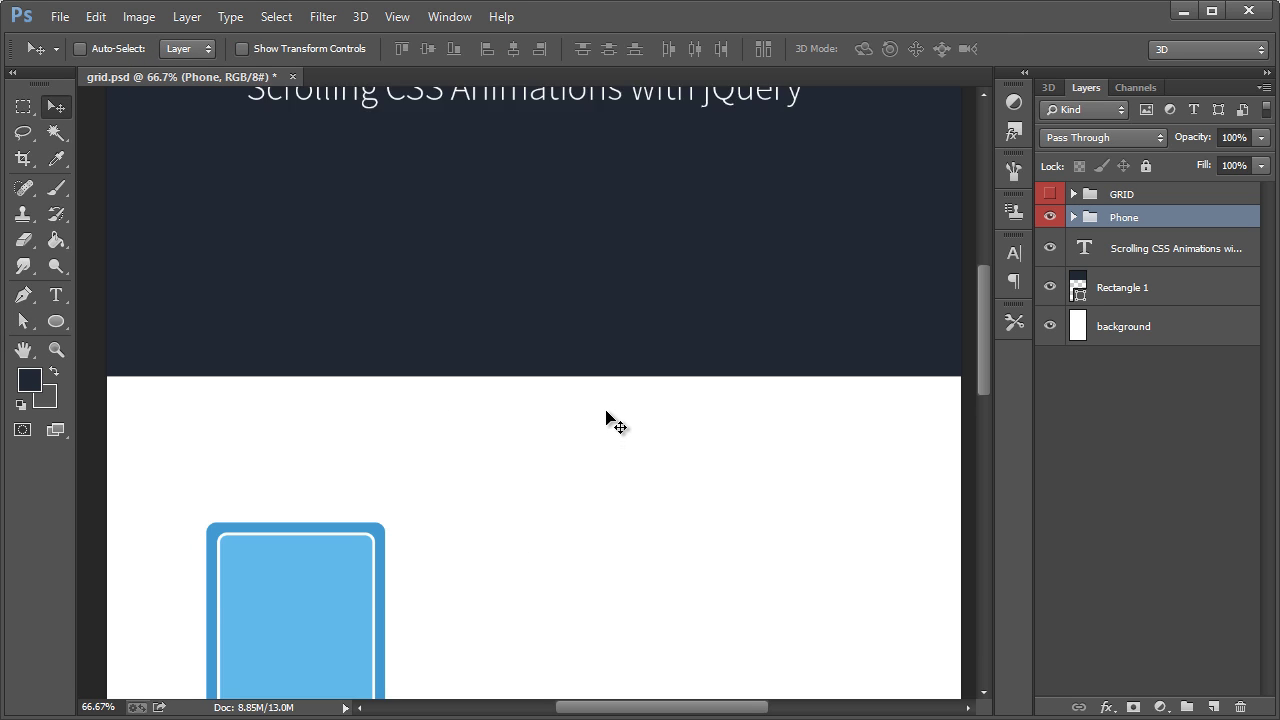
scroll(605, 418, "down", 5)
mouse_move(282, 366)
left_mouse_down()
mouse_move(323, 380)
mouse_move(297, 354)
left_mouse_up()
Step: Scale the Phone group down to about 80%
key("ctrl+t")
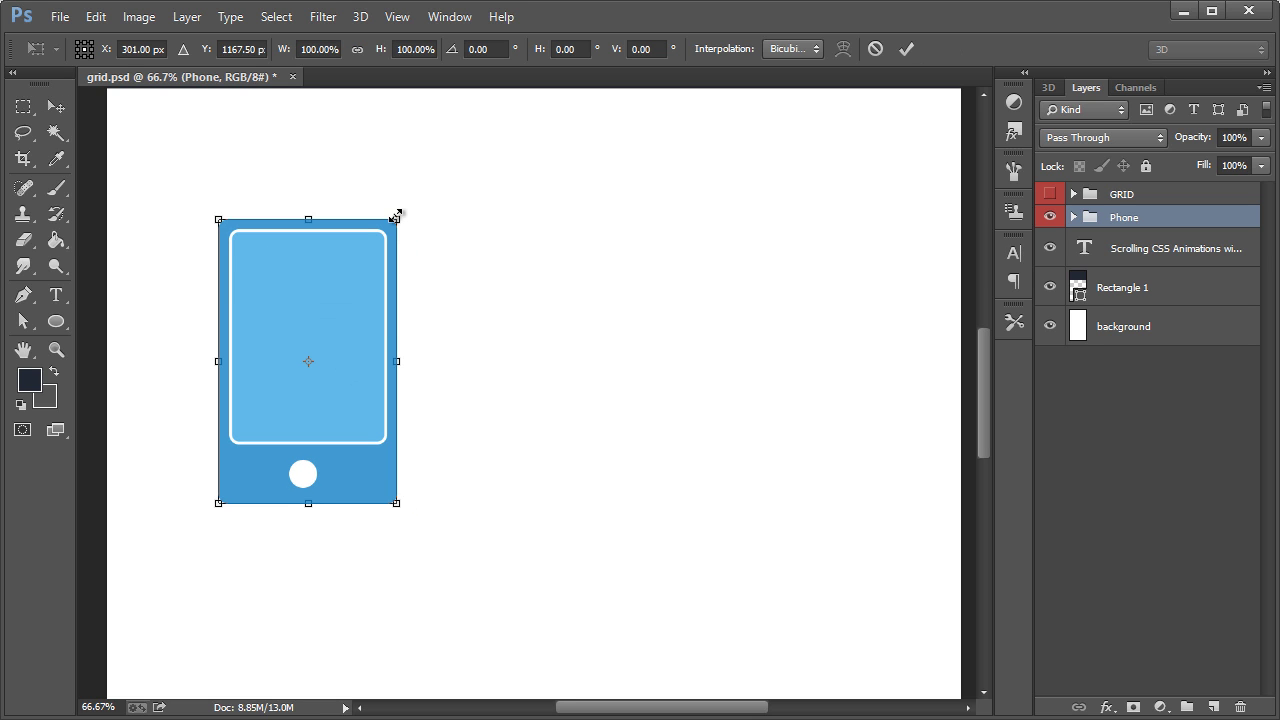
left_click_drag(396, 216, 346, 300)
left_click(56, 106)
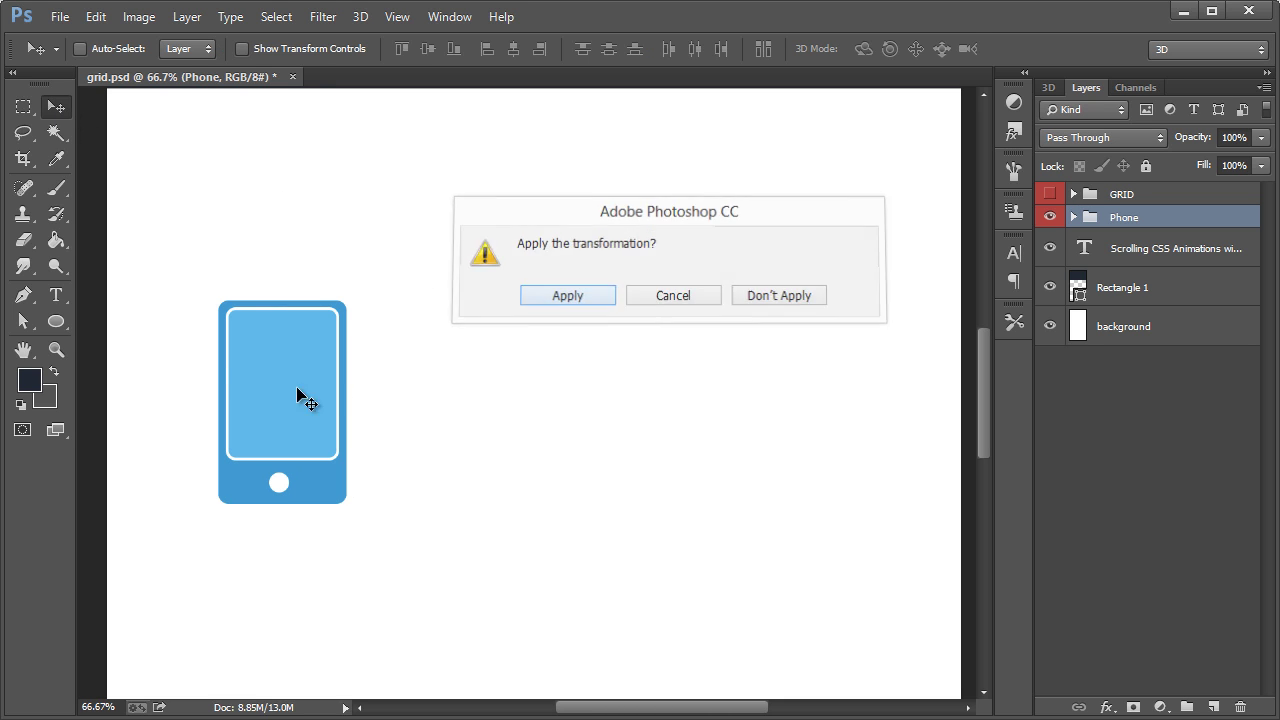
key("Return")
left_click_drag(321, 382, 340, 370)
scroll(431, 400, "up", 1)
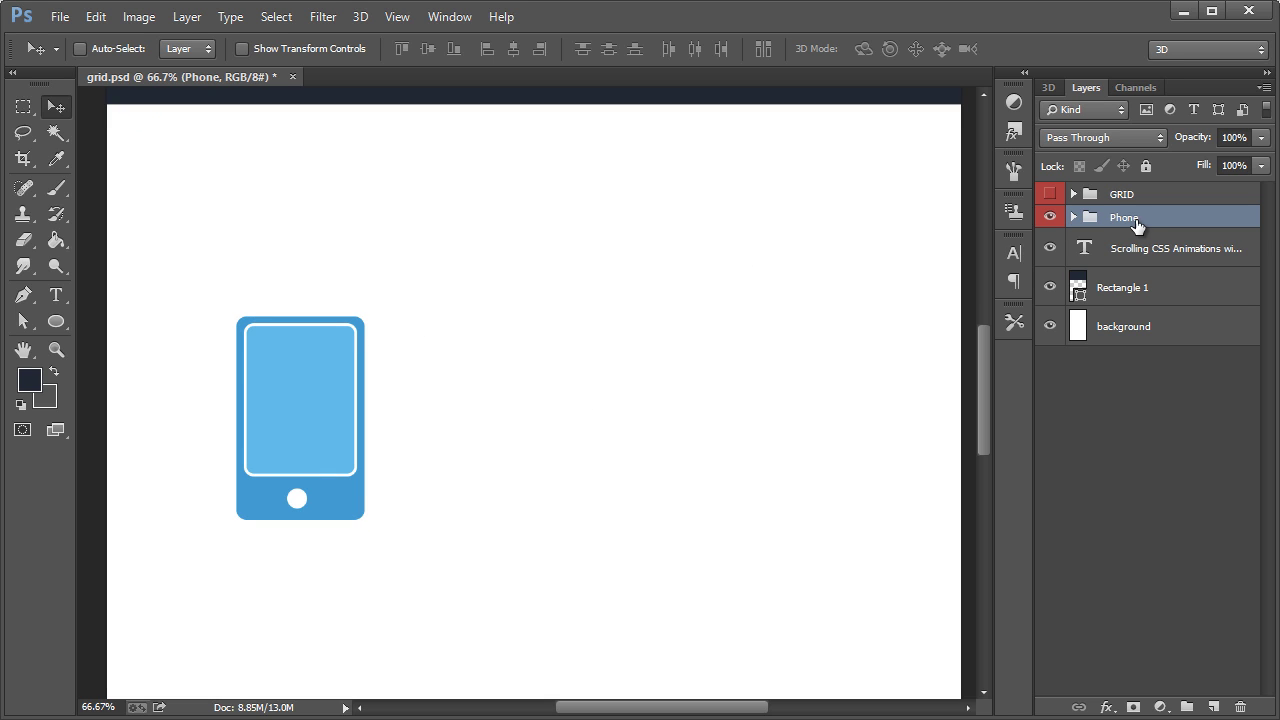
Step: Duplicate the Phone group as Phone copy and place the copy beside the original phone
right_click(1137, 226)
left_click(1060, 310)
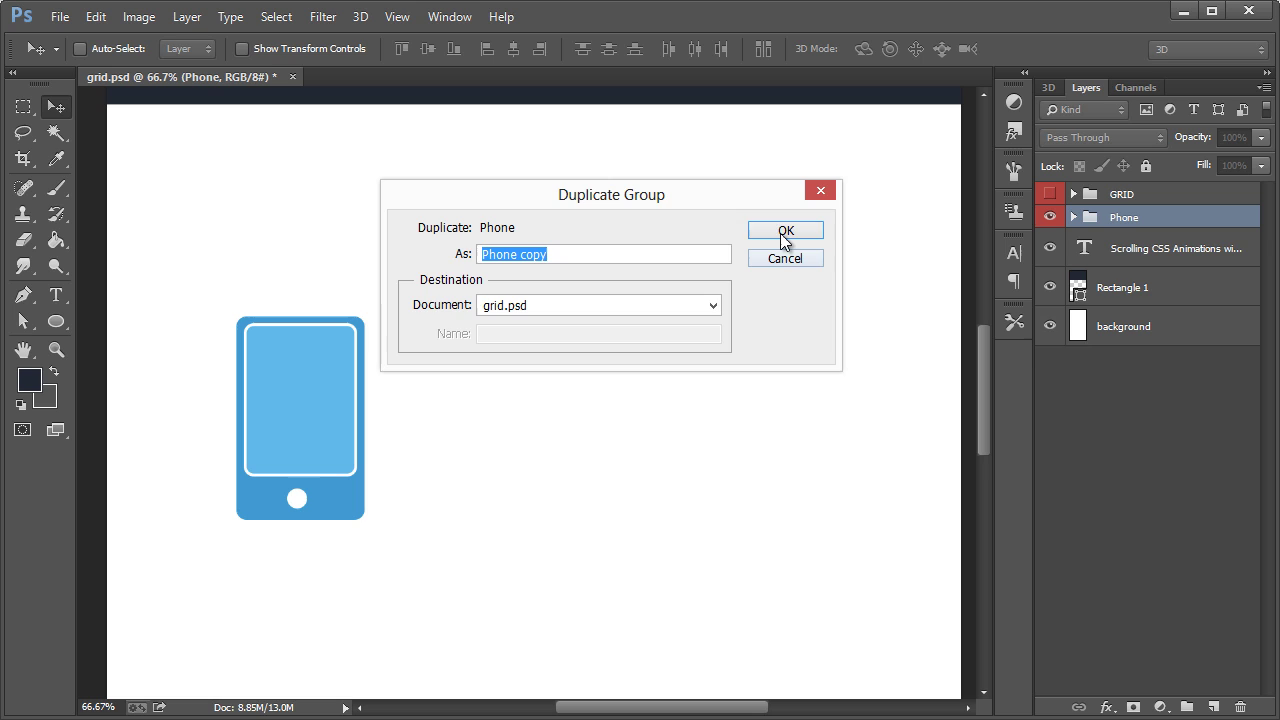
left_click(785, 233)
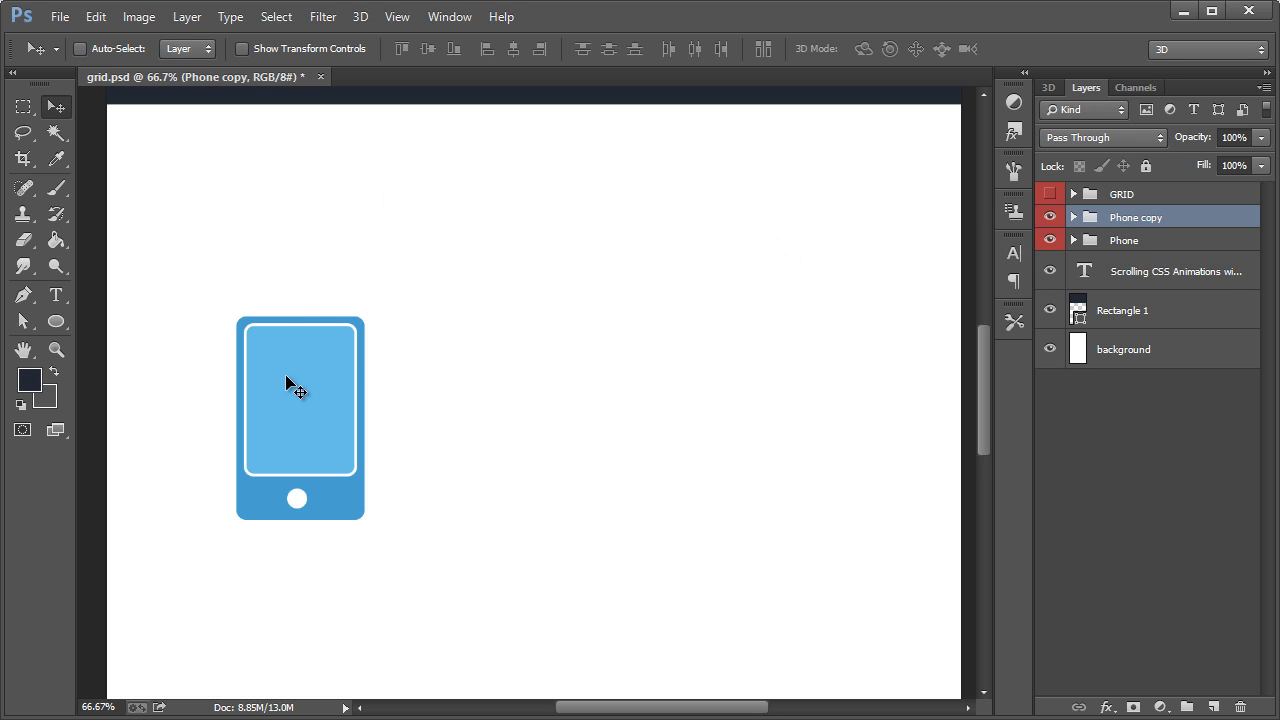
left_click(1150, 245)
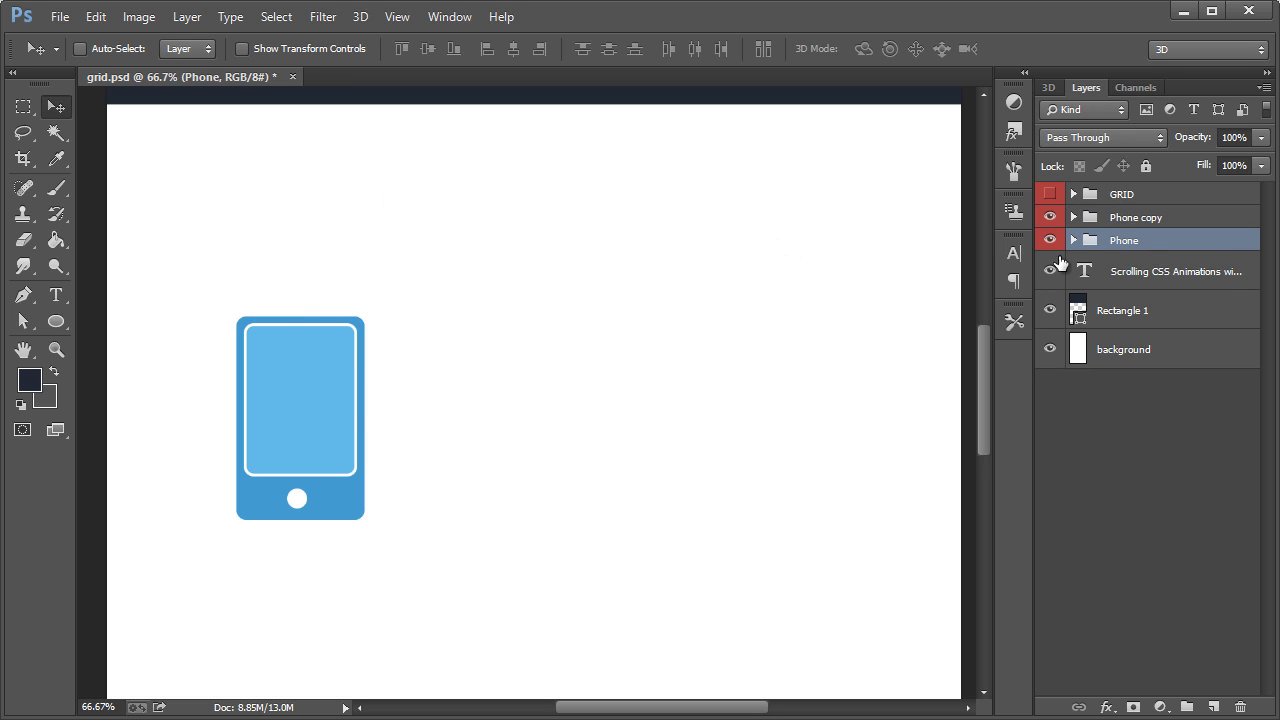
left_click_drag(1140, 218, 1144, 248)
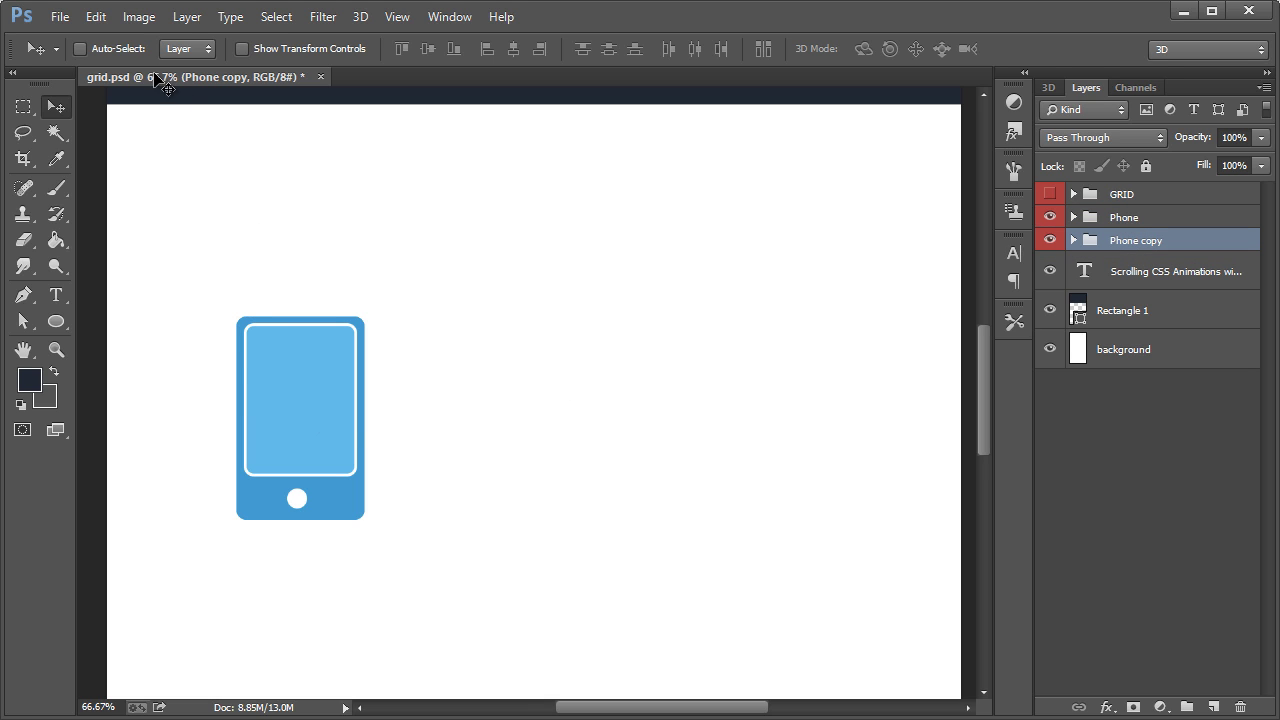
left_click_drag(246, 386, 397, 386)
Step: Delete the copy's Ellipse 1 home button and select its Rounded Rectangle 1 body
left_click(23, 321)
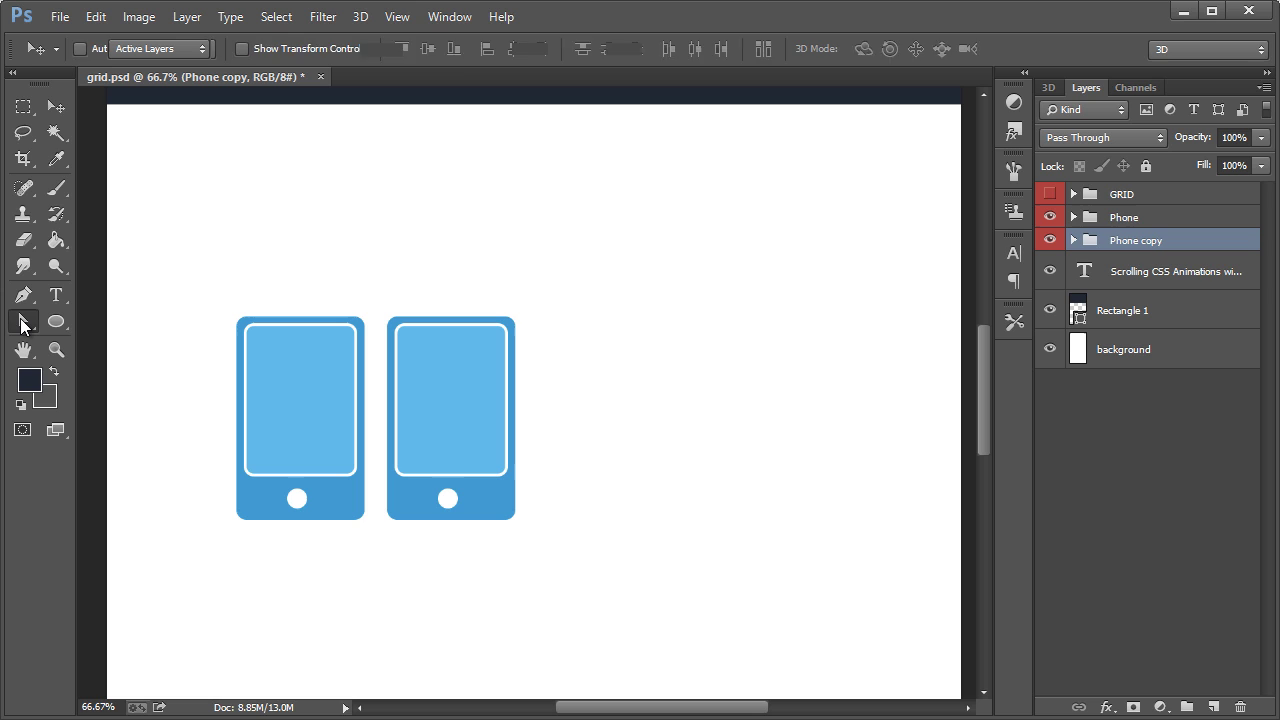
left_click(1073, 241)
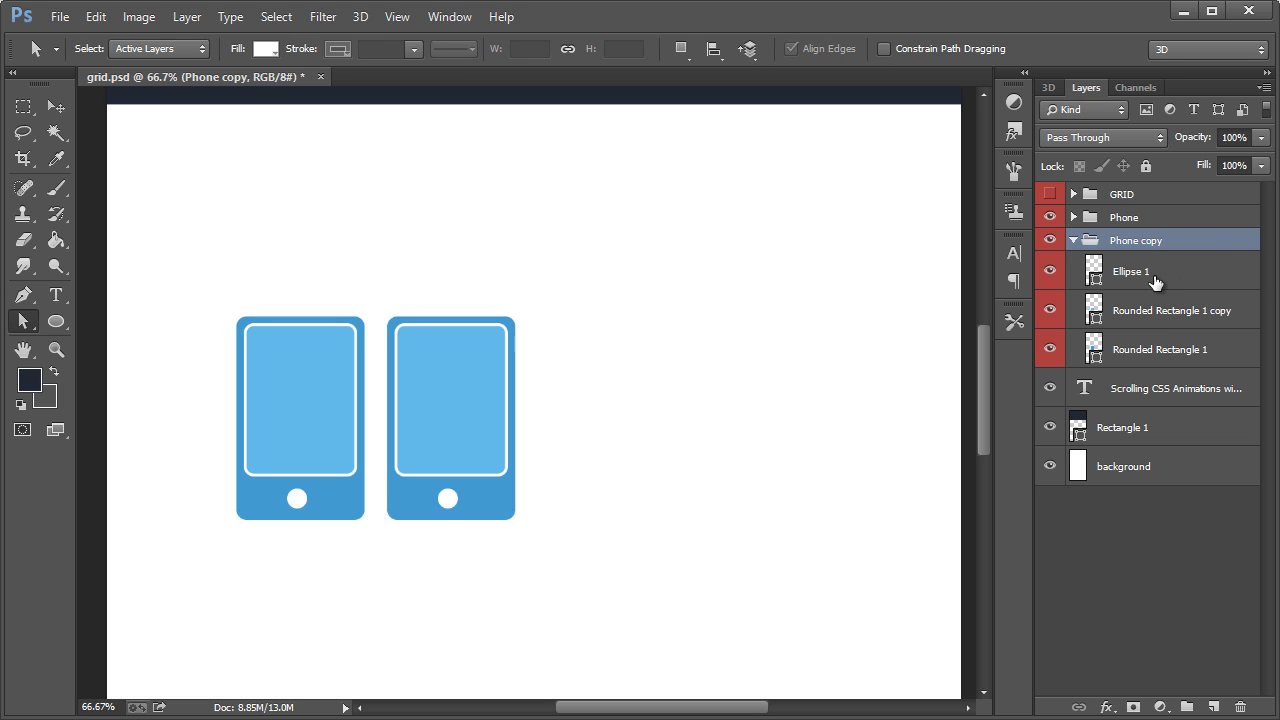
left_click(1155, 282)
key("Delete")
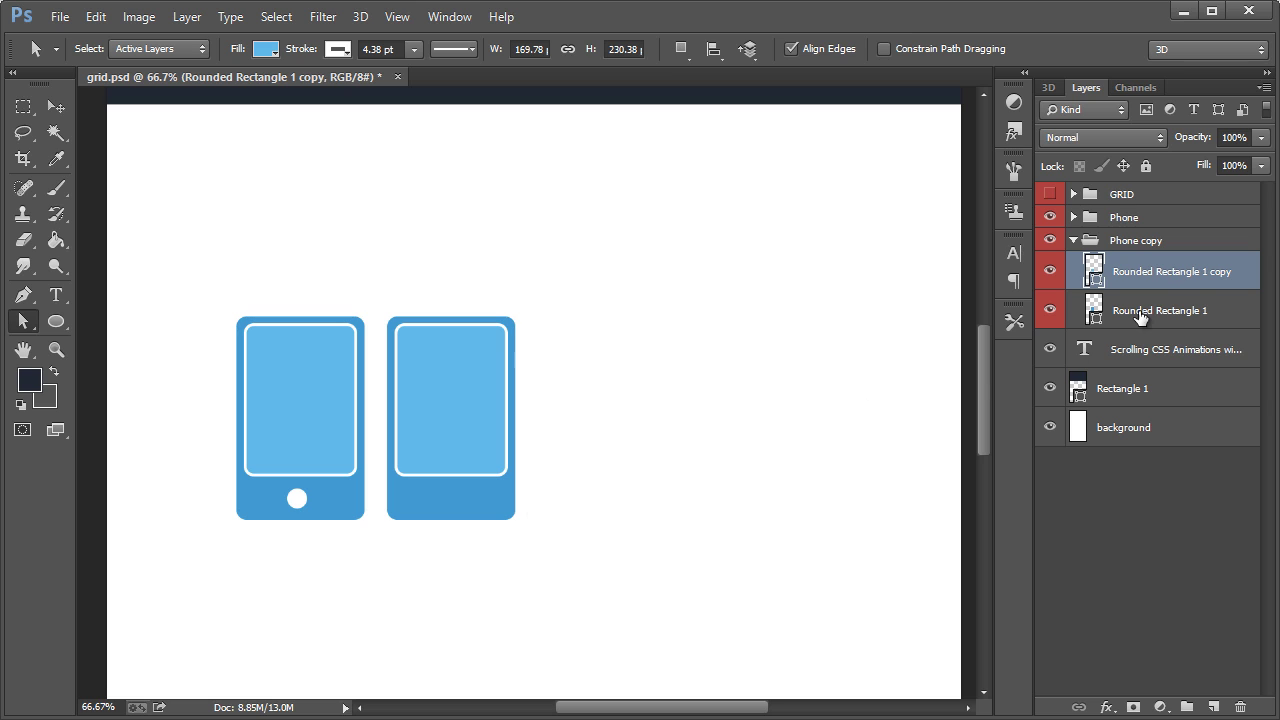
left_click(1142, 316)
key("ctrl+h")
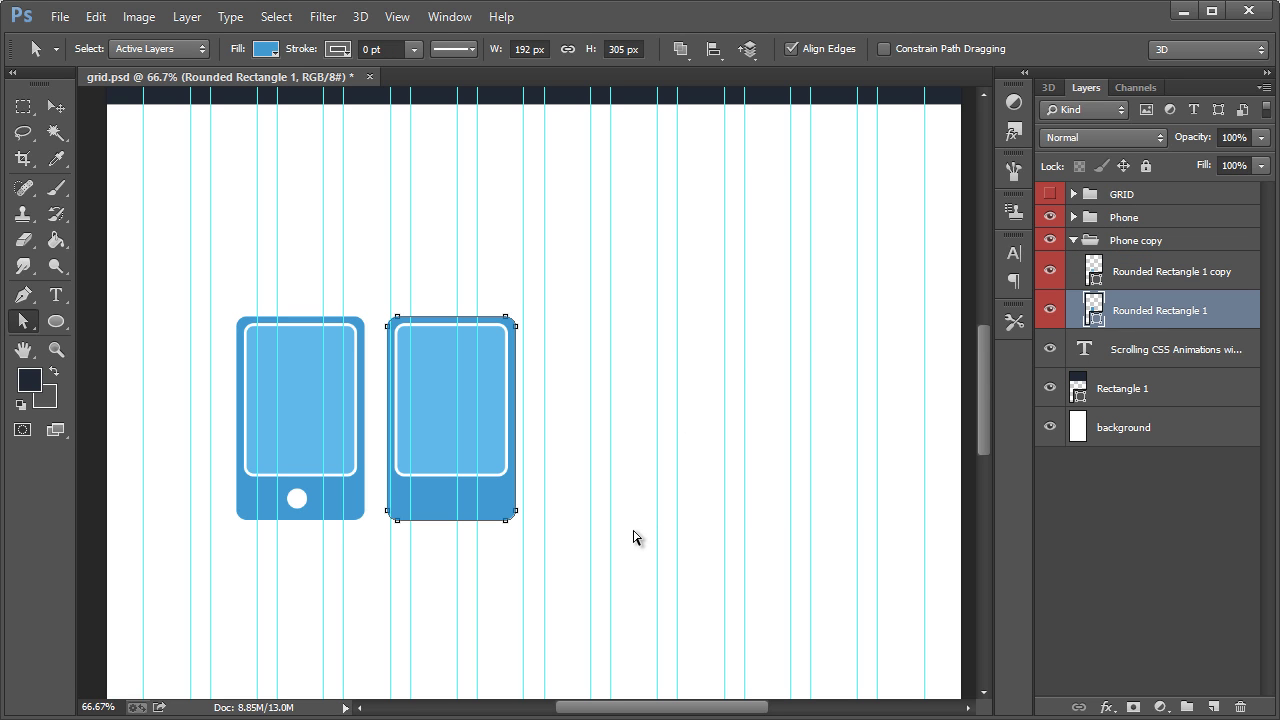
Step: Hide the guides over the canvas
left_click(381, 20)
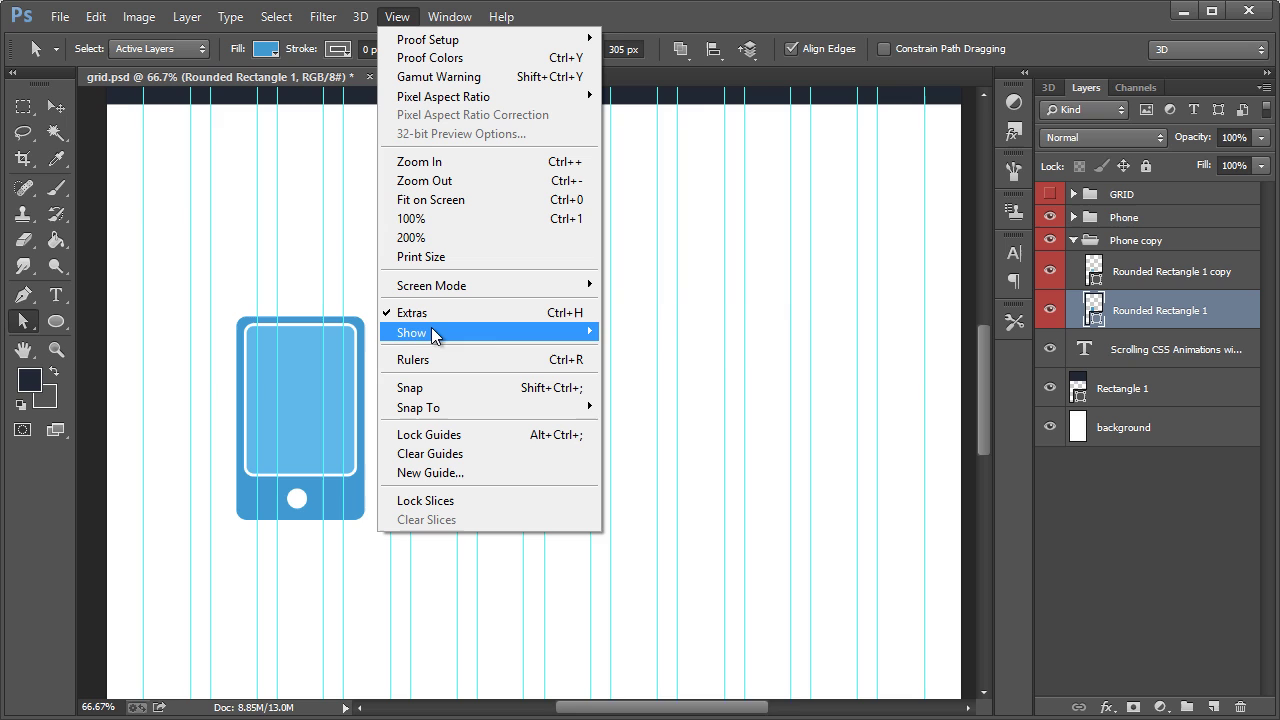
mouse_move(431, 330)
left_click(686, 403)
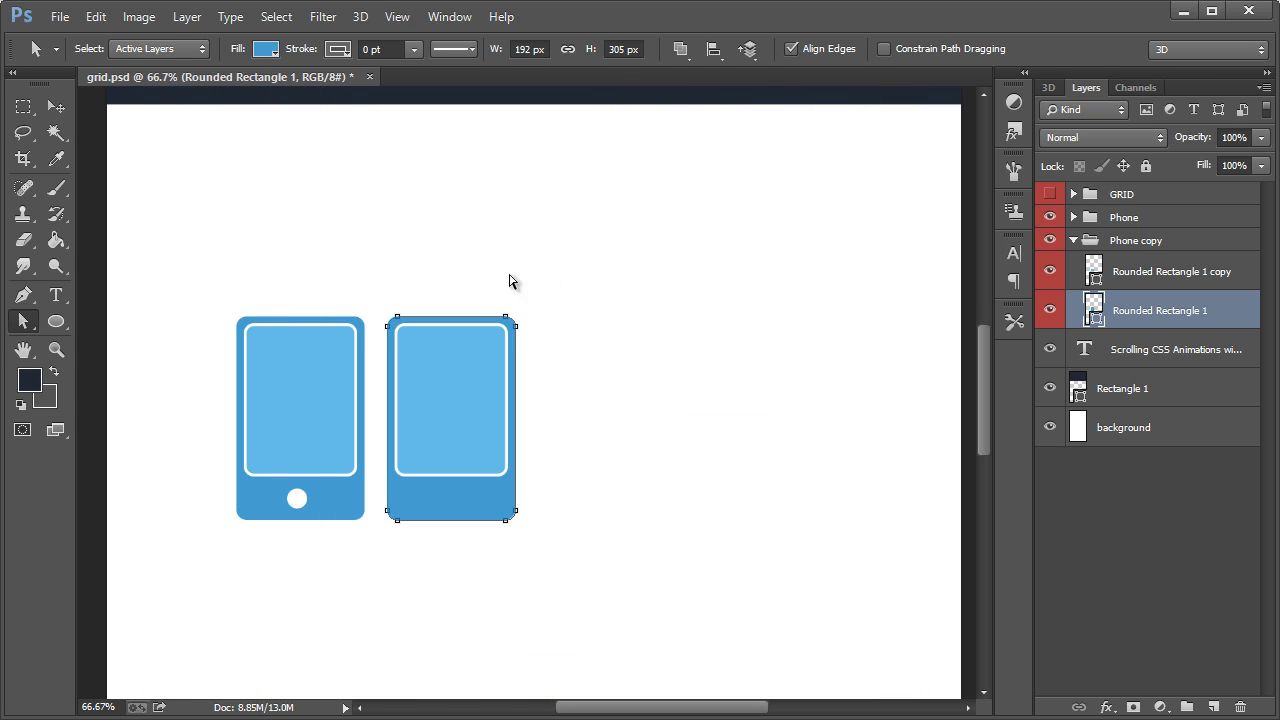
Step: Move the copied phone body's anchors to make it a wide 499 × 295 px rectangle
left_click_drag(635, 244, 488, 576)
left_click_drag(612, 256, 360, 410)
left_click_drag(506, 322, 508, 234)
left_click_drag(343, 492, 486, 190)
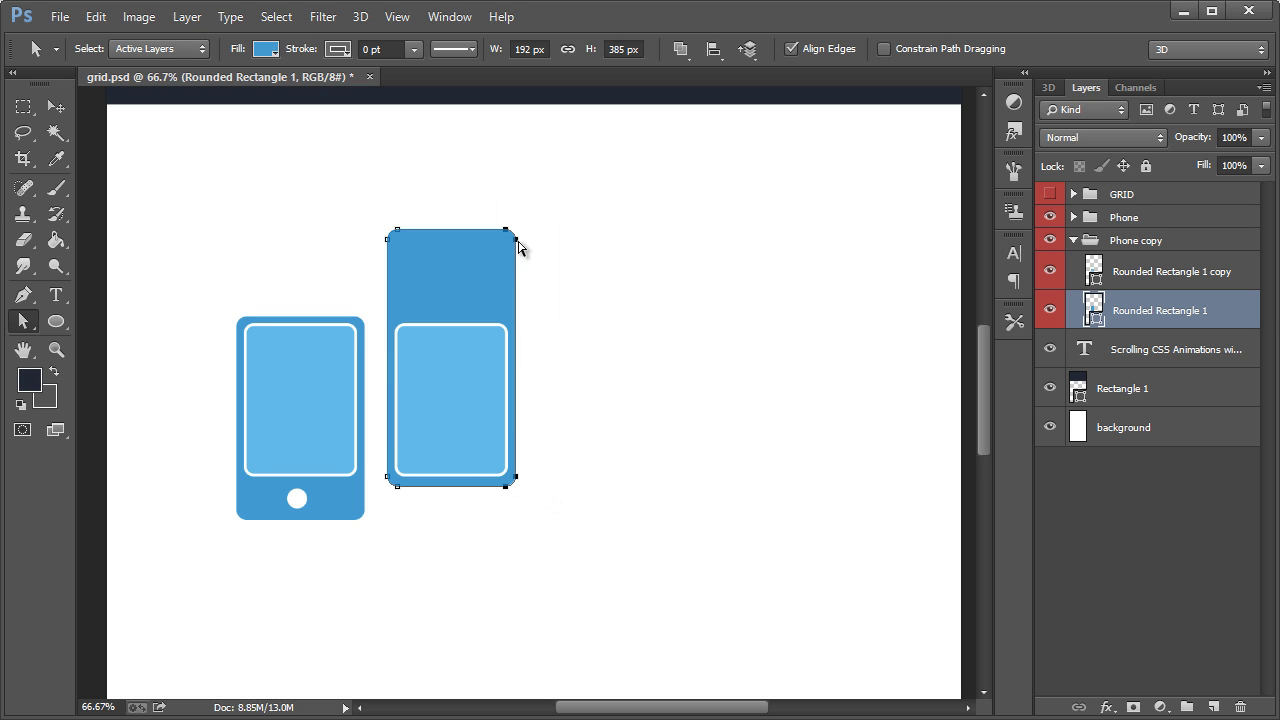
left_click_drag(517, 244, 717, 296)
left_click(717, 243)
left_click_drag(782, 211, 643, 589)
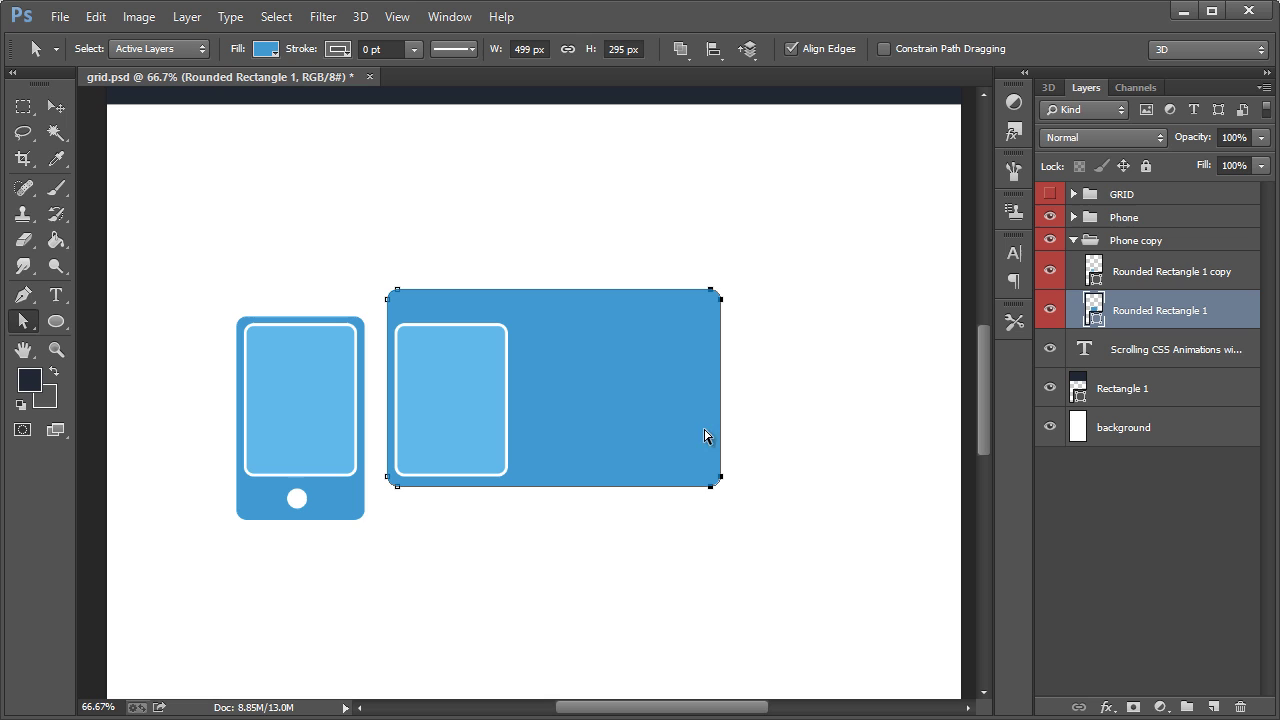
Step: Stretch the inner light rectangle's anchors right and up to fill the wide shape
key("v")
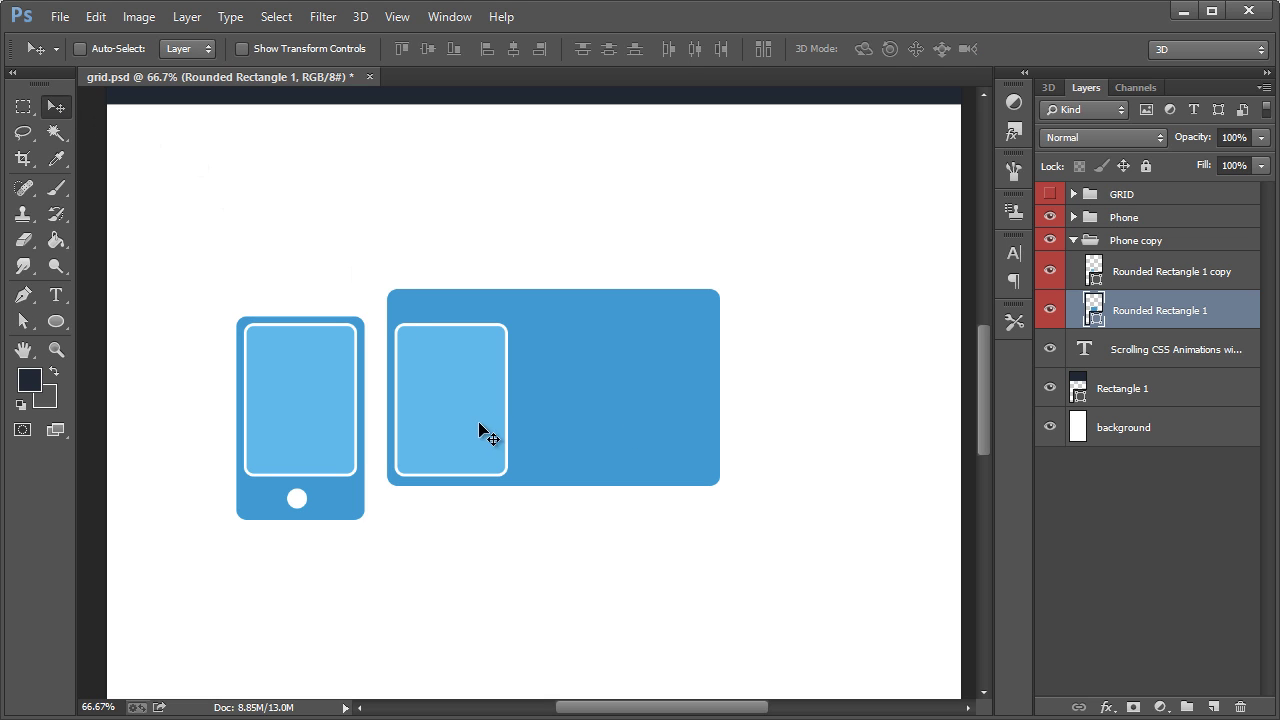
left_click(22, 321)
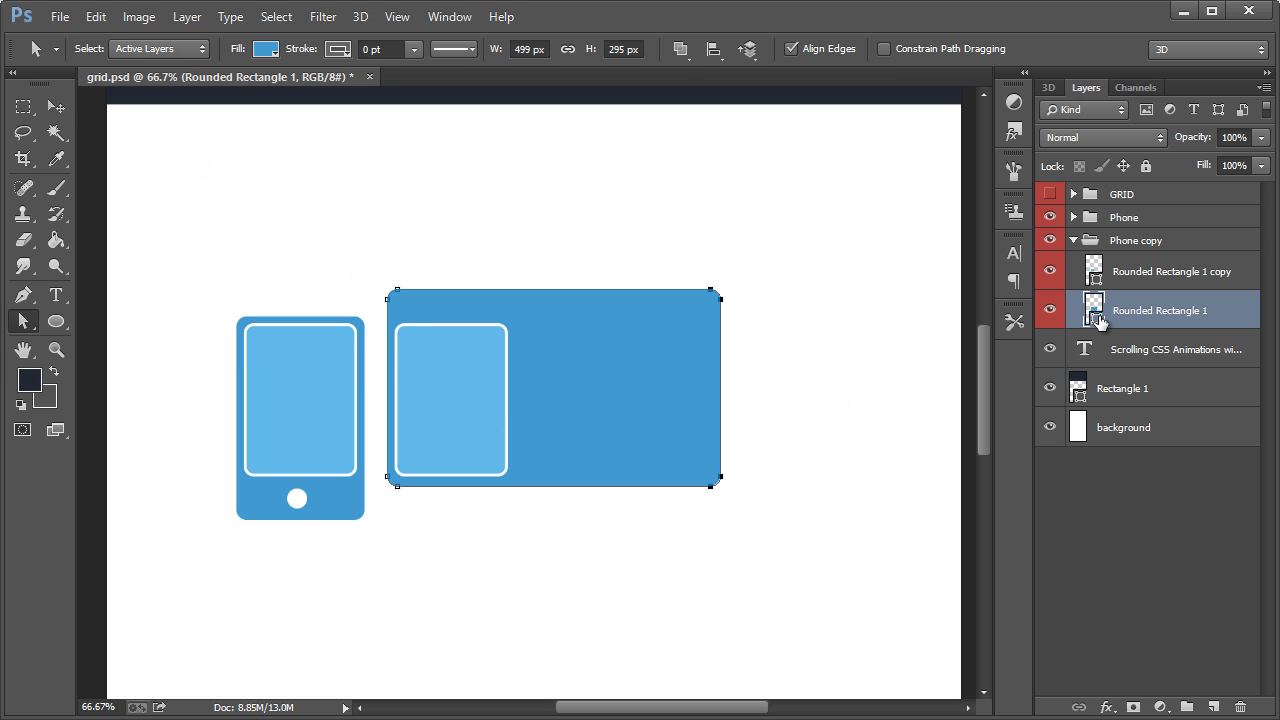
left_click(1134, 276)
left_click_drag(560, 236, 470, 590)
left_click_drag(510, 473, 713, 473)
left_click_drag(349, 243, 704, 376)
left_click_drag(702, 325, 699, 298)
left_click(636, 231)
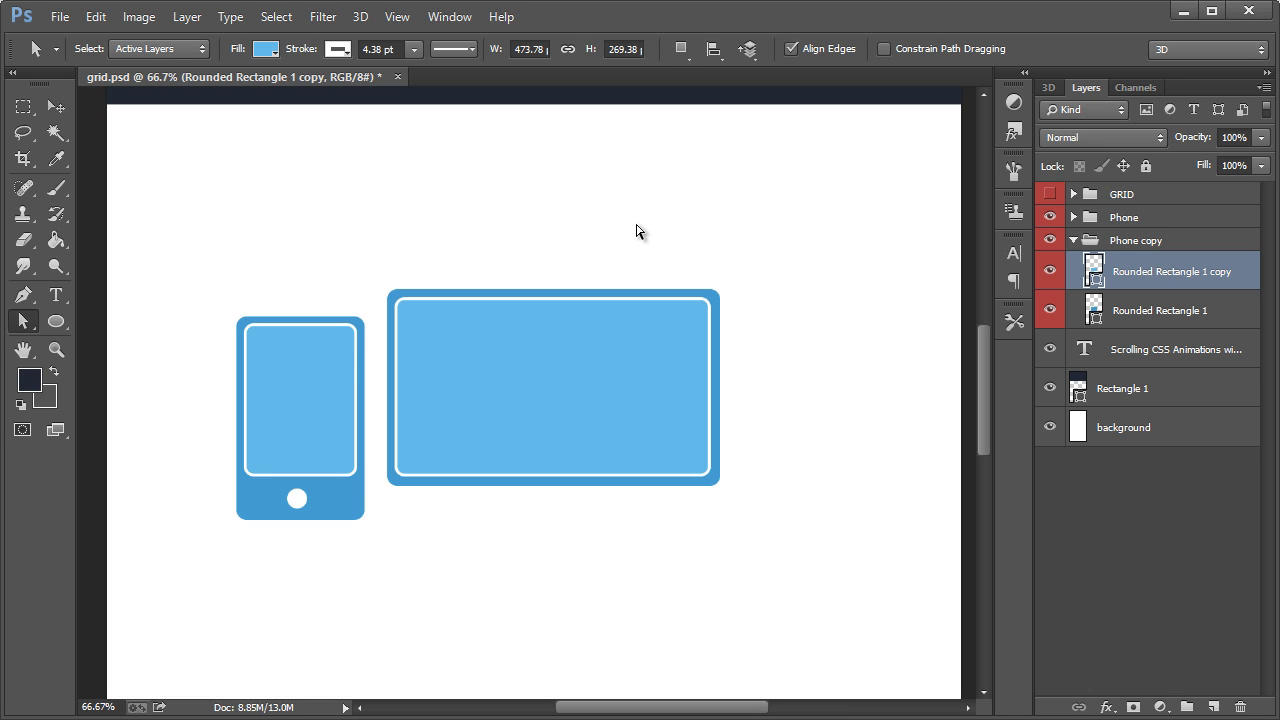
Step: Move both rectangles to overlap the phone and scale them to about 120%
left_click(54, 108)
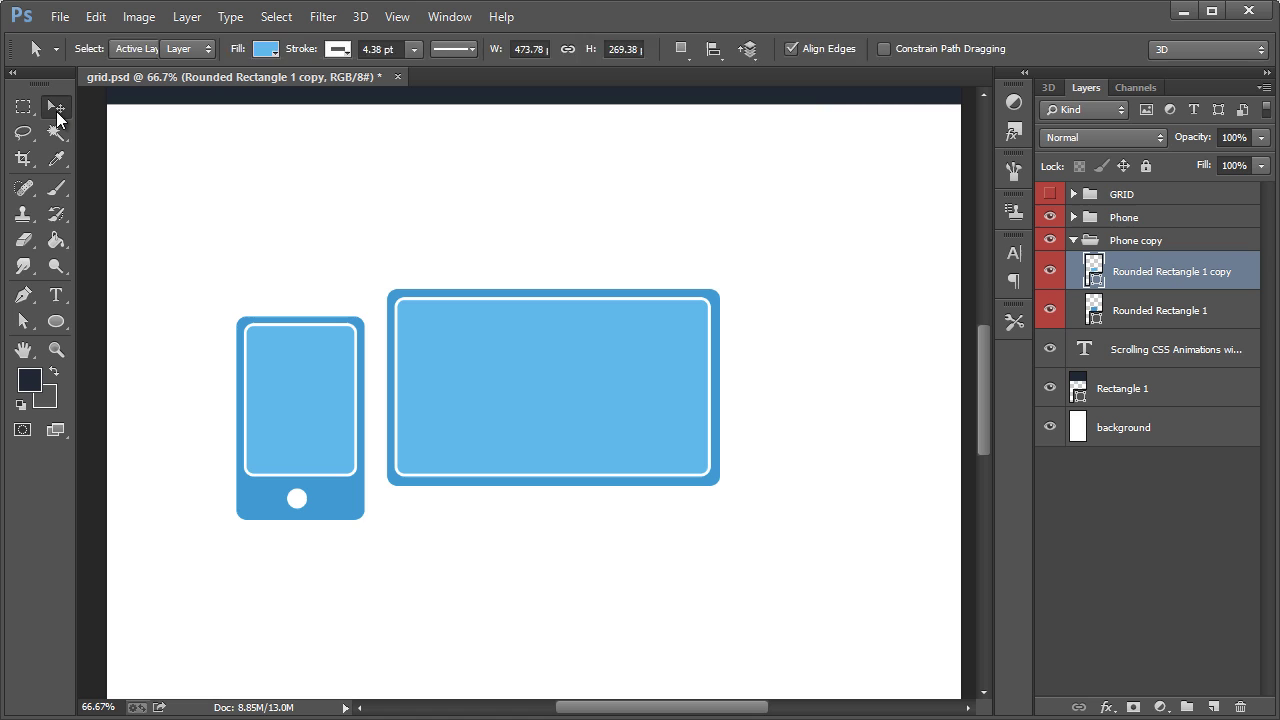
left_click(1155, 311, "shift")
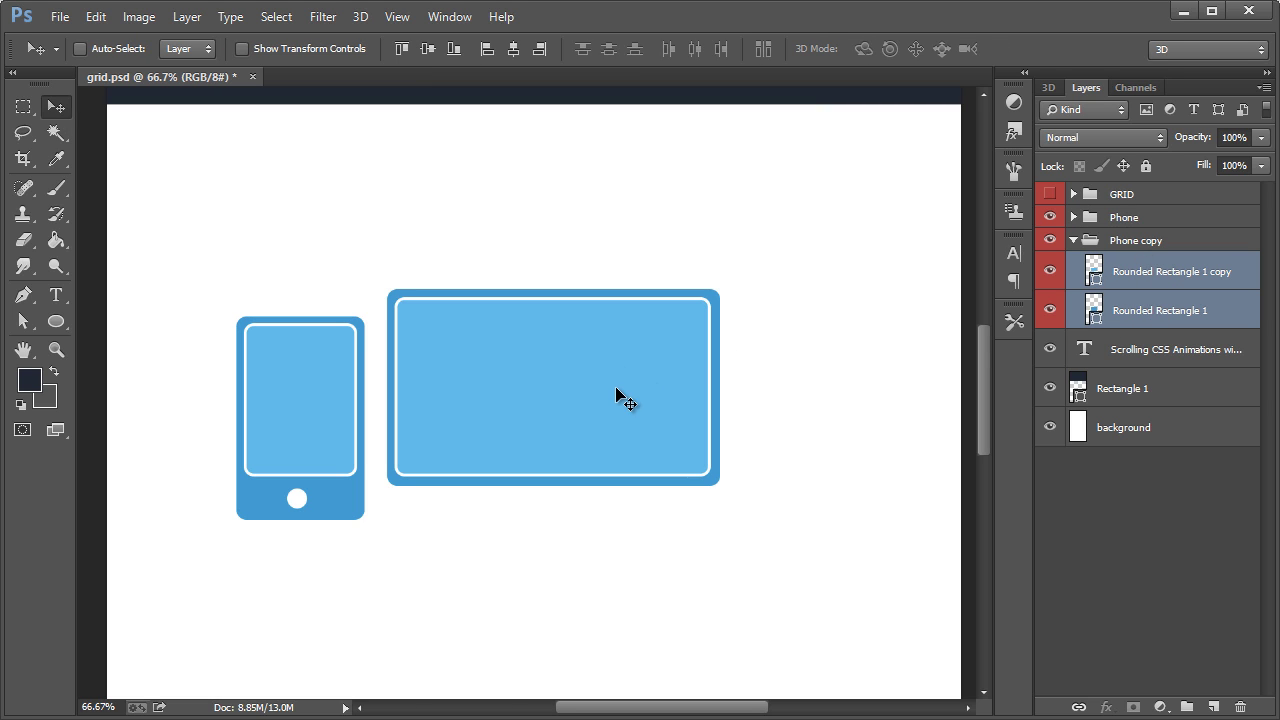
left_click_drag(614, 389, 568, 381)
key("ctrl+t")
left_click_drag(677, 283, 706, 264)
left_click_drag(561, 363, 562, 352)
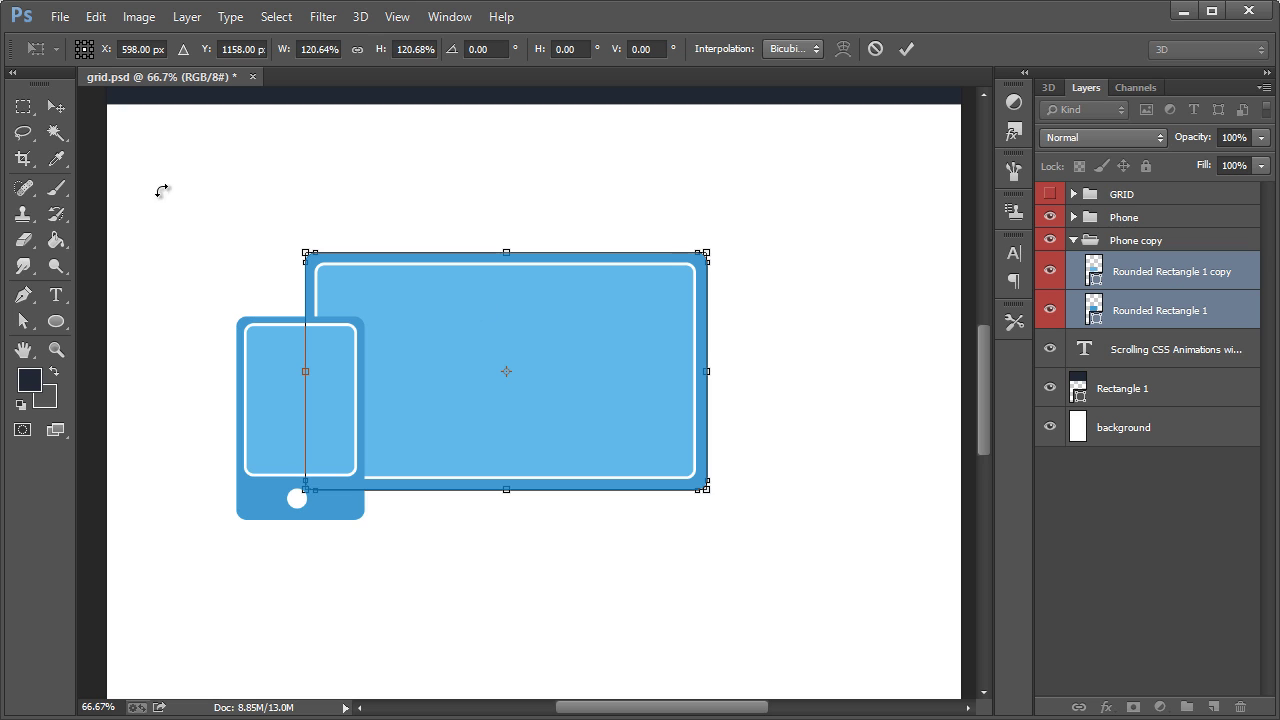
left_click(56, 106)
left_click(564, 293)
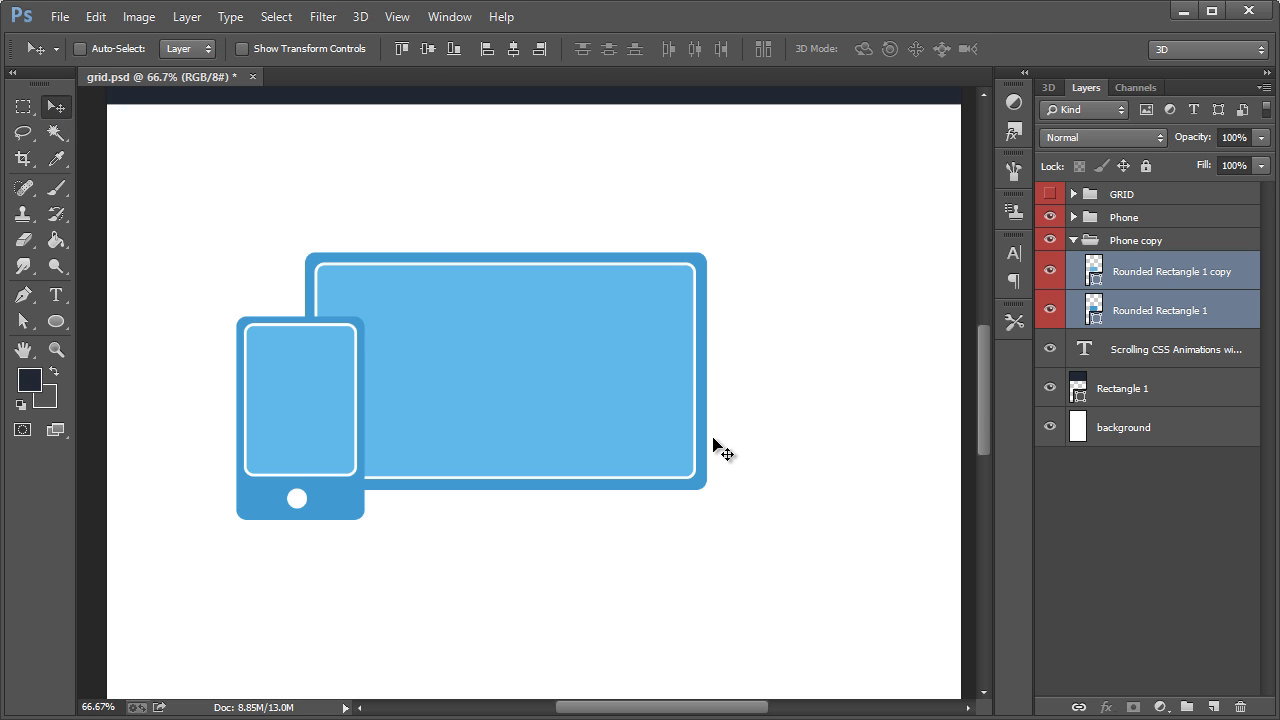
left_click(1142, 278)
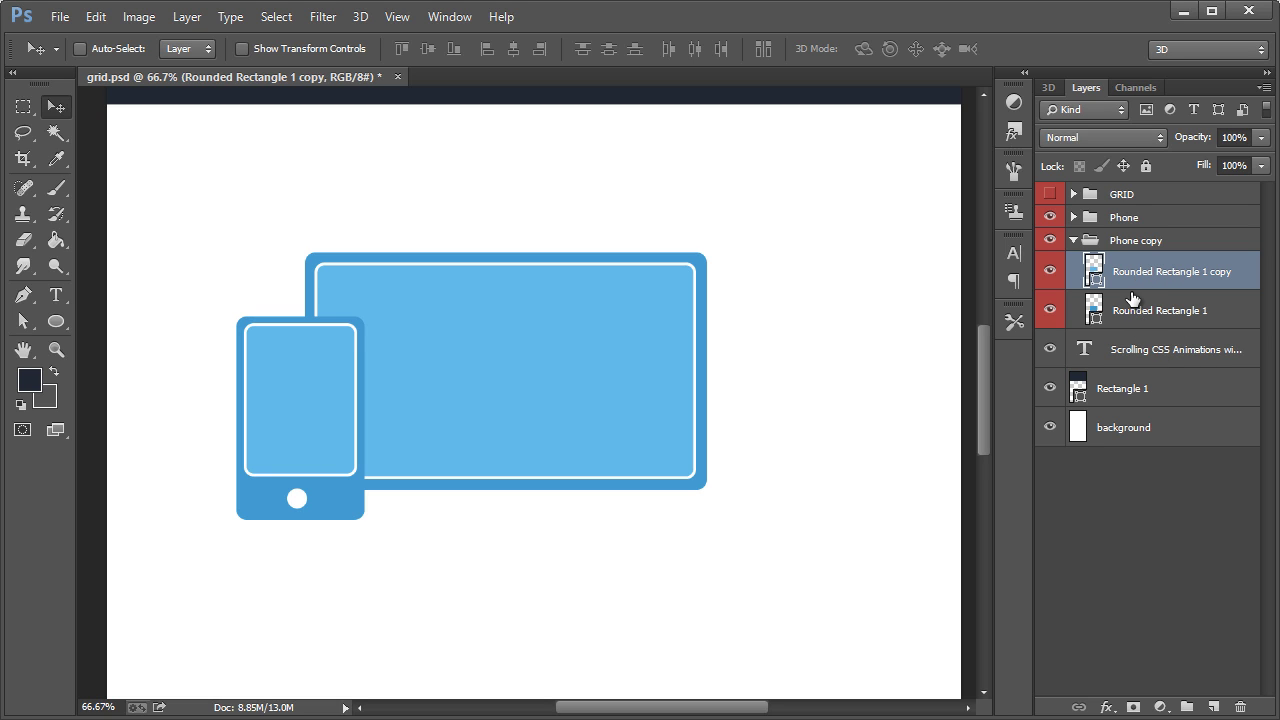
Step: Rename the Phone copy group to Monitor
left_click(1133, 243)
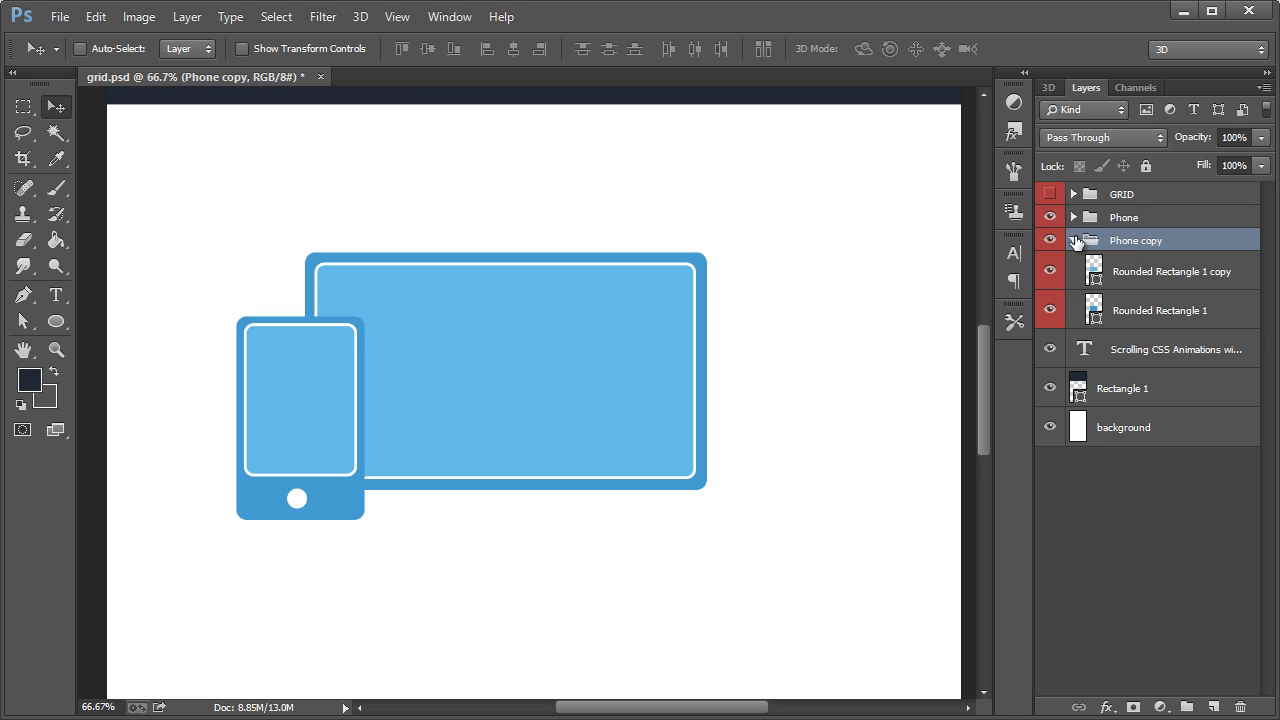
left_click(1073, 240)
double_click(1124, 241)
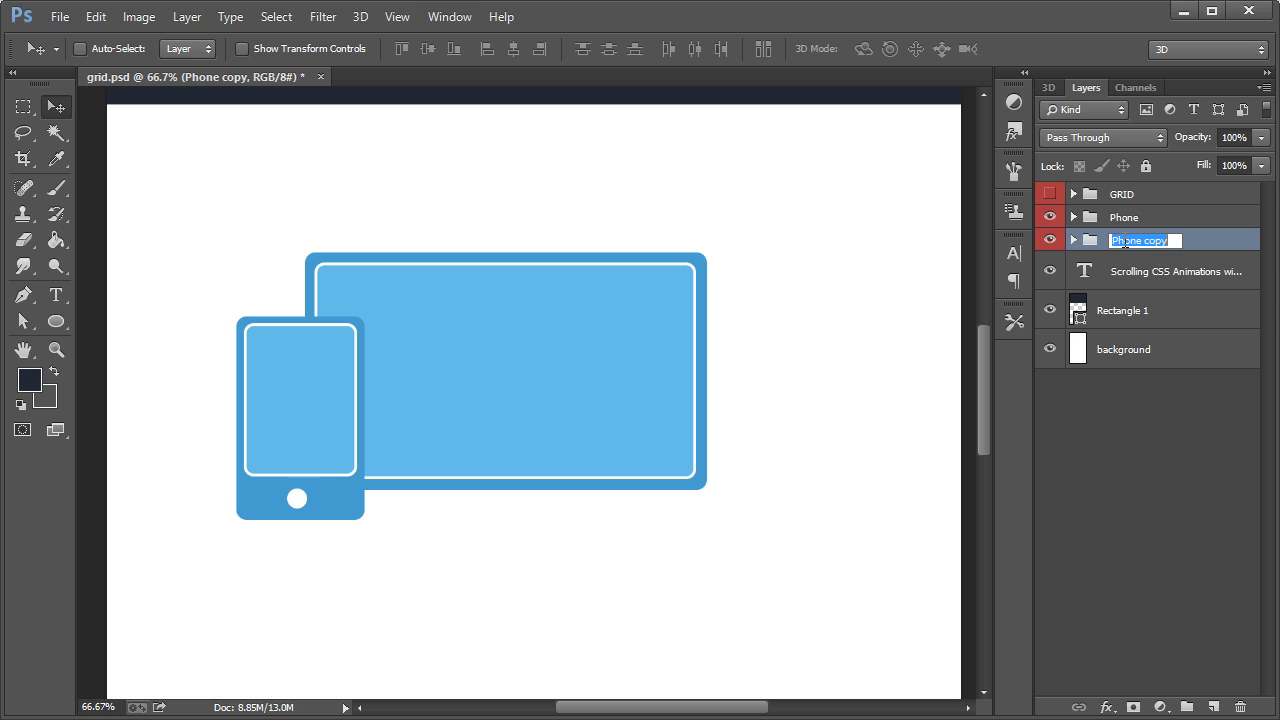
type("Monitor")
key("Return")
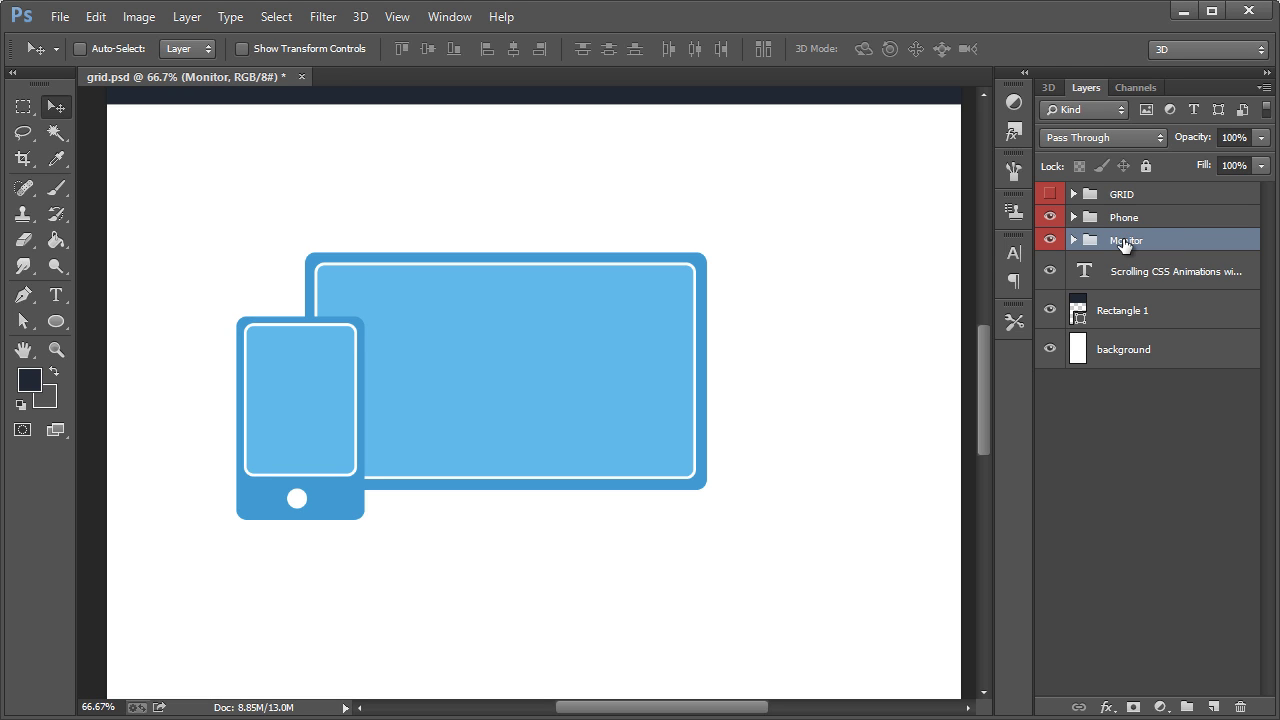
left_click(1074, 241)
Step: Draw a 125 × 44 px stand below the screen, filled with the monitor's border blue
left_click_drag(56, 321, 116, 317)
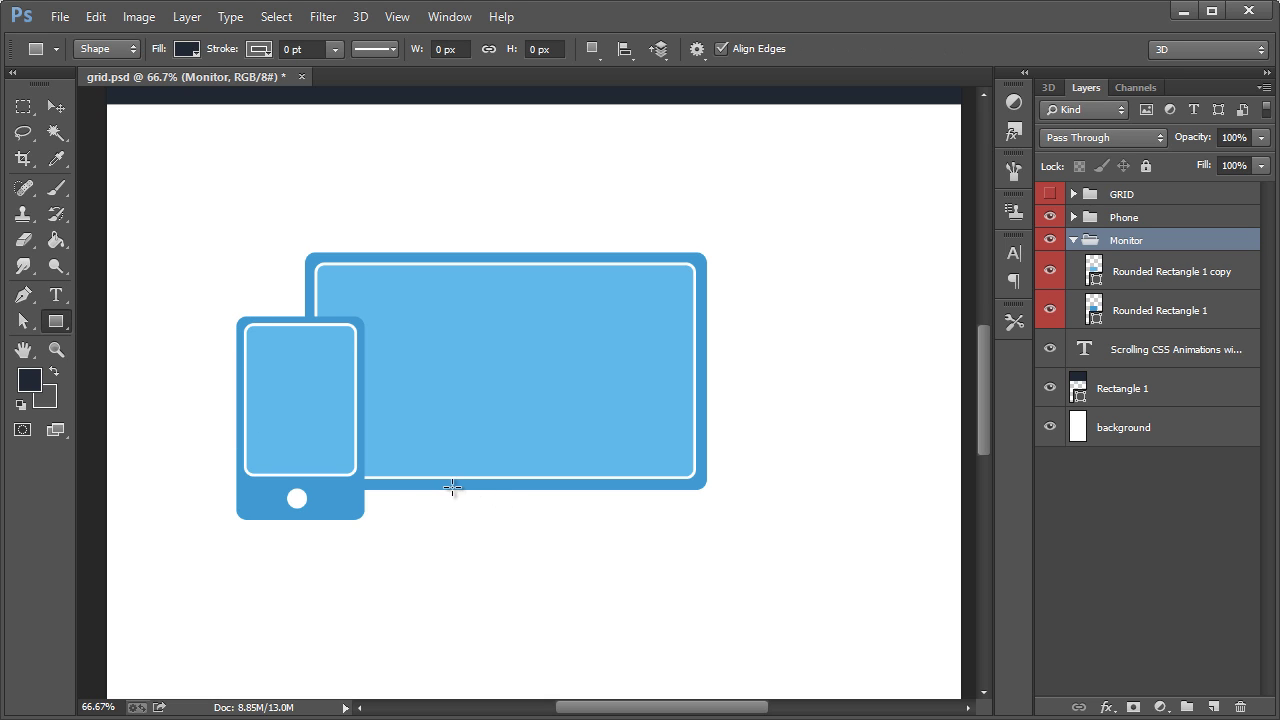
left_click_drag(459, 486, 543, 516)
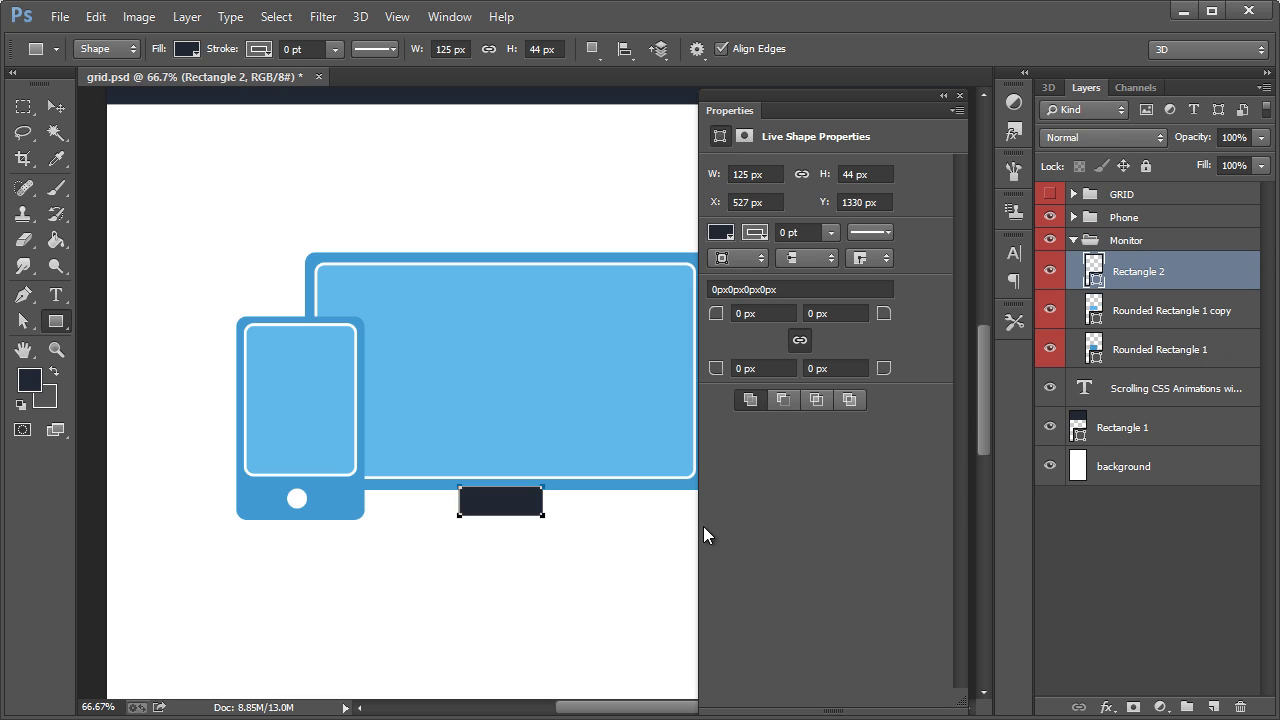
double_click(1095, 270)
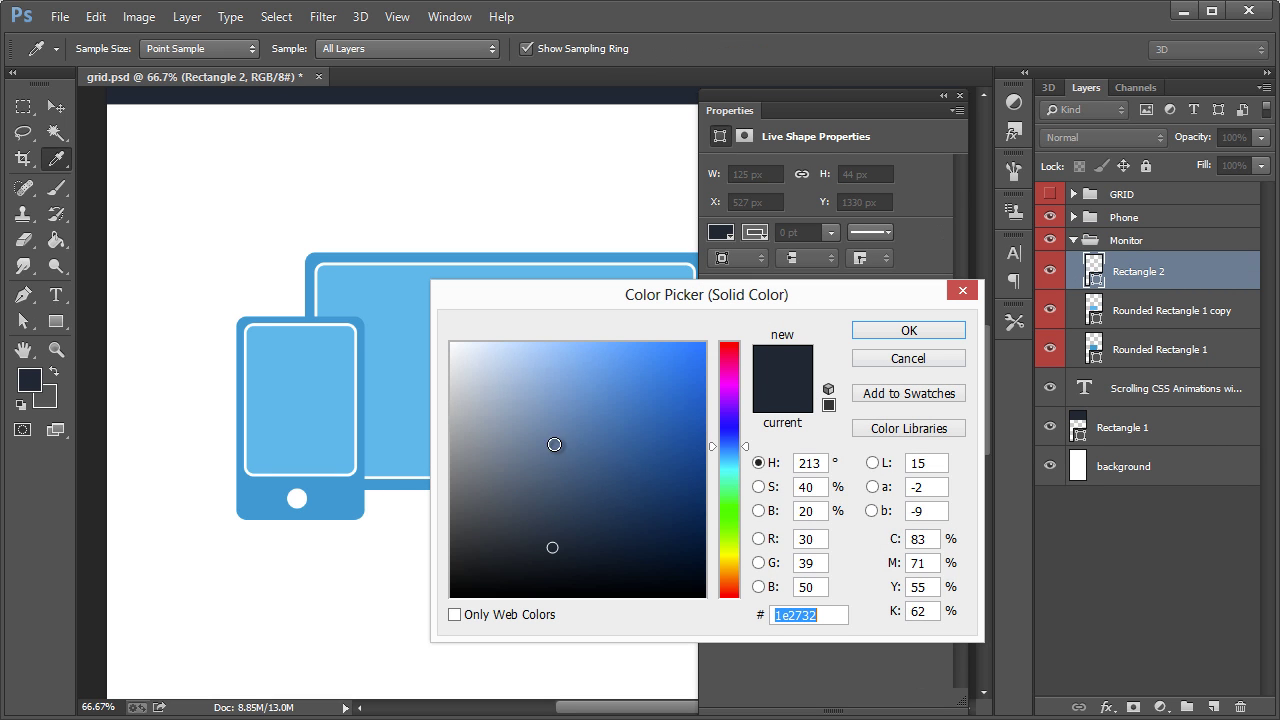
left_click(401, 486)
left_click(908, 329)
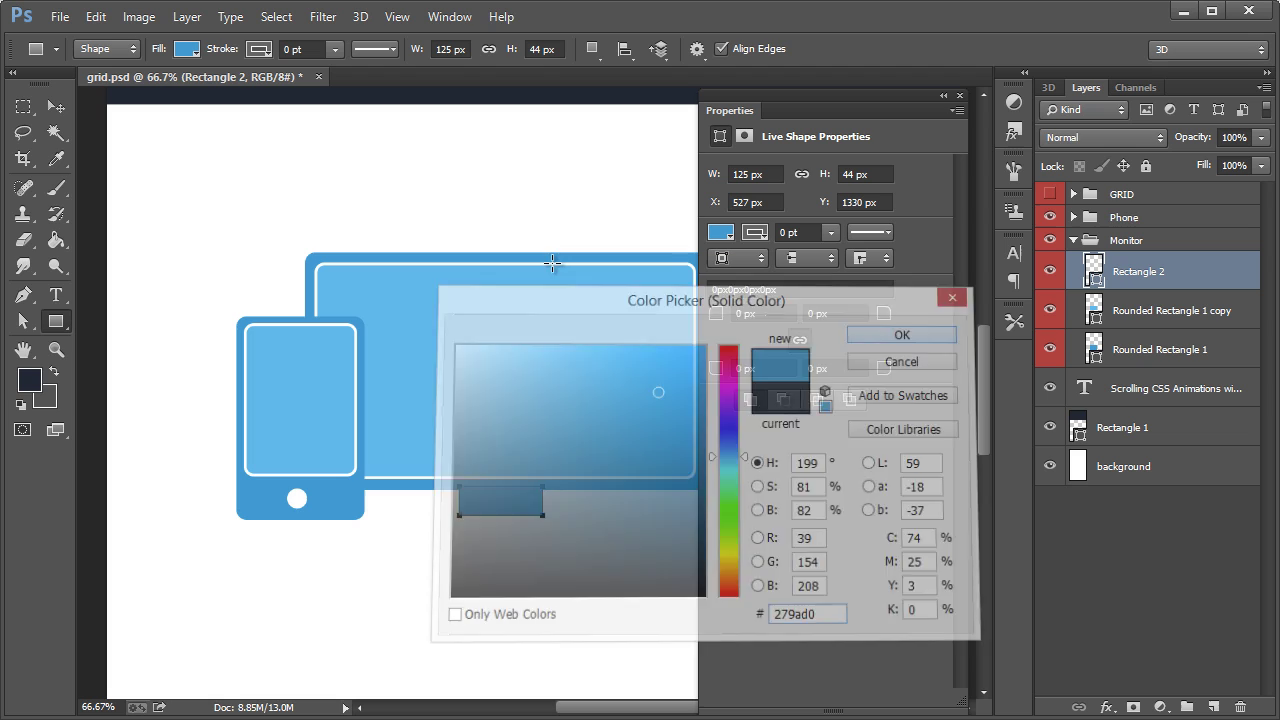
left_click(956, 94)
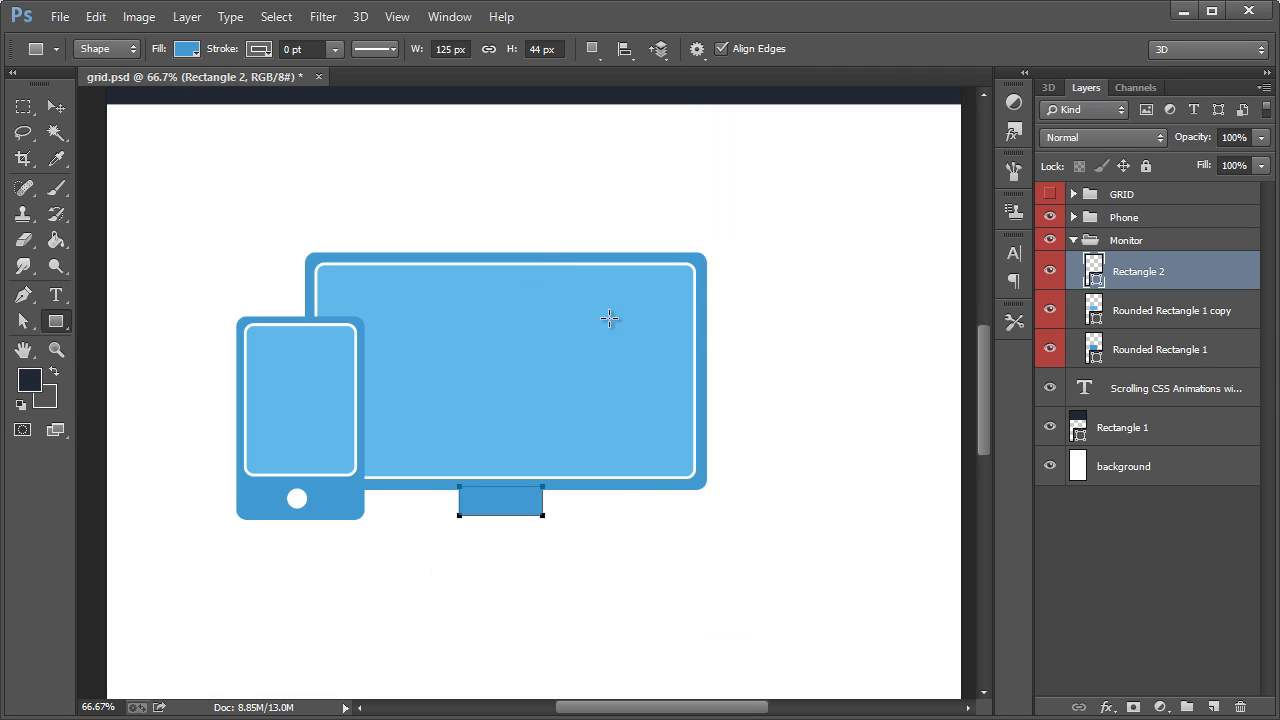
Step: Hide and re-show the Phone group to check the monitor on its own
left_click(56, 106)
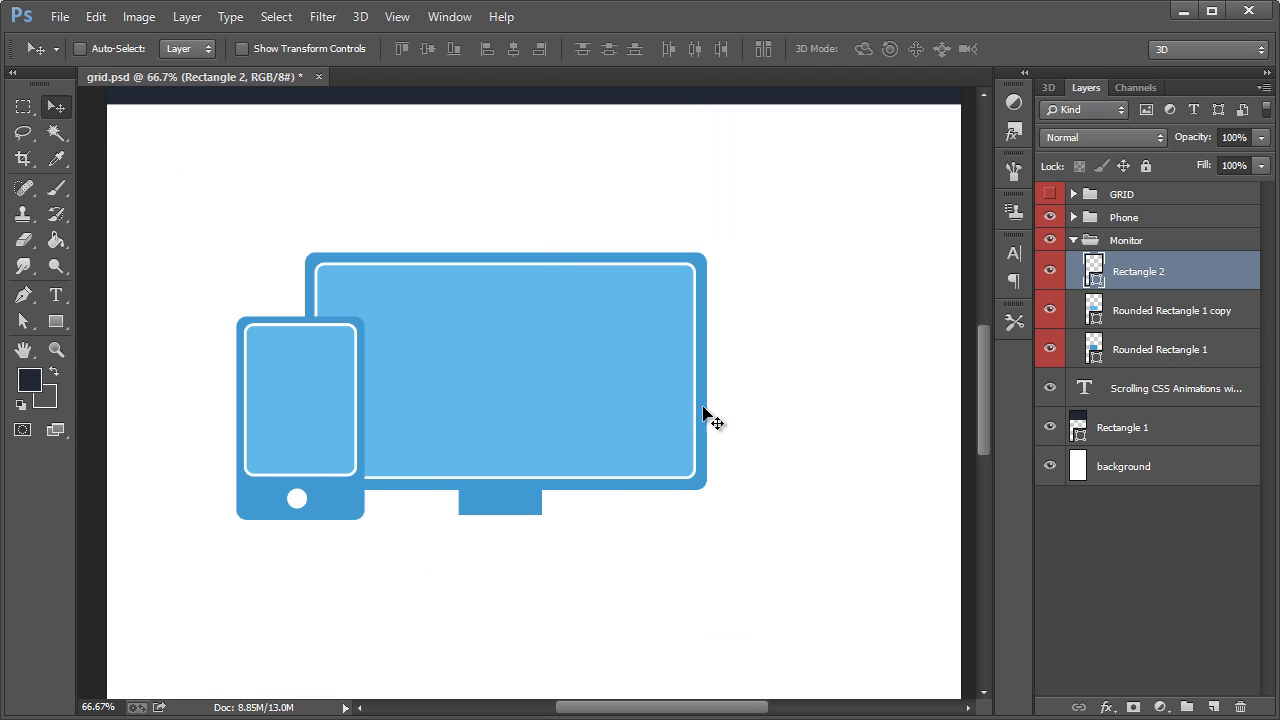
left_click(1073, 217)
left_click(1073, 217)
left_click(1049, 217)
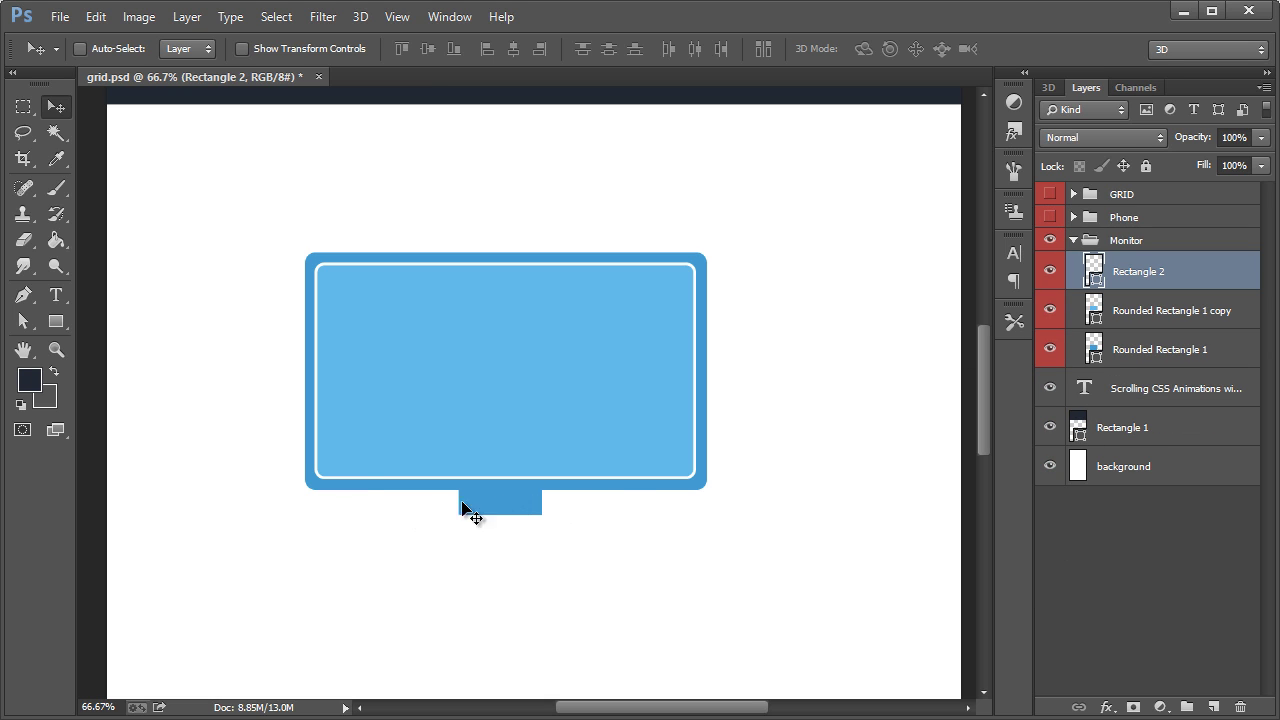
left_click(1049, 217)
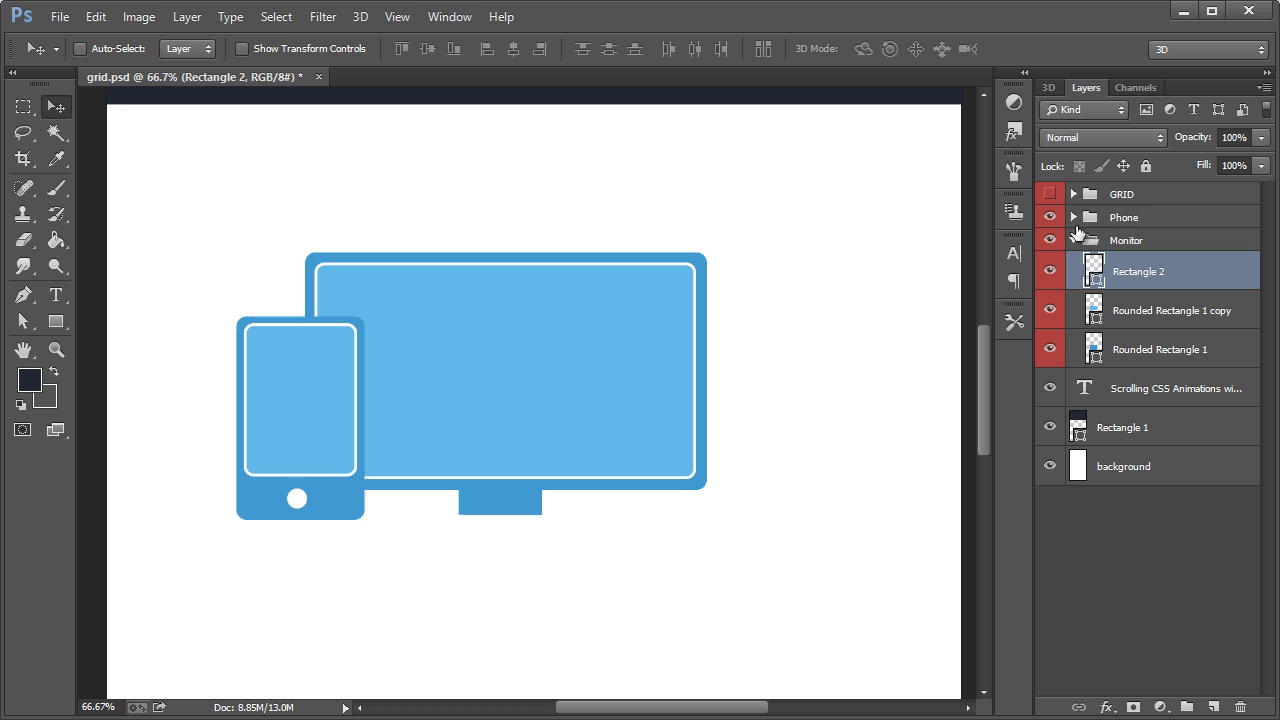
Step: Duplicate the Monitor group as Tablet and delete its Rectangle 2 stand
left_click(1127, 245)
left_click(1073, 240)
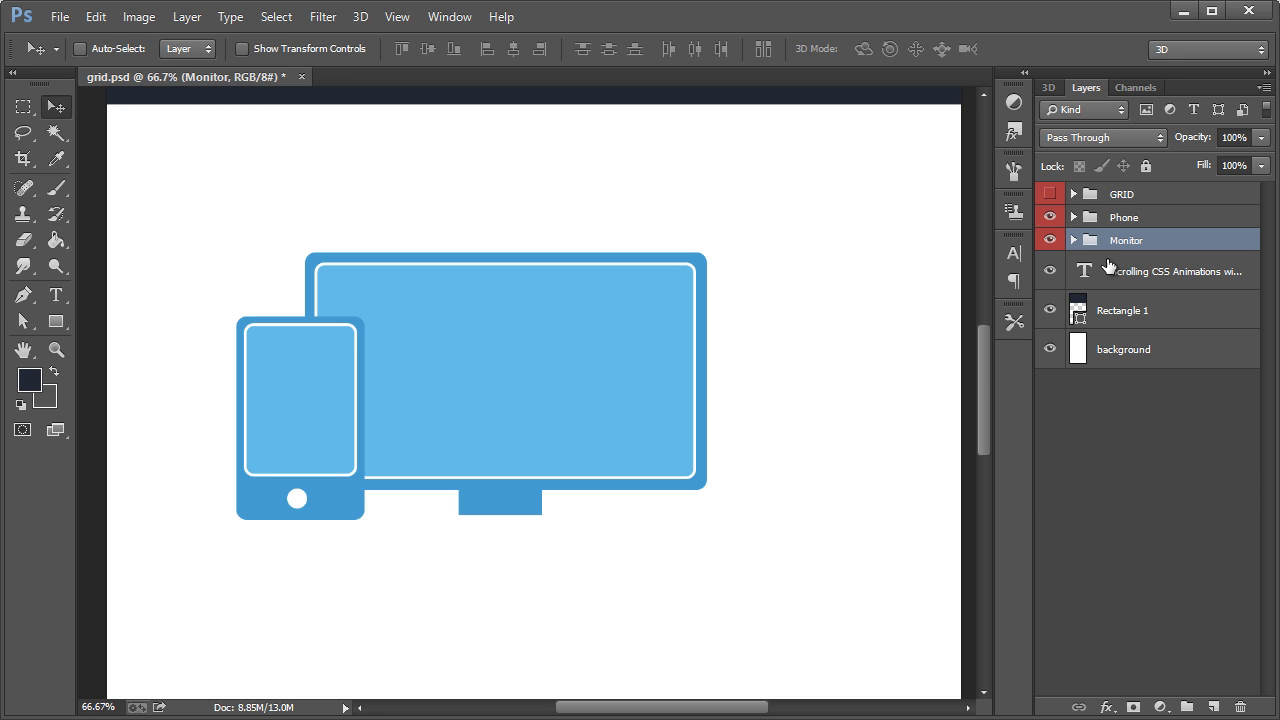
key("ctrl+alt+j")
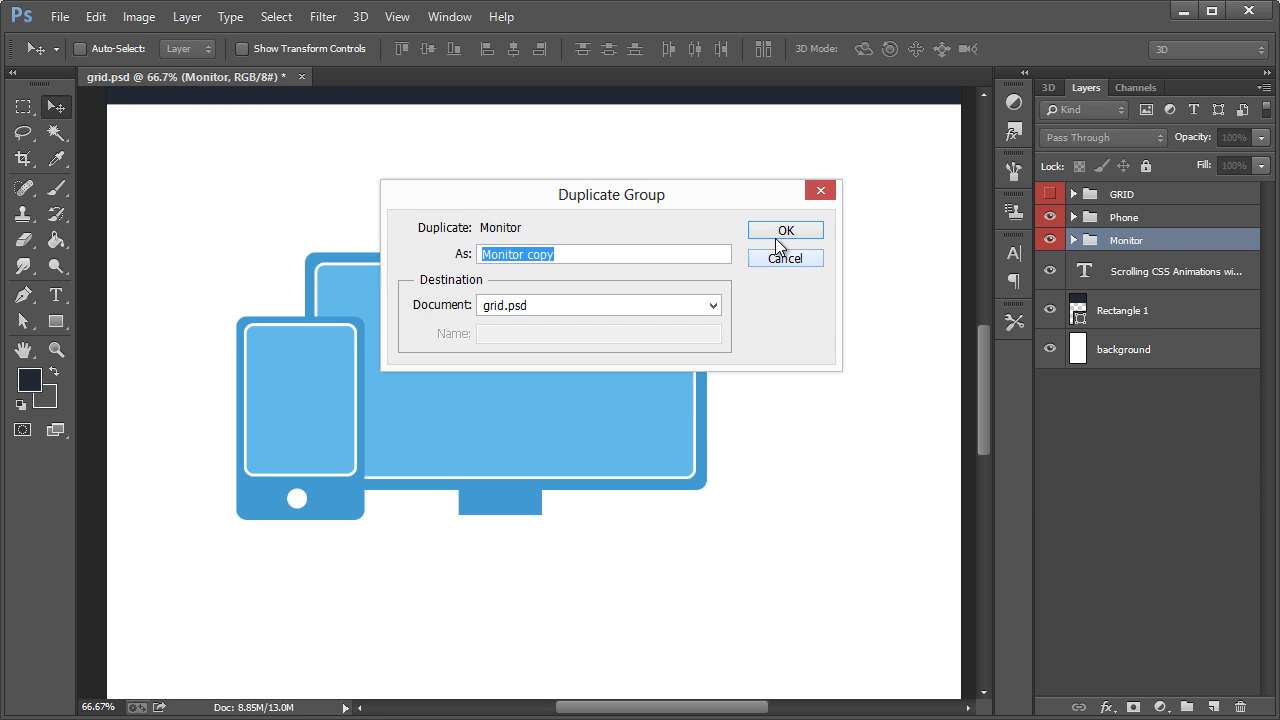
left_click(778, 230)
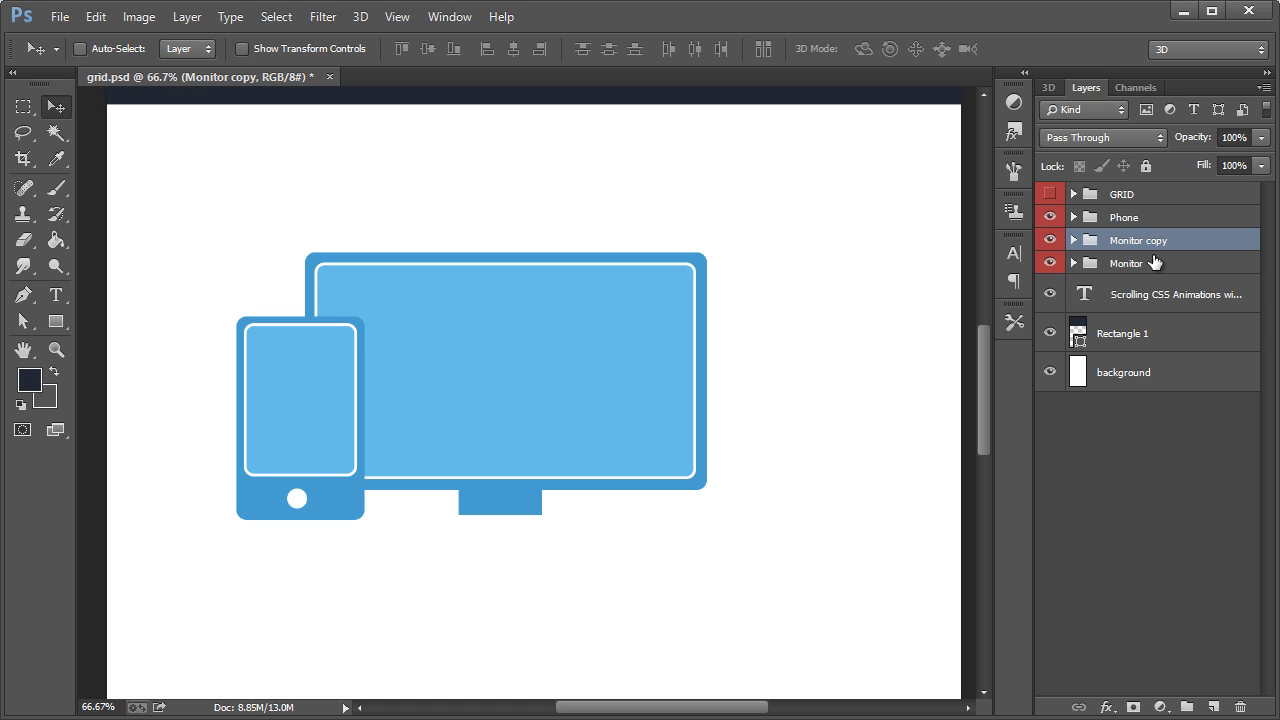
double_click(1132, 242)
type("Tablet")
key("Return")
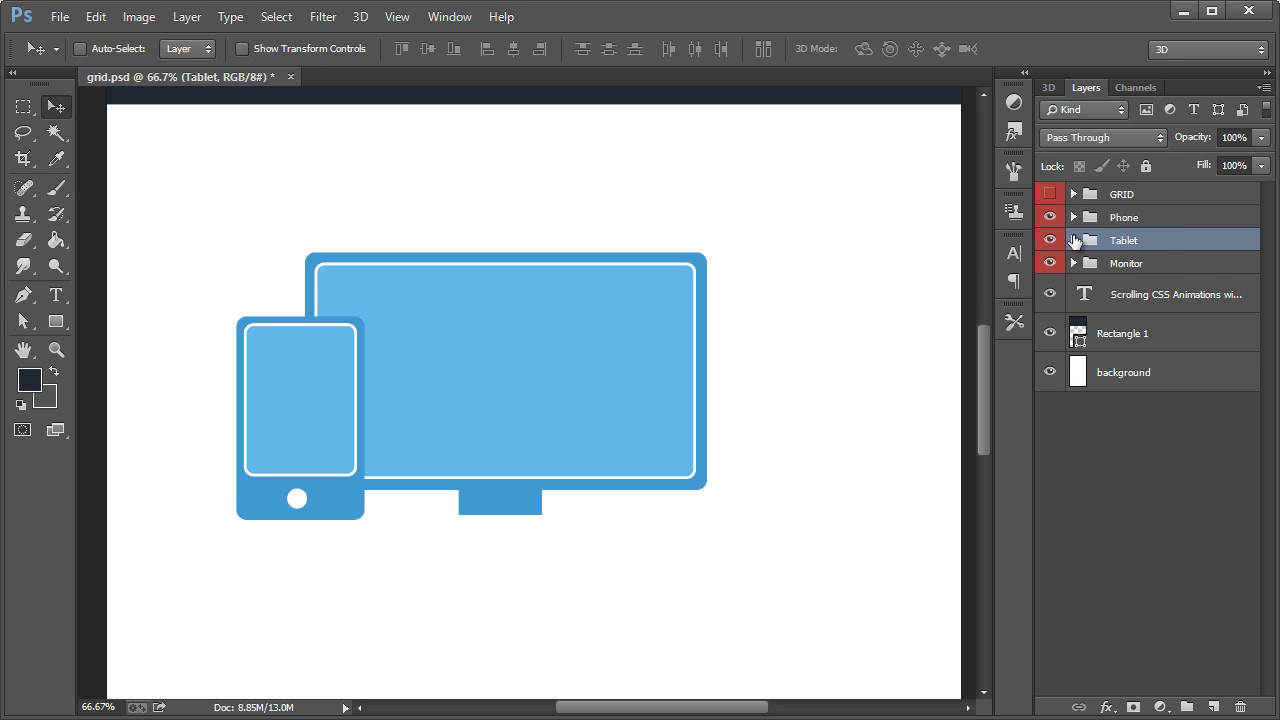
left_click(1073, 240)
left_click(1126, 285)
key("Delete")
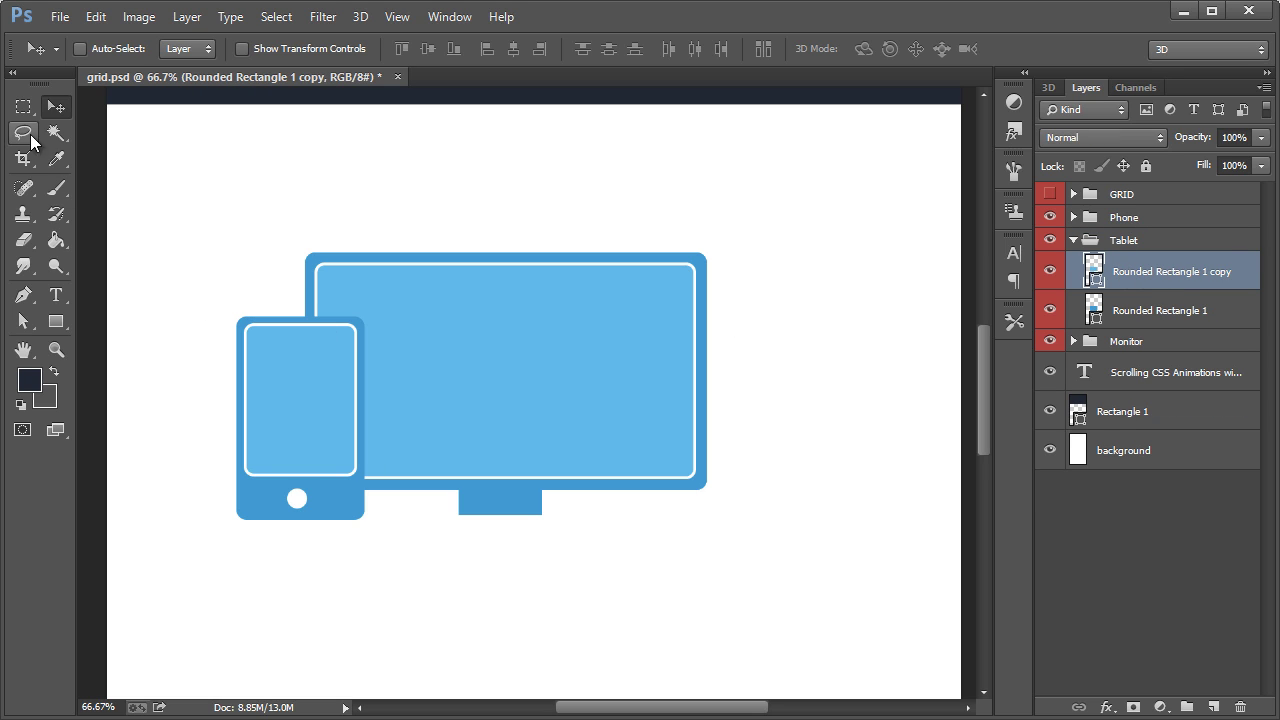
Step: Move the tablet rectangles to the lower right and rotate them -90° to stand upright
left_click_drag(419, 320, 528, 343)
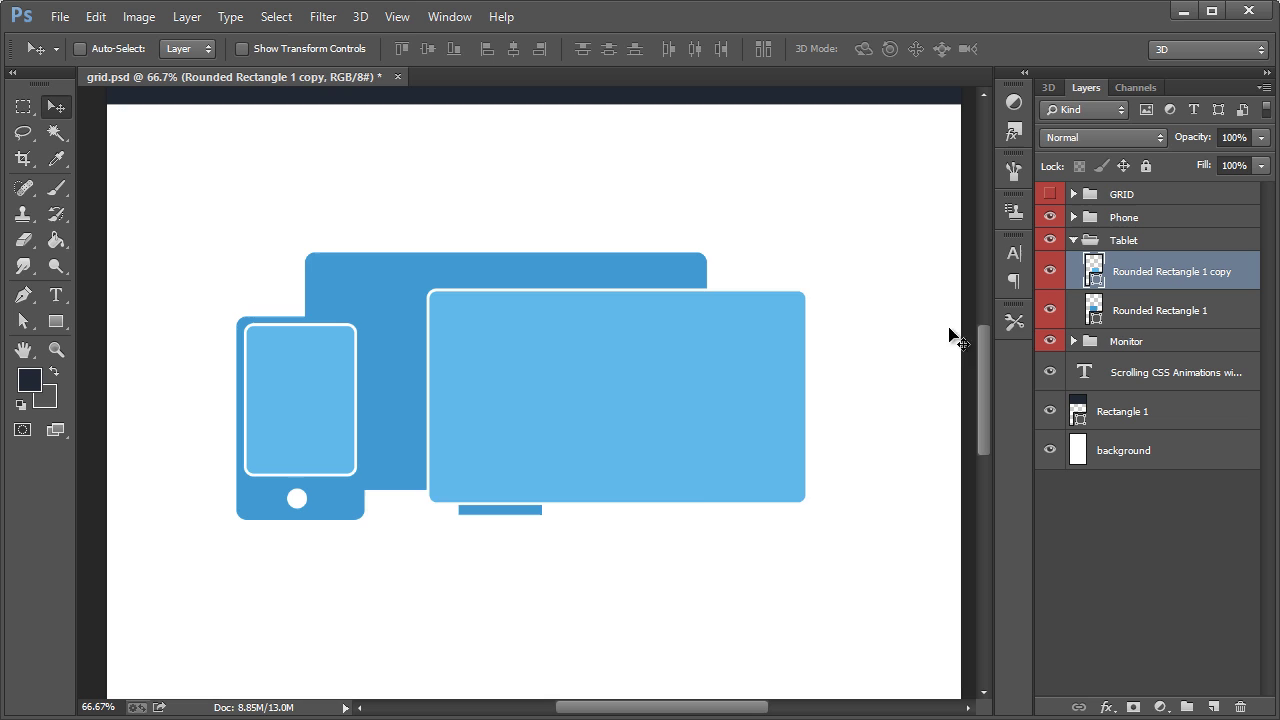
key("ctrl+z")
left_click_drag(1128, 310, 1133, 282)
left_click(1133, 282, "shift")
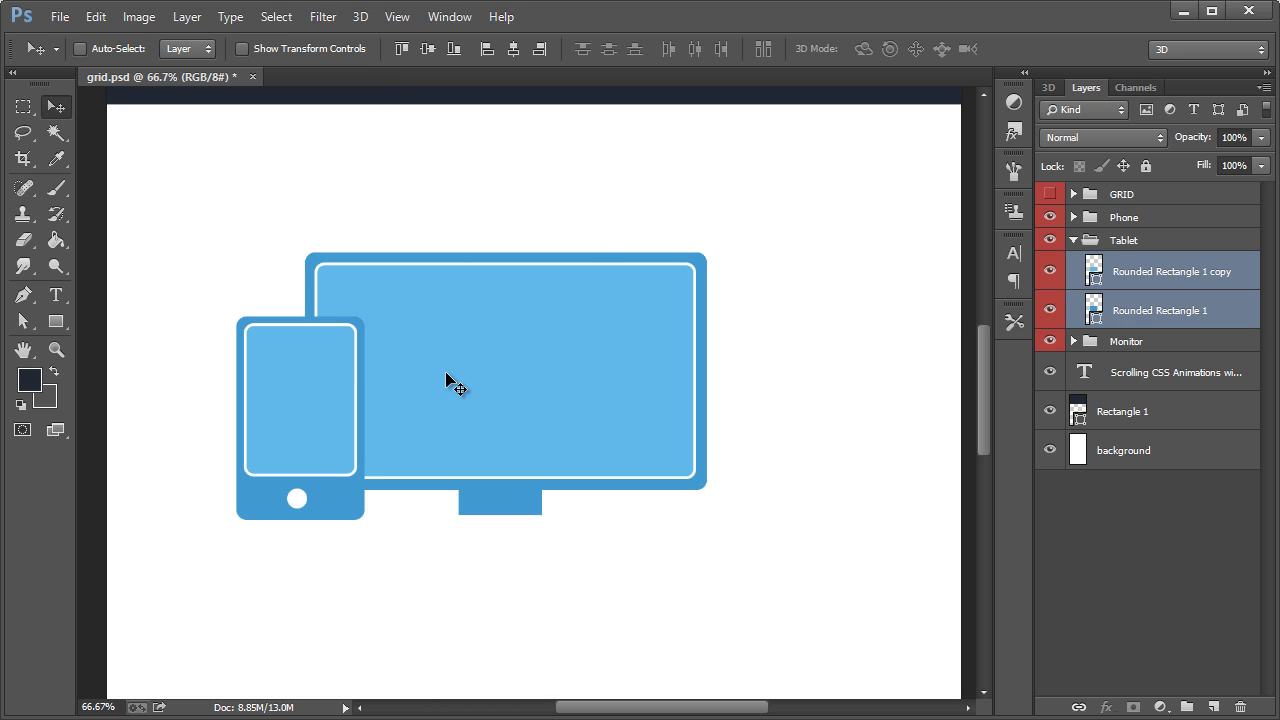
left_click_drag(468, 392, 596, 412)
key("ctrl+t")
left_click_drag(883, 480, 717, 251)
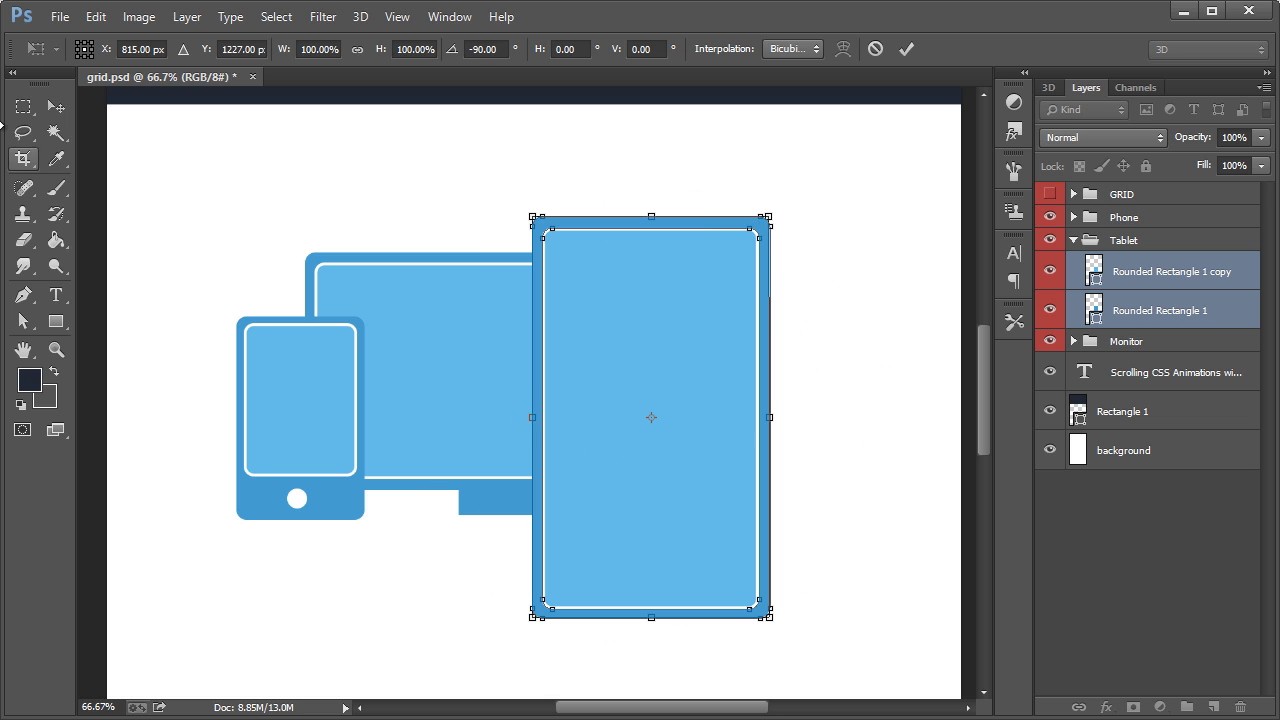
left_click(56, 107)
left_click(566, 294)
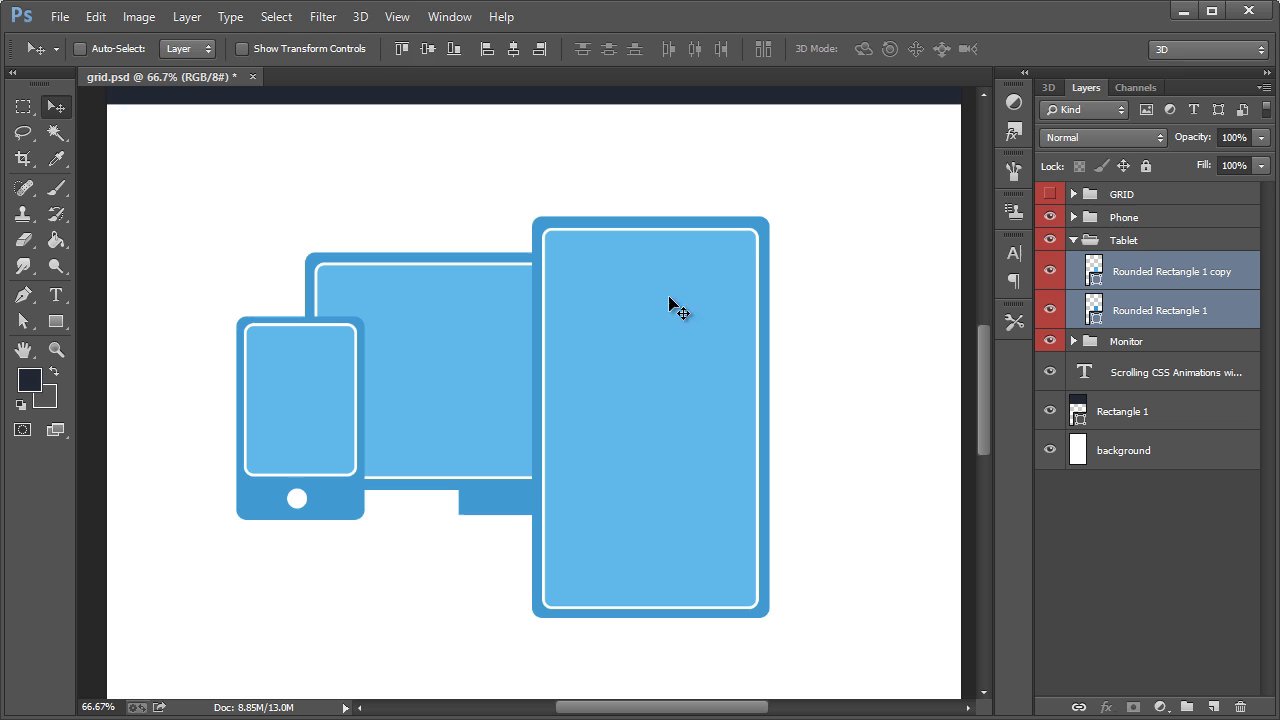
Step: Scale the tablet shapes down to 60.96%
key("ctrl+t")
left_click_drag(777, 212, 727, 289)
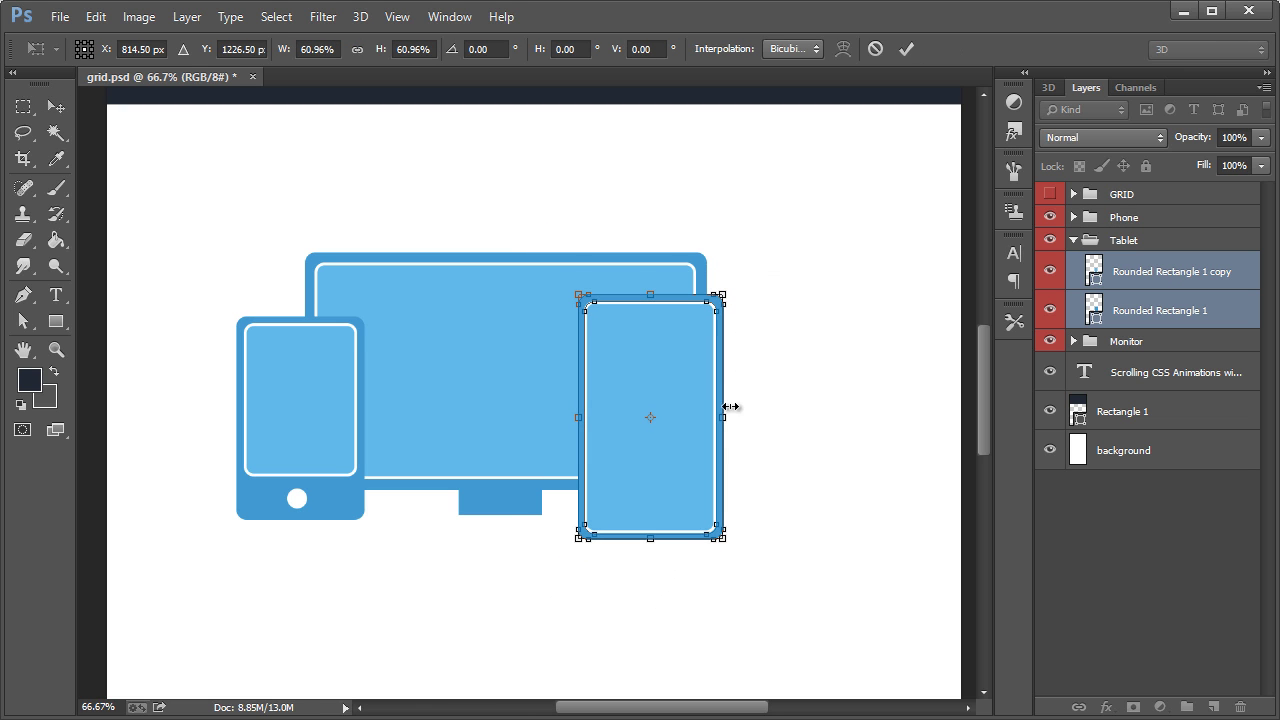
left_click(56, 107)
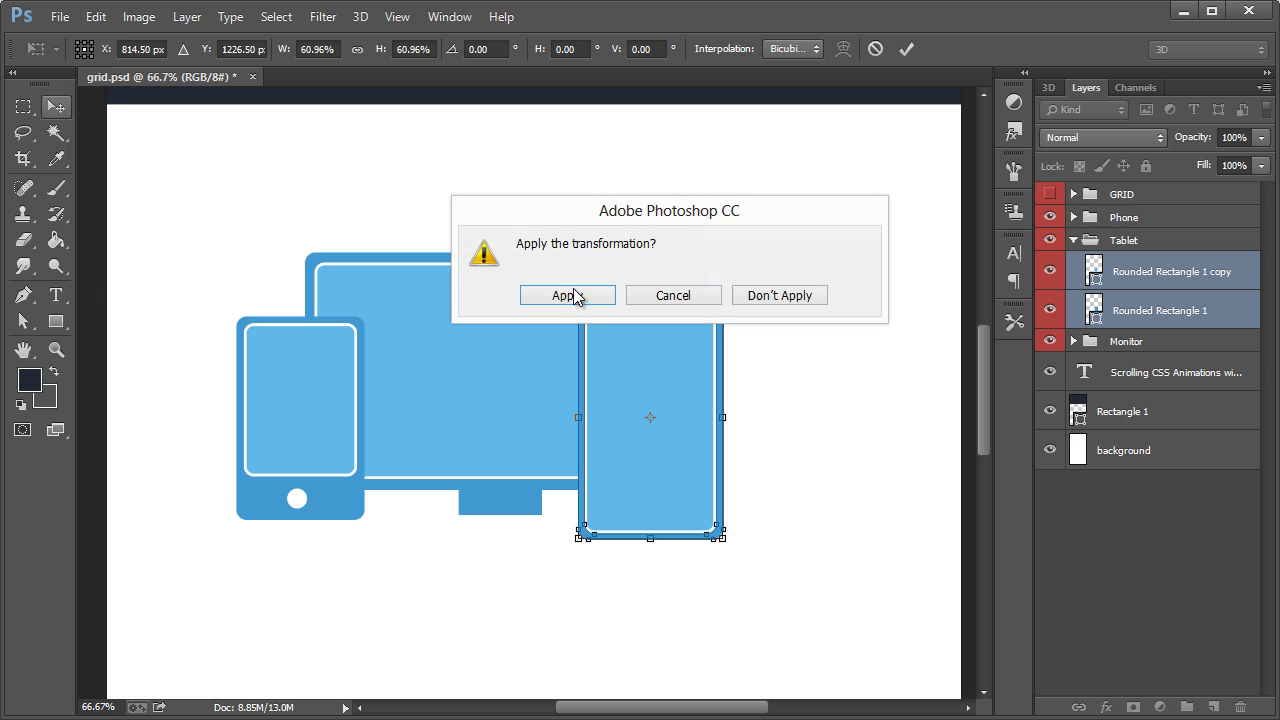
left_click(574, 298)
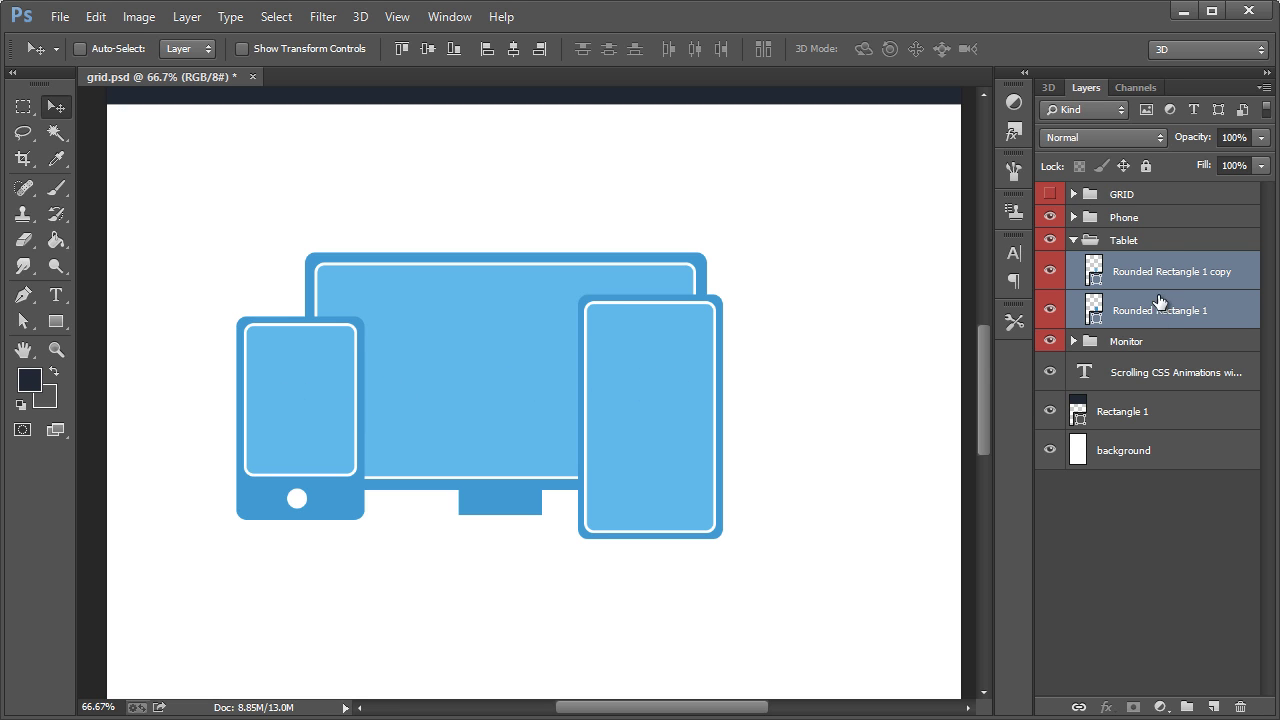
Step: Scale the Phone group down to about 68%
left_click(1135, 227)
key("ctrl+t")
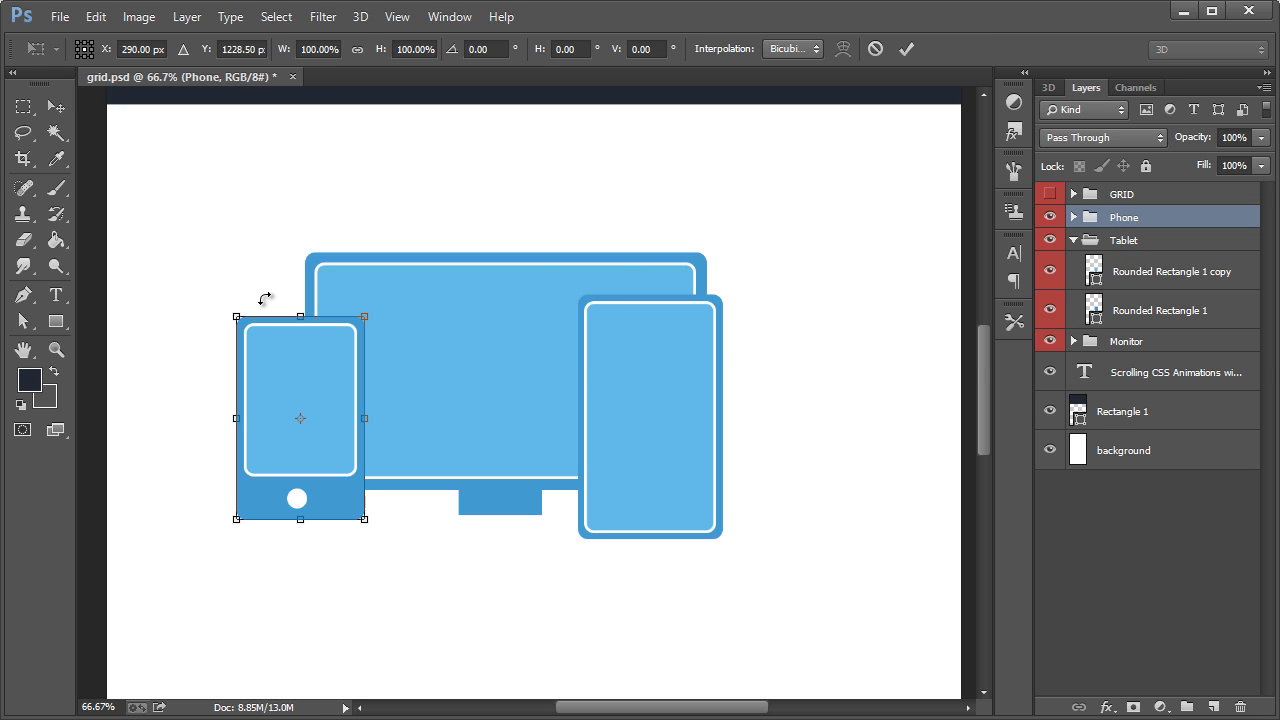
left_click_drag(237, 315, 298, 368)
left_click(56, 106)
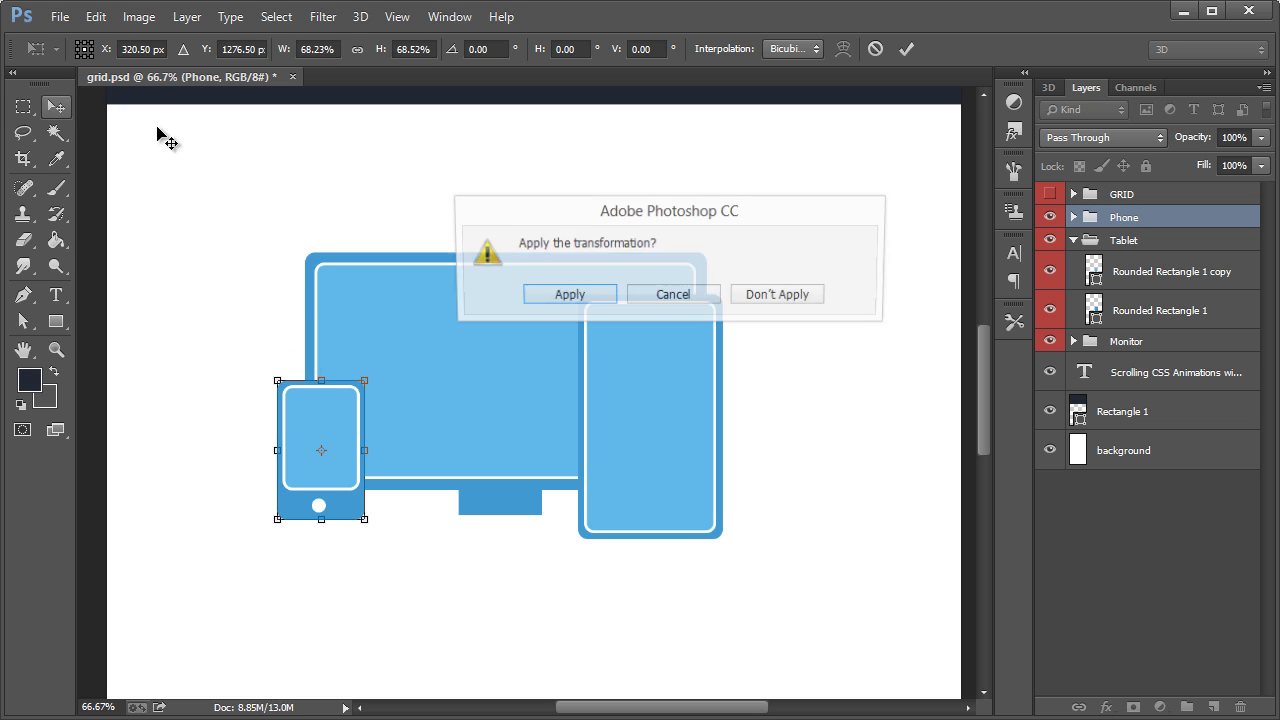
key("Return")
Step: Adjust the top anchors of both tablet rectangles to make the tablet shorter and squarer
left_click(1150, 276)
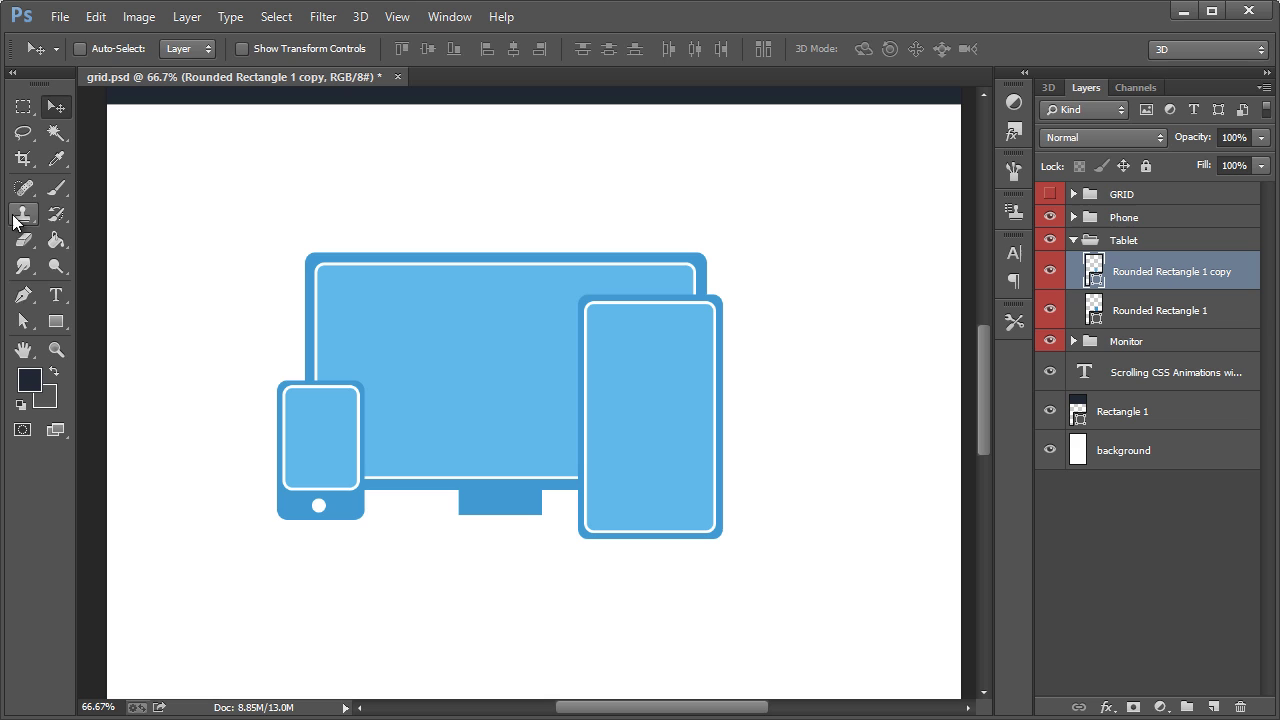
left_click(24, 294)
left_click(36, 330)
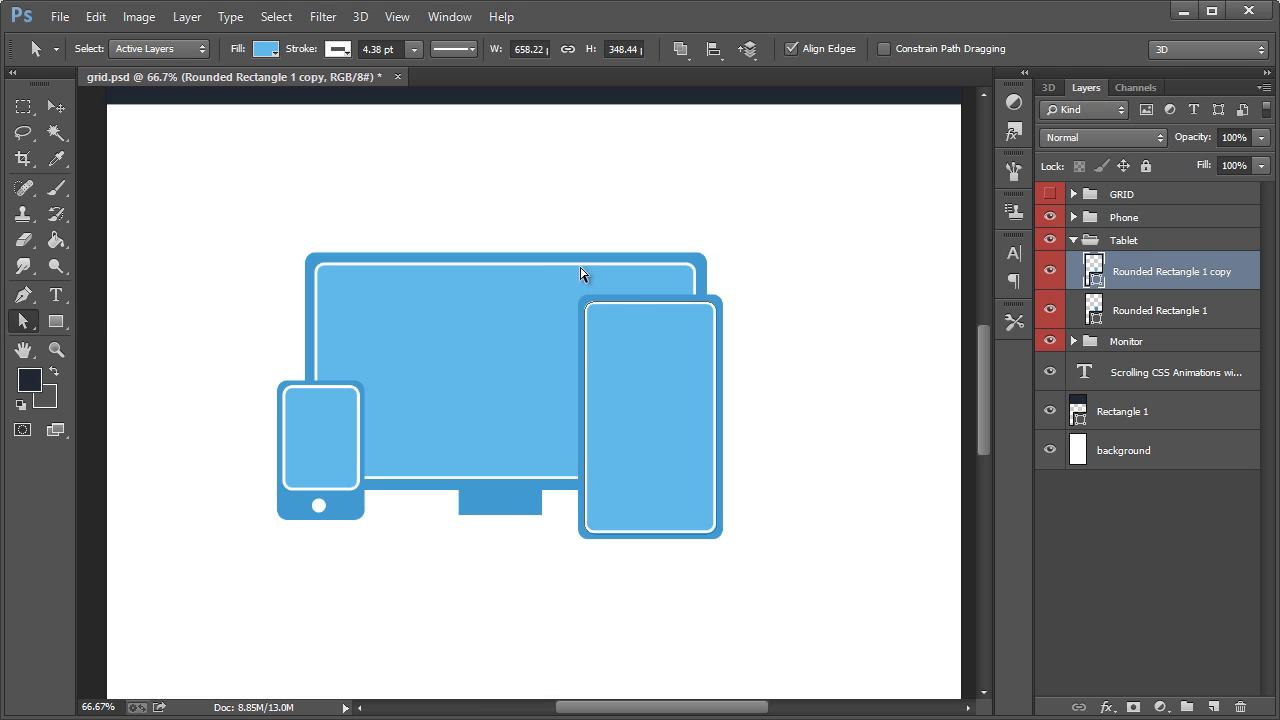
left_click_drag(535, 262, 798, 367)
left_click(1160, 318)
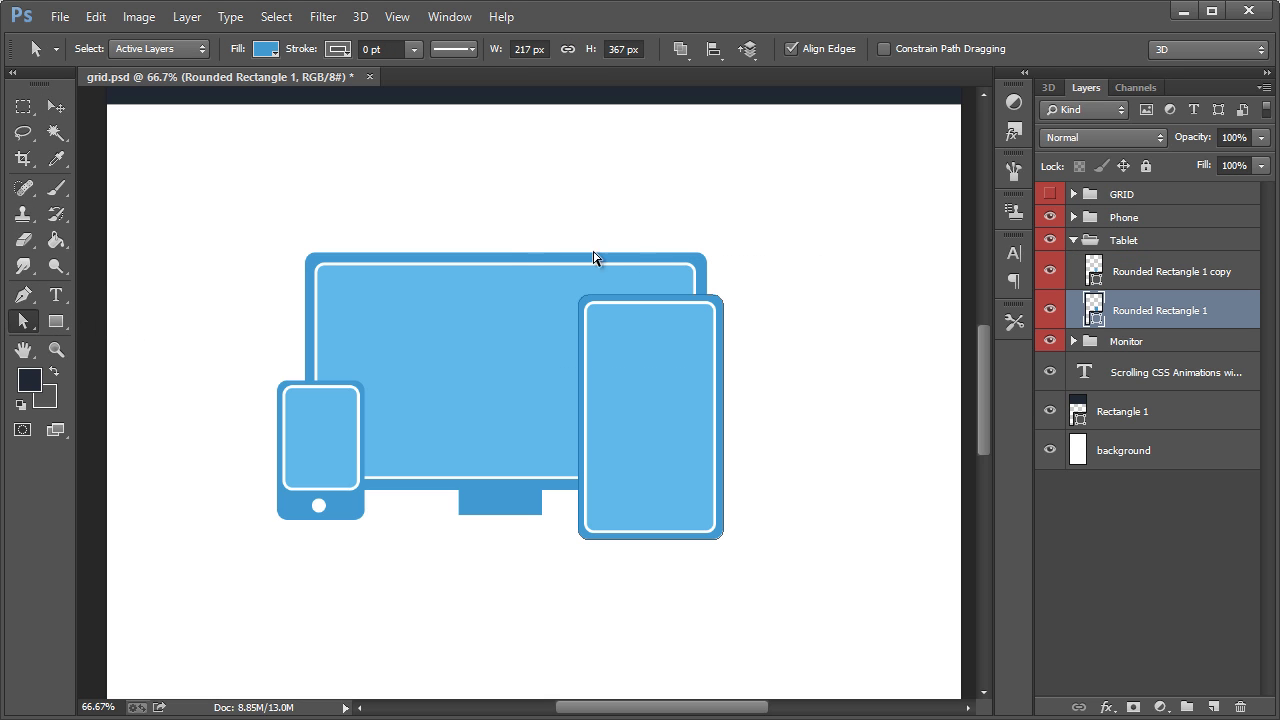
left_click_drag(514, 240, 719, 354)
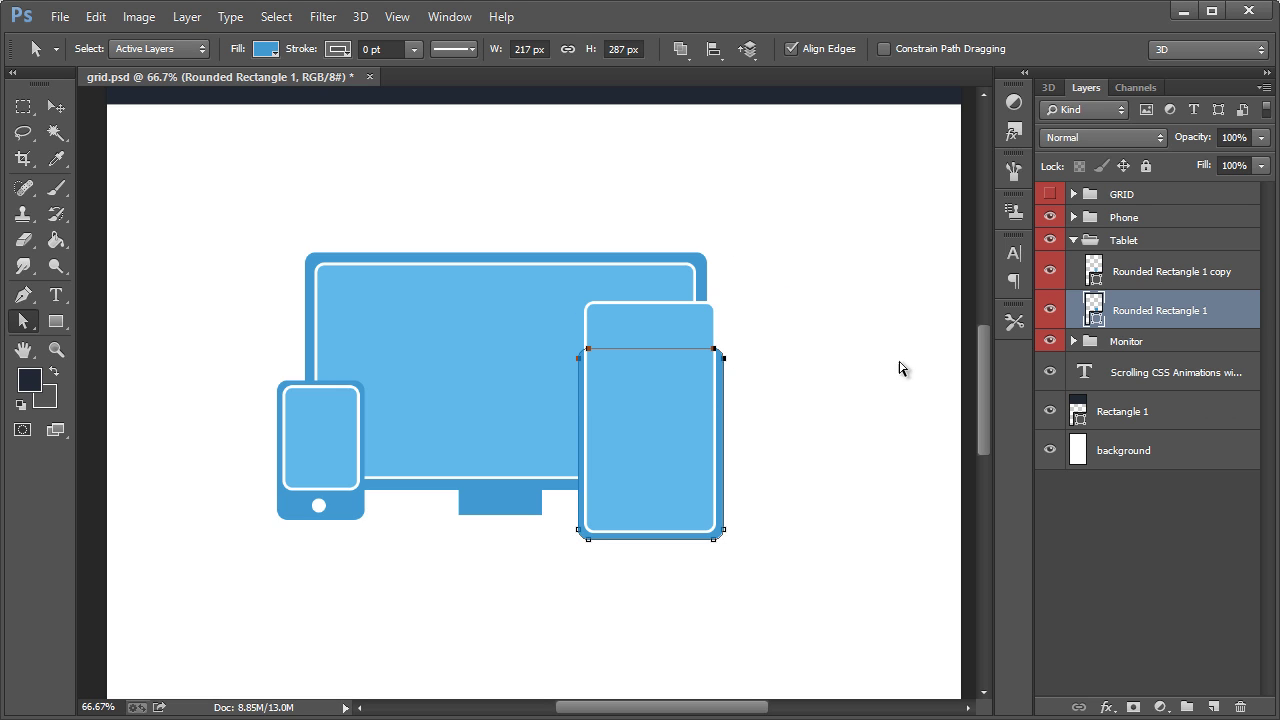
left_click(1162, 284)
left_click_drag(522, 262, 707, 358)
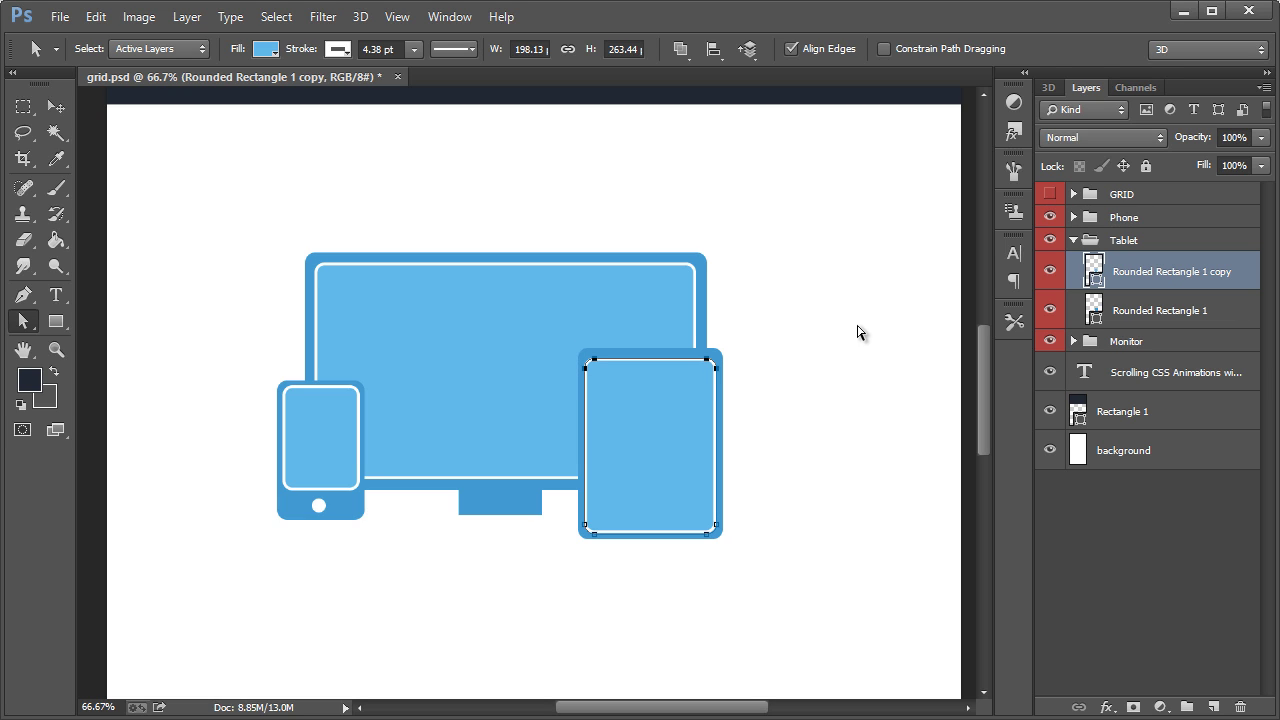
key("Up")
key("Up")
key("Up")
key("Up")
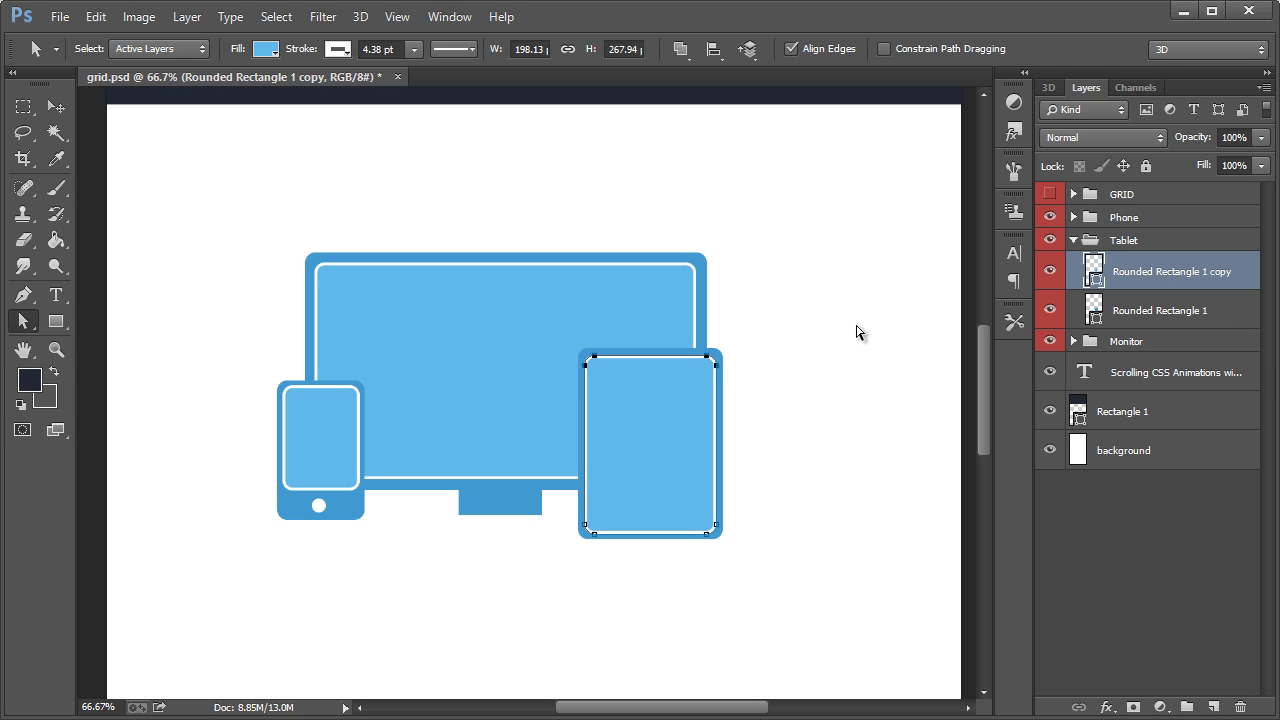
key("Up")
left_click(846, 368)
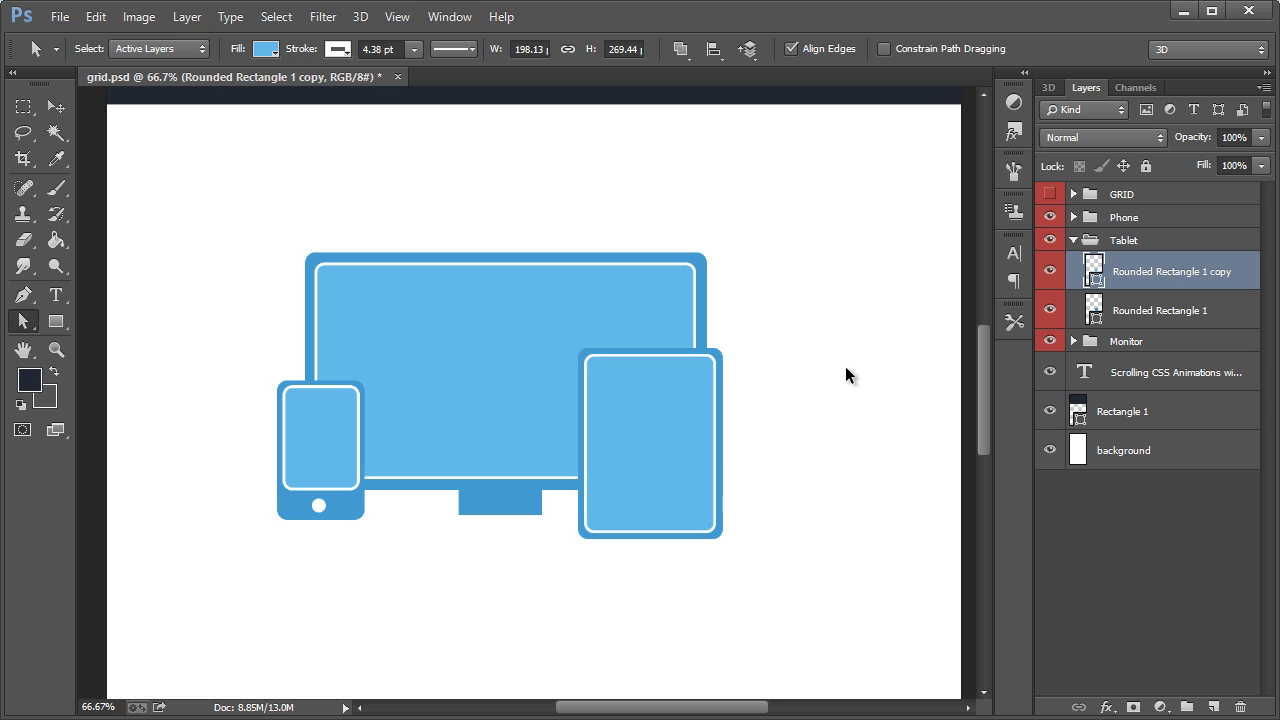
Step: Move the Tablet group up and right beside the monitor
left_click(57, 107)
left_click(1123, 243)
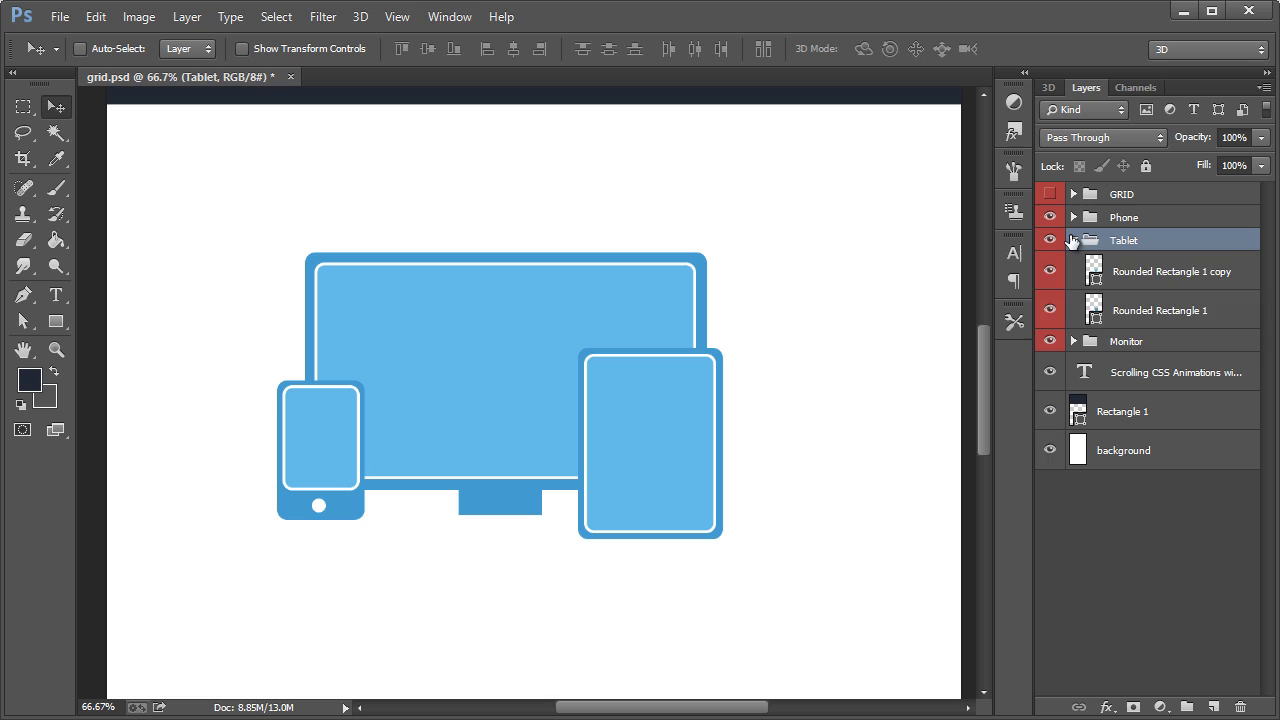
left_click(1073, 240)
left_click_drag(631, 423, 654, 398)
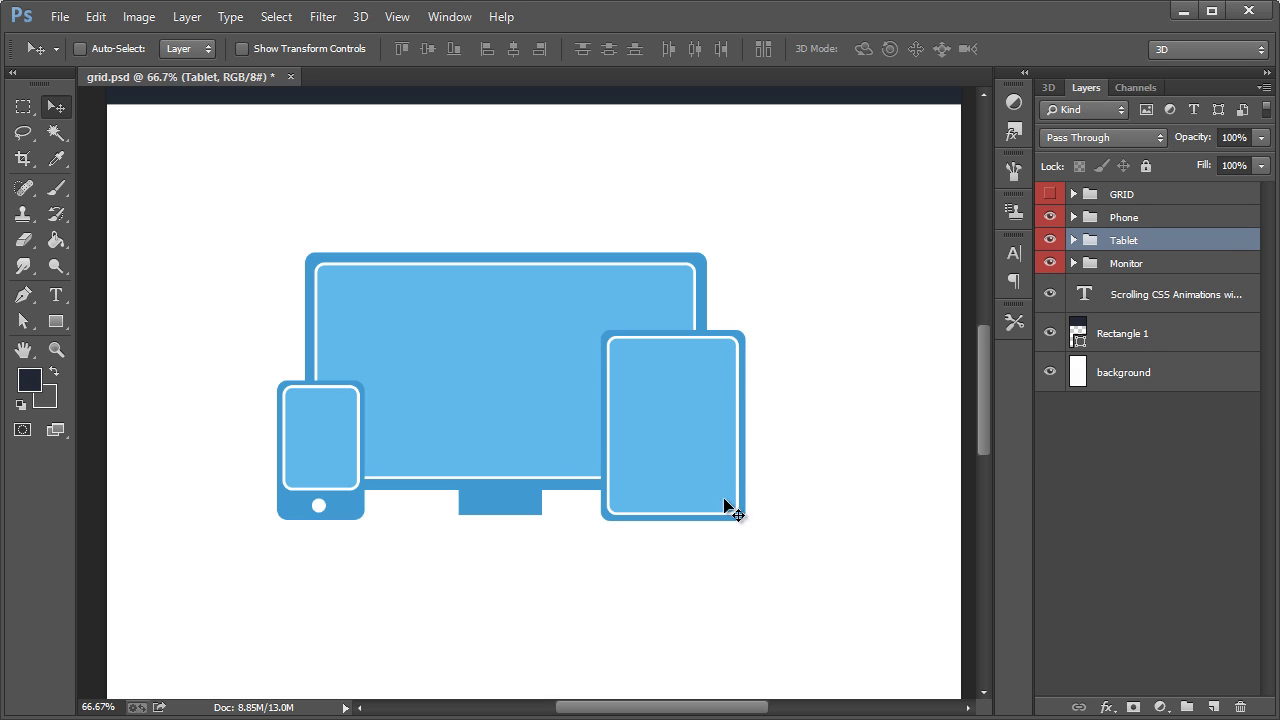
mouse_move(983, 369)
left_mouse_down()
mouse_move(986, 246)
mouse_move(984, 360)
left_mouse_up()
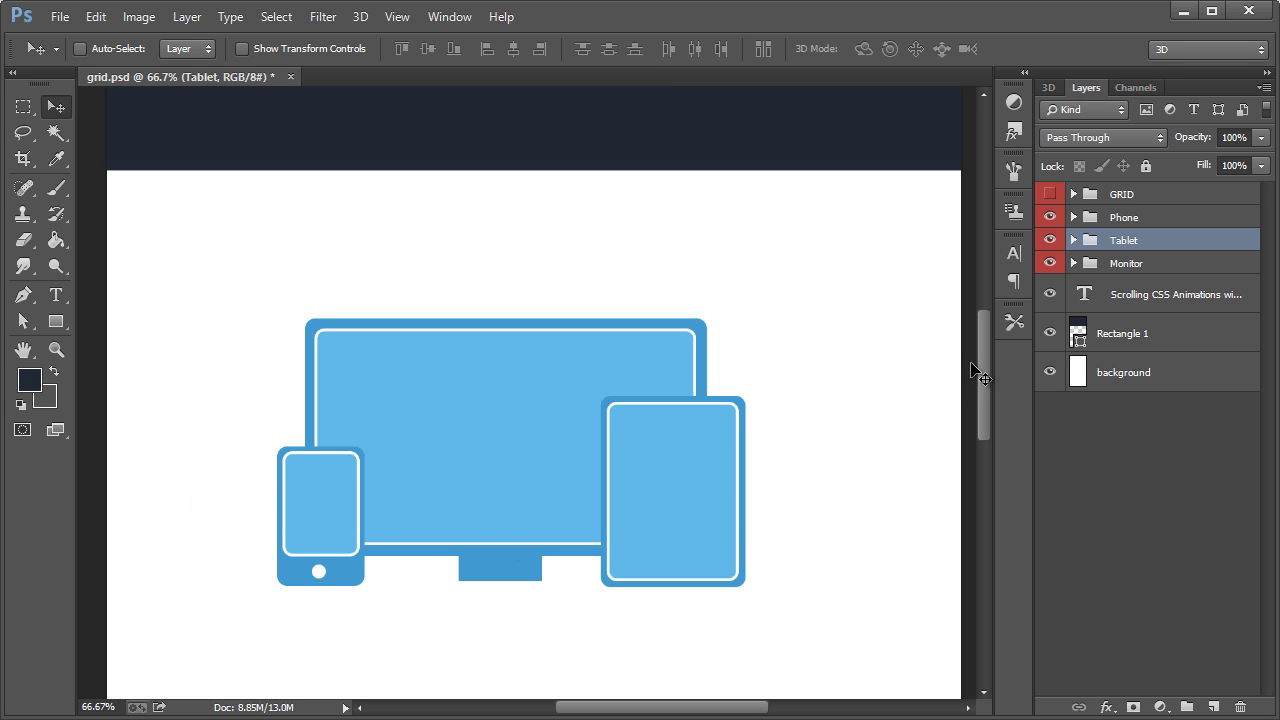
mouse_move(983, 370)
left_mouse_down()
mouse_move(990, 269)
mouse_move(983, 372)
left_mouse_up()
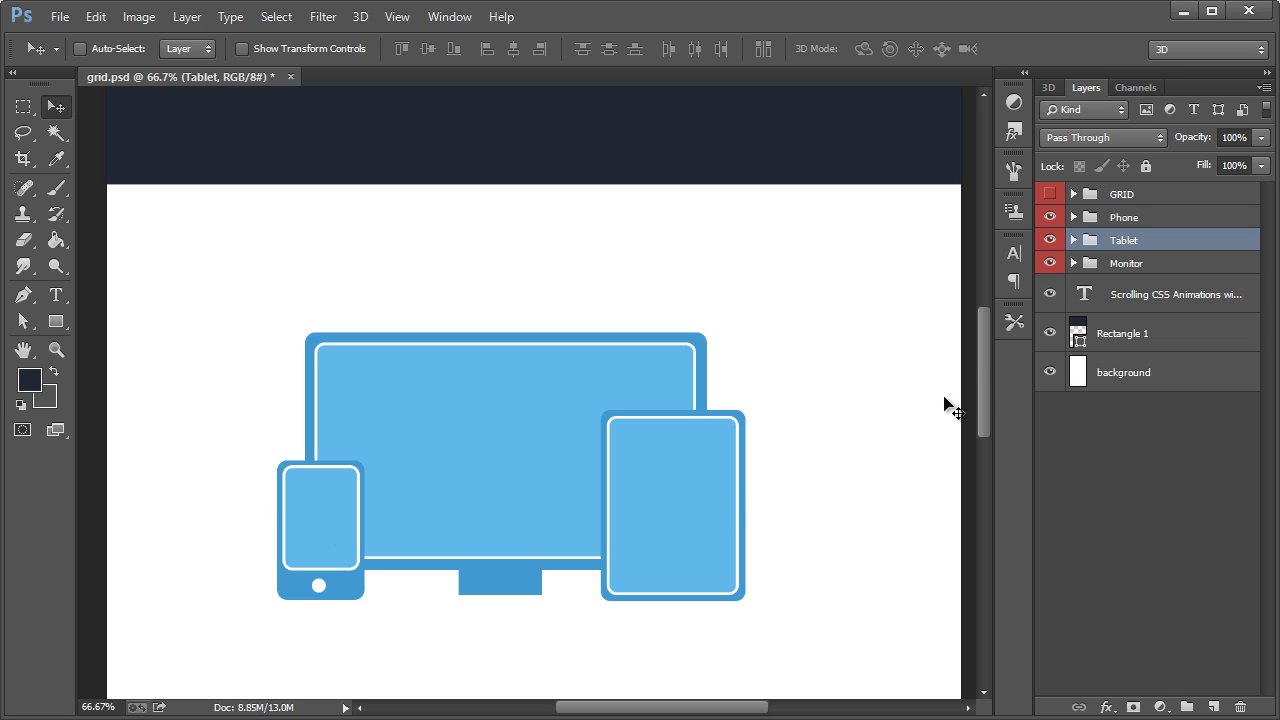
scroll(984, 384, "down", 1)
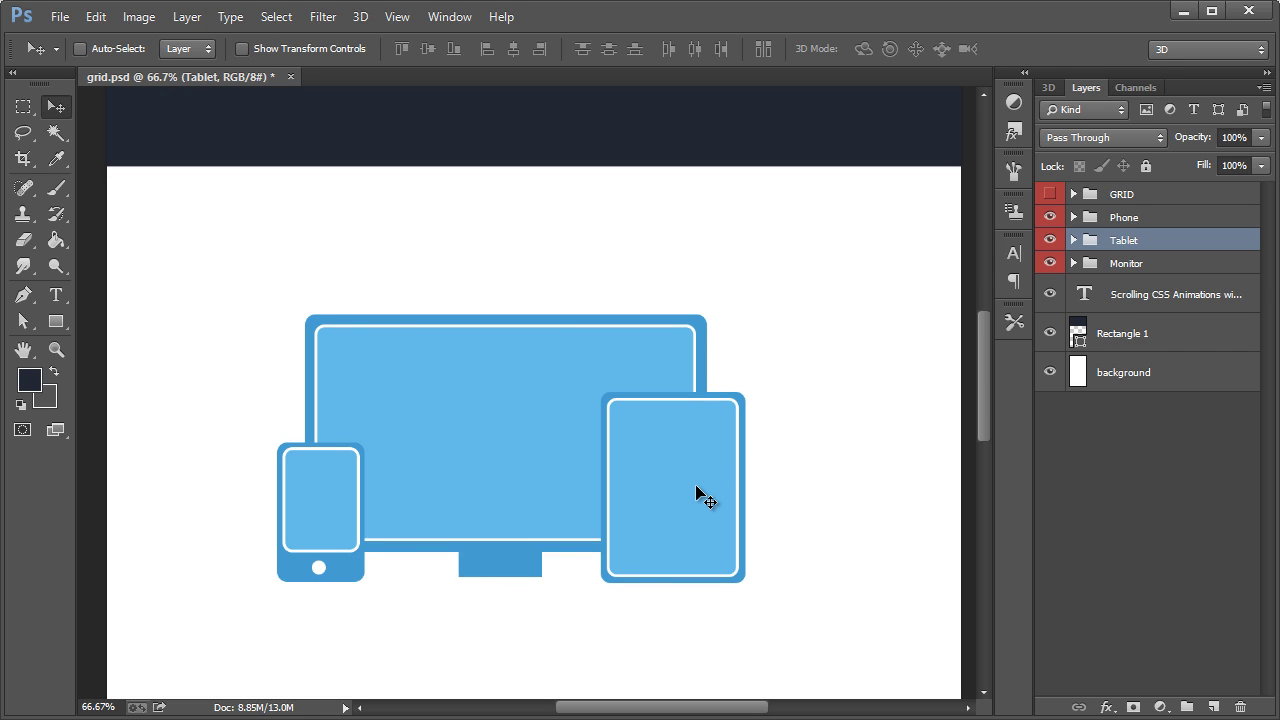
Step: Merge the Phone group and paste it into a new transparent 131 × 209 px Untitled-1 document
left_click(1123, 224)
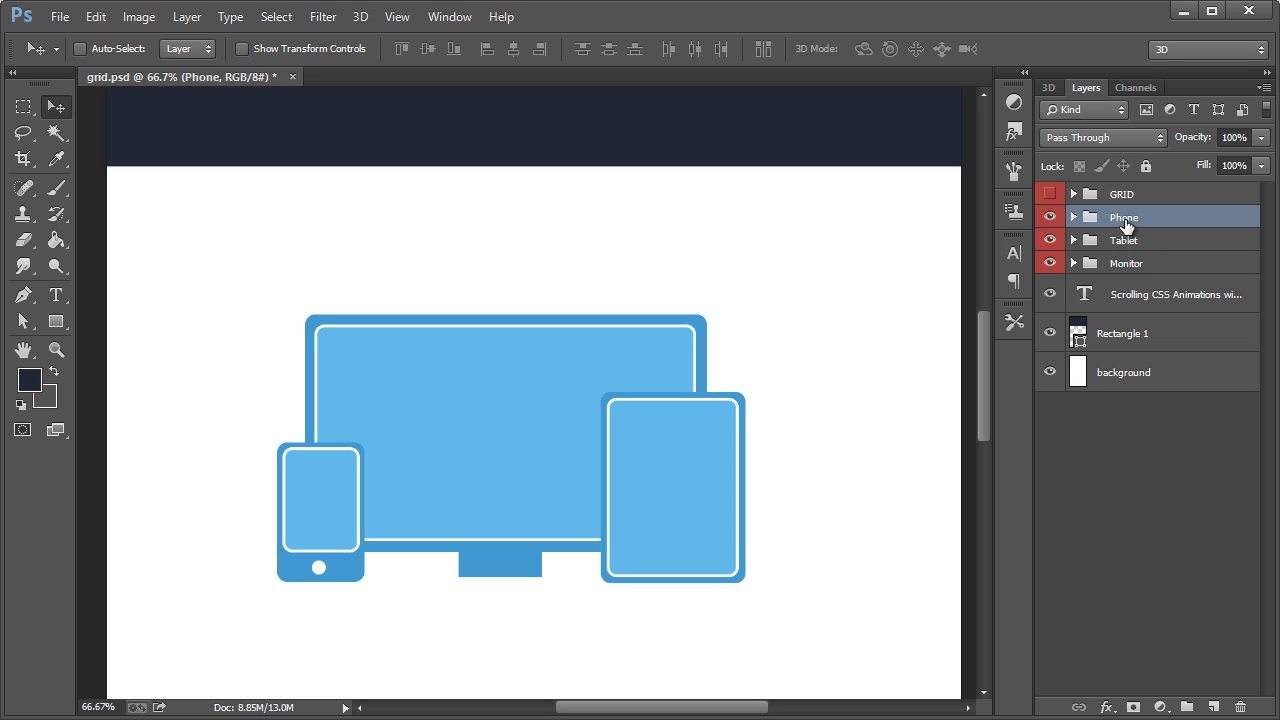
key("ctrl+e")
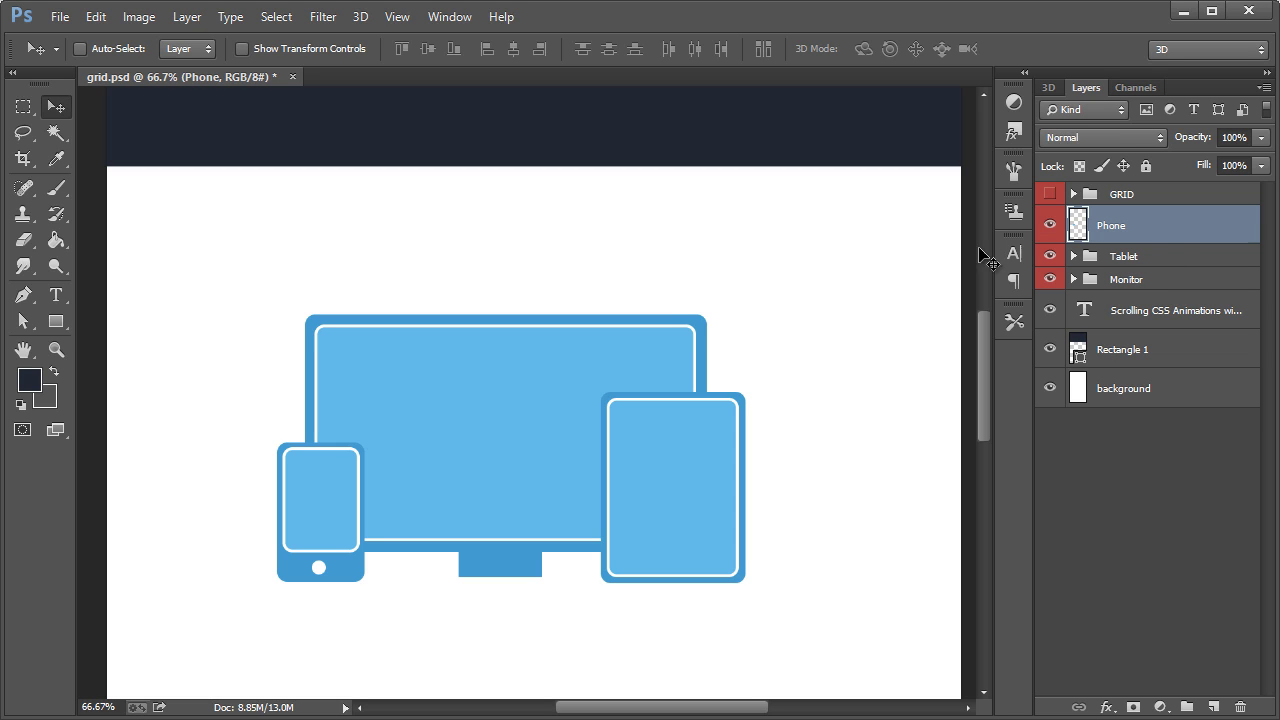
key("ctrl+a")
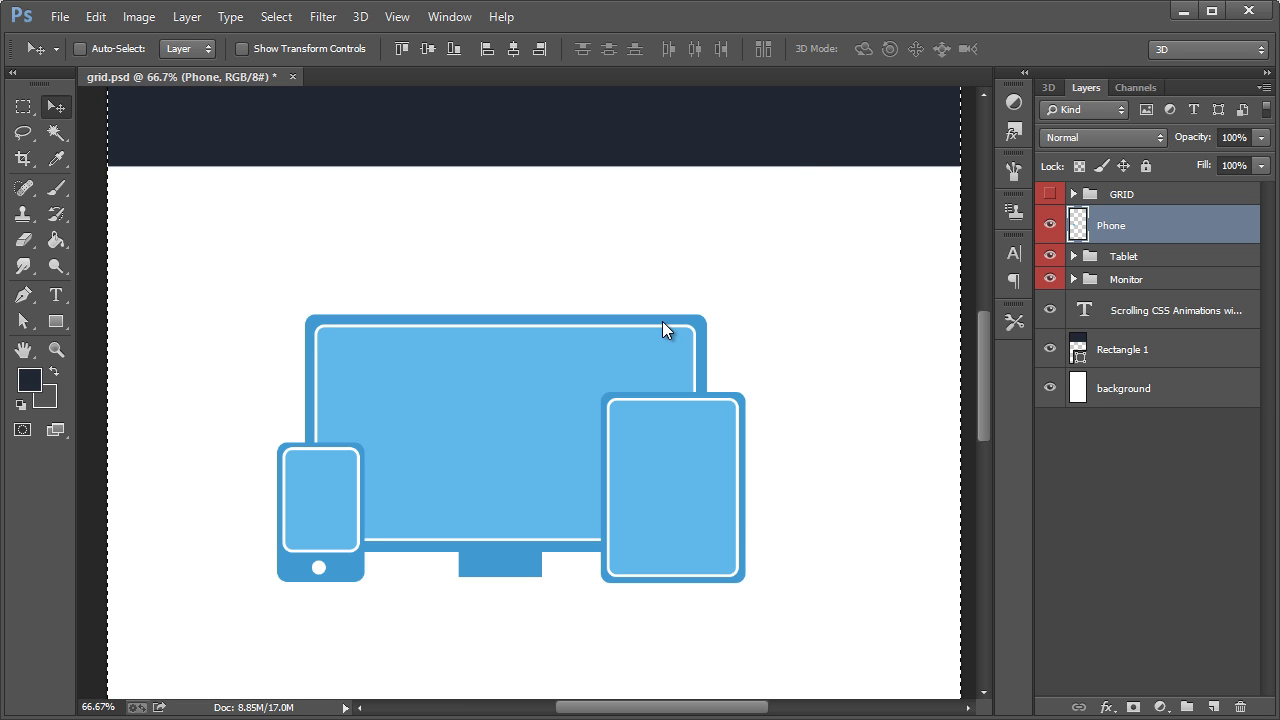
key("ctrl+n")
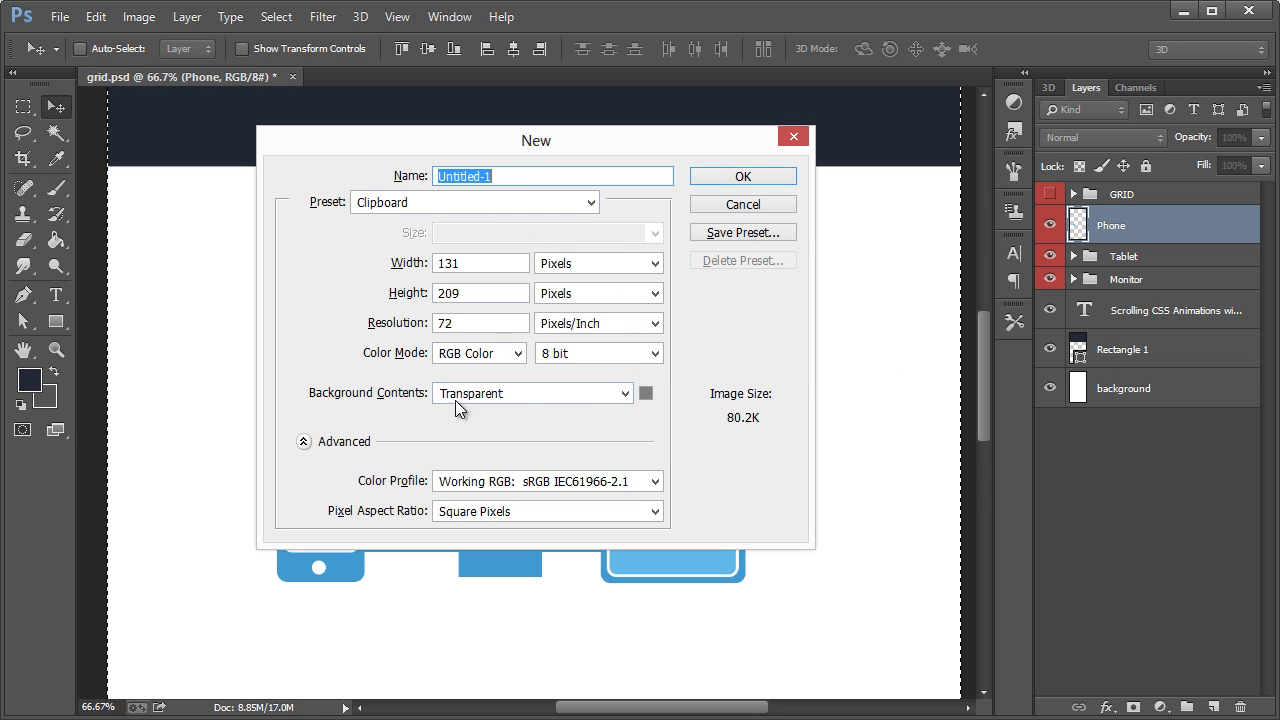
left_click(743, 177)
key("ctrl+v")
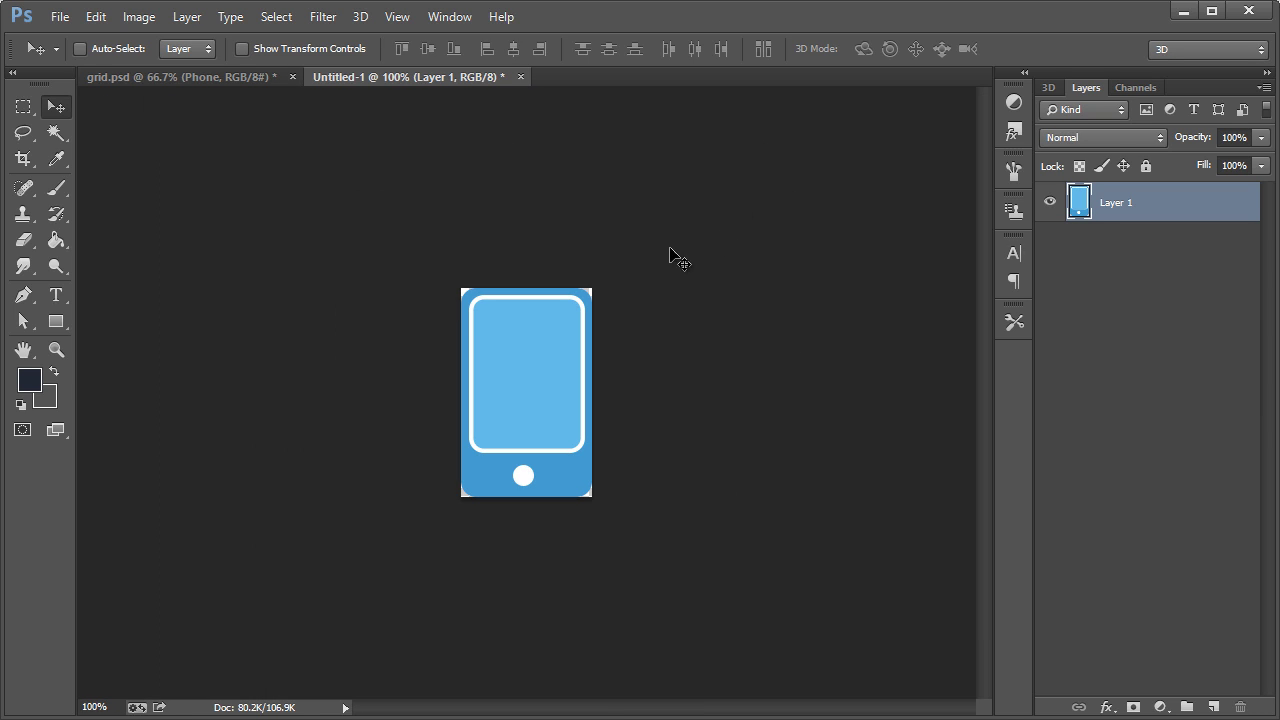
Step: Open Save for Web to export the phone as an optimized PNG
left_click(60, 17)
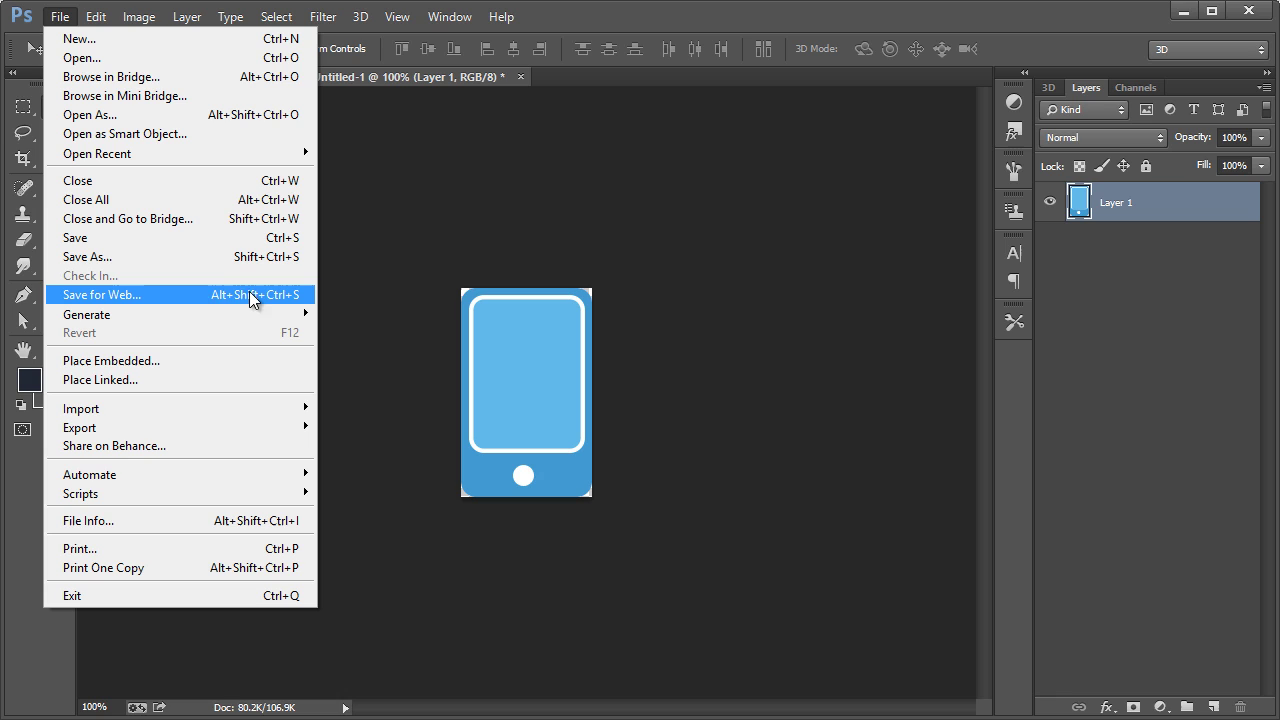
left_click(558, 27)
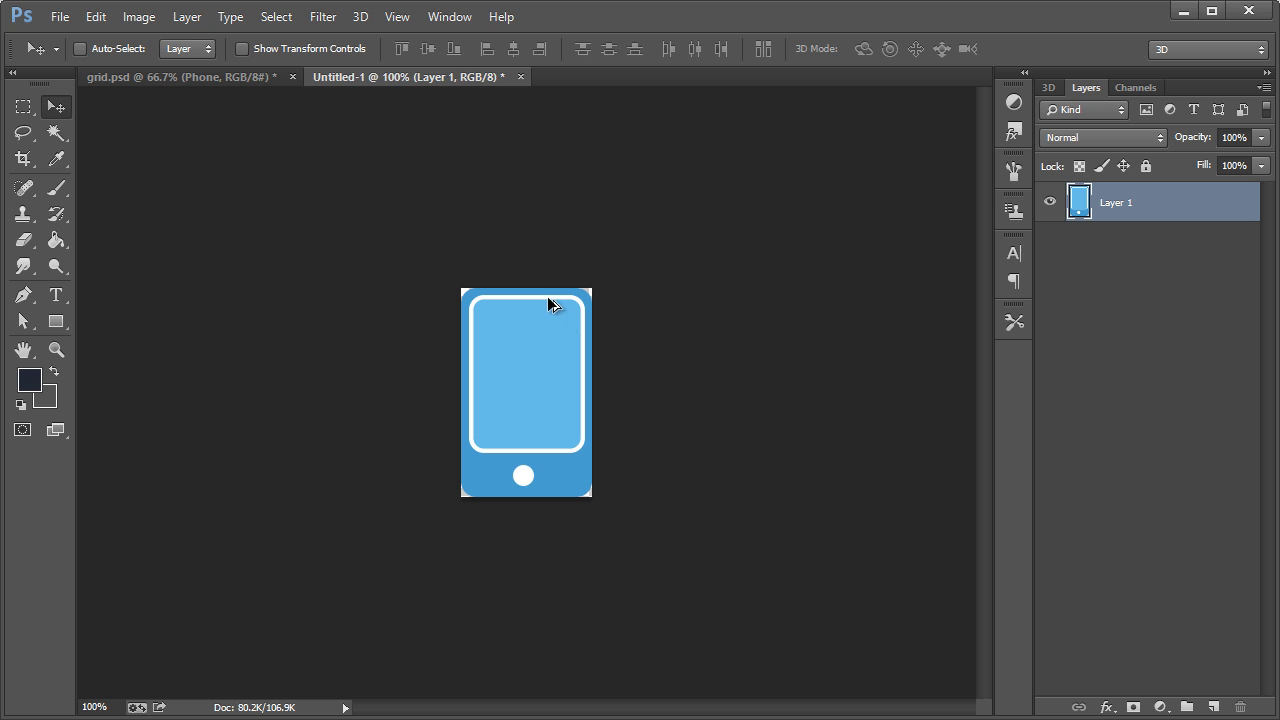
key("ctrl+alt+shift+s")
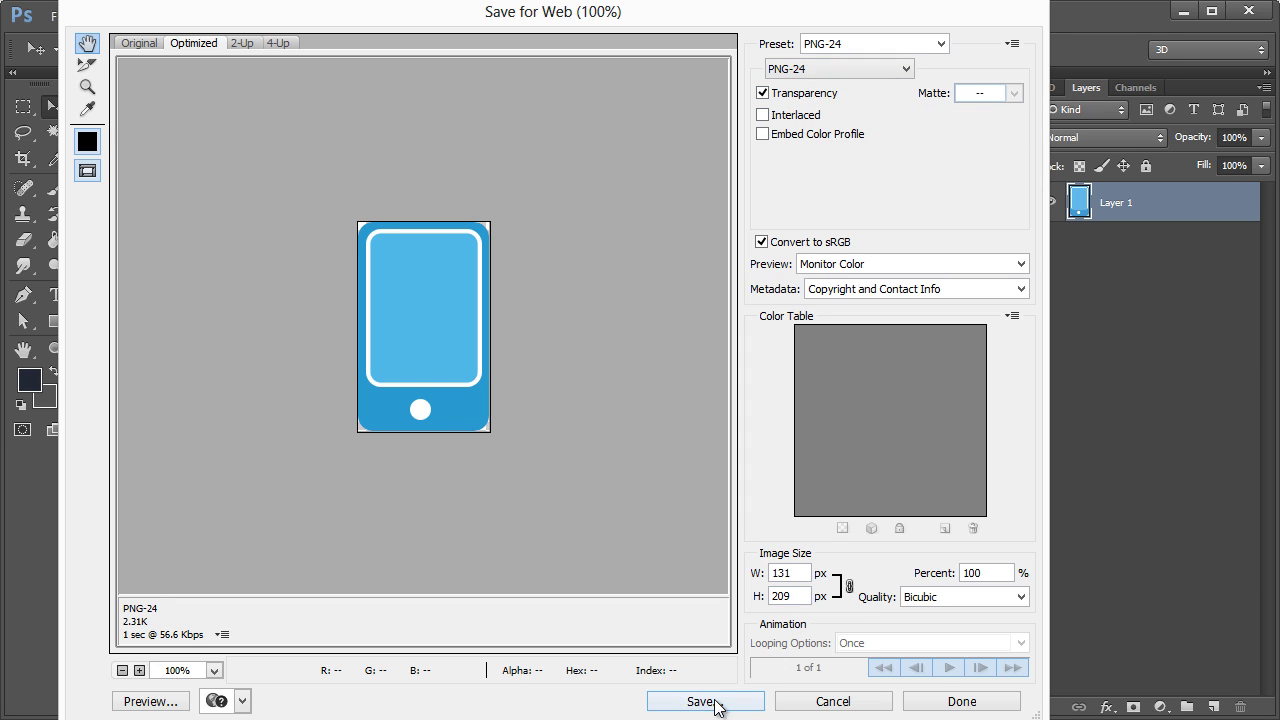
left_click(741, 701)
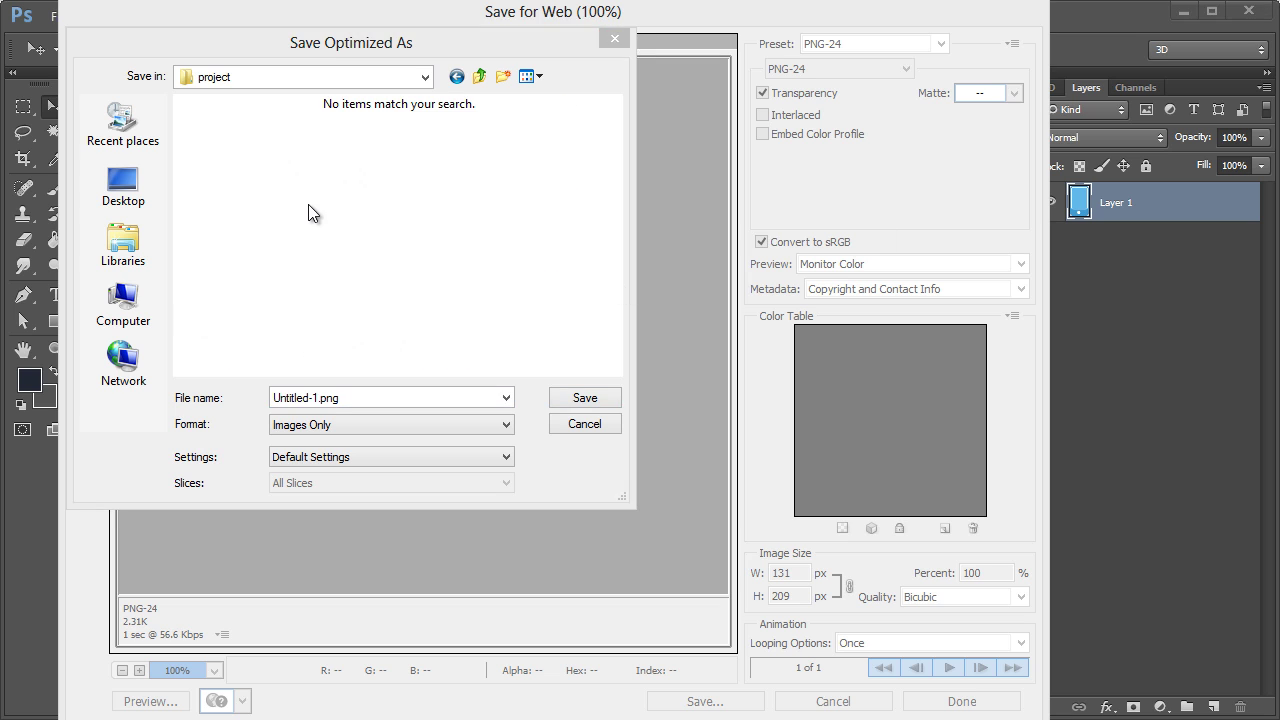
Step: Create an html folder in the project folder with an images folder inside it
right_click(301, 172)
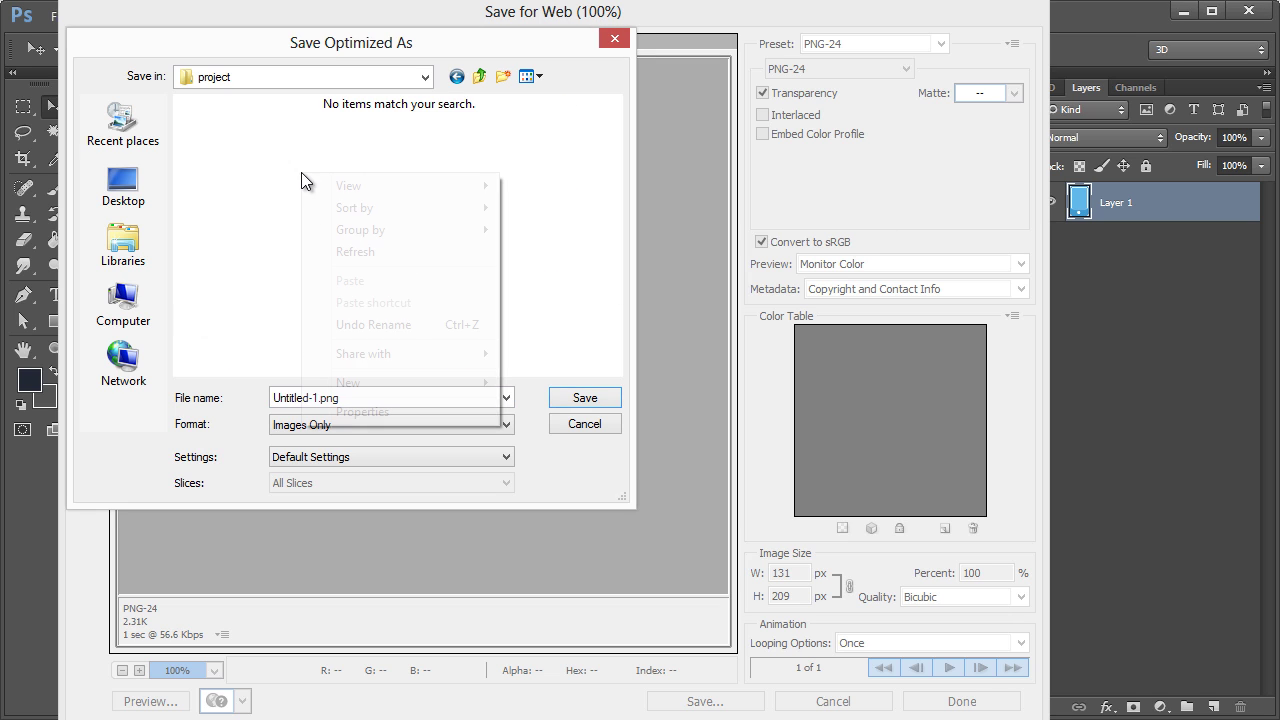
mouse_move(417, 381)
left_click(512, 382)
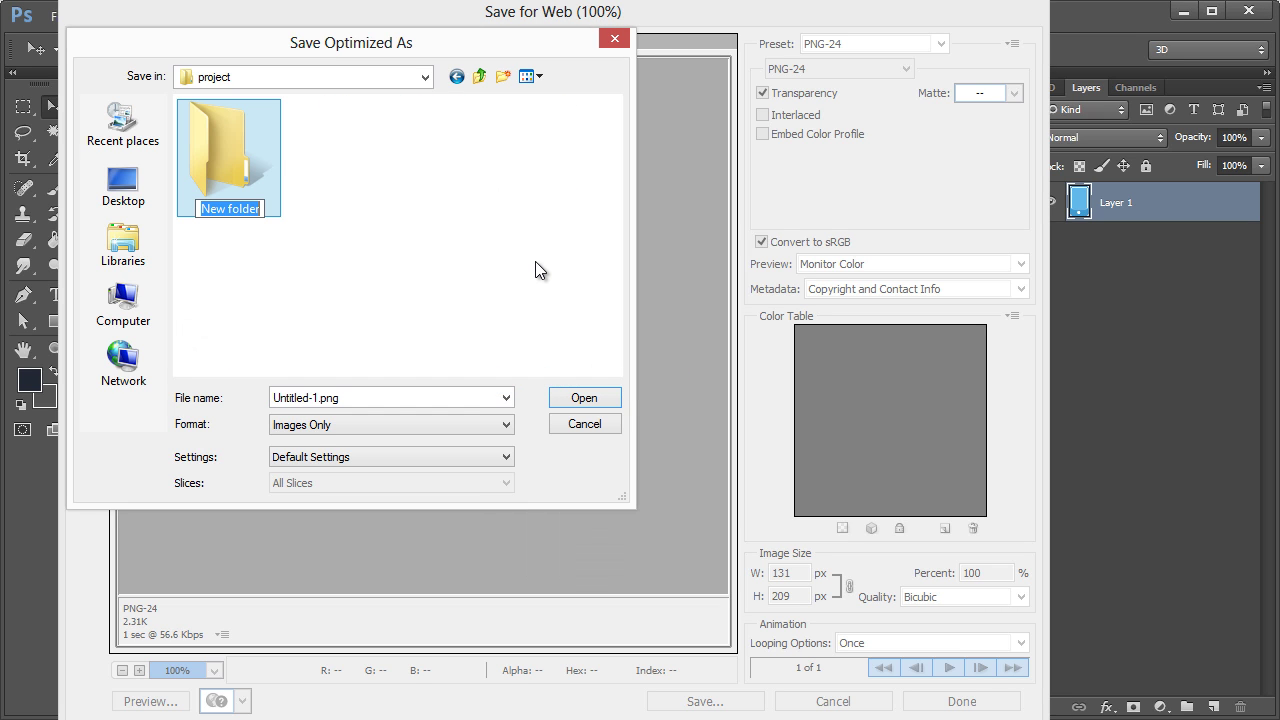
type("html")
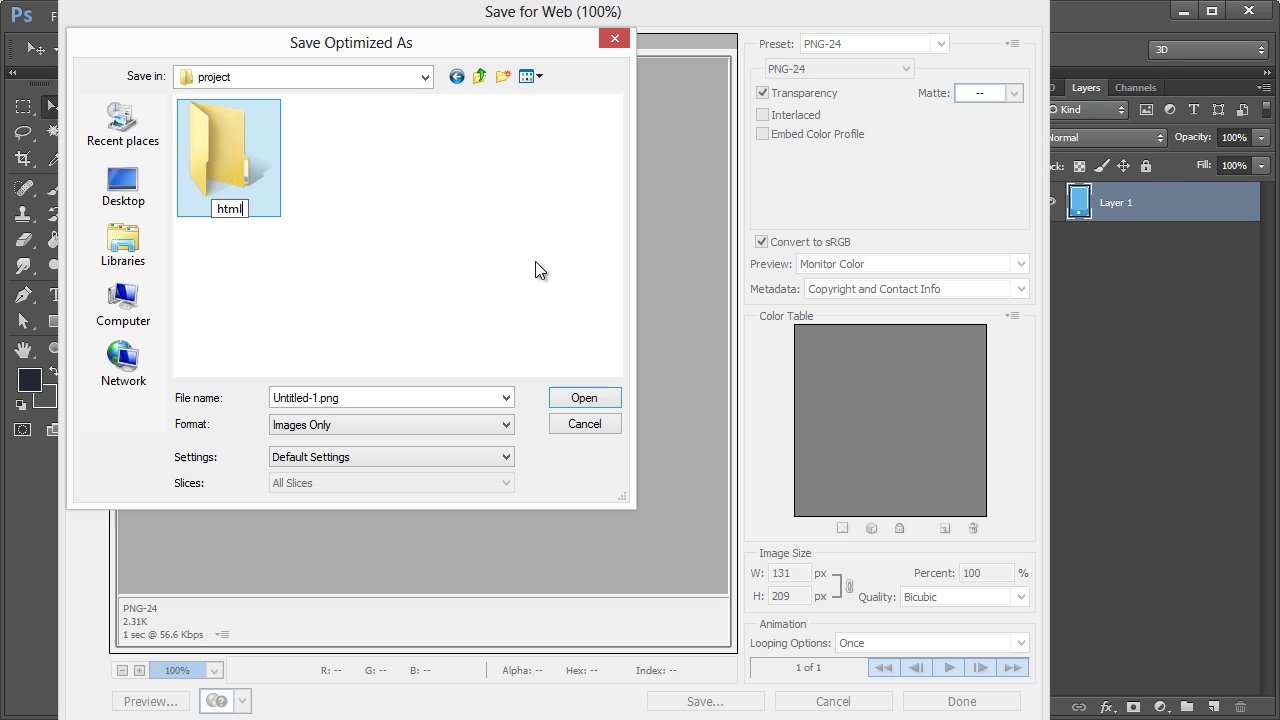
key("Return")
double_click(238, 183)
right_click(258, 216)
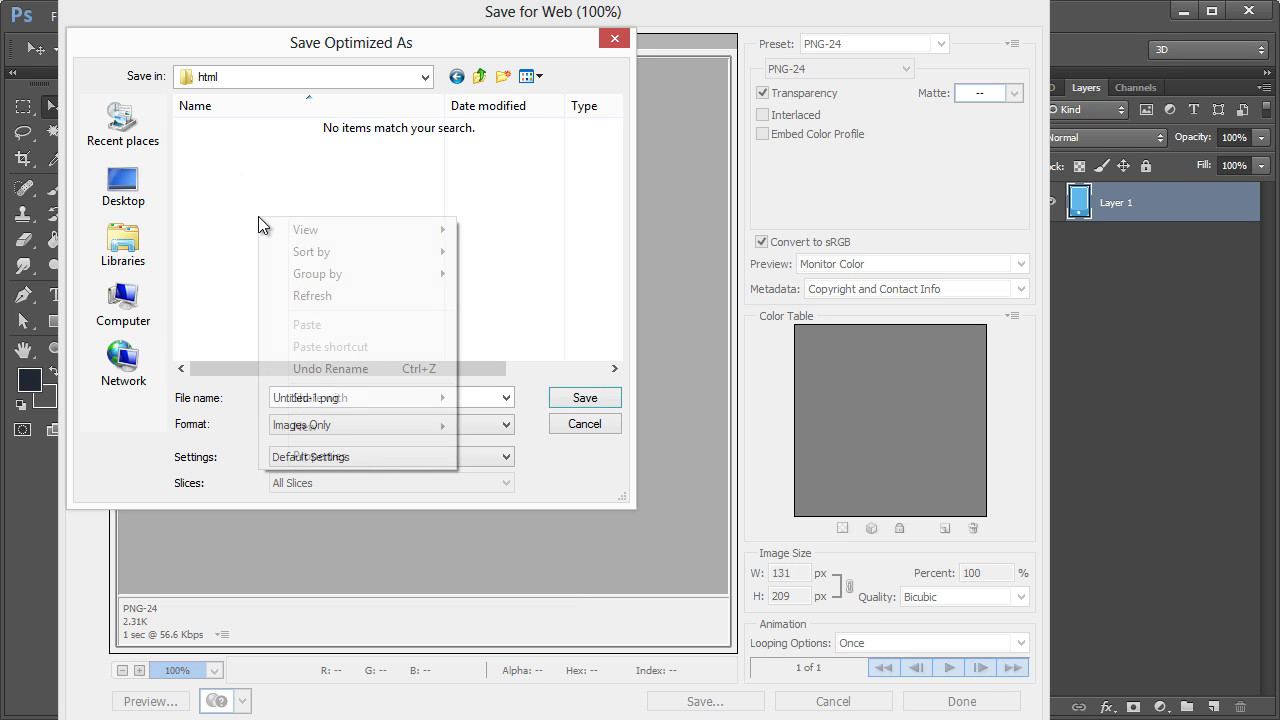
mouse_move(361, 425)
left_click(500, 427)
type("images")
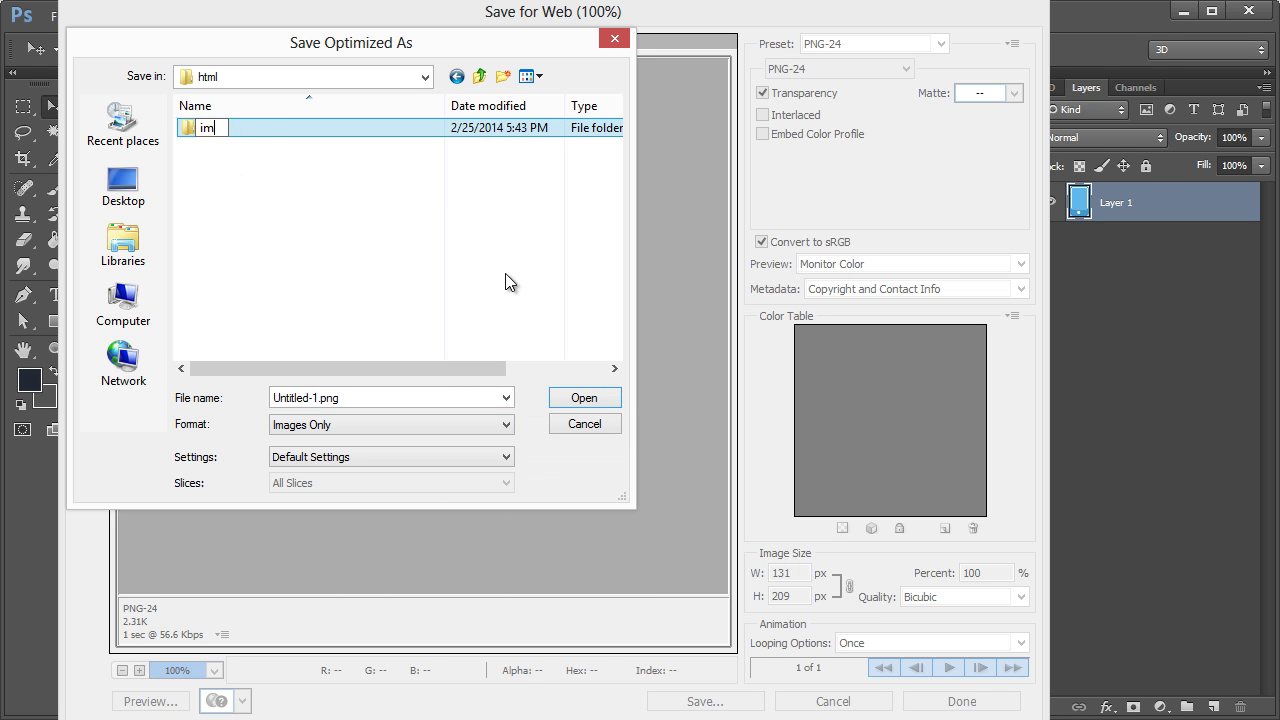
key("Return")
key("Return")
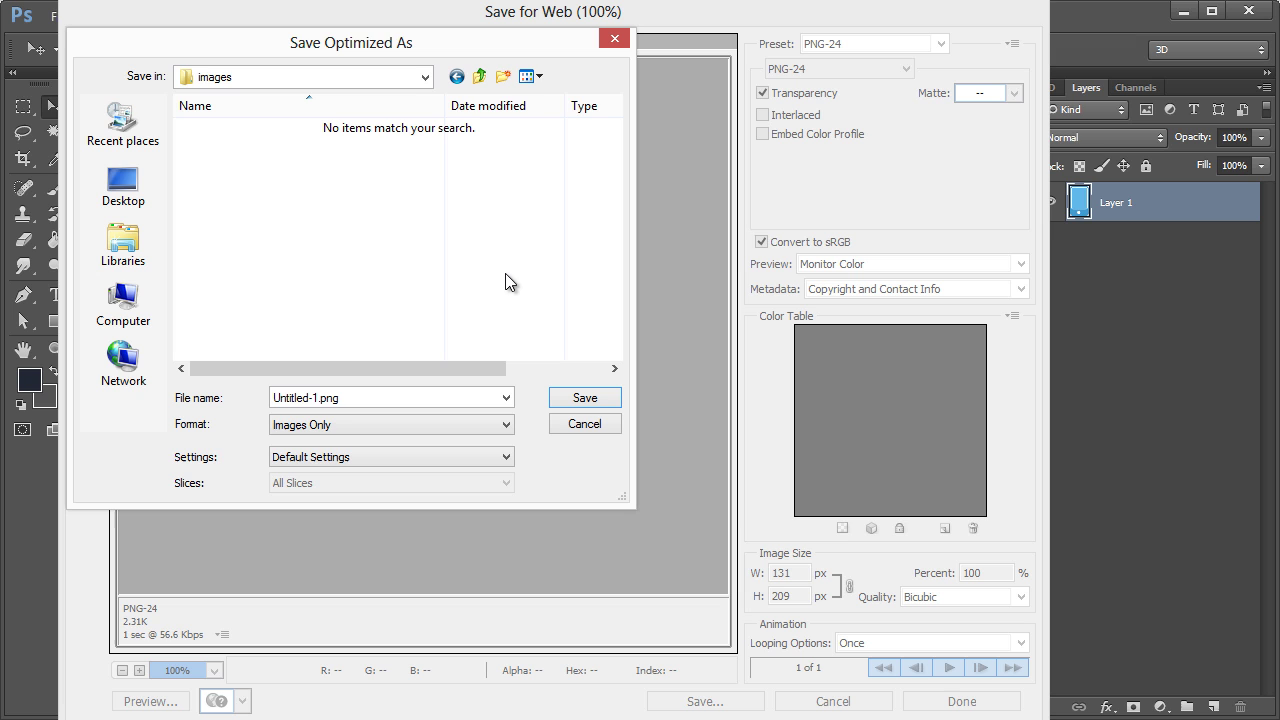
Step: Save the image as phone in the images folder
double_click(434, 390)
type("phone")
key("Return")
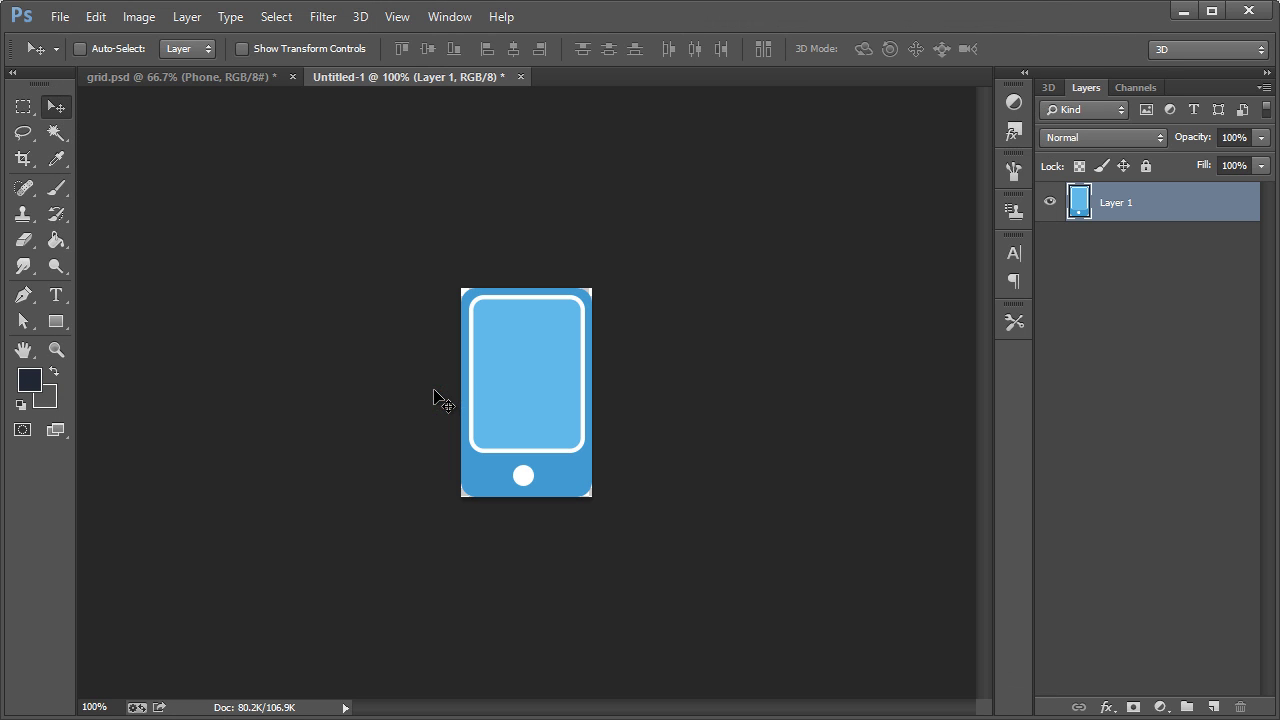
Step: In grid.psd, undo the Phone merge and merge the Tablet group into one layer
left_click(226, 77)
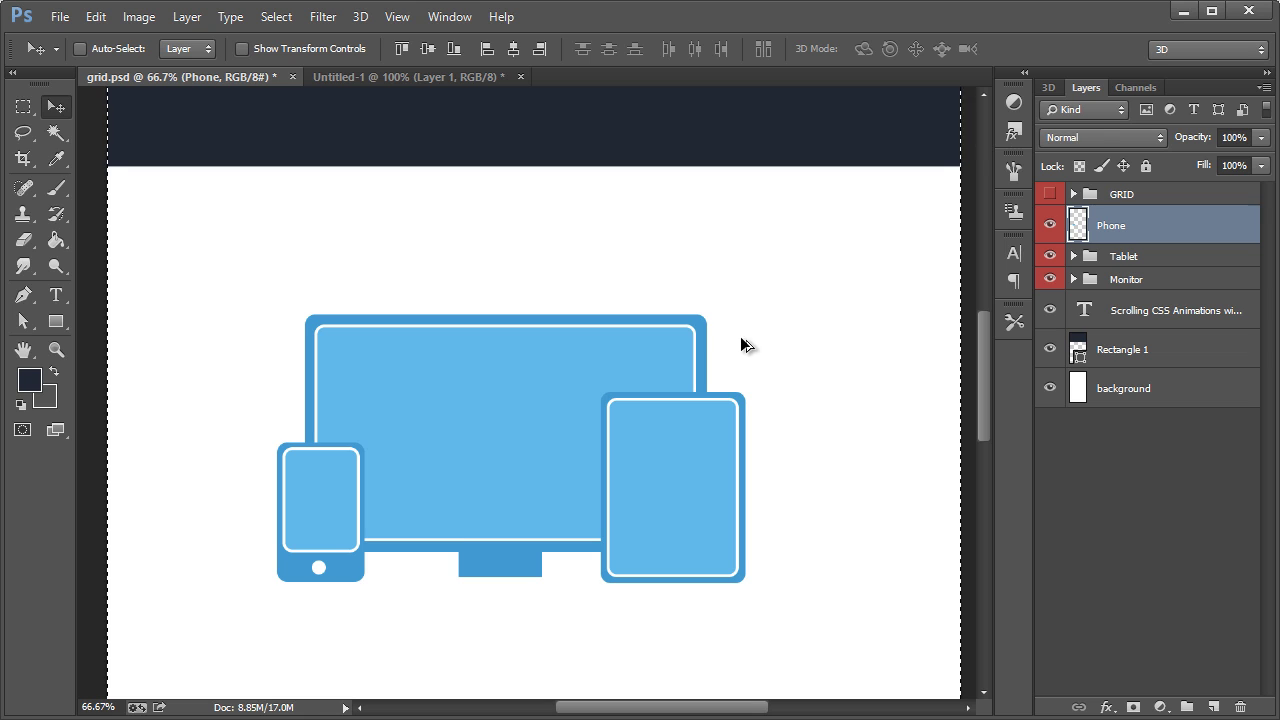
key("ctrl+z")
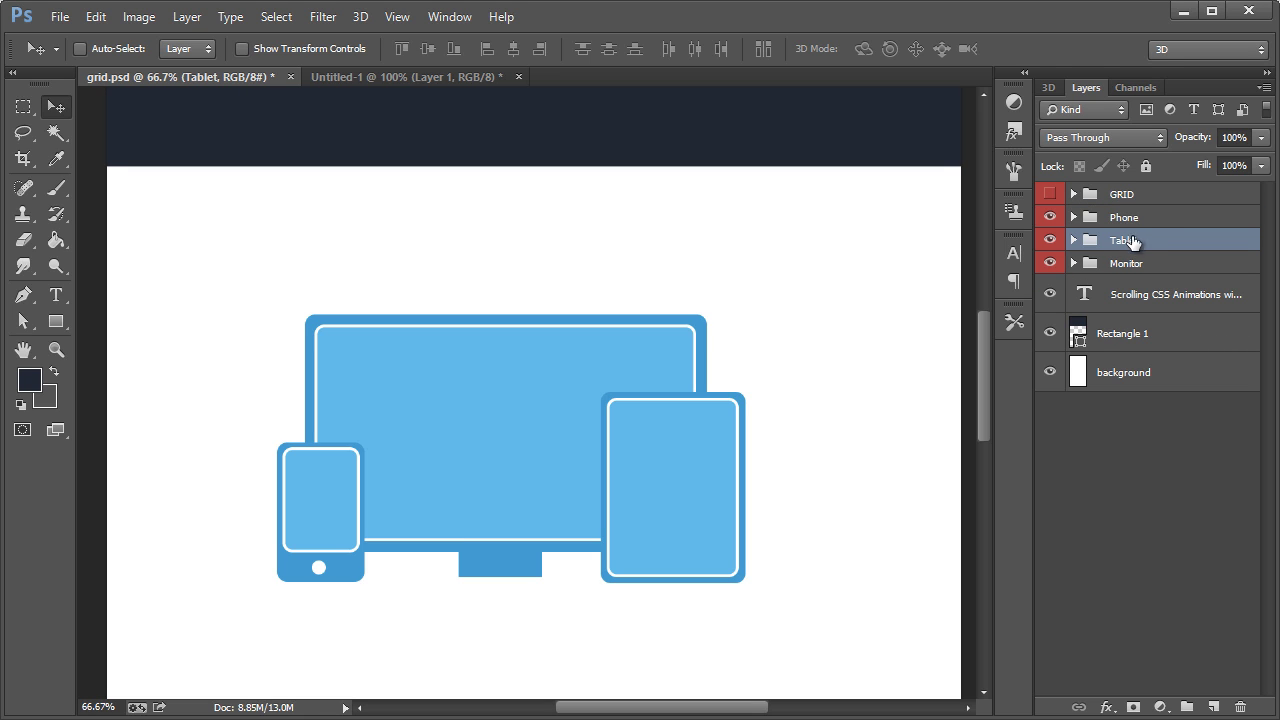
left_click(1142, 220)
left_click(1135, 243)
key("ctrl+e")
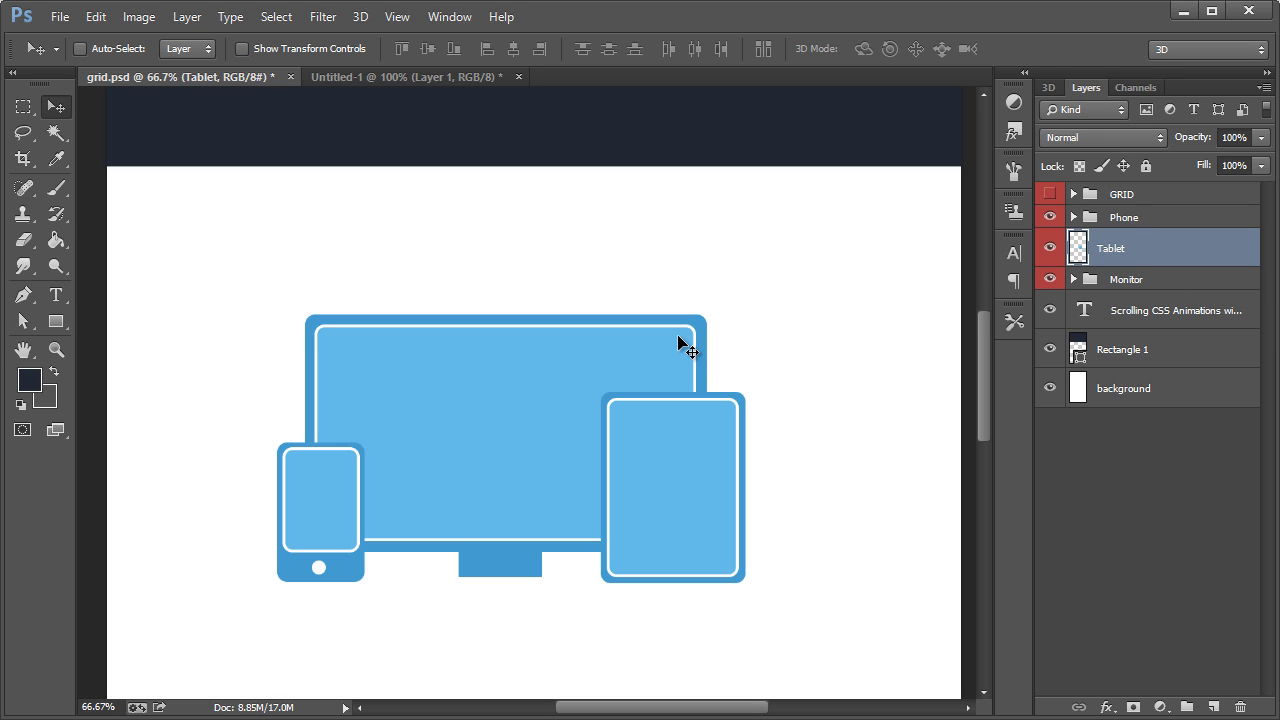
Step: Copy the tablet artwork and paste it into a new 217×287 document
key("ctrl+a")
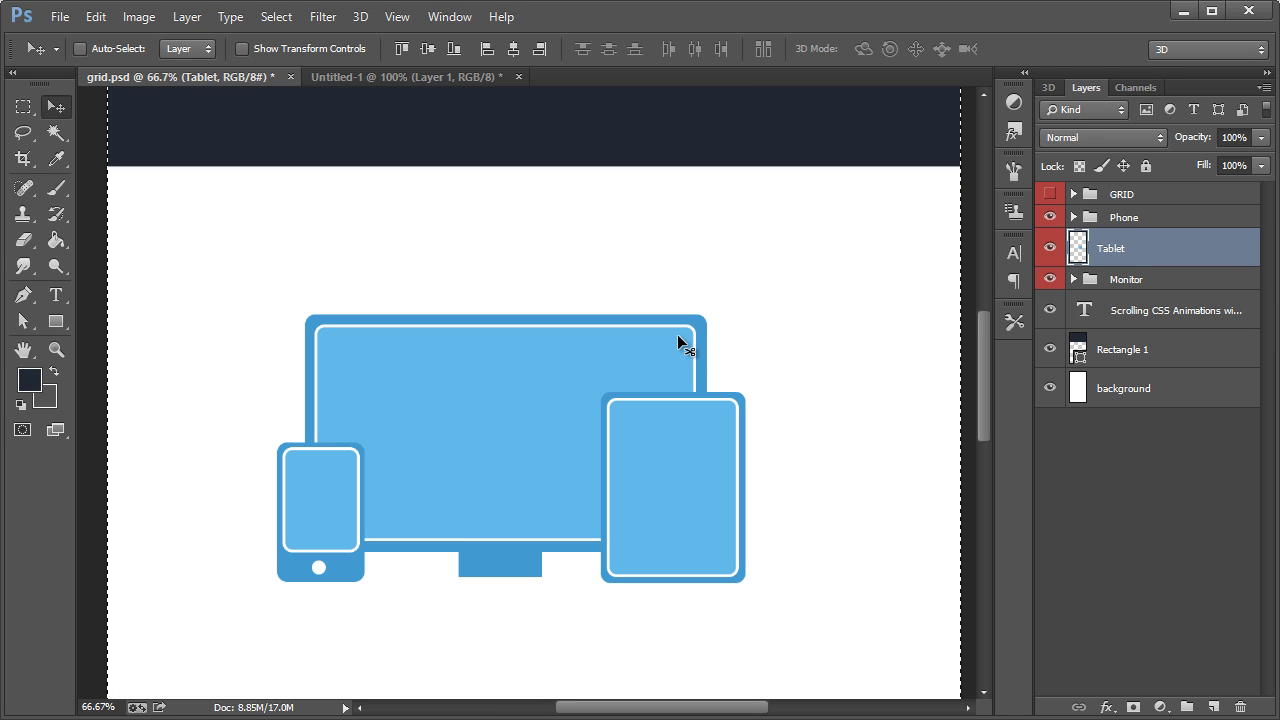
key("ctrl+c")
key("ctrl+n")
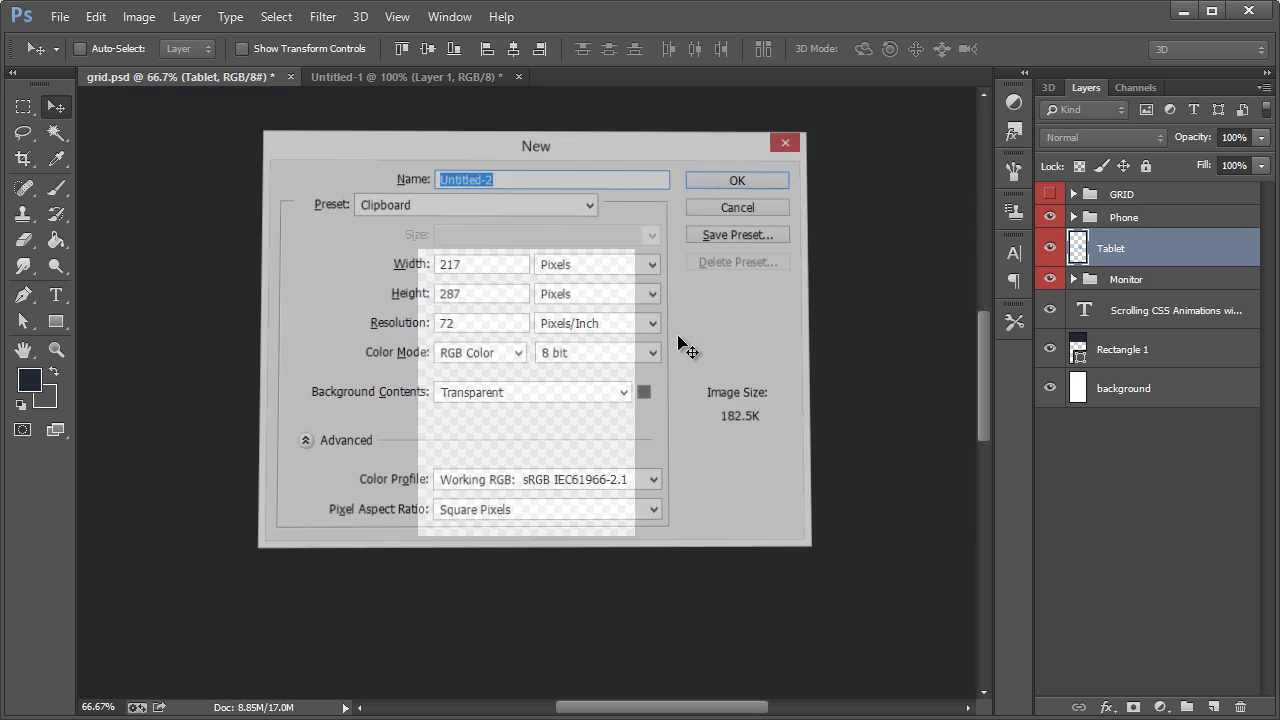
key("Return")
key("ctrl+v")
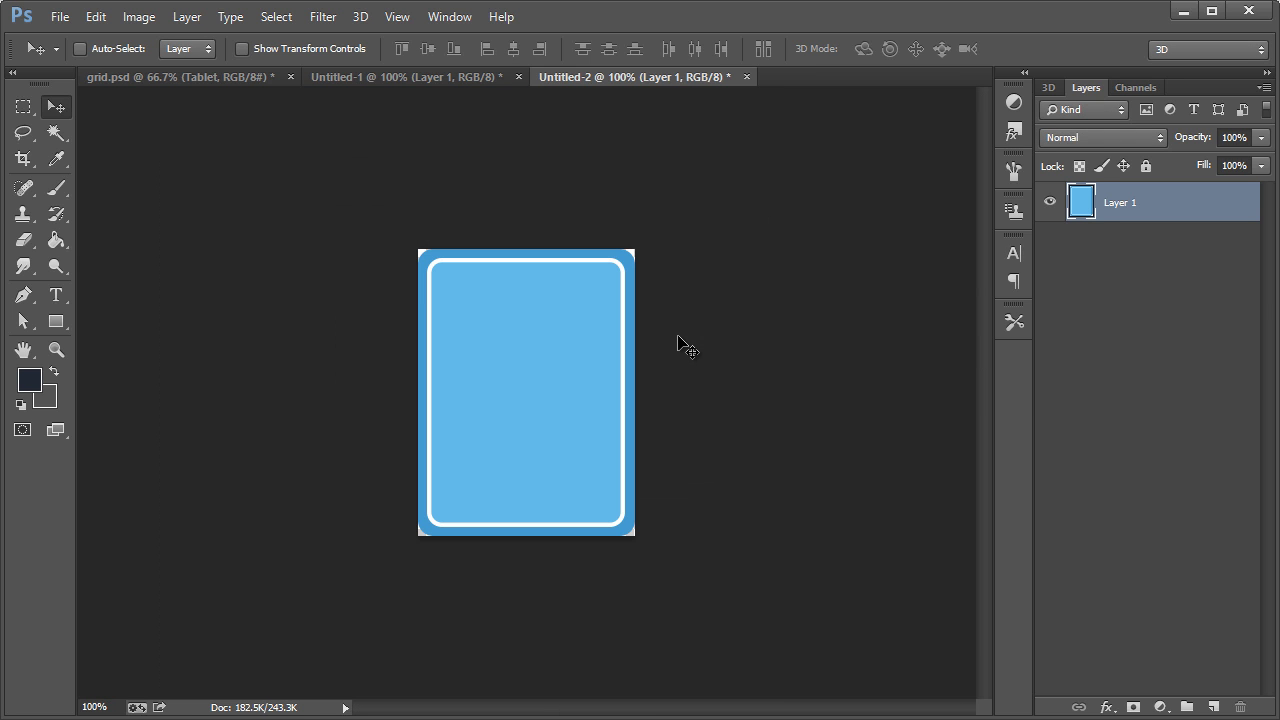
Step: Save the tablet image for web into the images folder and return to grid.psd
key("ctrl+alt+shift+s")
left_click(704, 702)
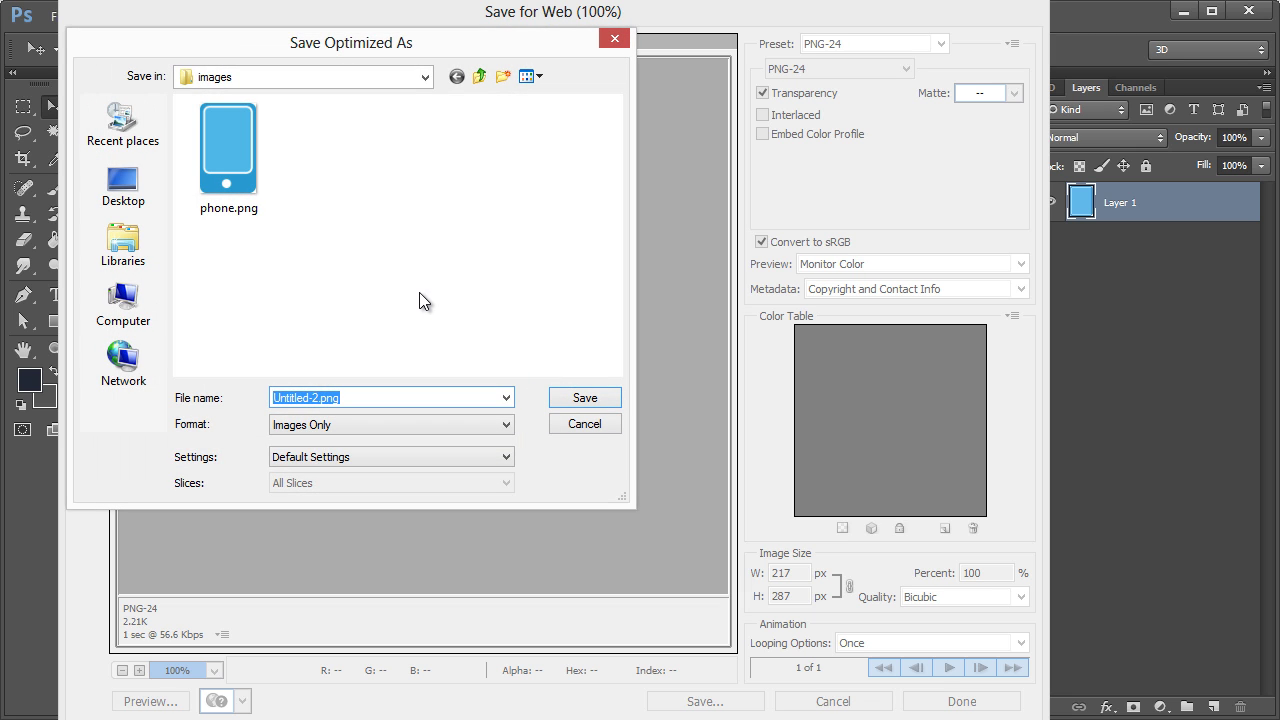
type("card")
key("Return")
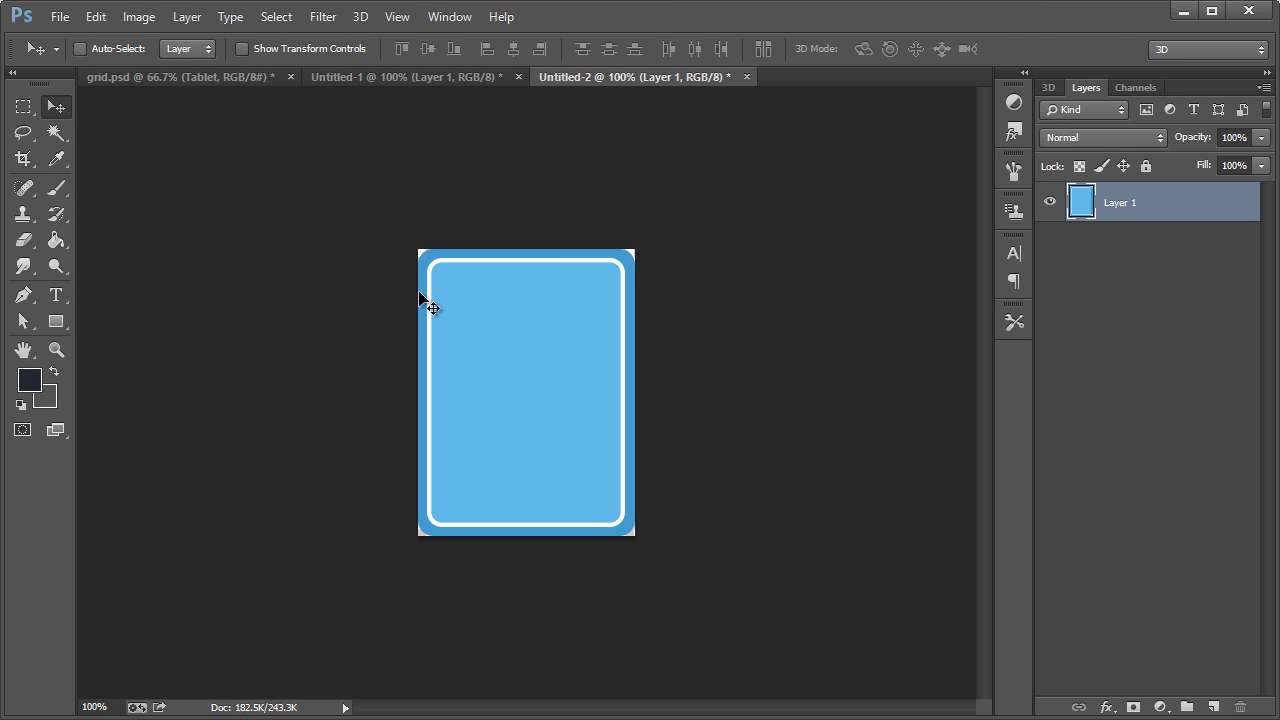
left_click(197, 80)
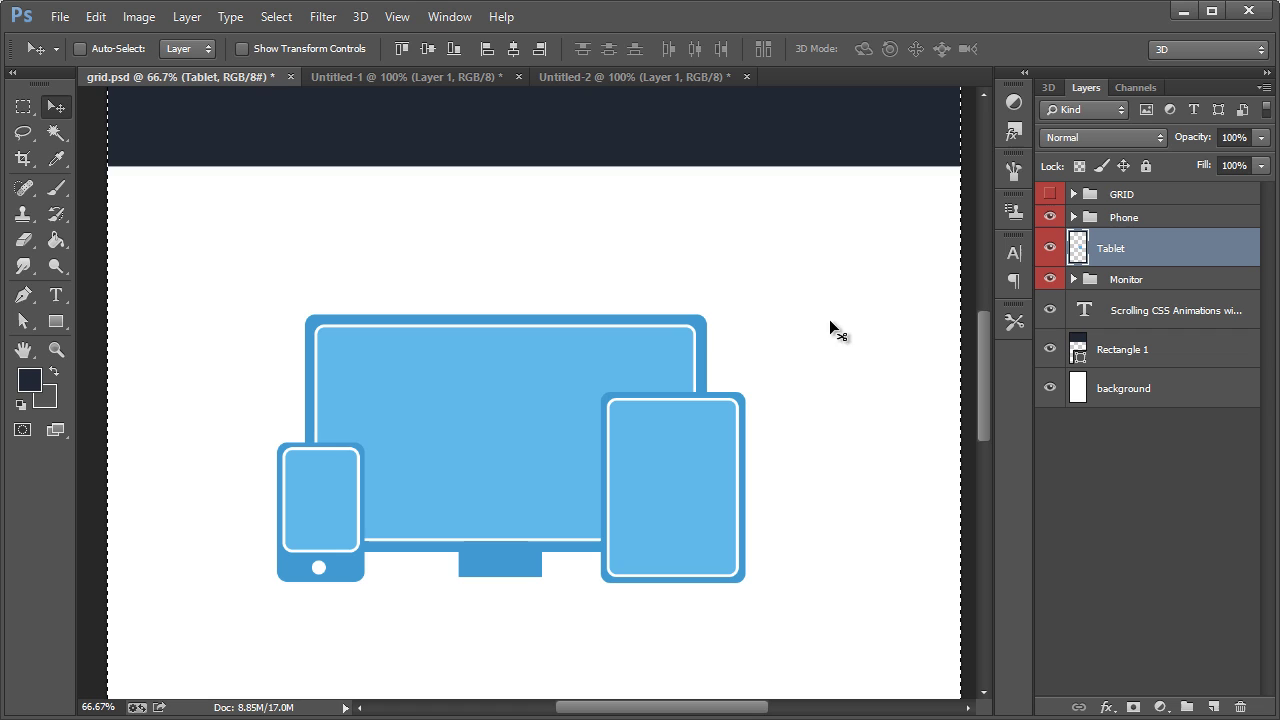
Step: Deselect, undo the Tablet merge, and merge the Monitor group into one layer
key("ctrl+alt+z")
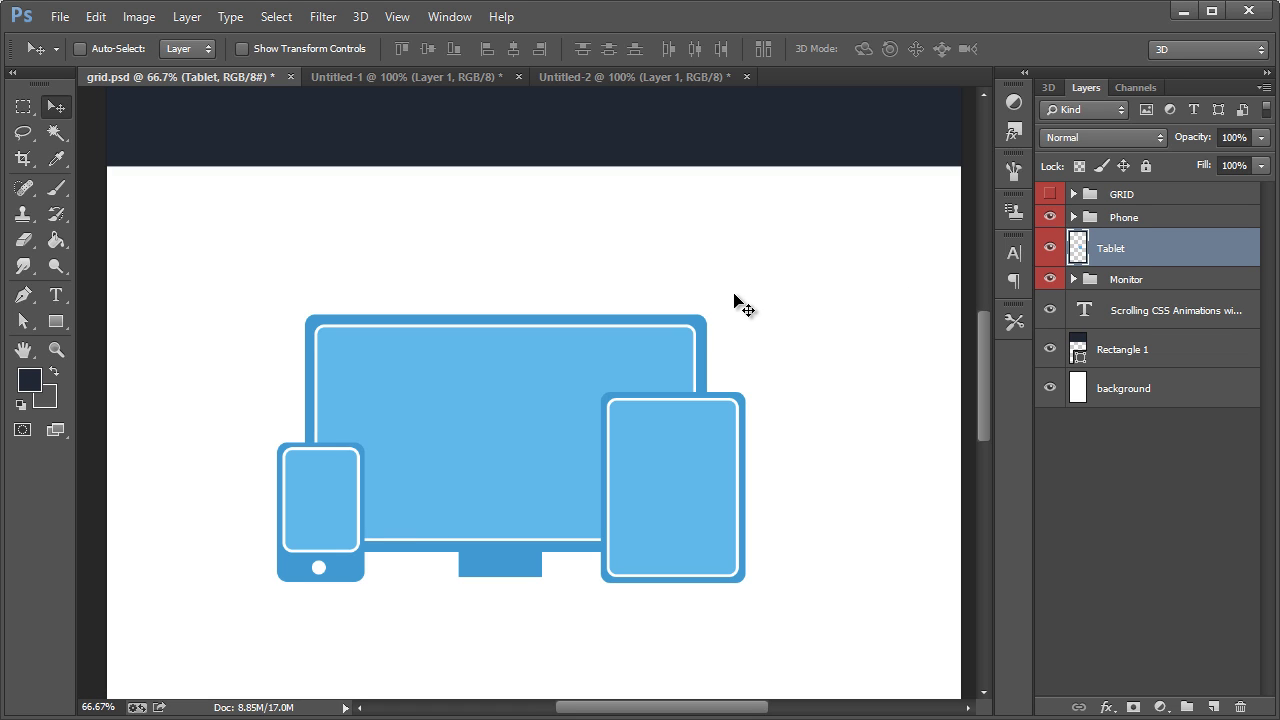
key("ctrl+alt+z")
left_click(1150, 268)
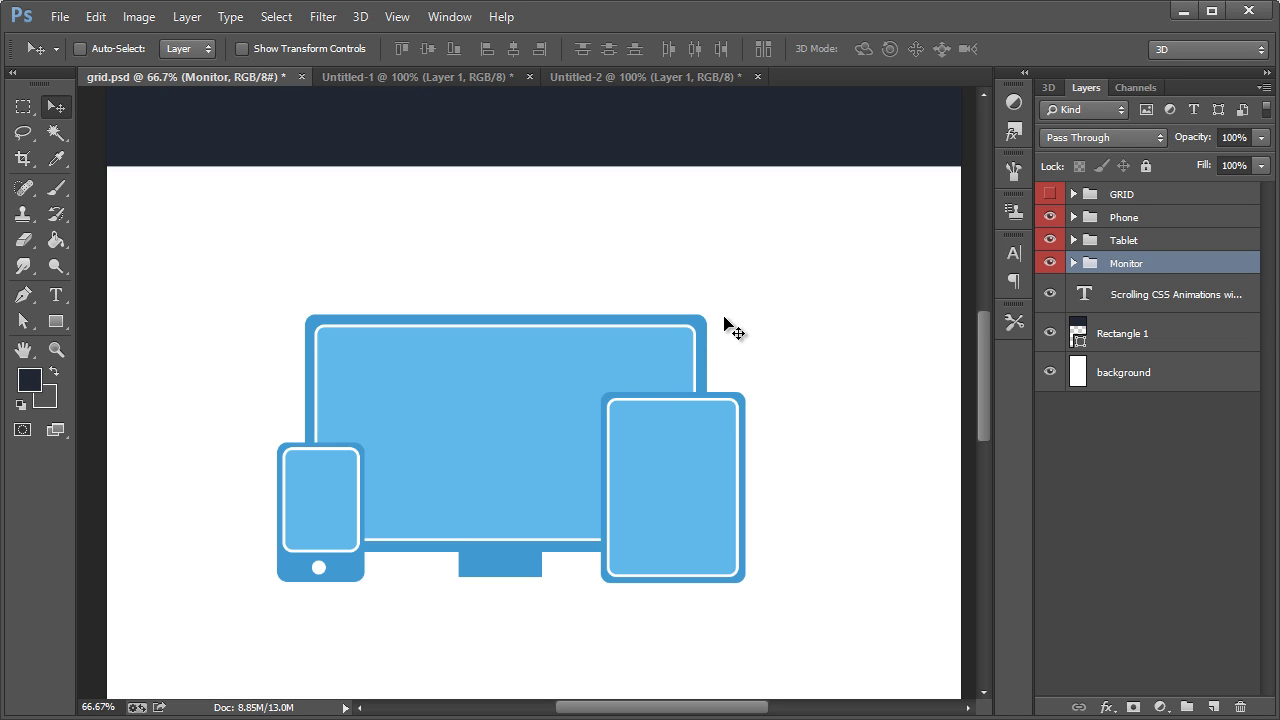
key("ctrl+e")
Step: Copy the monitor artwork into a new 602×394 document
key("ctrl+a")
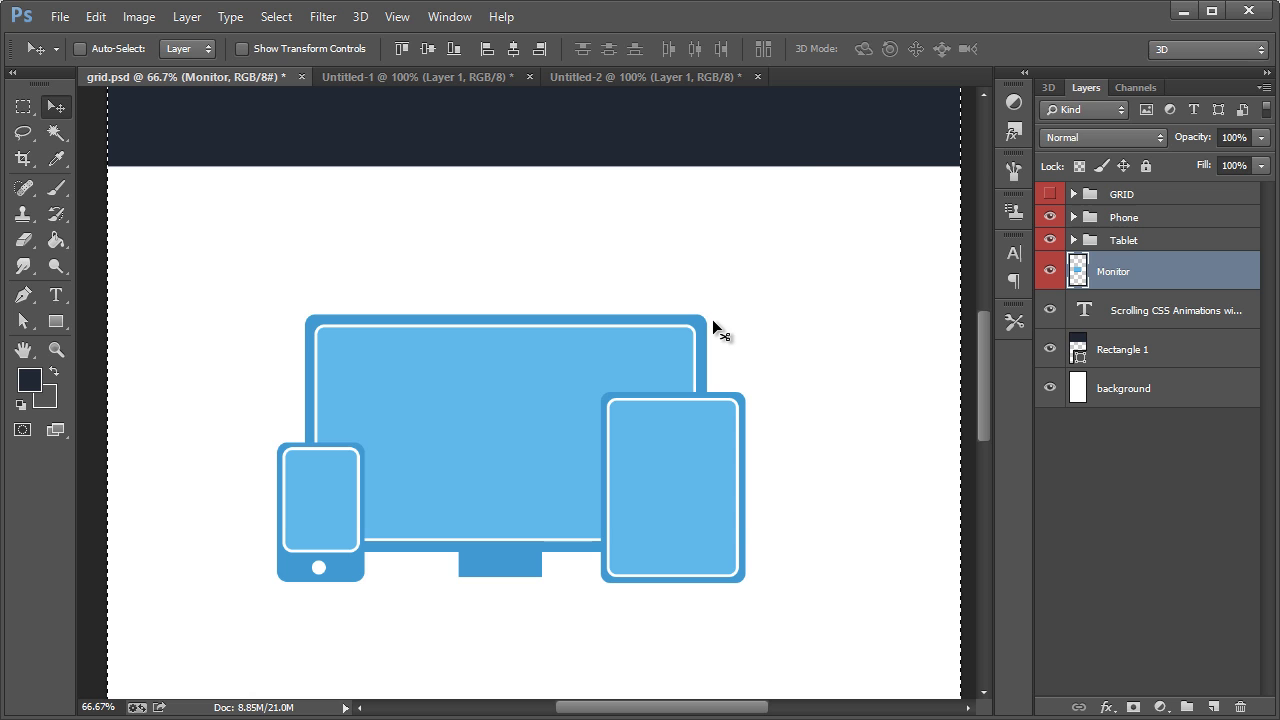
key("ctrl+n")
key("Return")
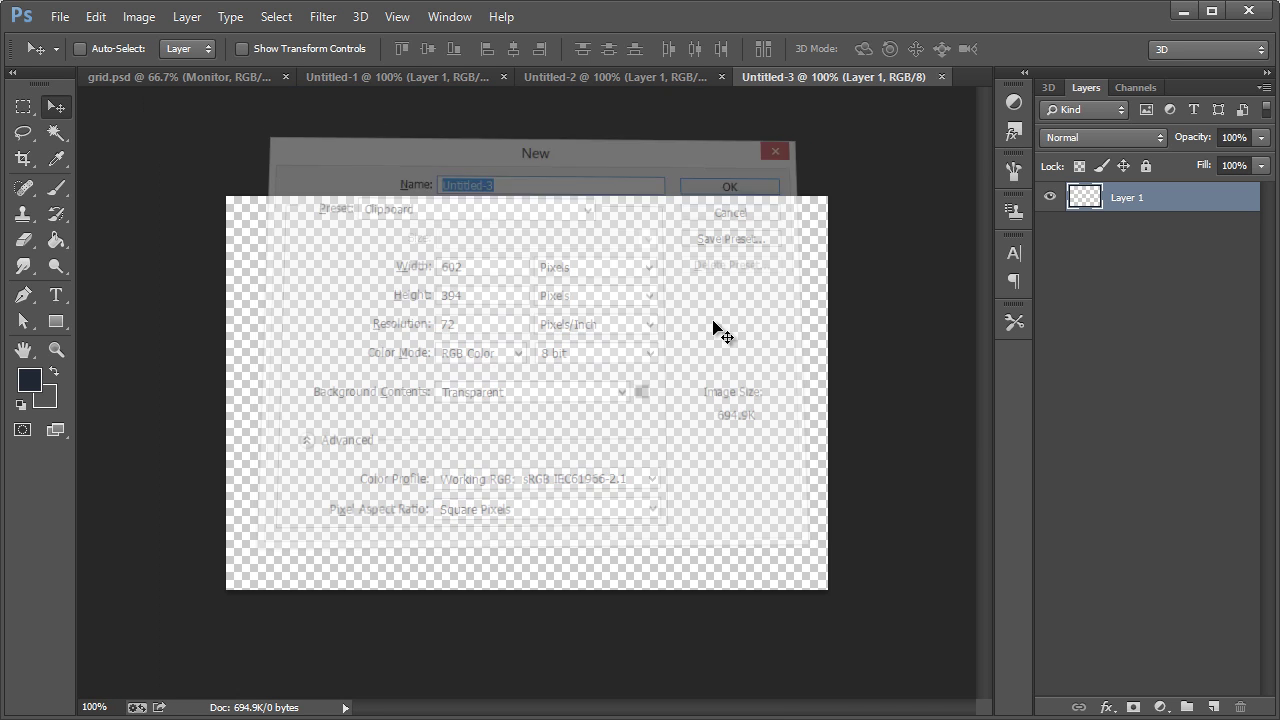
key("ctrl+v")
Step: Save it for web as 'monitor' in the images folder and return to grid.psd
key("ctrl+alt+shift+s")
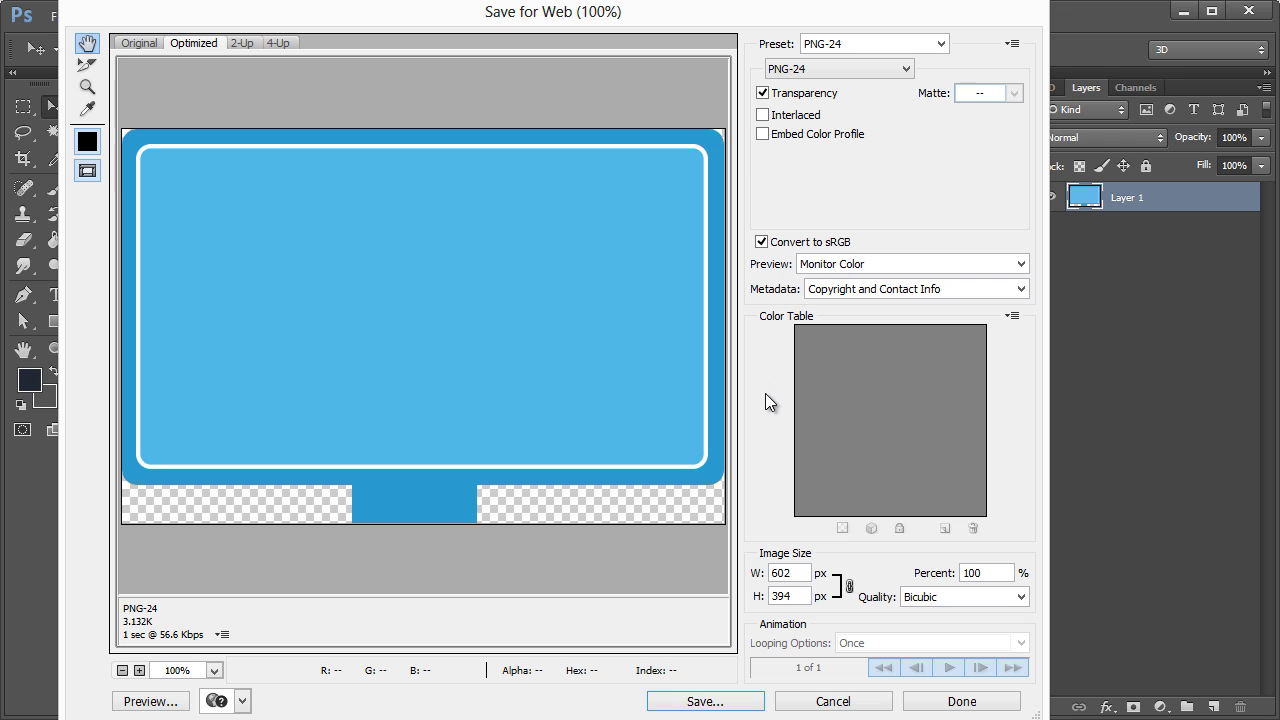
left_click(745, 700)
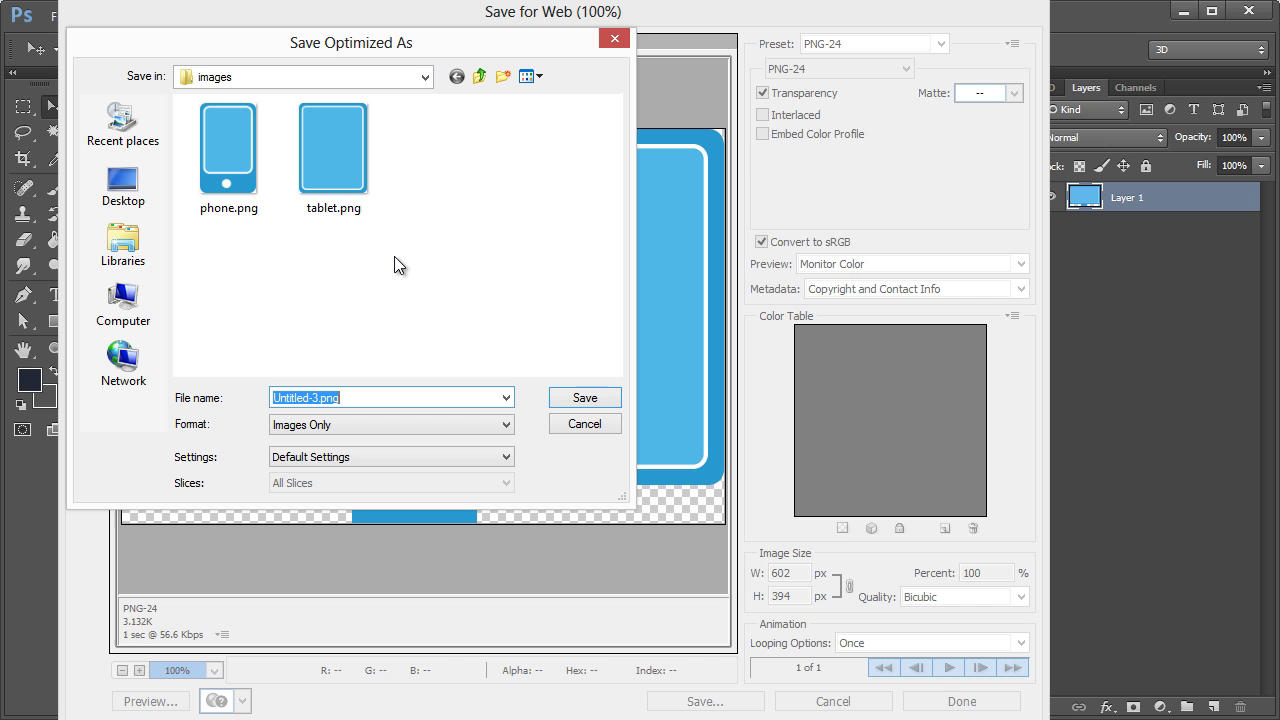
type("monitor")
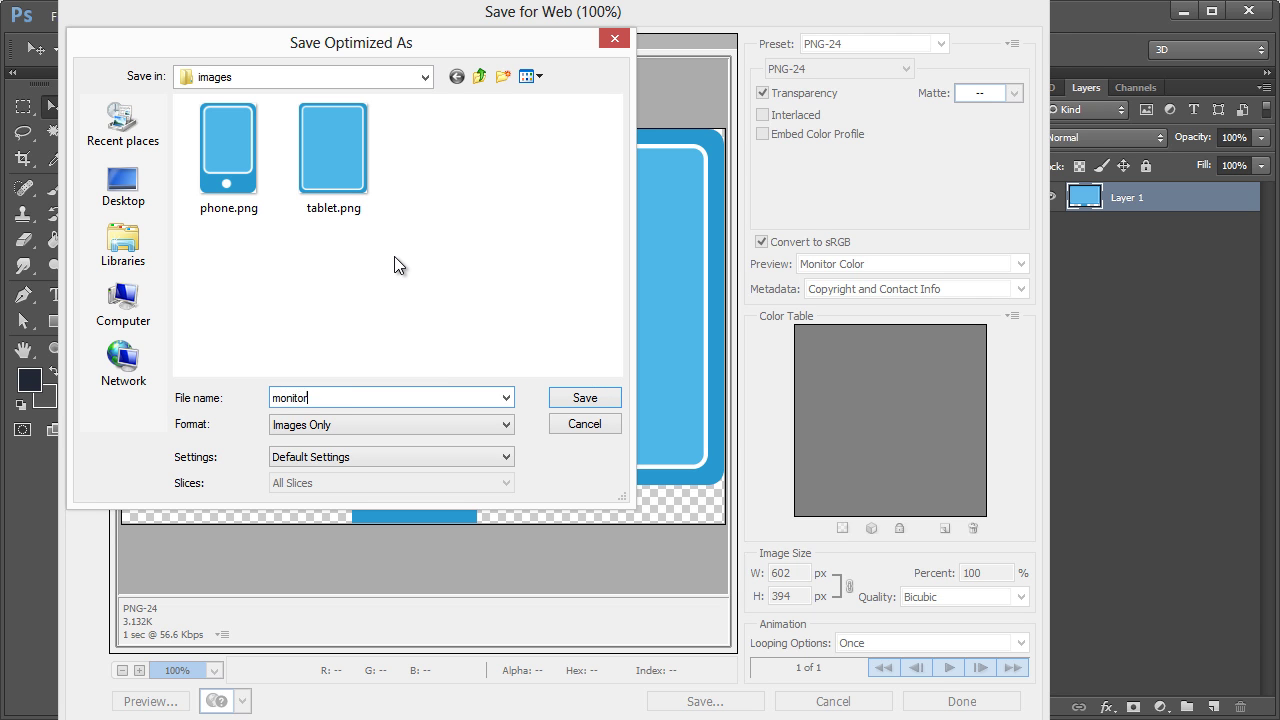
key("Return")
left_click(213, 76)
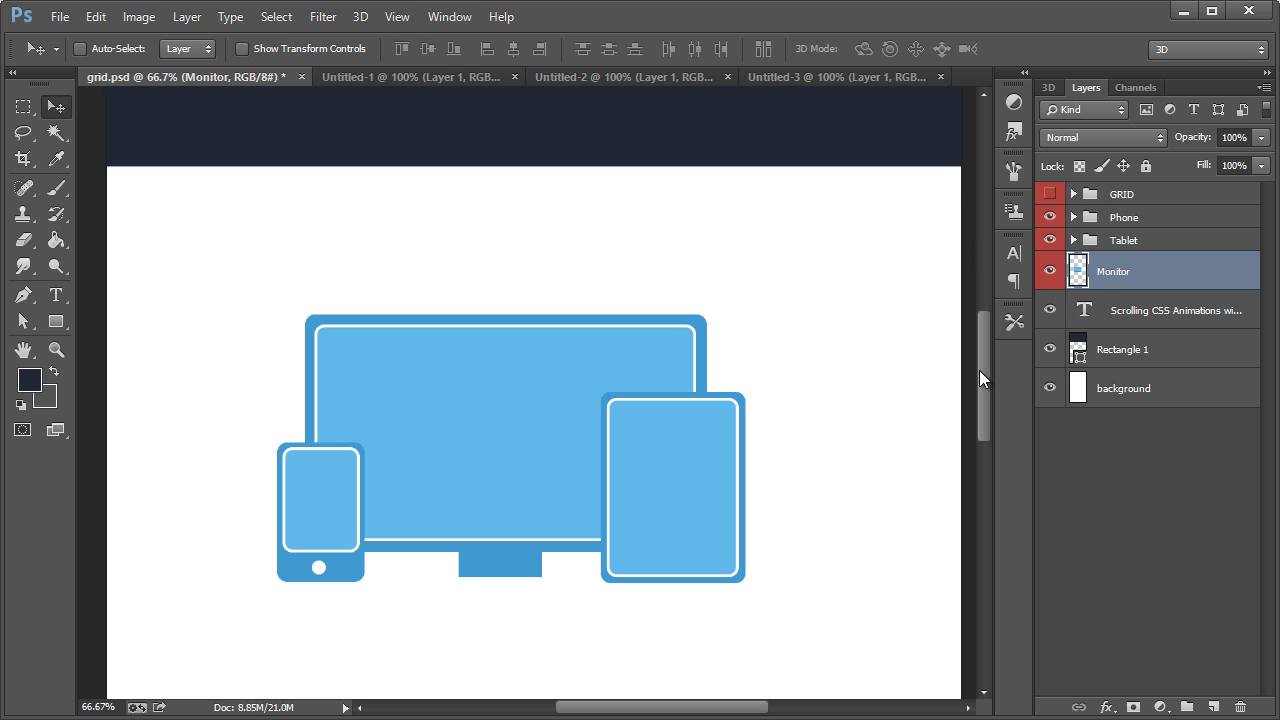
Step: Scroll the grid.psd canvas up to view the header design
mouse_move(979, 370)
left_mouse_down()
mouse_move(990, 262)
mouse_move(990, 387)
left_mouse_up()
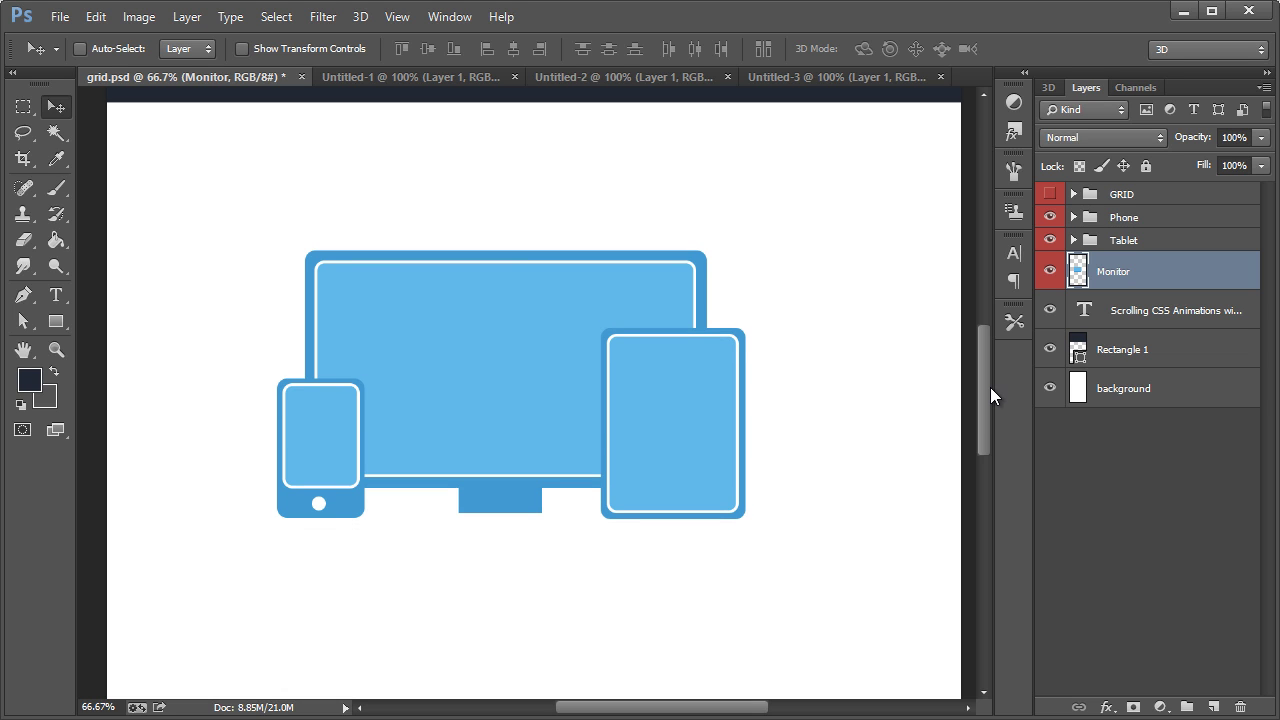
left_click_drag(989, 387, 990, 351)
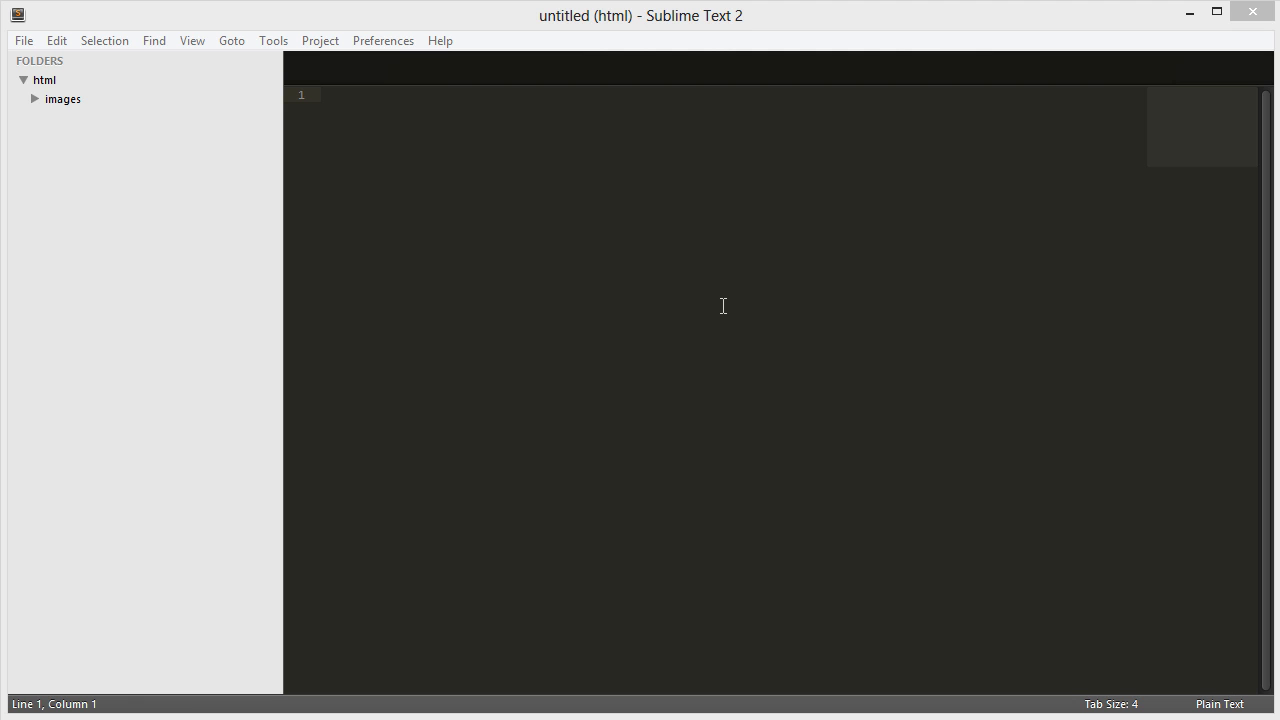
Step: Create a new empty file in Sublime Text 2
left_click(722, 305)
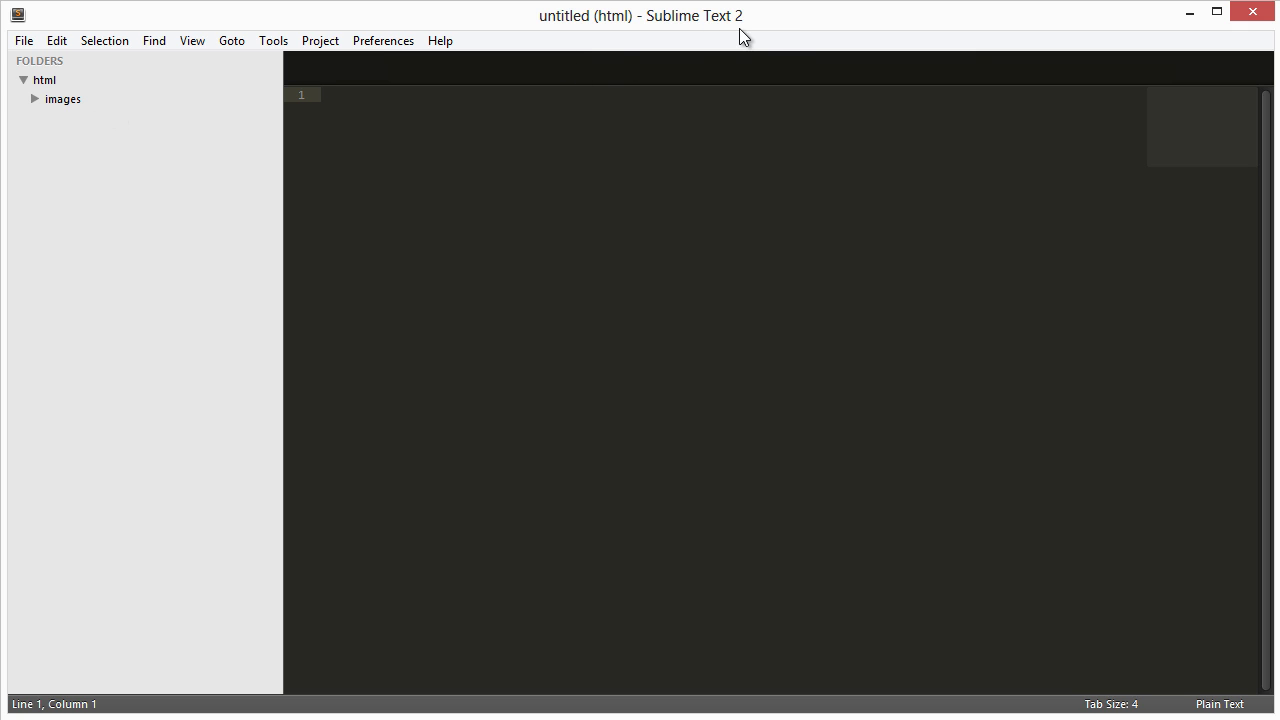
left_click(24, 42)
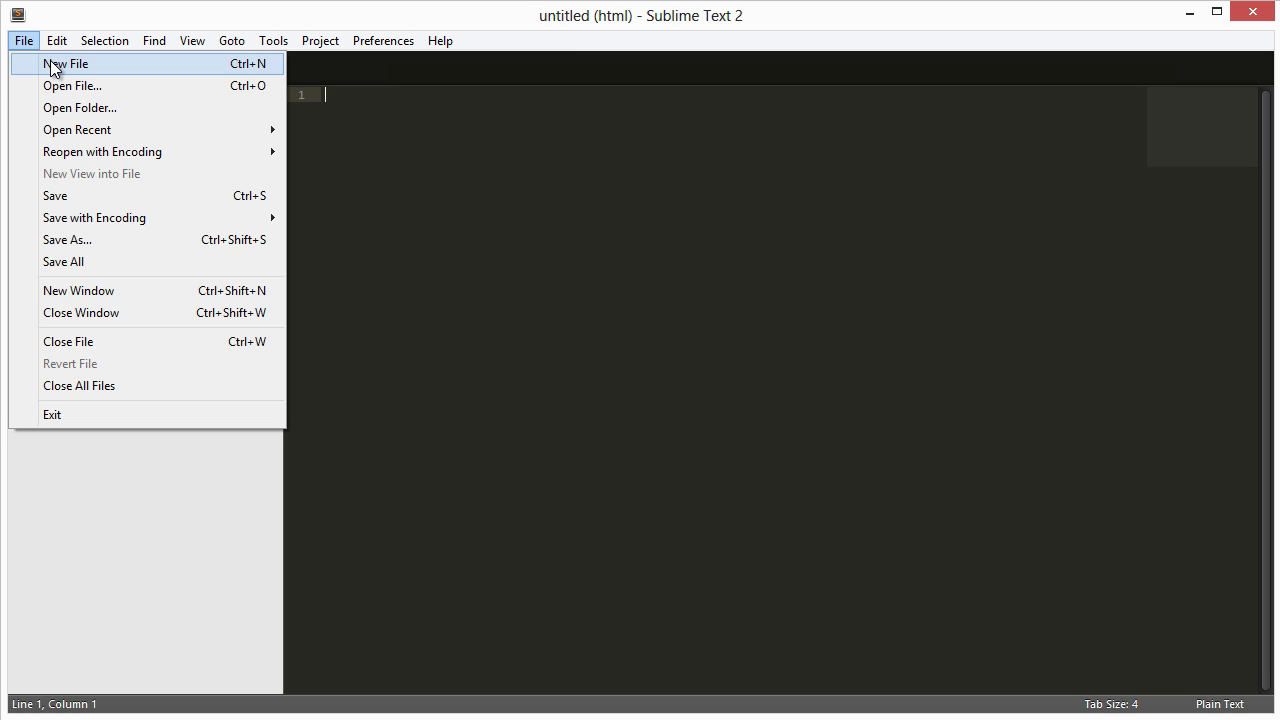
left_click(50, 62)
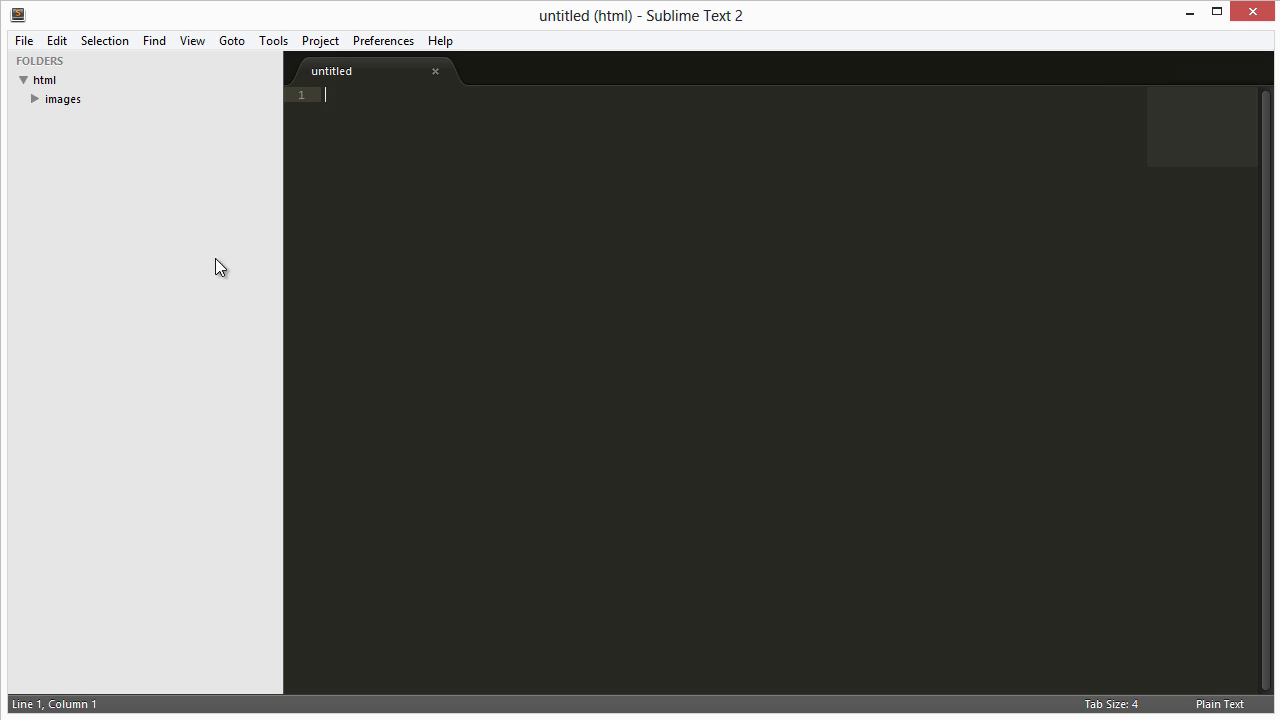
key("ctrl+s")
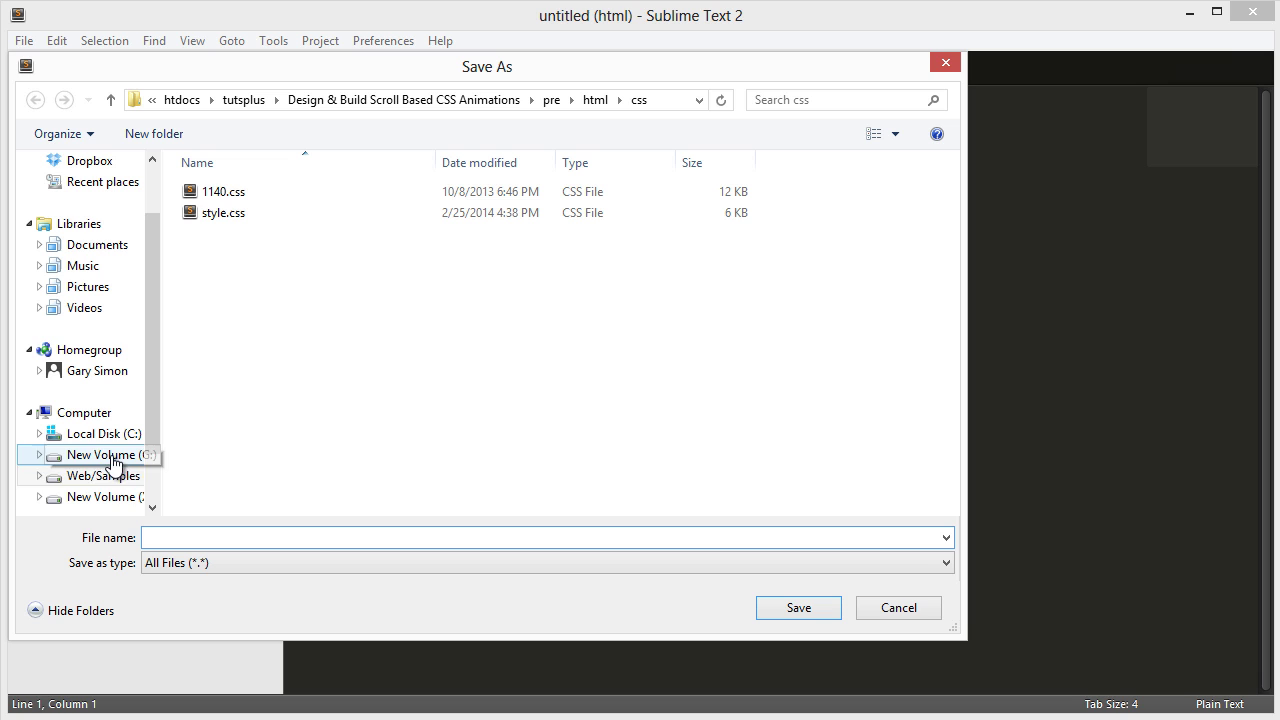
Step: Save the new file as index.html in the project's html folder
left_click(86, 183)
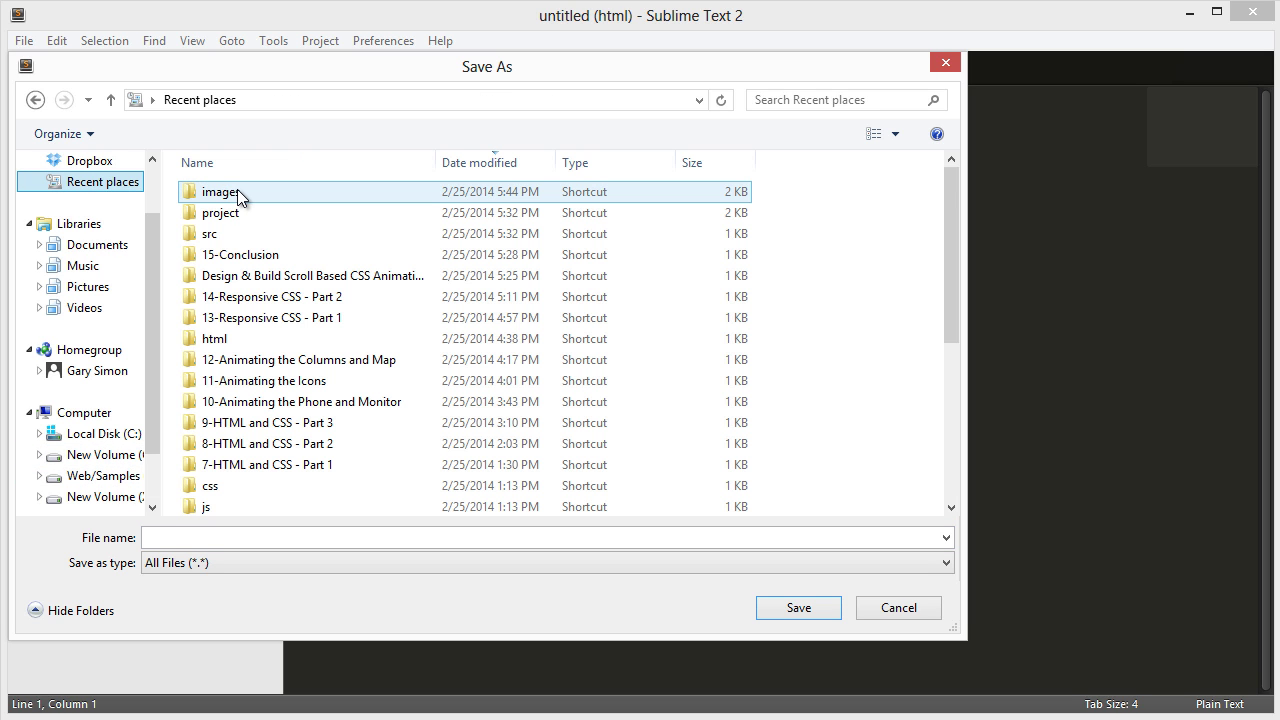
double_click(243, 213)
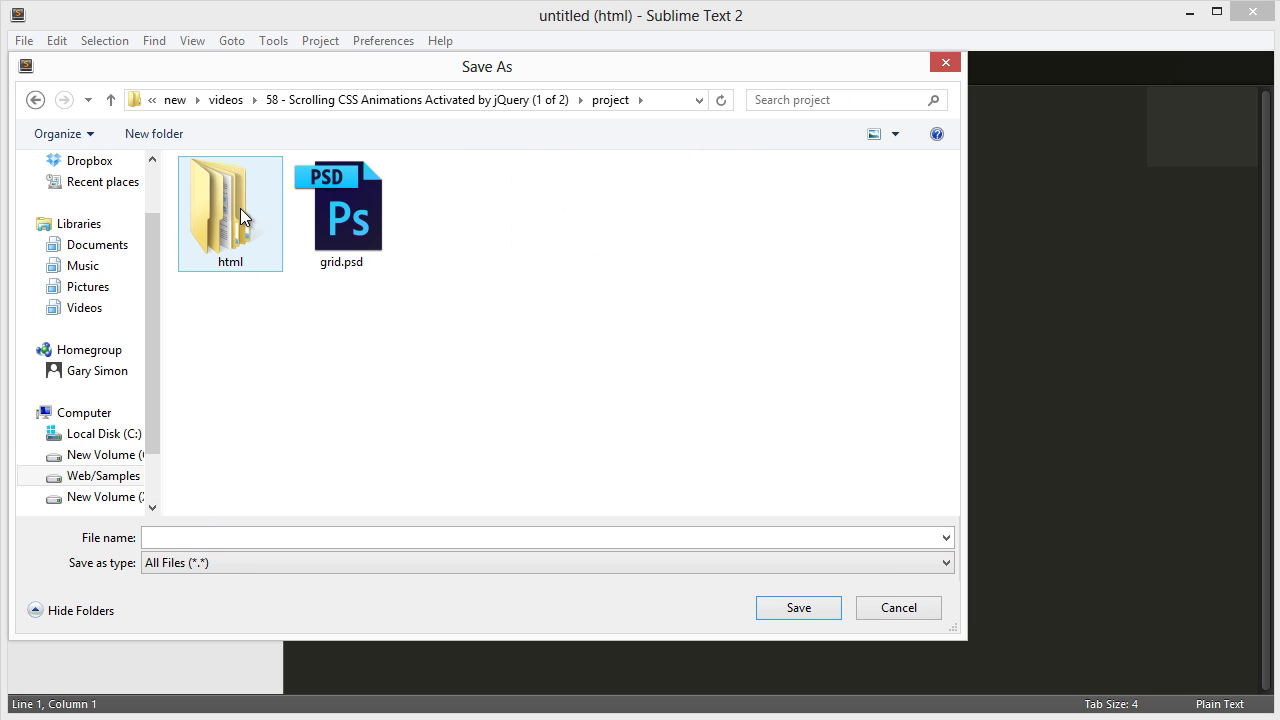
double_click(252, 222)
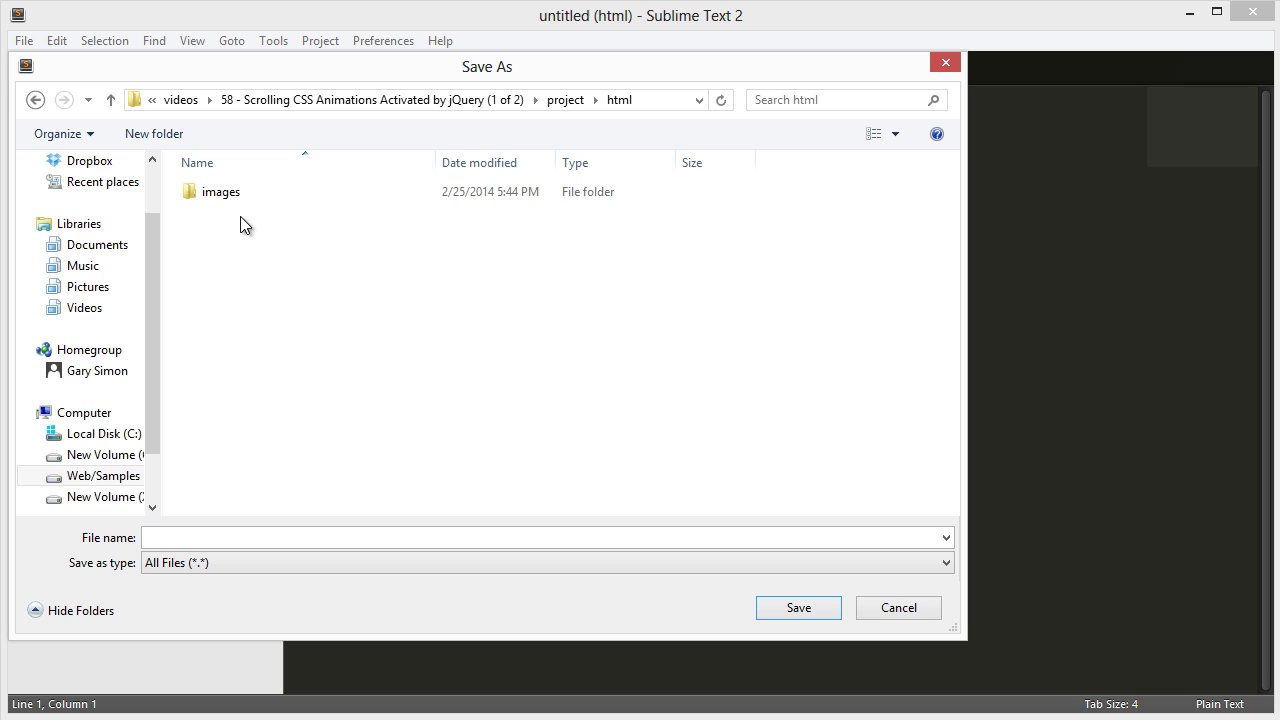
left_click(334, 537)
type("index.html")
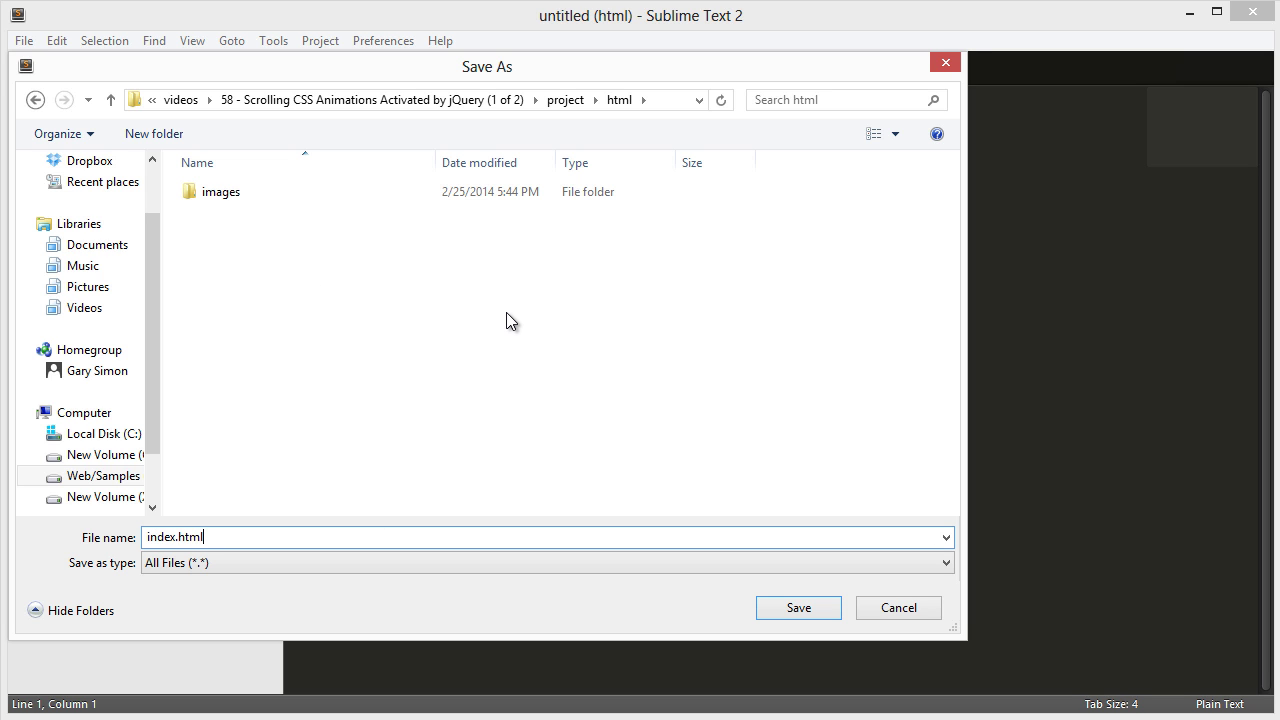
key("Return")
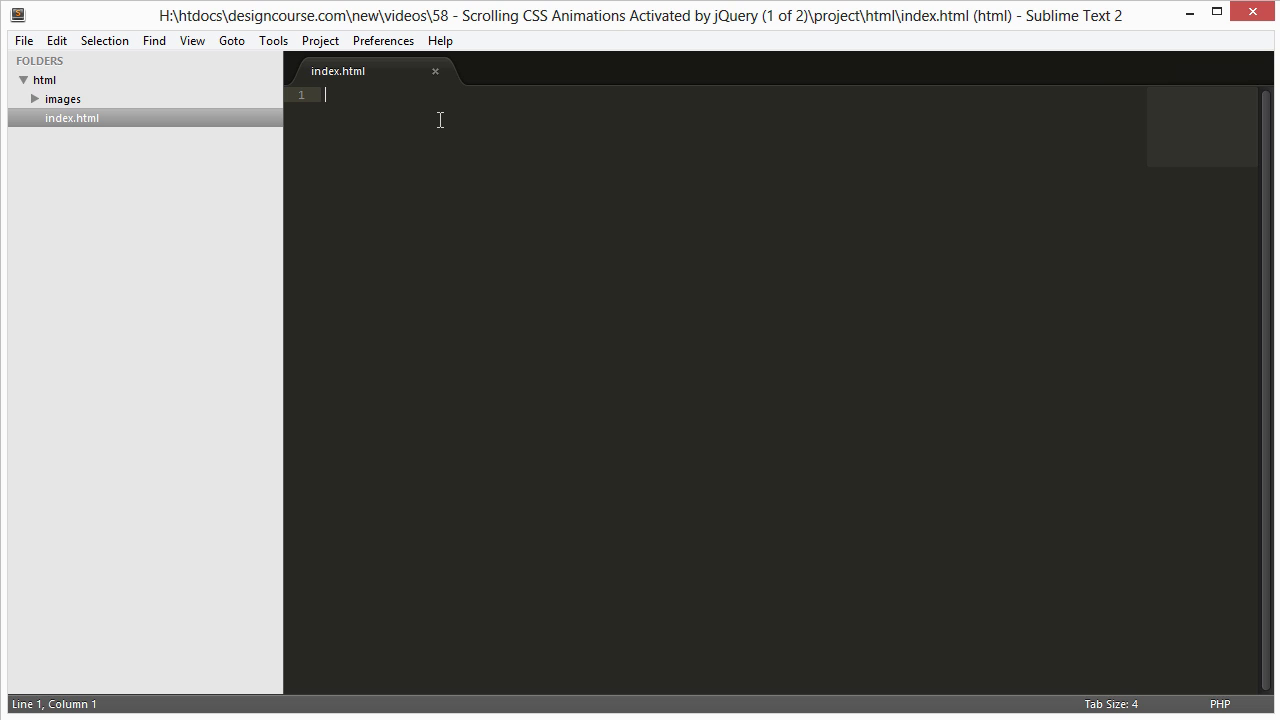
Step: Type the doctype, an <html lang="en"> tag and an empty head element
type("<!doc")
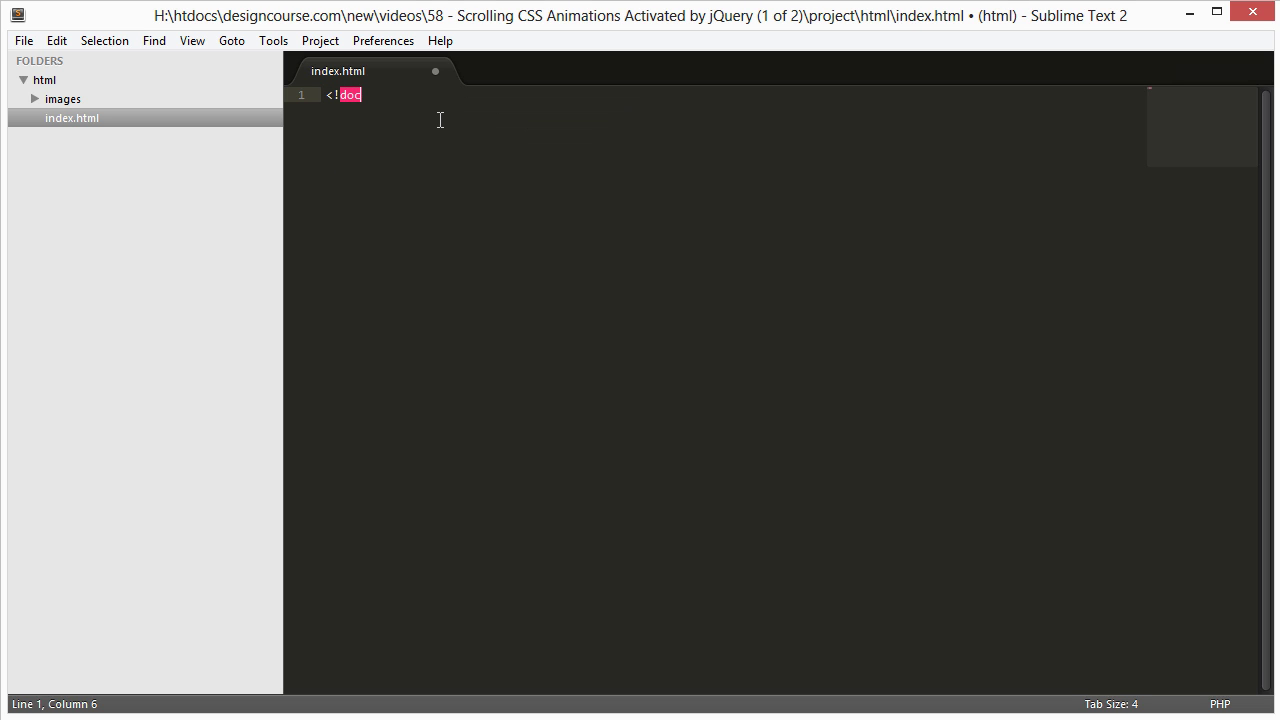
type("type html")
key("Return")
type("<")
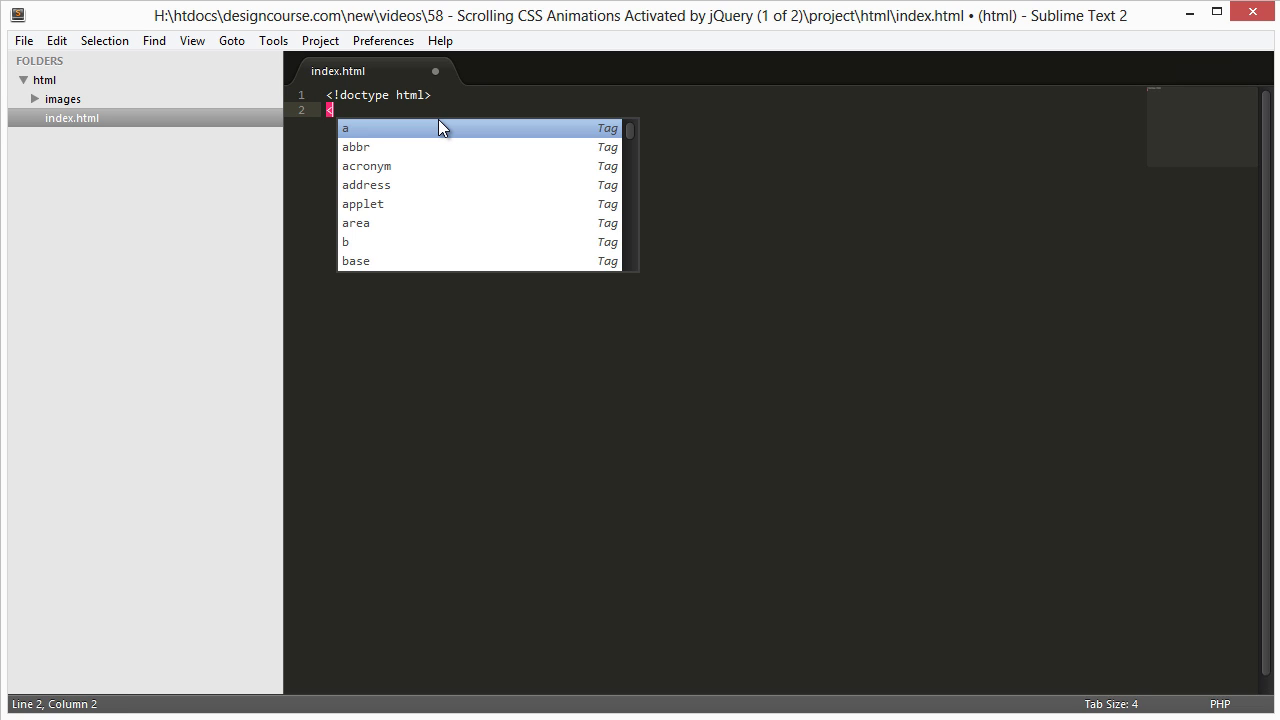
type("html lang=\"en\"")
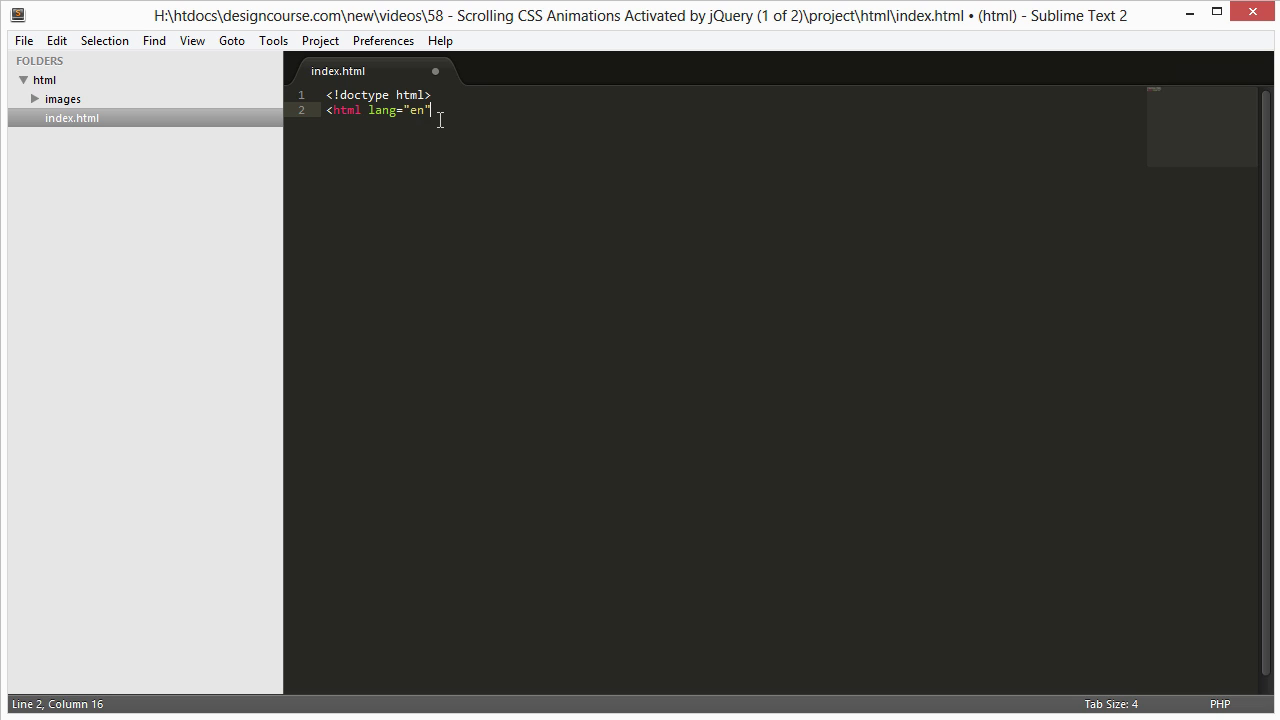
type(">")
key("Return")
type("<head>")
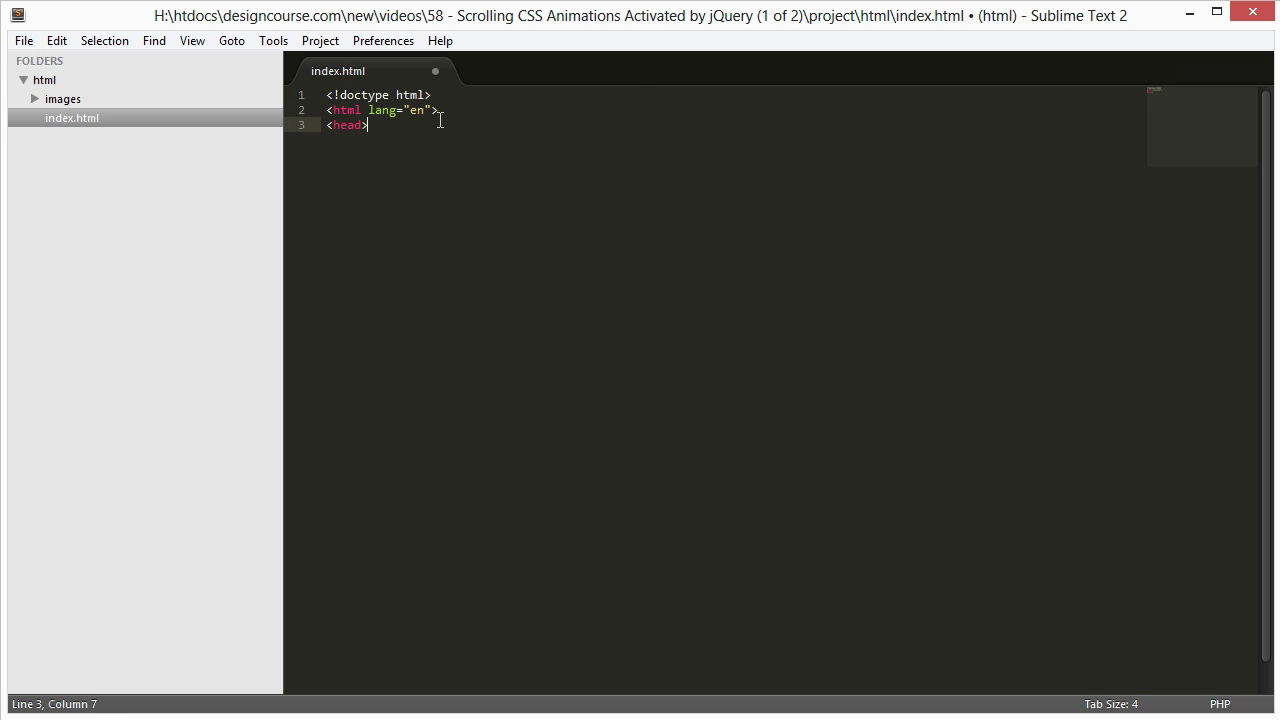
key("Return")
key("Return")
type("</head>")
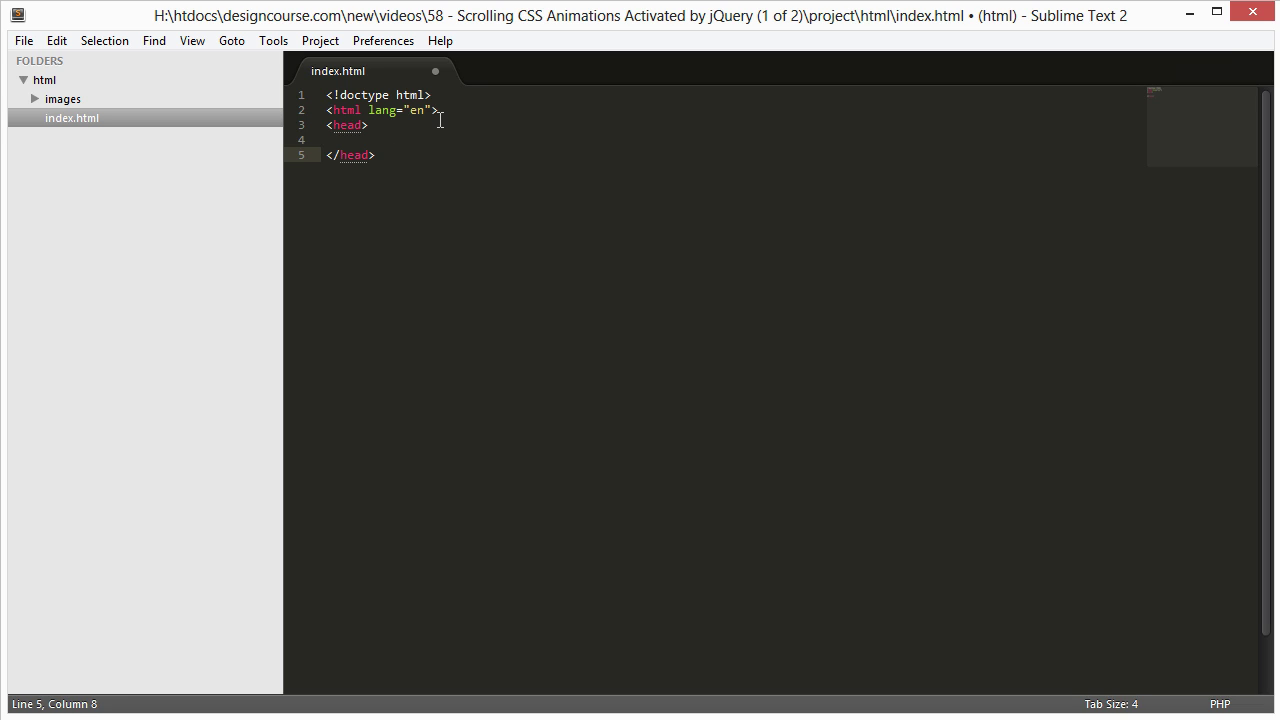
Step: Paste the UTF-8 charset and X-UA-Compatible meta tags into the head and tidy indentation
key("Up")
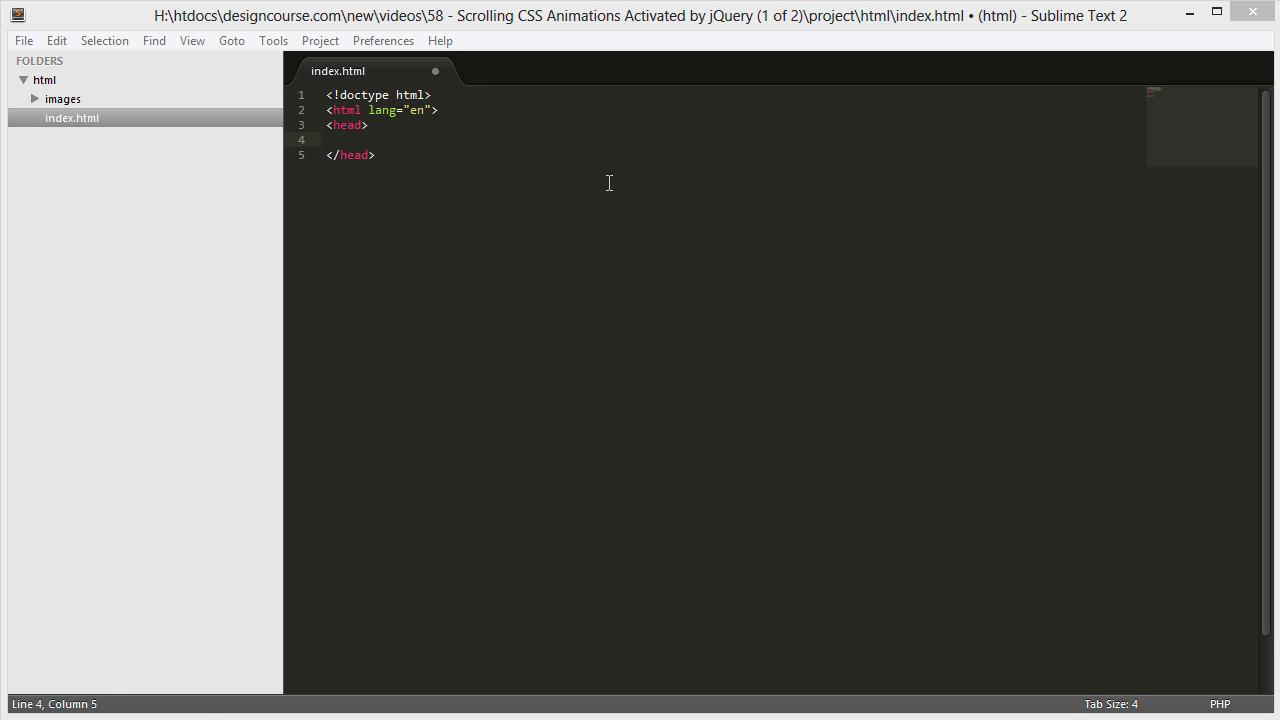
left_click_drag(394, 139, 320, 139)
type("<meta charset=\"UTF-8\" />     <meta http-equiv=\"X-UA-Compatible\" content=\"IE=edge,chrome=1\">")
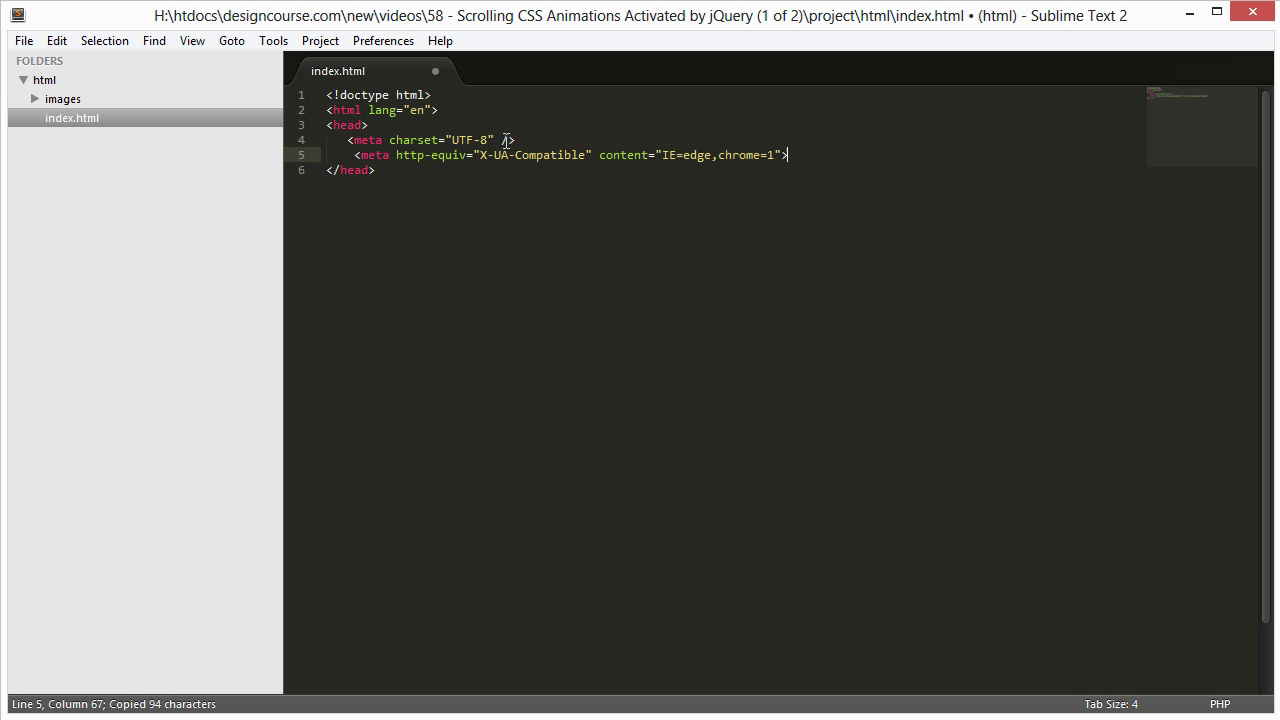
left_click(356, 157)
key("BackSpace")
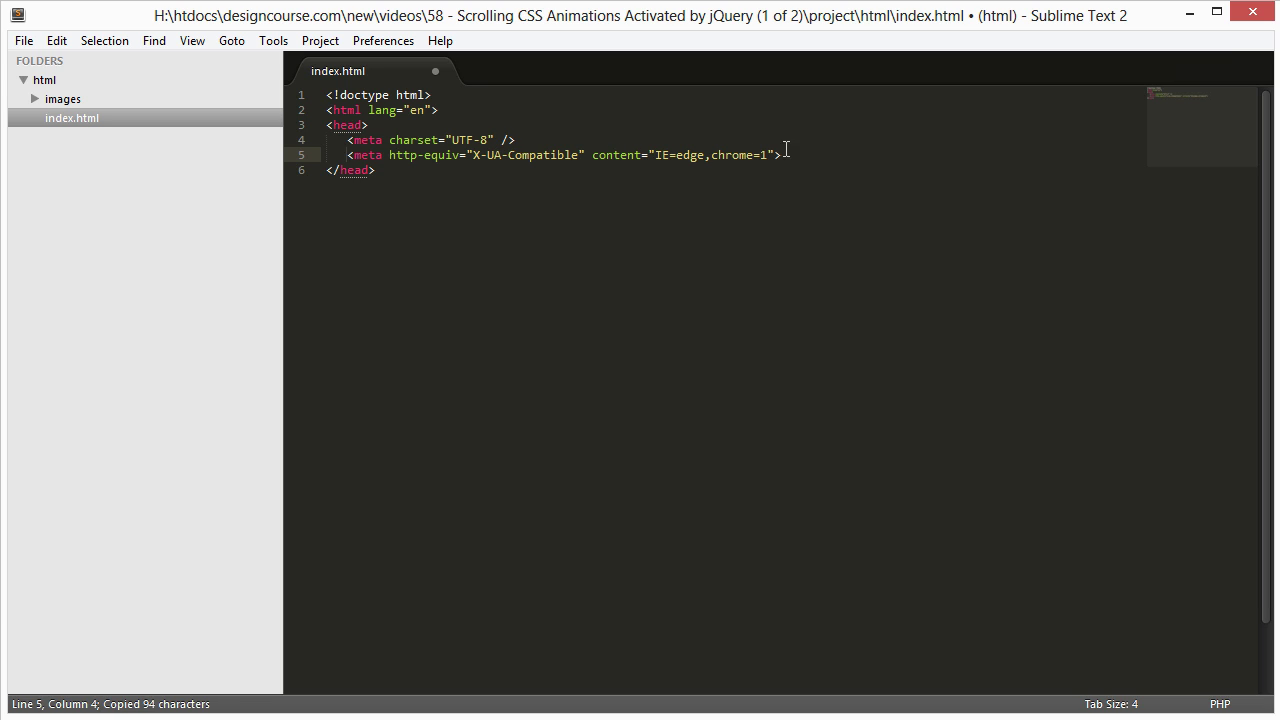
left_click(786, 155)
key("Return")
key("Return")
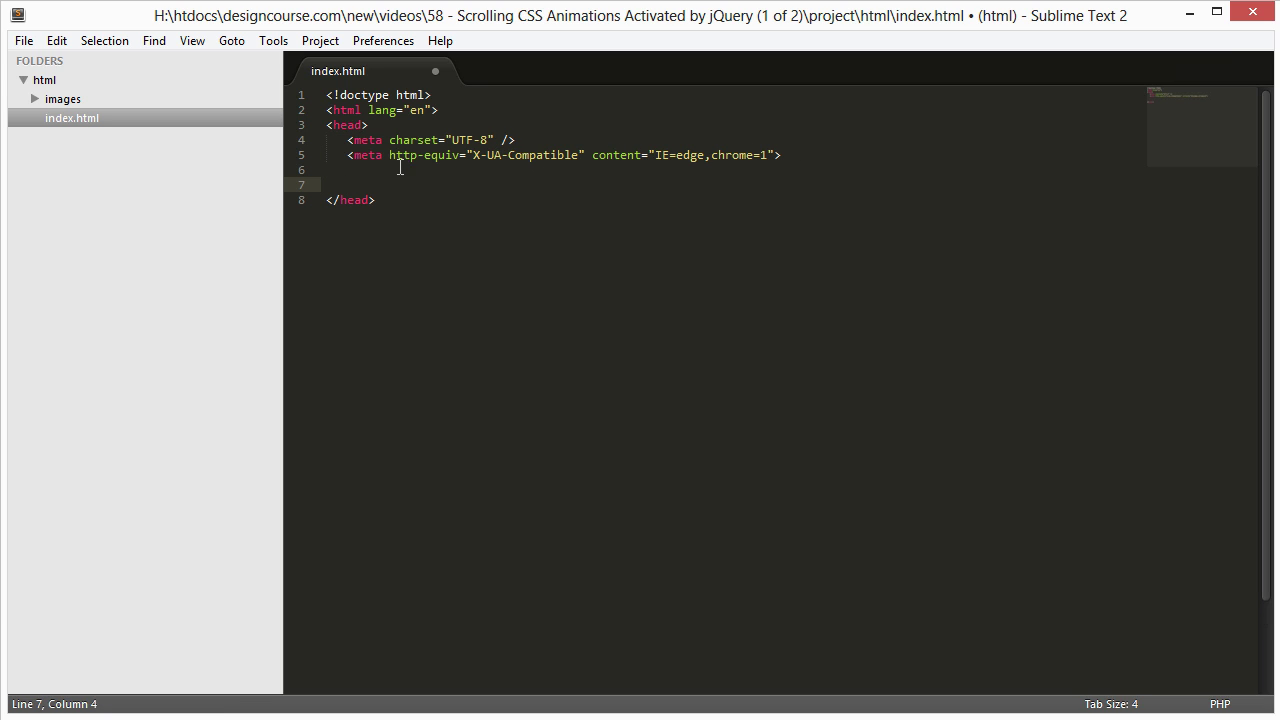
left_click_drag(348, 140, 849, 163)
left_click(825, 171)
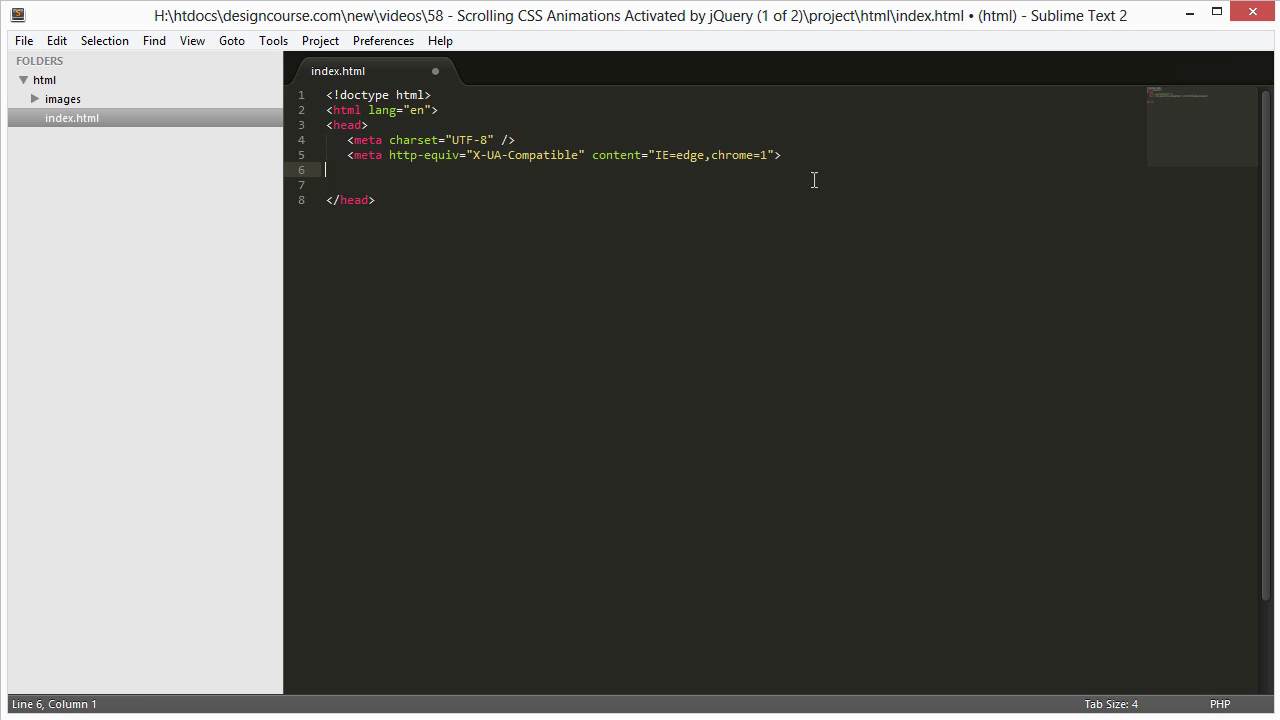
left_click(814, 182)
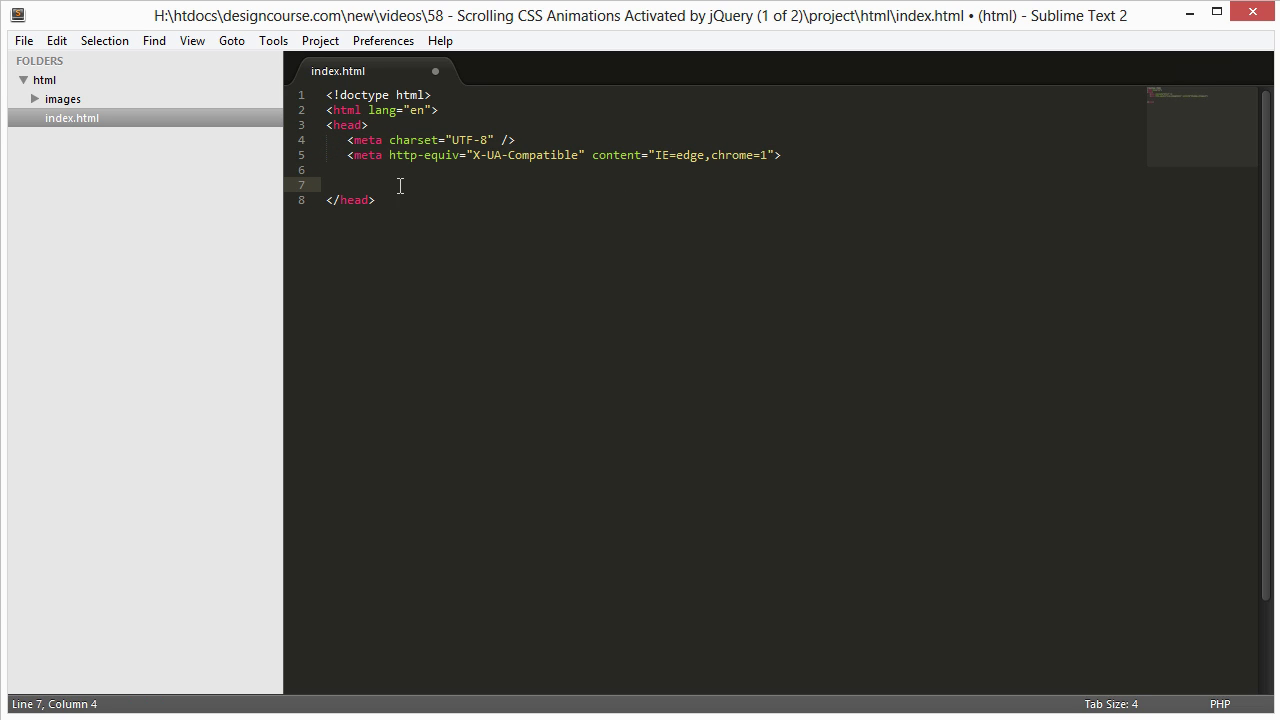
left_click_drag(347, 139, 592, 155)
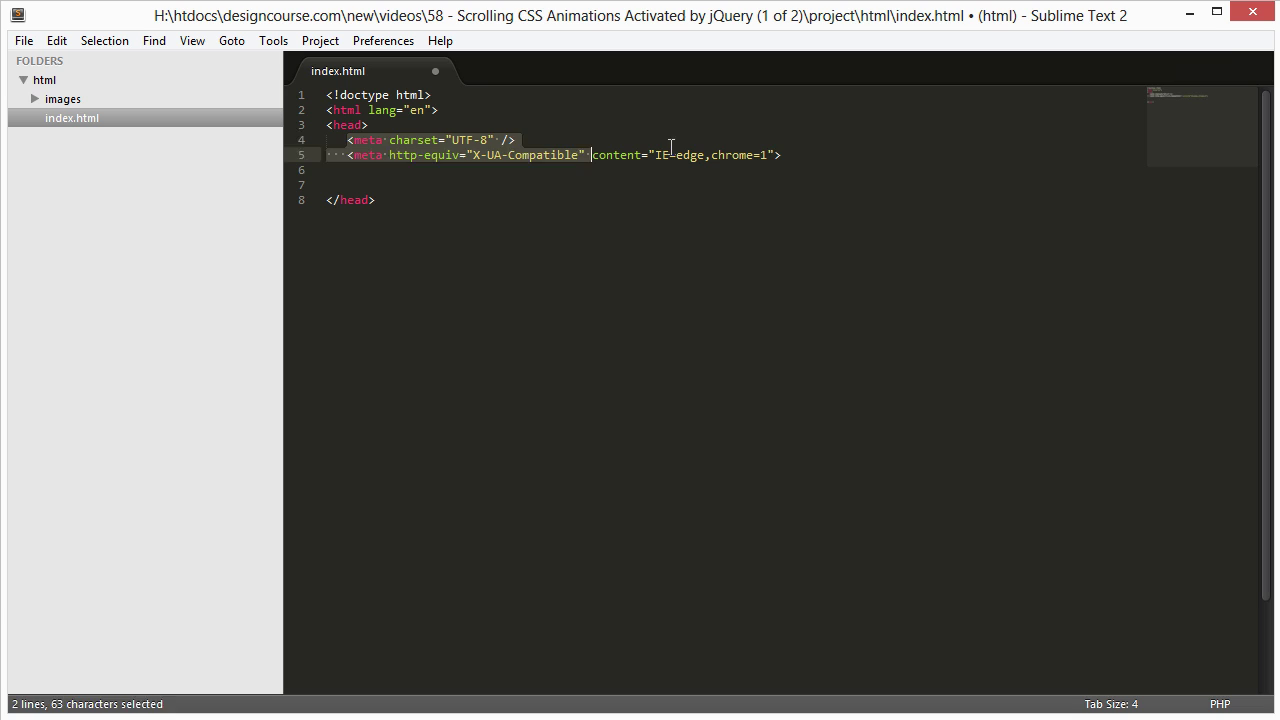
left_click(789, 155)
left_click(574, 196)
left_click(577, 184)
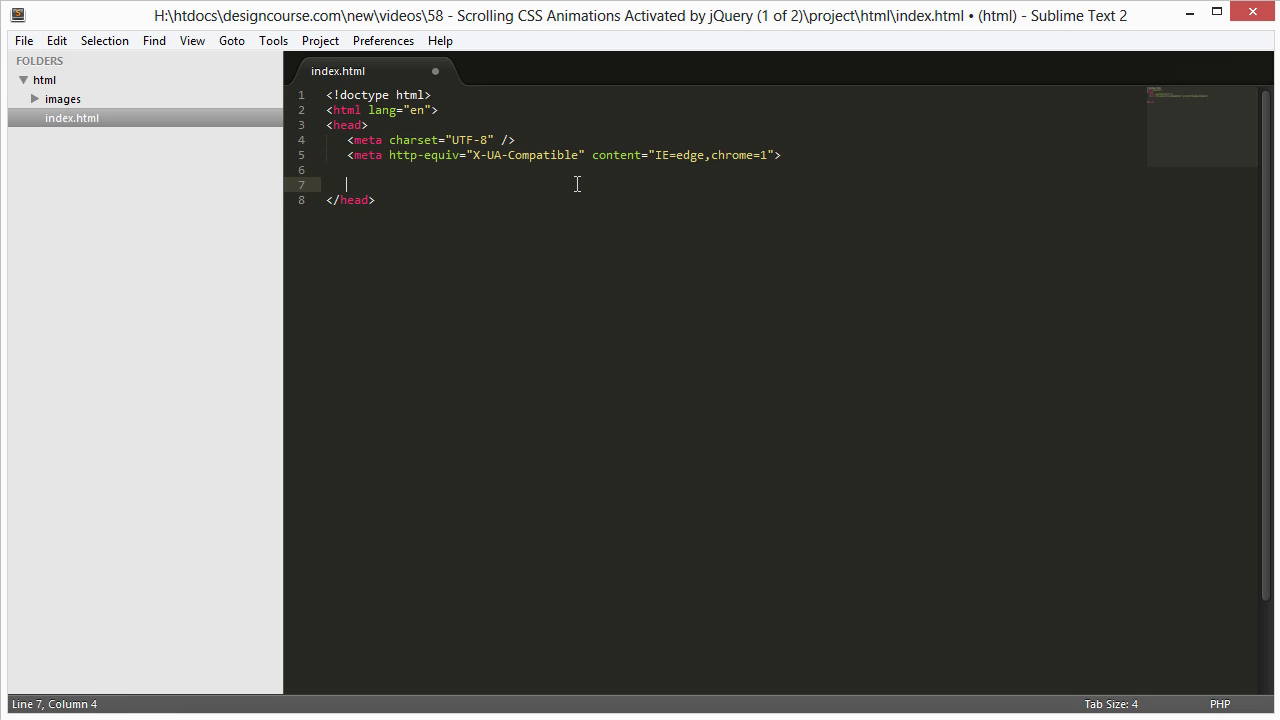
Step: Add the title 'Scrolling Based CSS Animations' to the head
type("<title>")
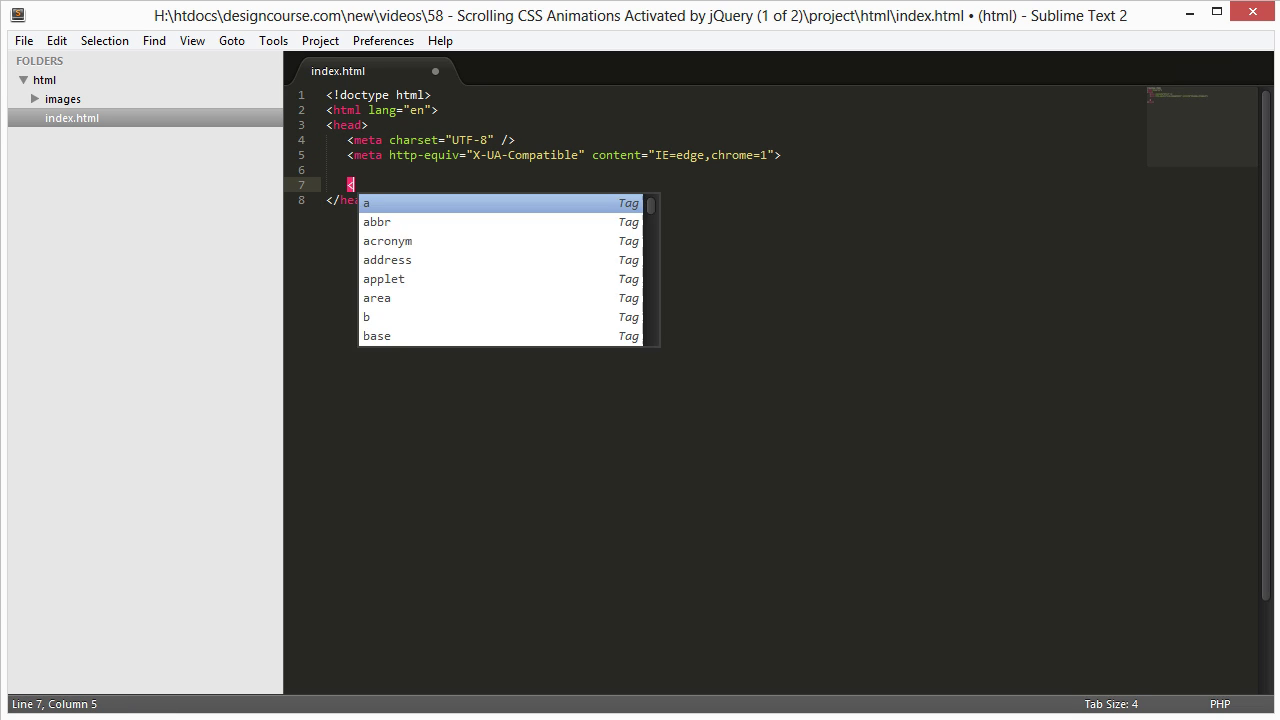
key("BackSpace")
key("BackSpace")
key("BackSpace")
type("le>")
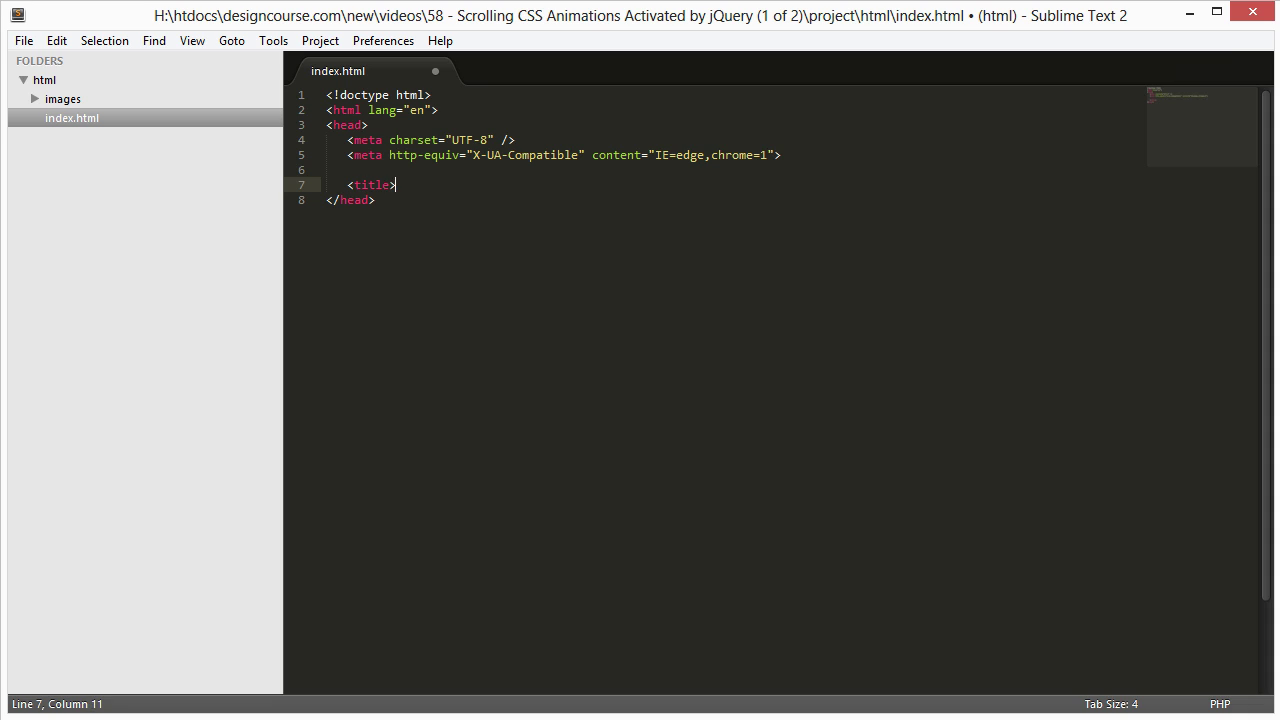
type("Scrolling Based CSSS")
key("BackSpace")
type("An")
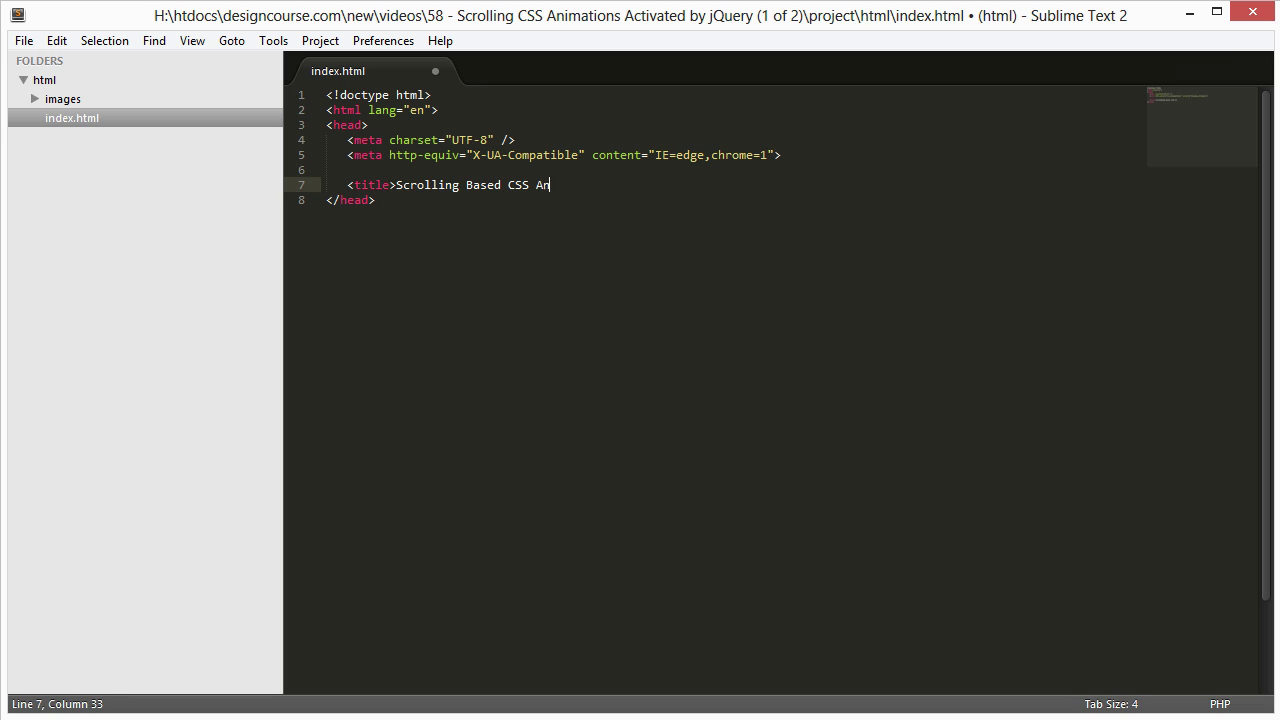
type("imations</title>")
key("Return")
key("Return")
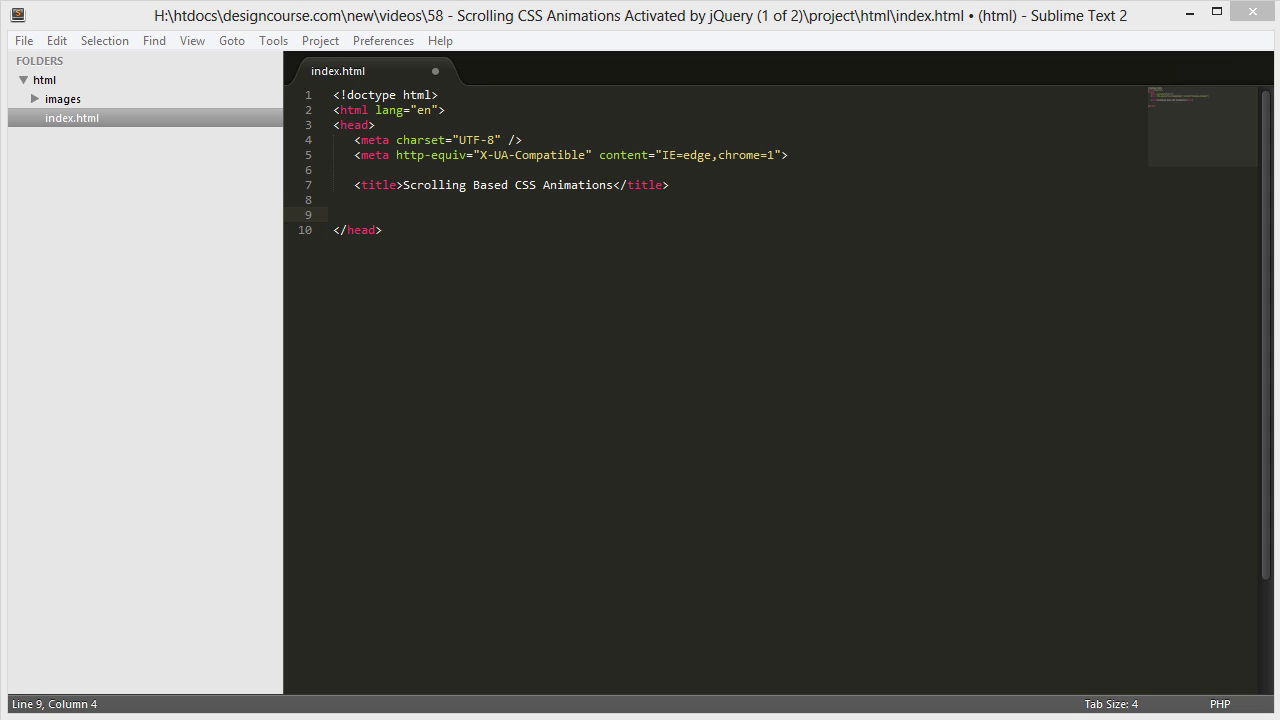
Step: Paste the viewport meta tag and Source Sans Pro font link, removing the 700 weight
type("<meta name=\"viewport\" content=\"width=device-width, initial-scale=1.0\">")
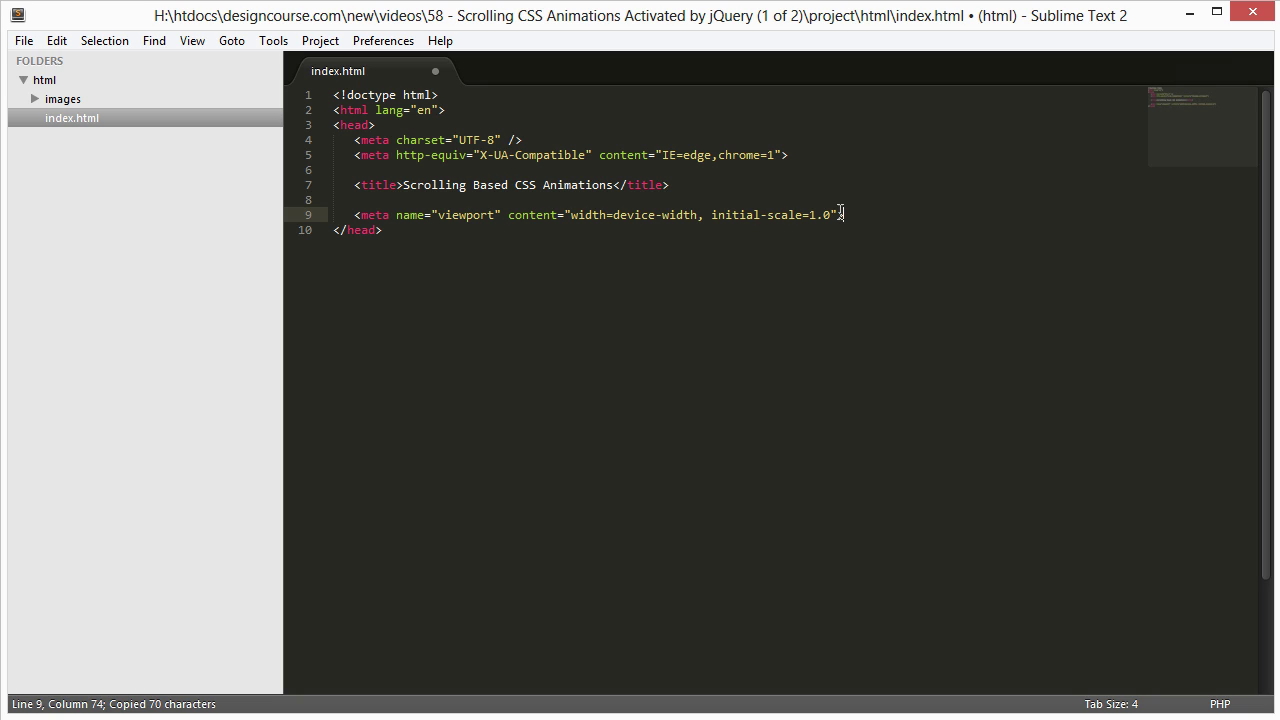
key("Return")
key("Return")
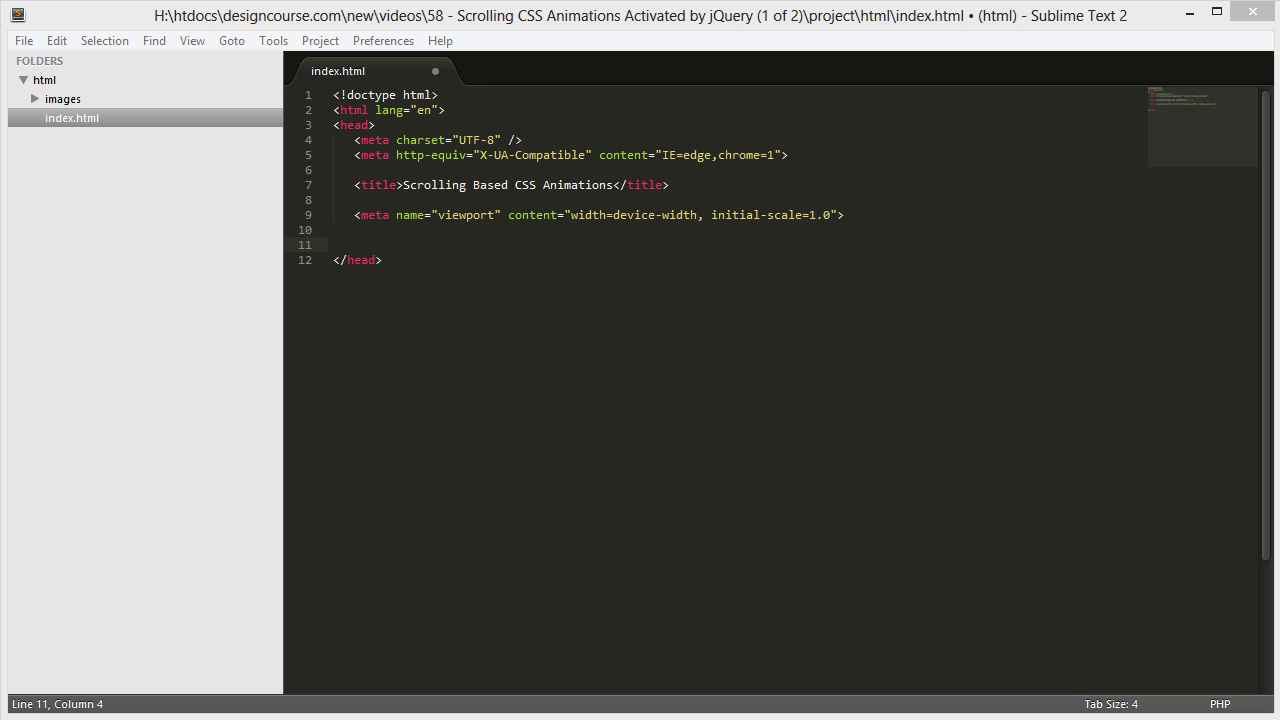
type("<link href='http://fonts.googleapis.com/css?family=Source+Sans+Pro:300,700' rel='stylesheet' type='text/css'>")
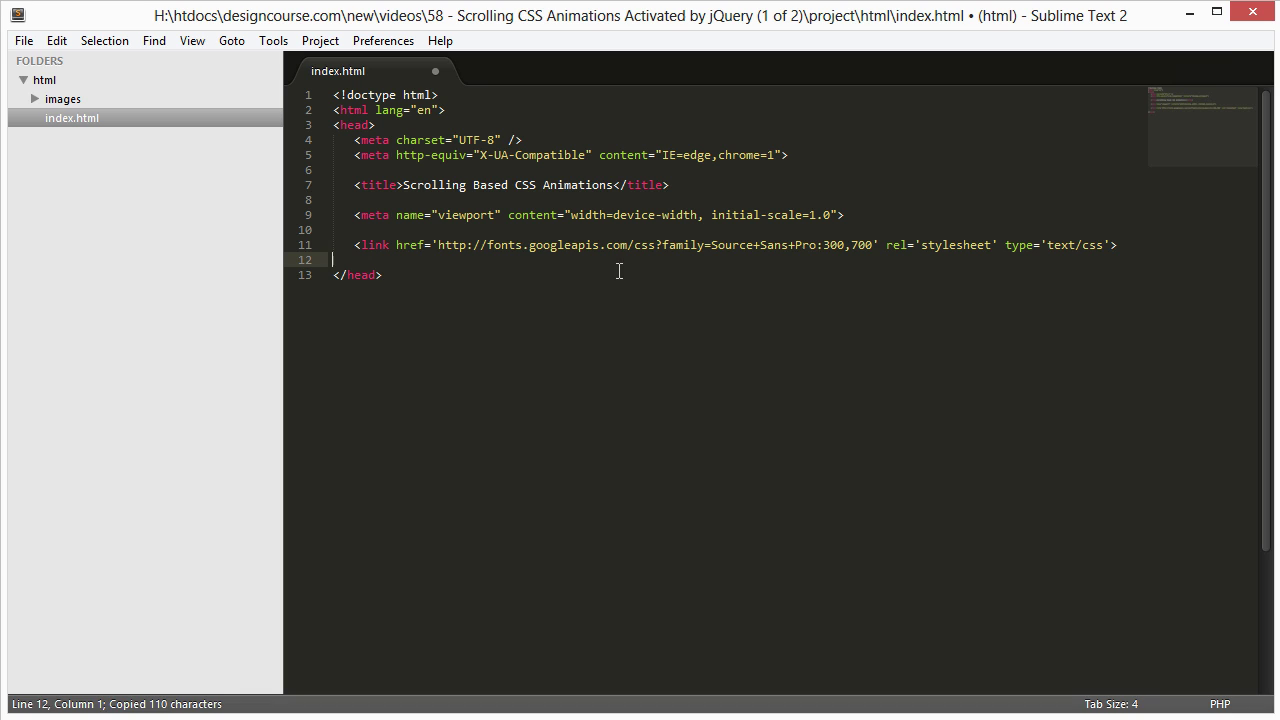
left_click(876, 244)
key("BackSpace")
key("BackSpace")
key("BackSpace")
key("BackSpace")
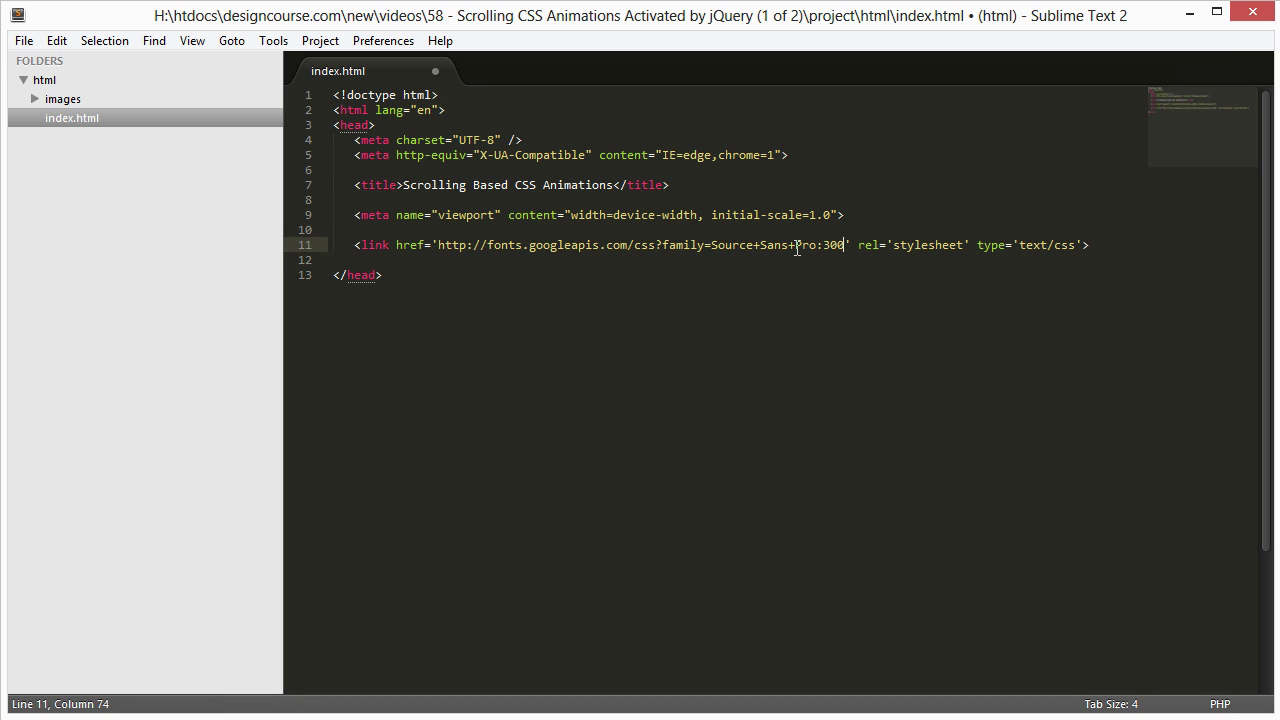
left_click(782, 260)
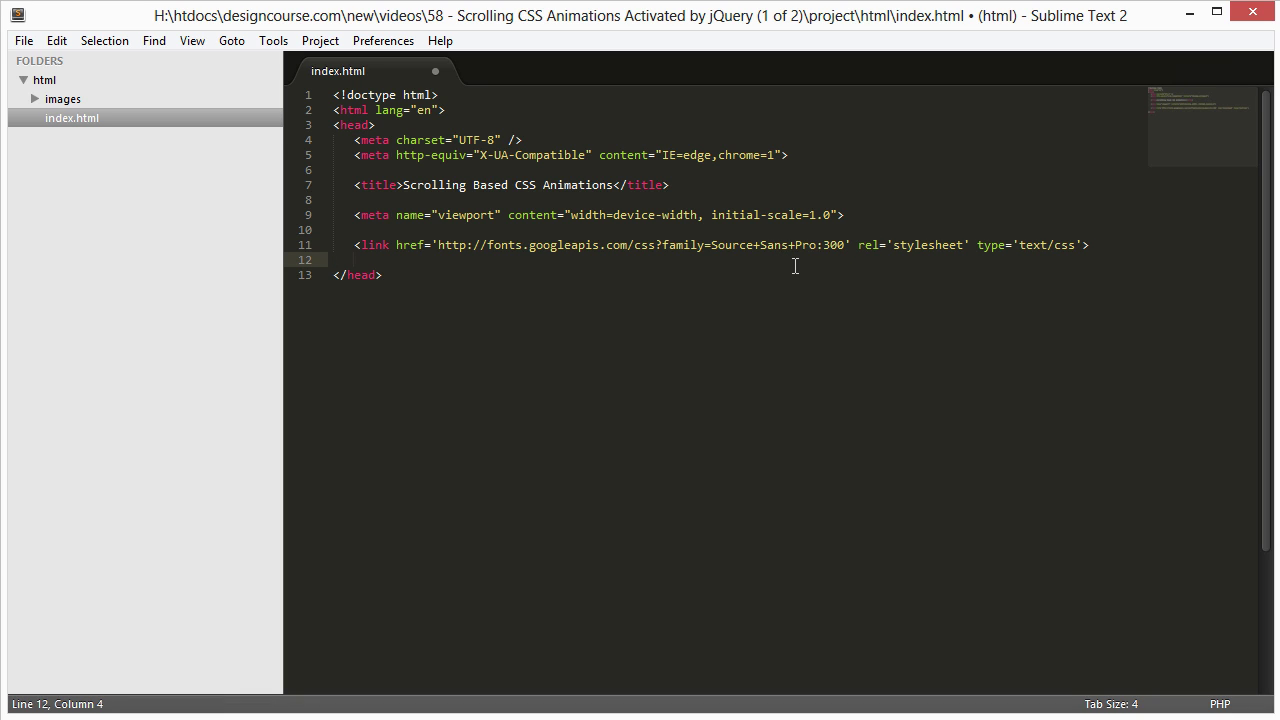
key("Return")
key("Up")
left_click(807, 276)
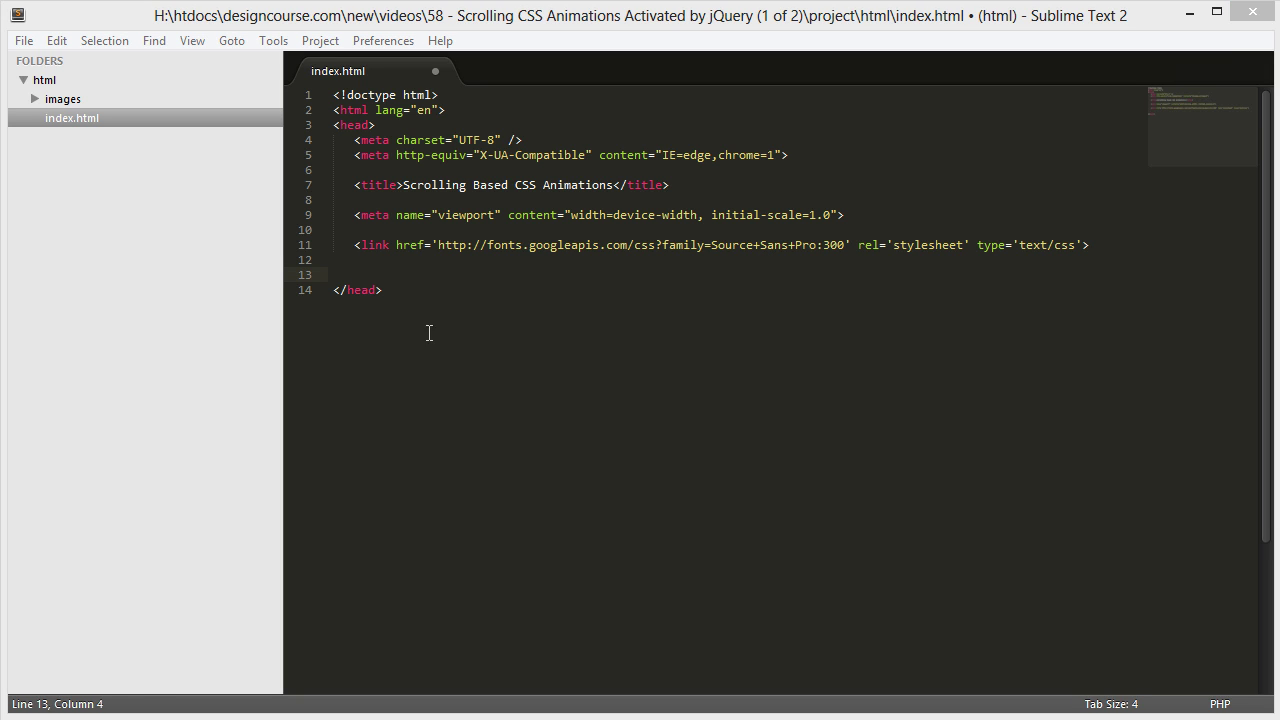
Step: Paste the js/jquery.js and js/script.js script tags into the head and fix indentation
type("<script src=\"js/jquery.js\"></script>     <script src=\"js/script.js\"></script>")
left_click(367, 290)
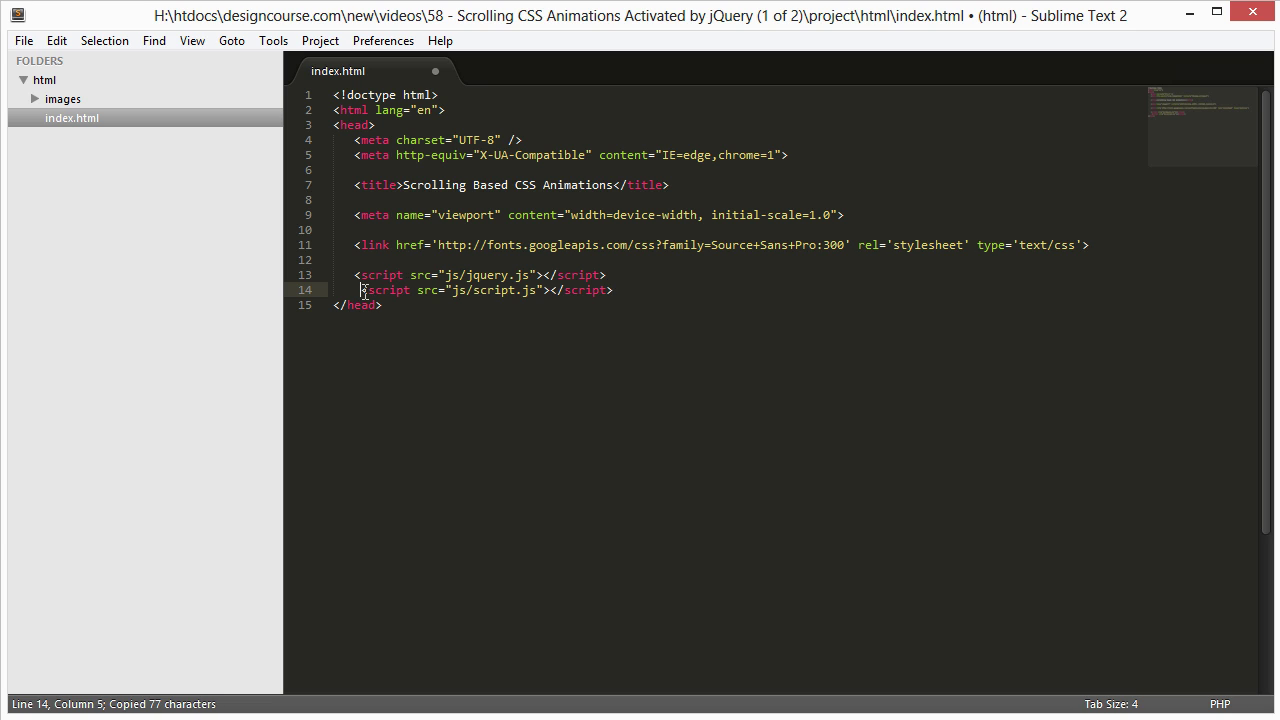
key("BackSpace")
left_click(638, 300)
left_click(605, 290)
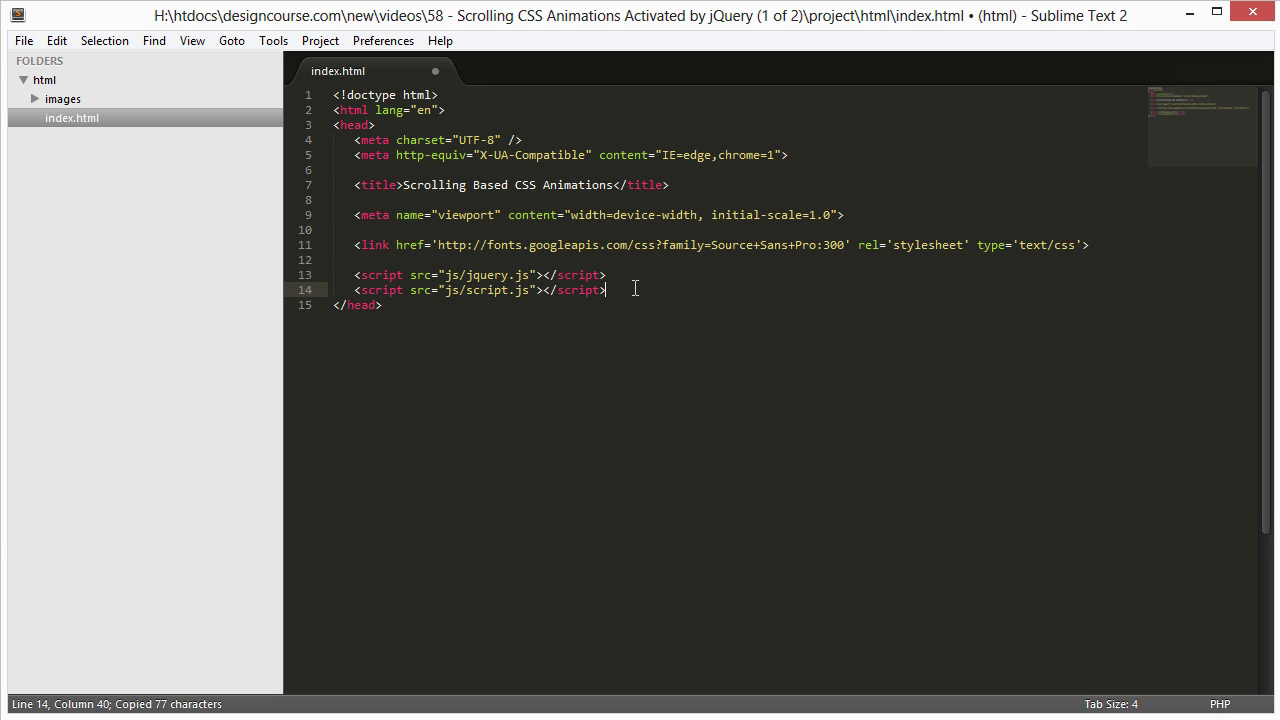
key("Return")
key("Return")
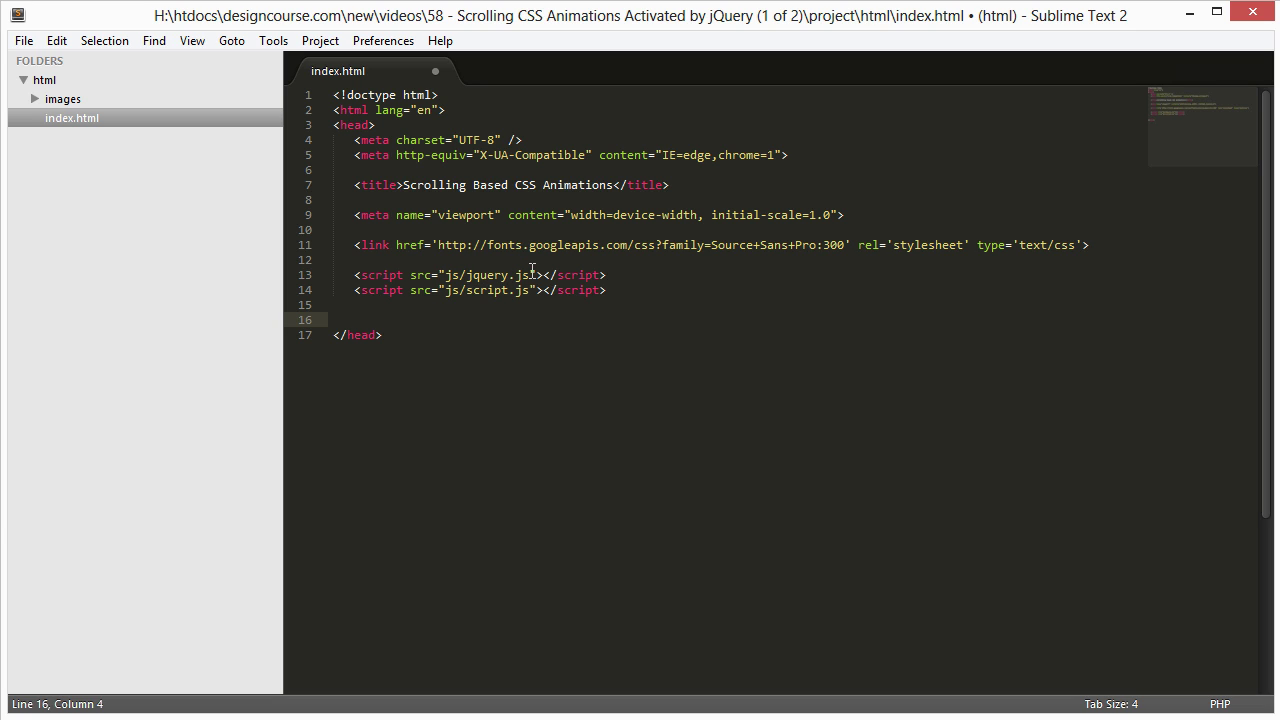
left_click_drag(508, 277, 466, 277)
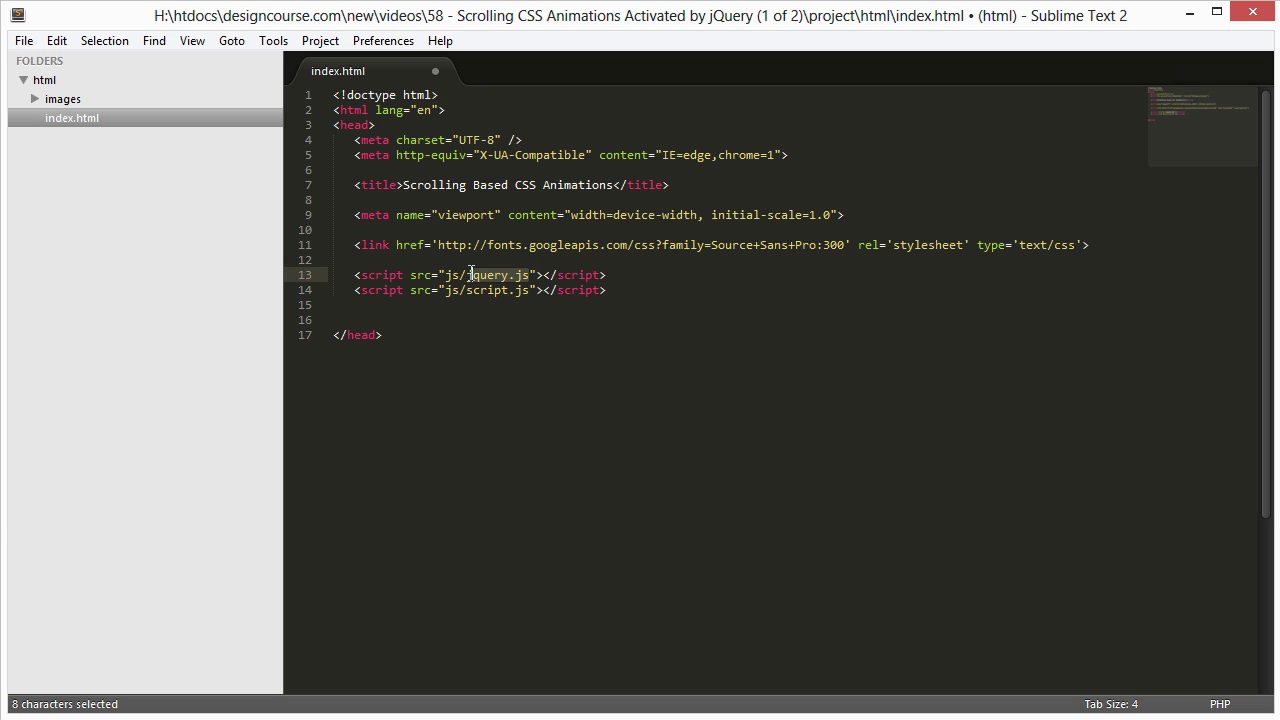
left_click(467, 290)
double_click(484, 290)
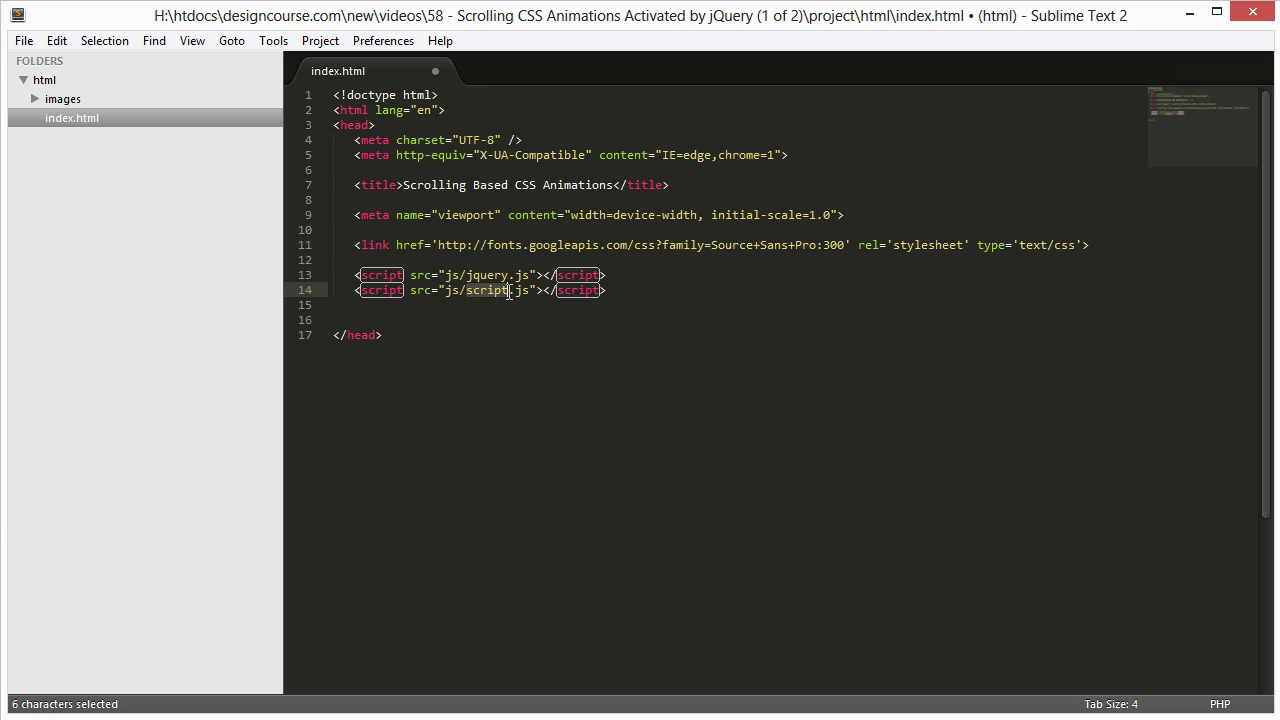
left_click(514, 290)
left_click(626, 289)
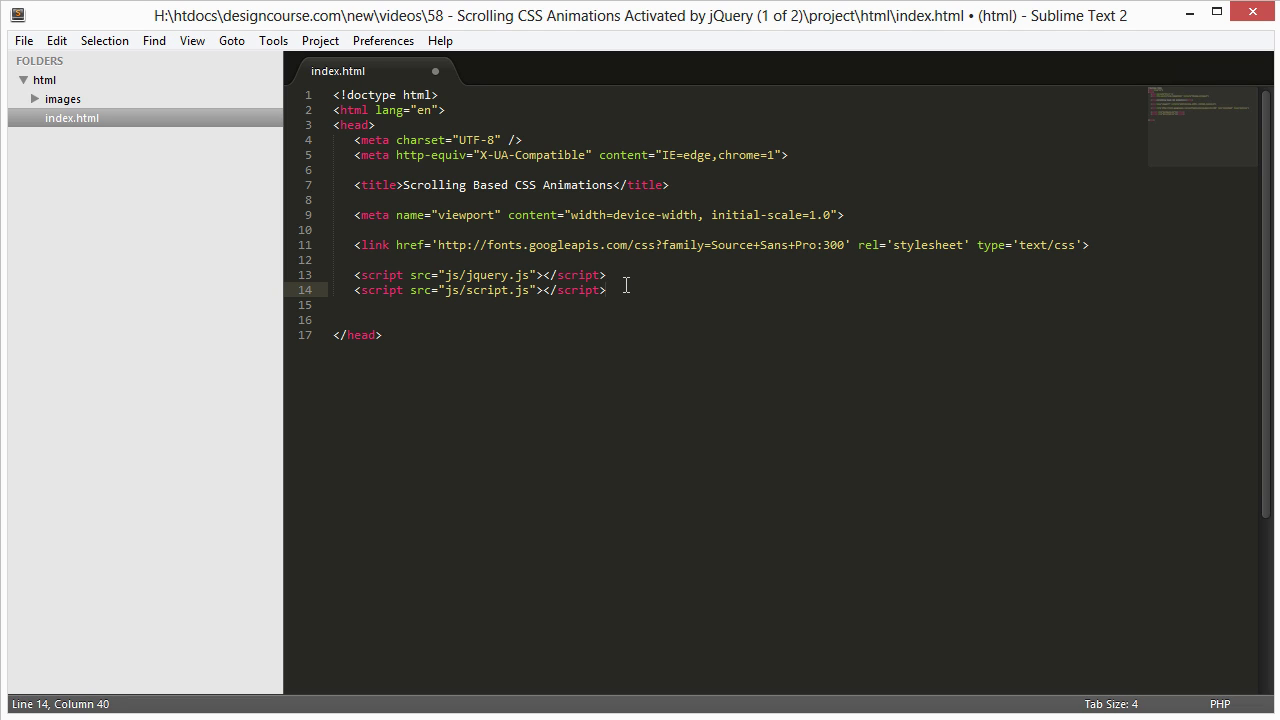
key("Return")
key("Return")
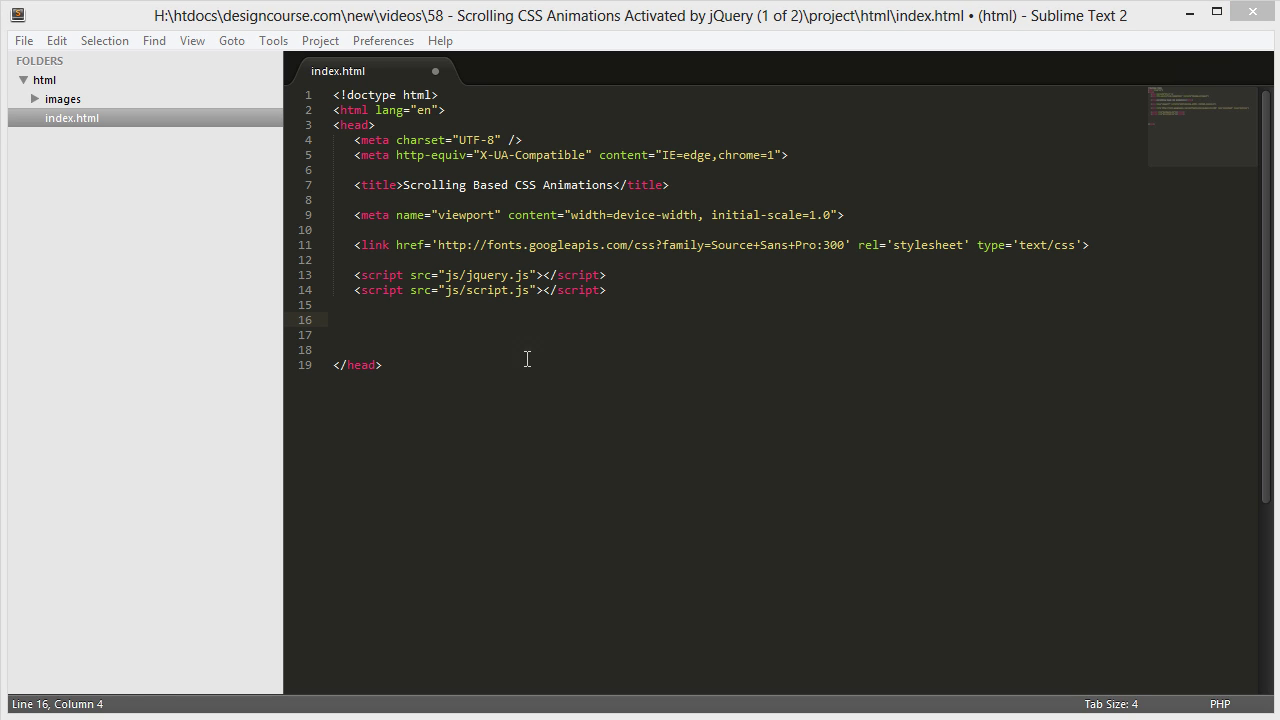
Step: Paste stylesheet links for css/1140.css and css/style.css below the script tags
type("<link rel=\"stylesheet\" href=\"css/1140.css\"> \t<link rel=\"stylesheet\" href=\"css/style.css\">")
left_click(356, 335)
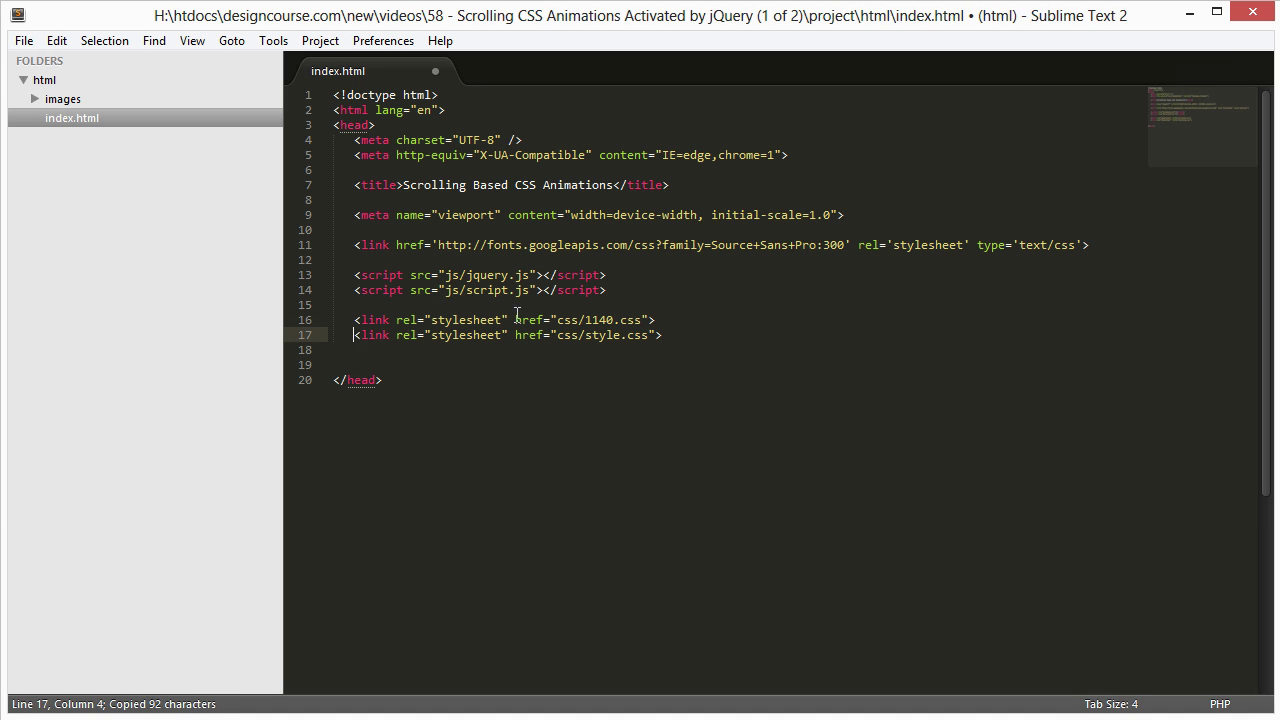
left_click_drag(522, 320, 529, 320)
left_click(620, 320)
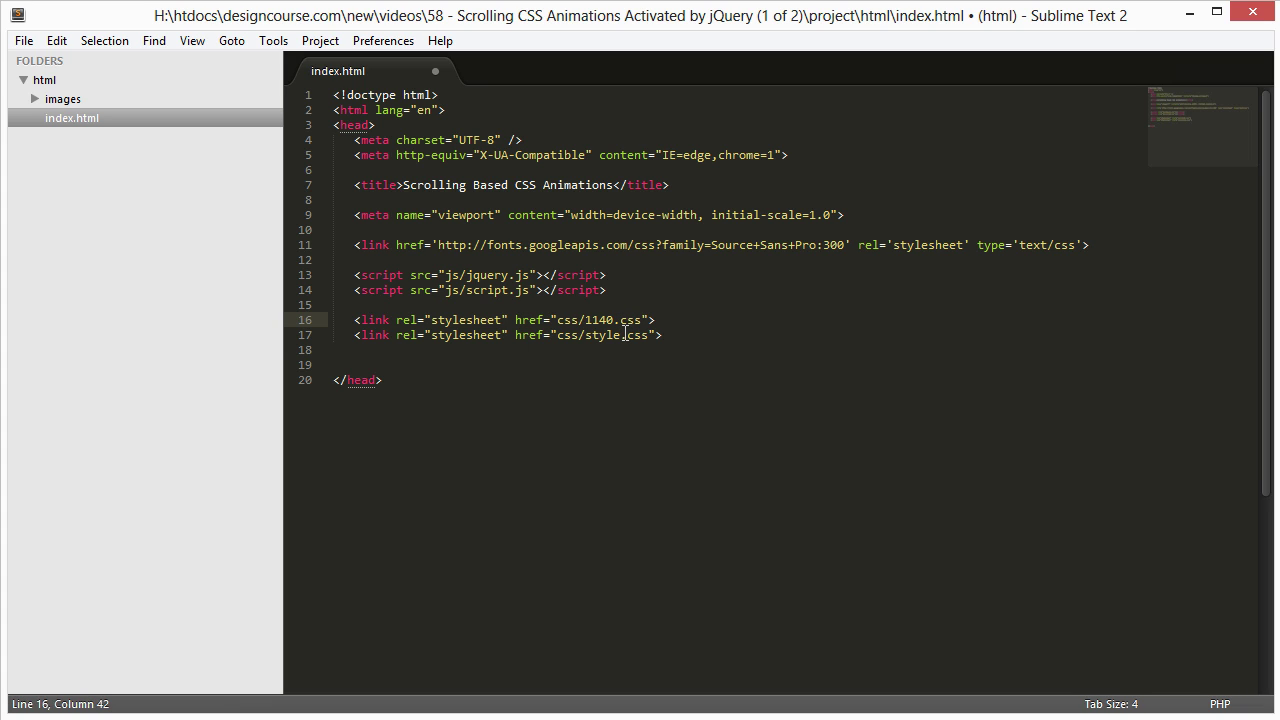
left_click(624, 335)
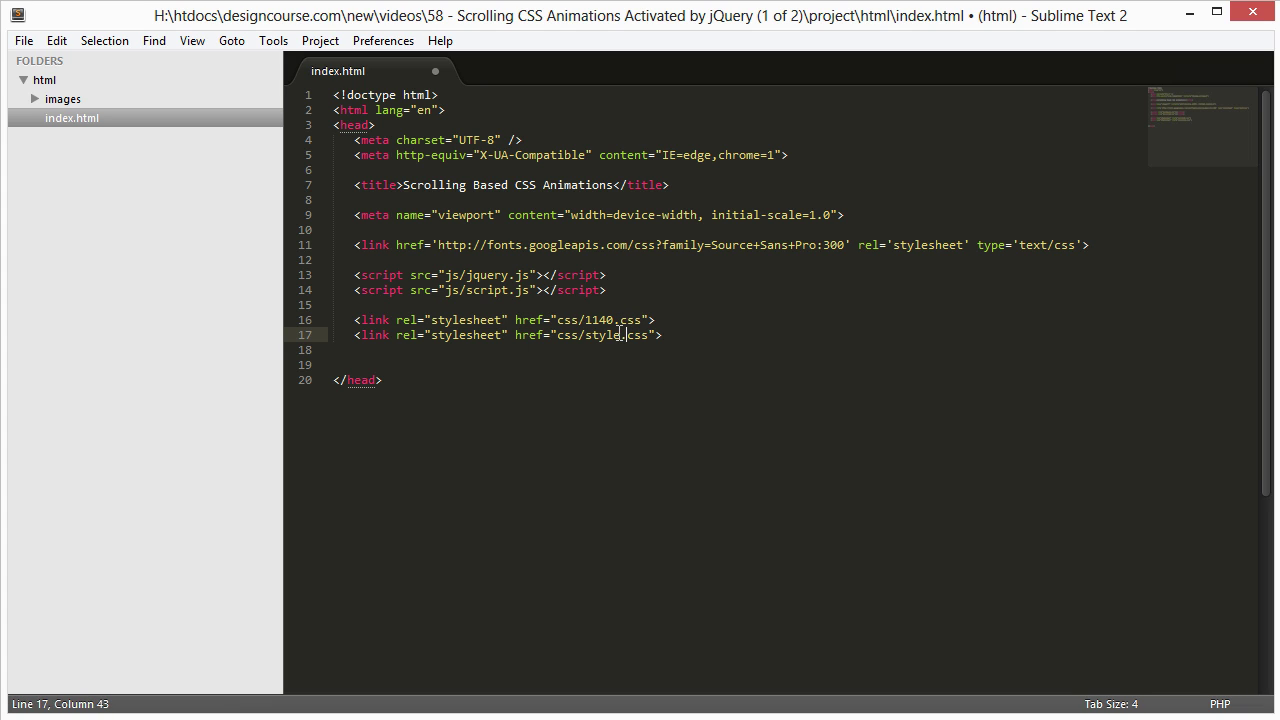
left_click(694, 350)
left_click(619, 384)
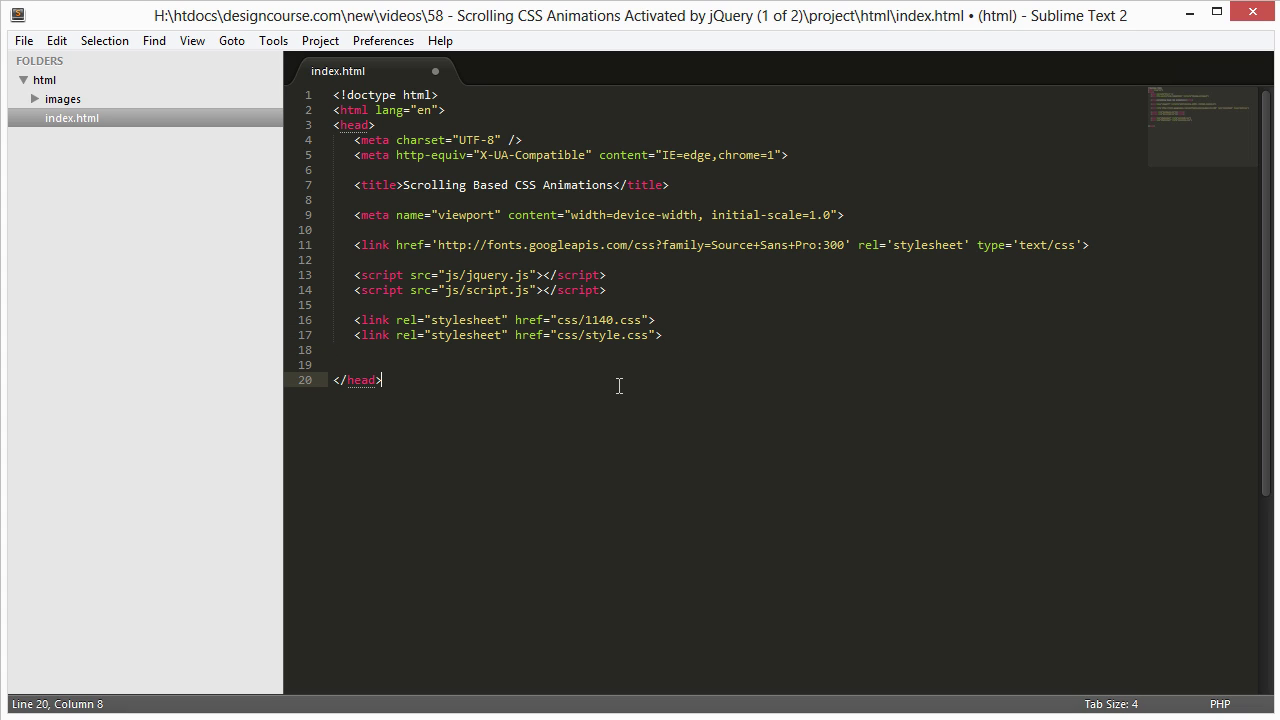
left_click(590, 365)
Step: Add an empty <body></body> and the closing </html> tag after the head
key("BackSpace")
left_click(469, 366)
key("Return")
type("<body>")
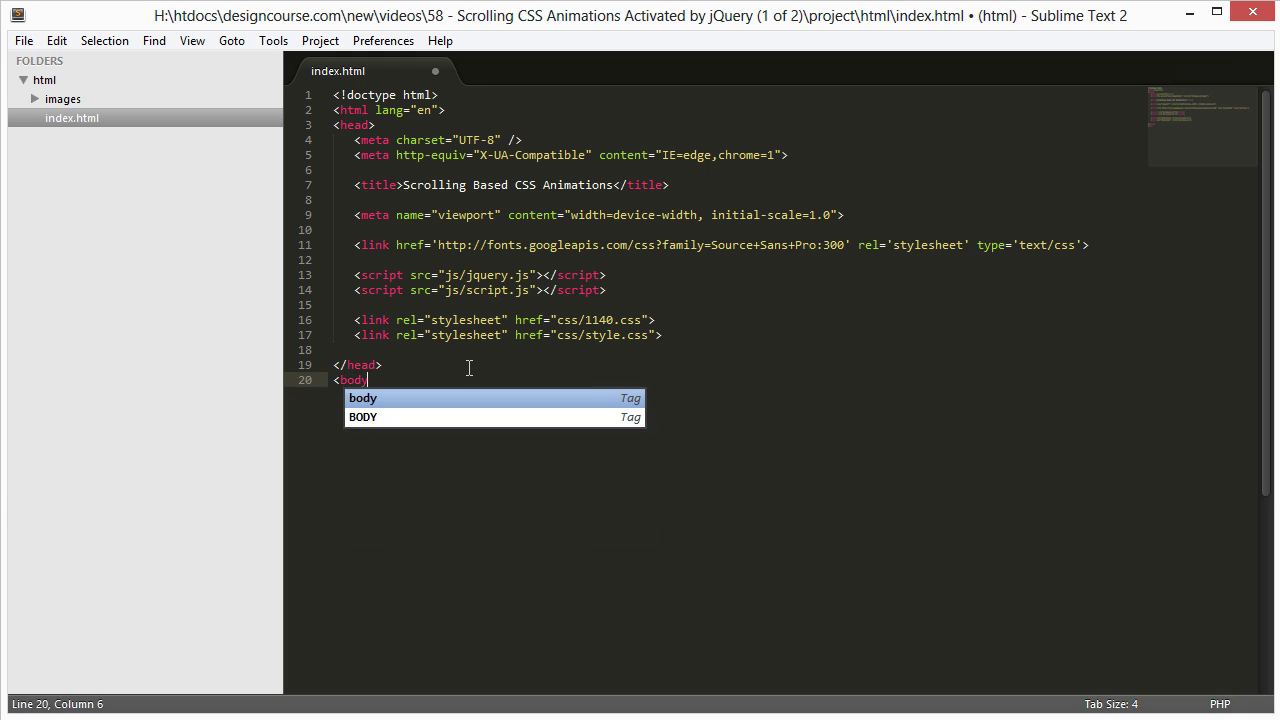
key("Return")
key("Return")
key("Tab")
type("</body>")
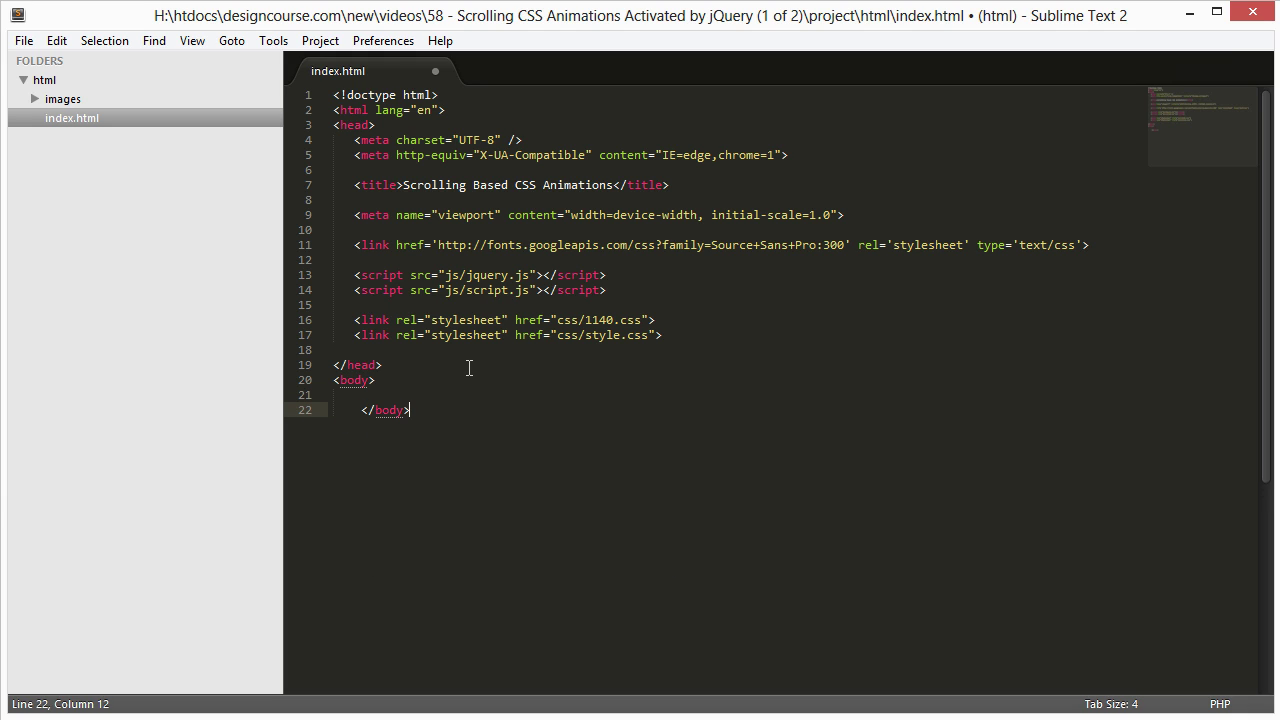
key("Left")
key("Left")
key("Left")
key("Left")
key("Left")
key("BackSpace")
key("Return")
type("</html")
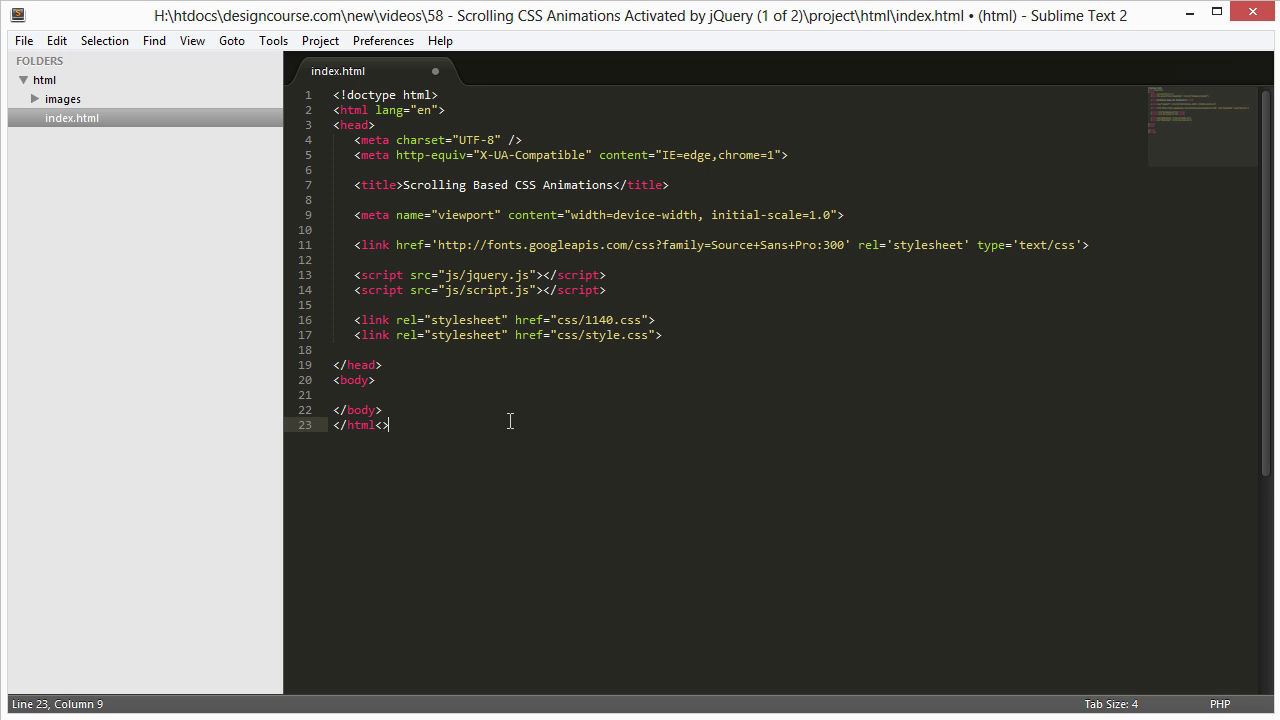
type(">")
Step: Save index.html and switch over to the web browser
left_click(478, 369)
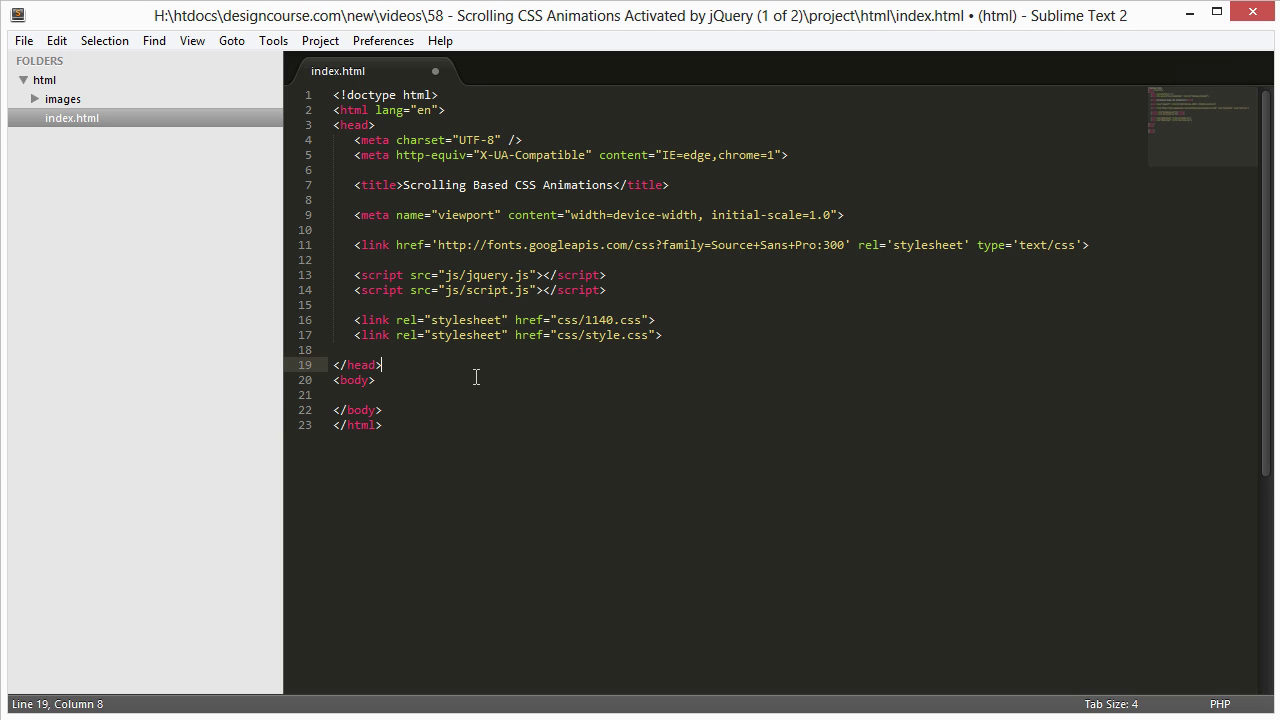
key("Down")
key("Up")
key("Up")
key("Up")
key("Up")
key("Up")
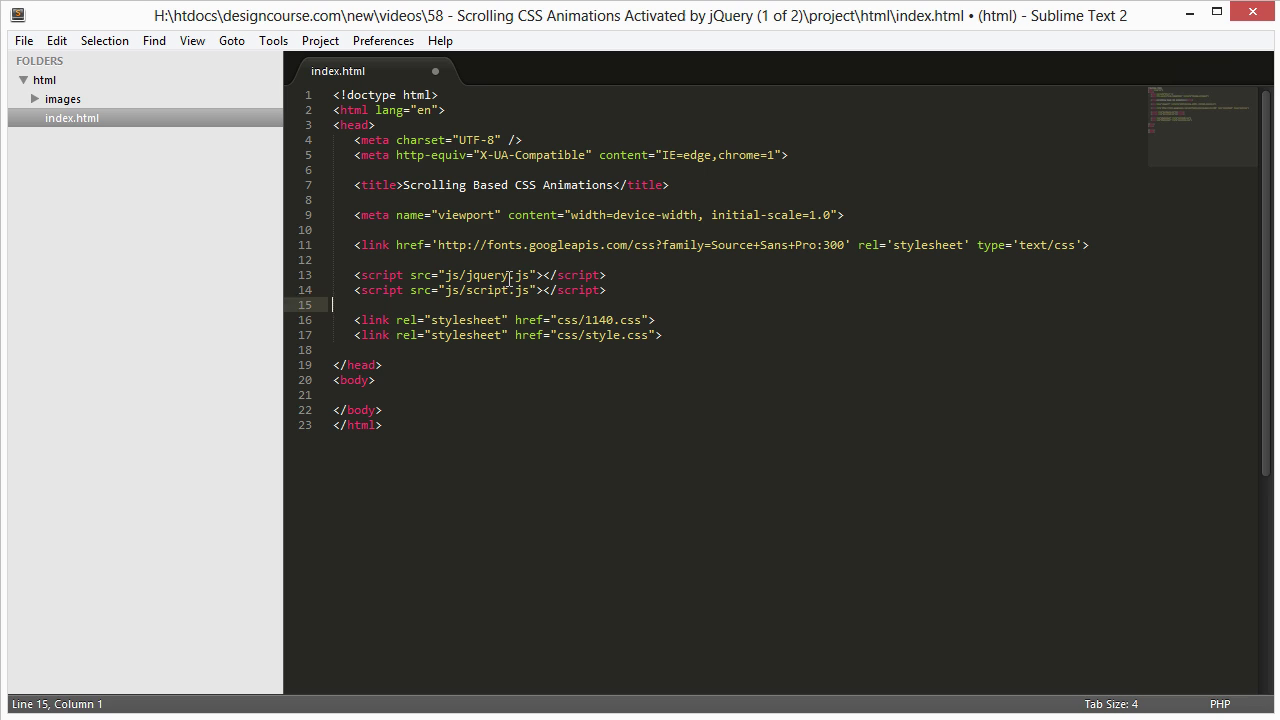
left_click(508, 276)
left_click(543, 276)
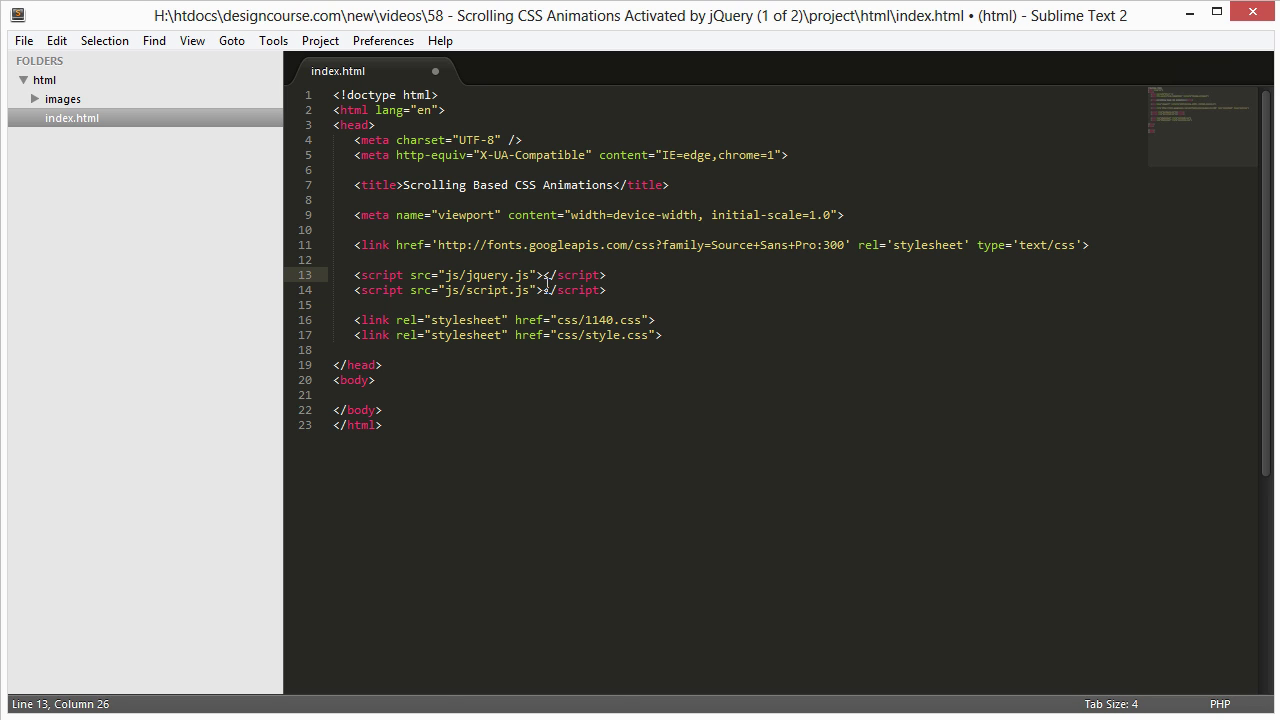
key("ctrl+s")
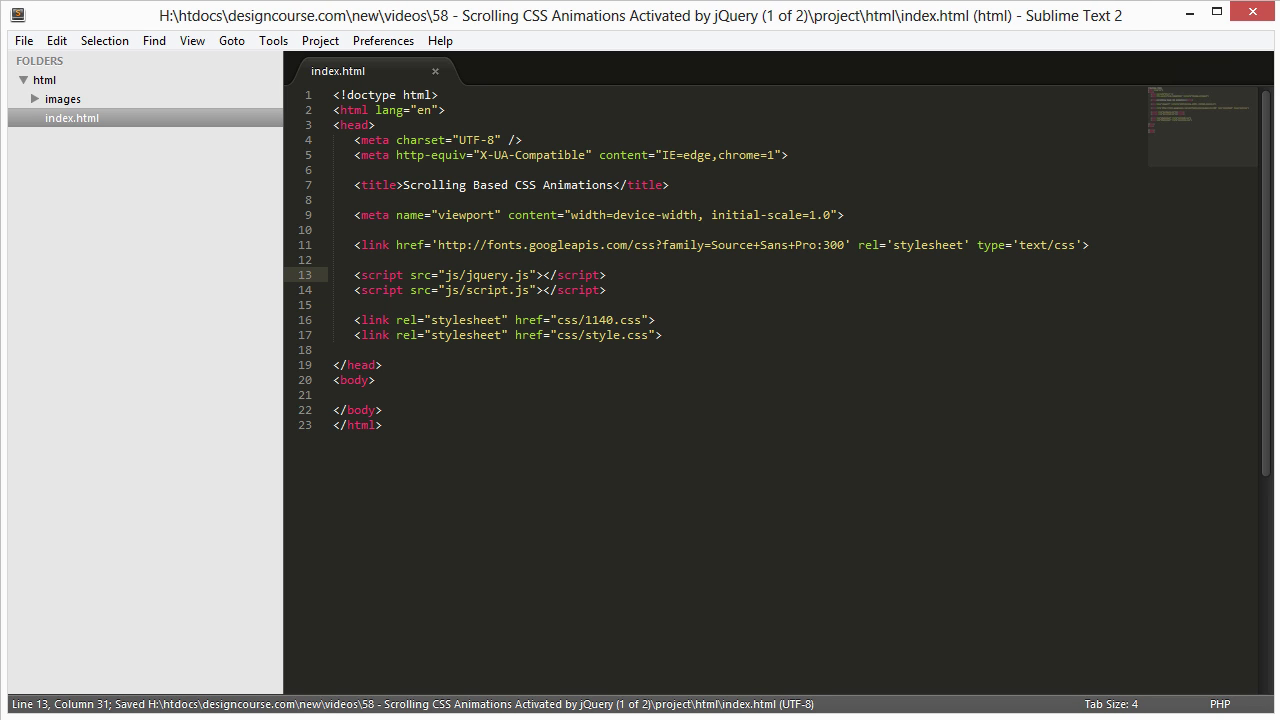
key("alt+Tab")
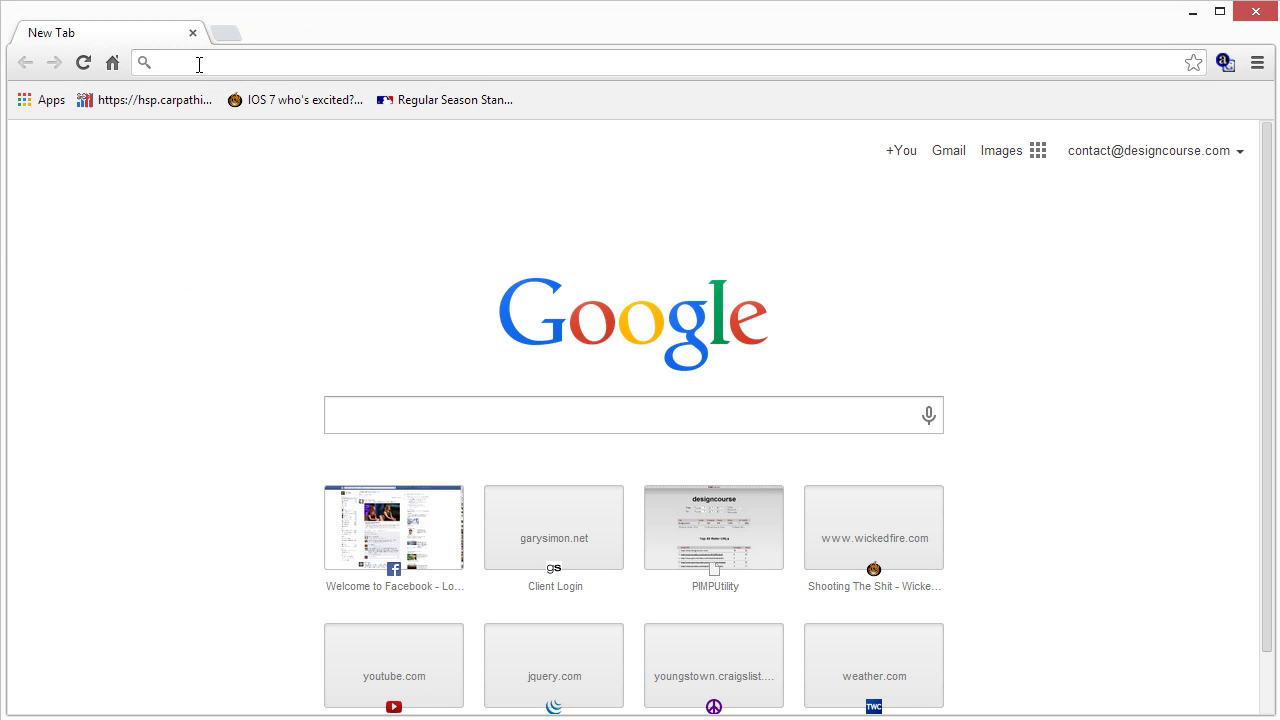
Step: Go to jquery.com/download and save the compressed jQuery 2.1.0 link
type("jquery.com")
key("Down")
key("Return")
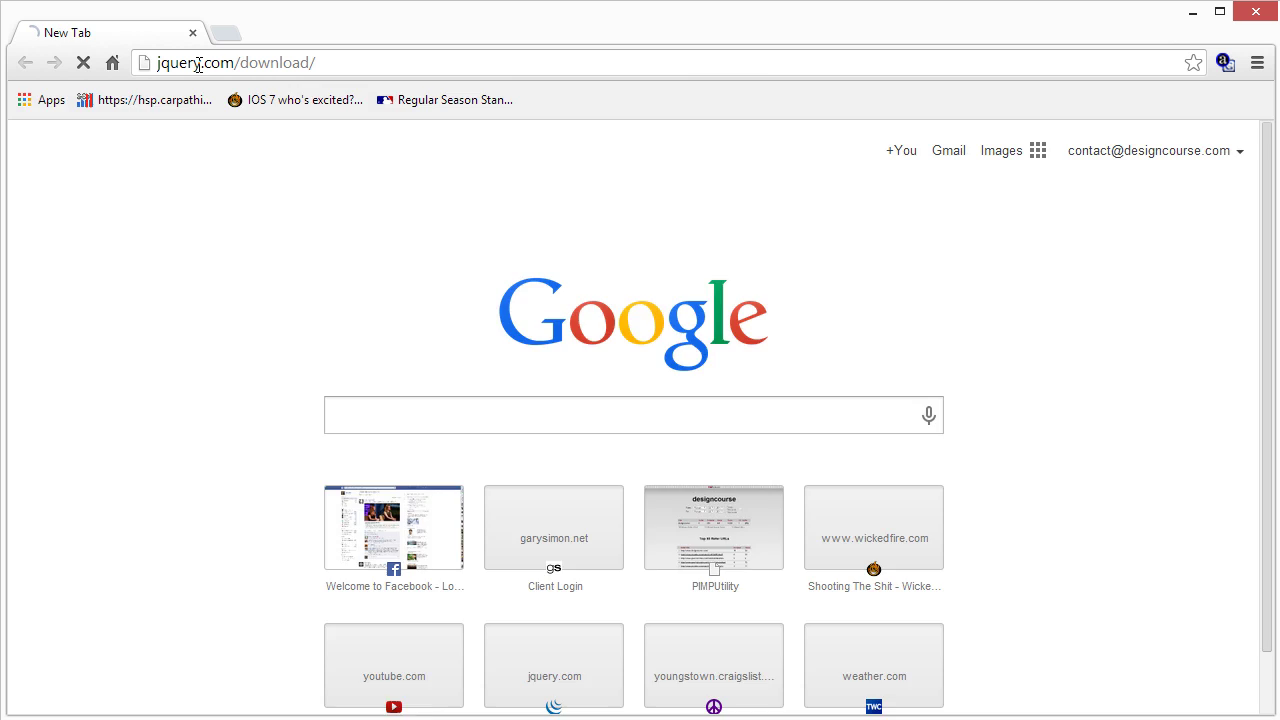
scroll(608, 455, "down", 4)
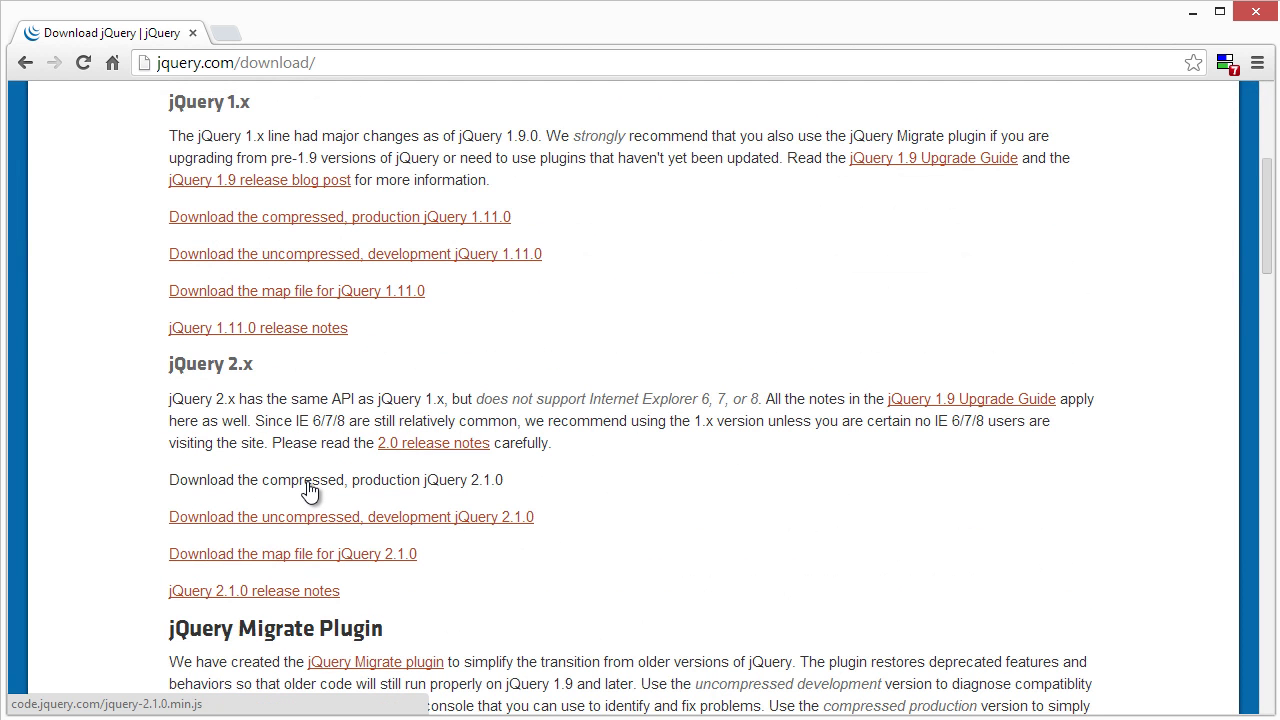
right_click(310, 486)
left_click(346, 566)
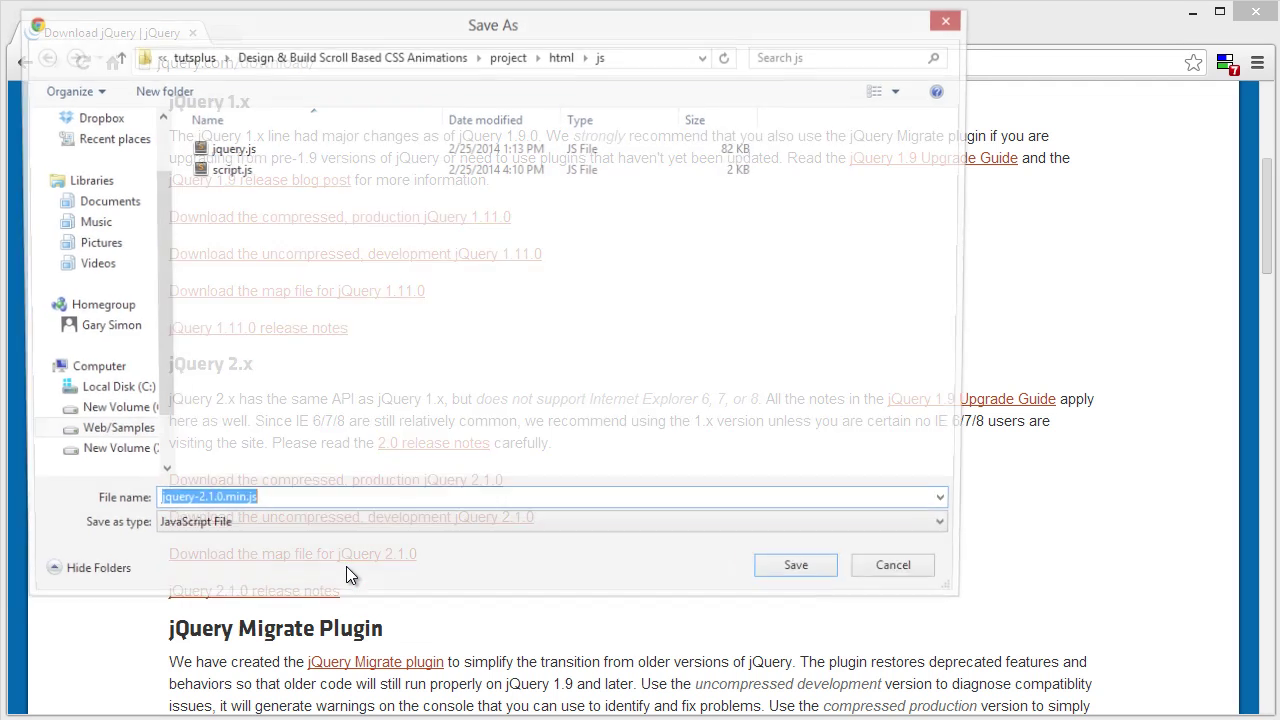
Step: Create a new js folder inside the project's html folder
left_click_drag(366, 29, 434, 79)
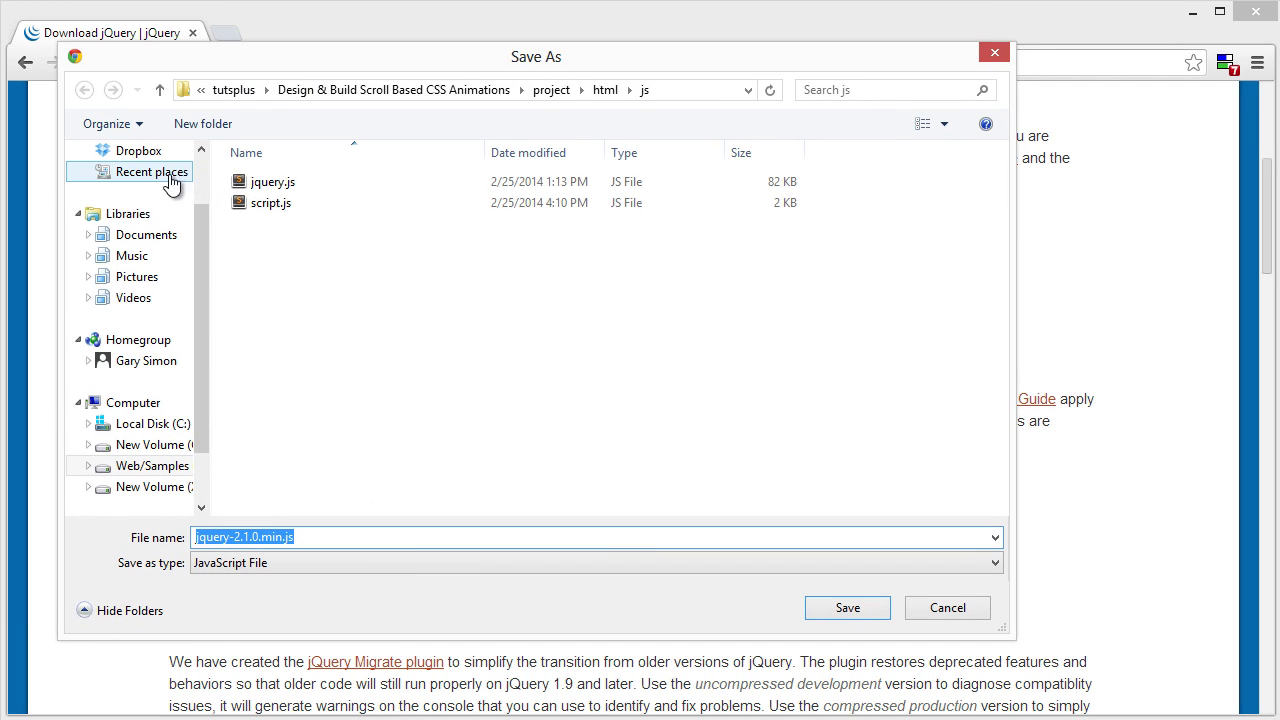
scroll(185, 280, "up", 3)
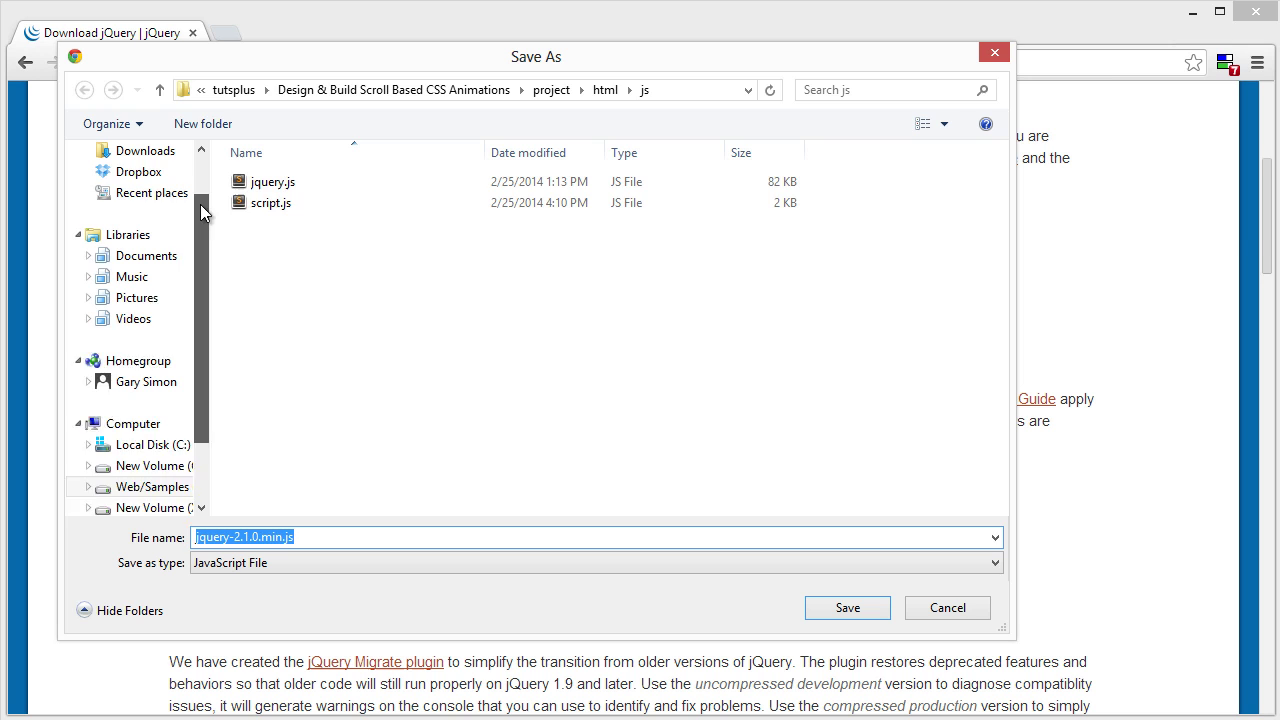
left_click(143, 246)
double_click(314, 188)
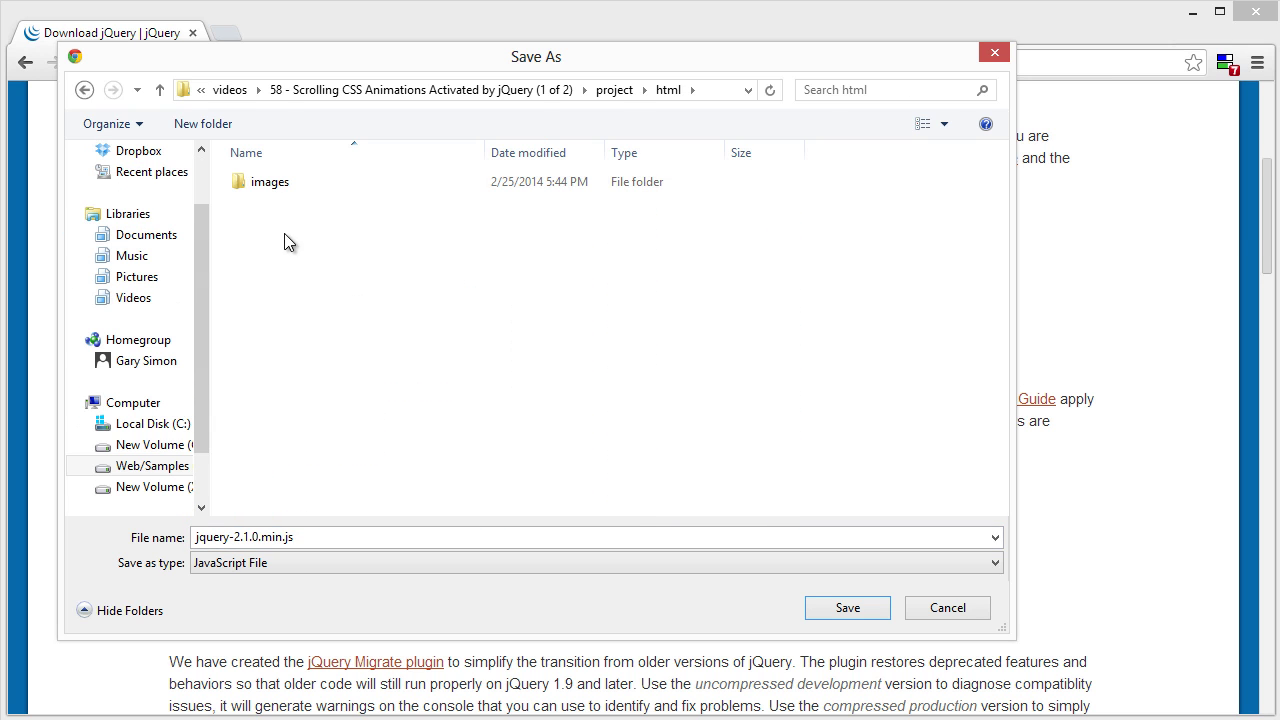
right_click(285, 235)
mouse_move(374, 451)
key("Return")
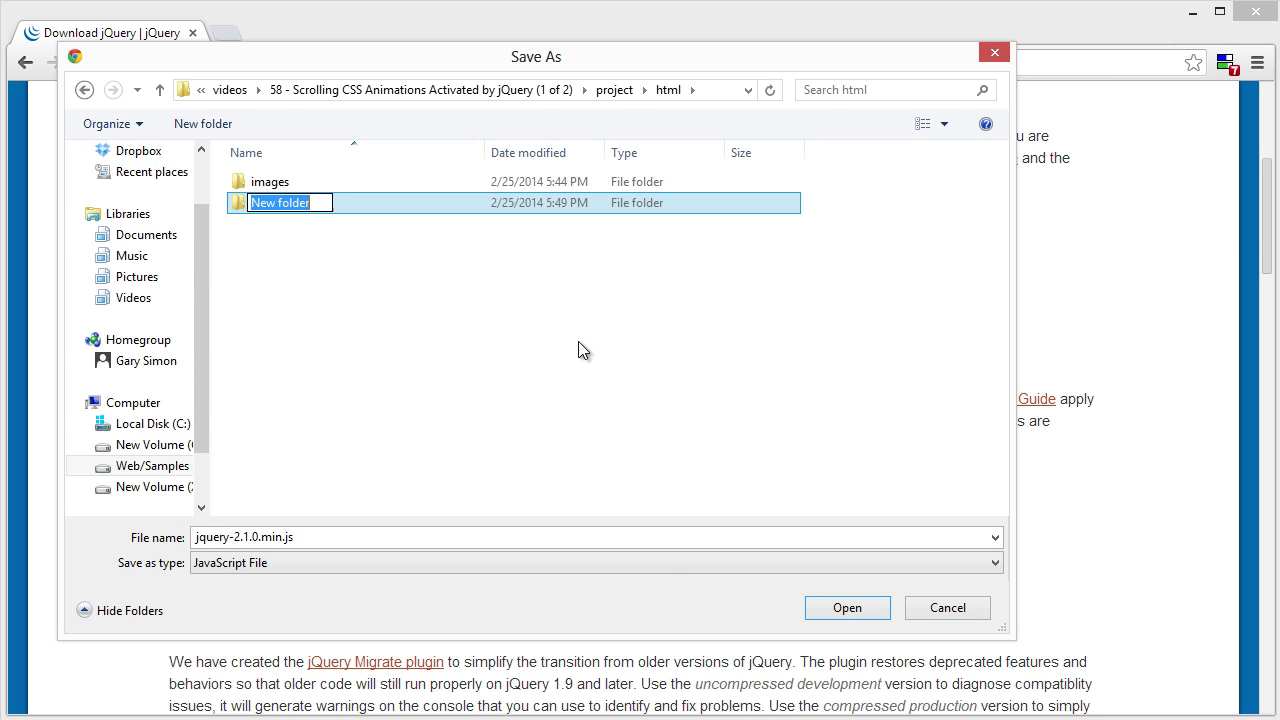
type("js")
key("Return")
key("Return")
Step: Name the download jquery.js and save it in the js folder
triple_click(529, 548)
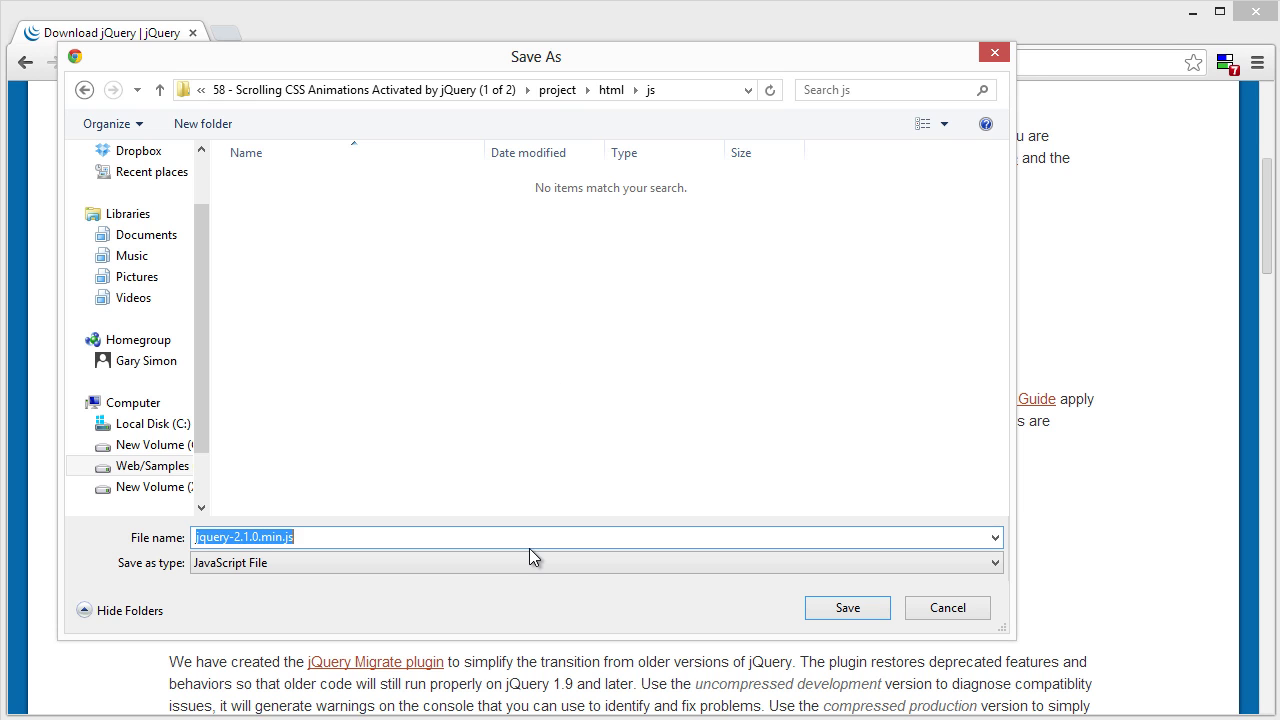
type("j")
key("BackSpace")
type("q")
key("BackSpace")
type("jquery.js")
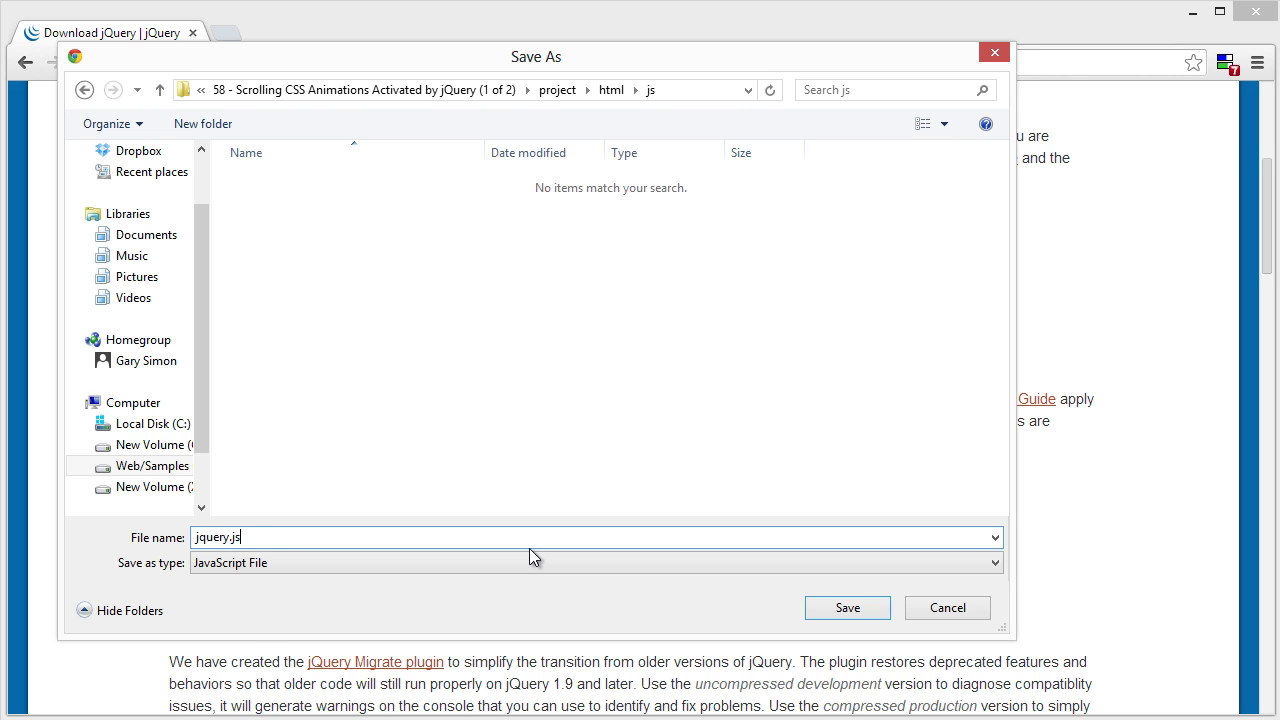
key("Return")
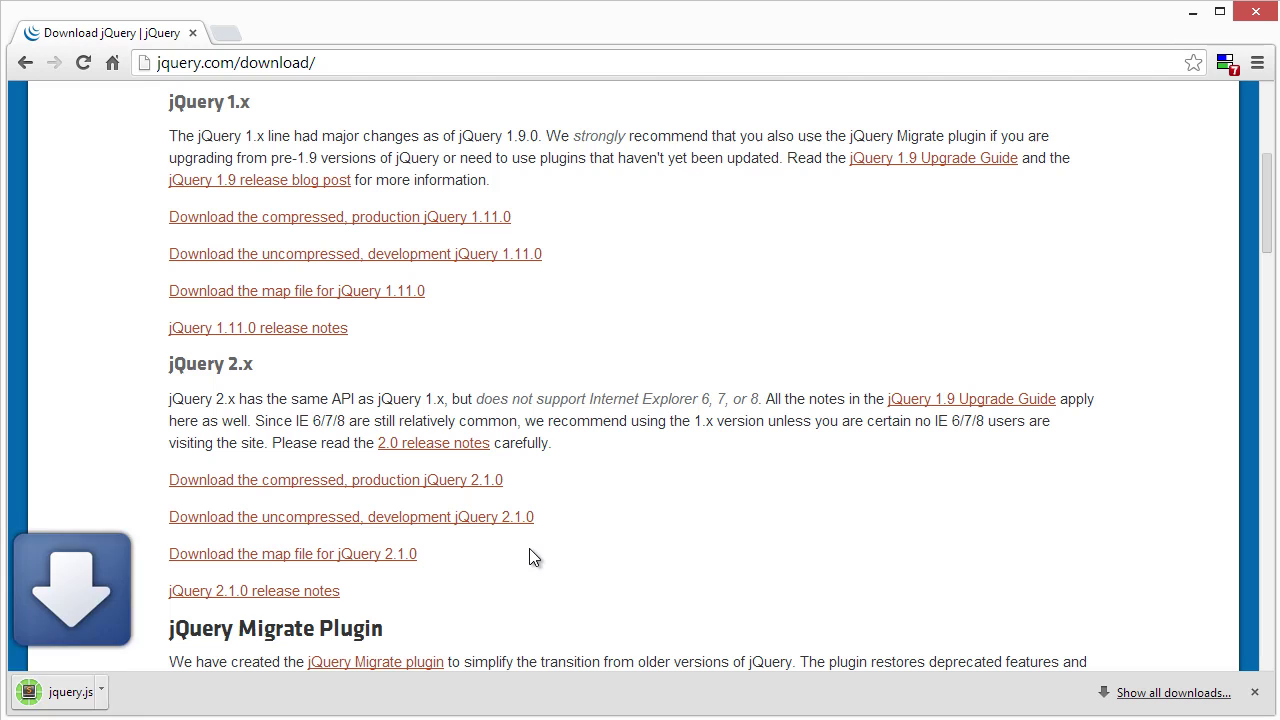
Step: Go to 1140px.com, download the 1140px grid source zip and open it
left_click(1151, 57)
type("11")
key("Return")
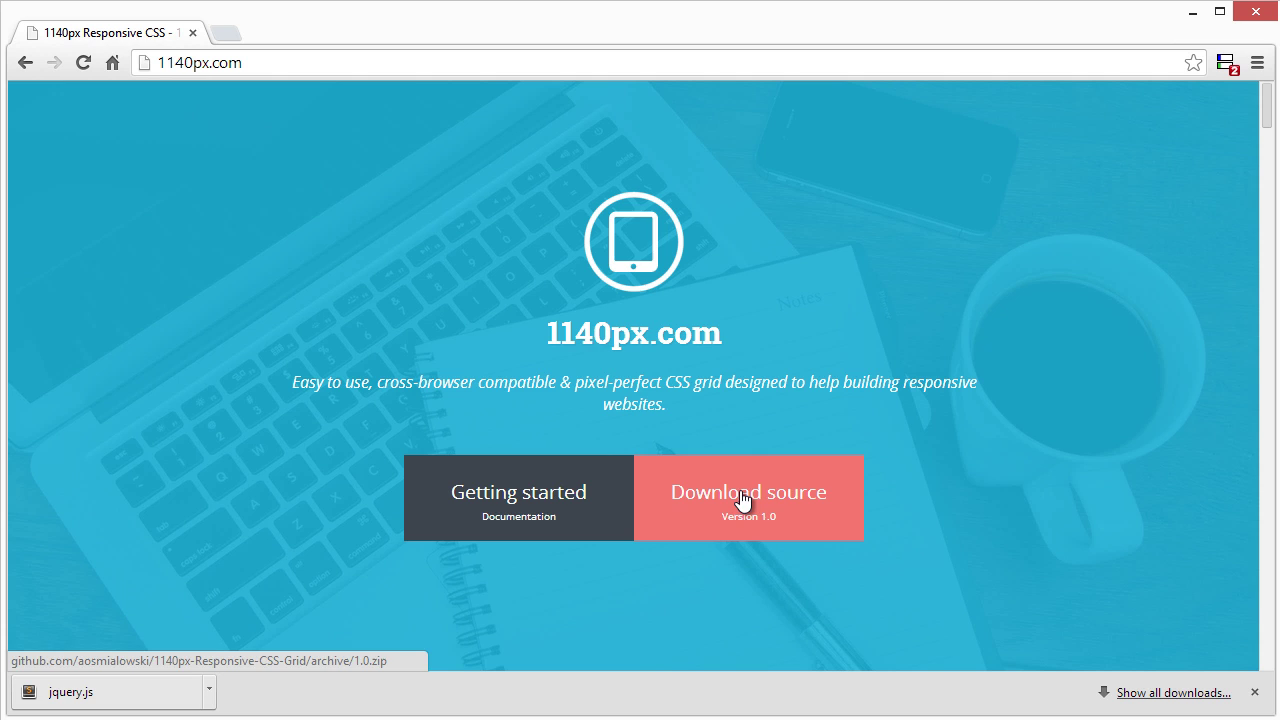
left_click(707, 483)
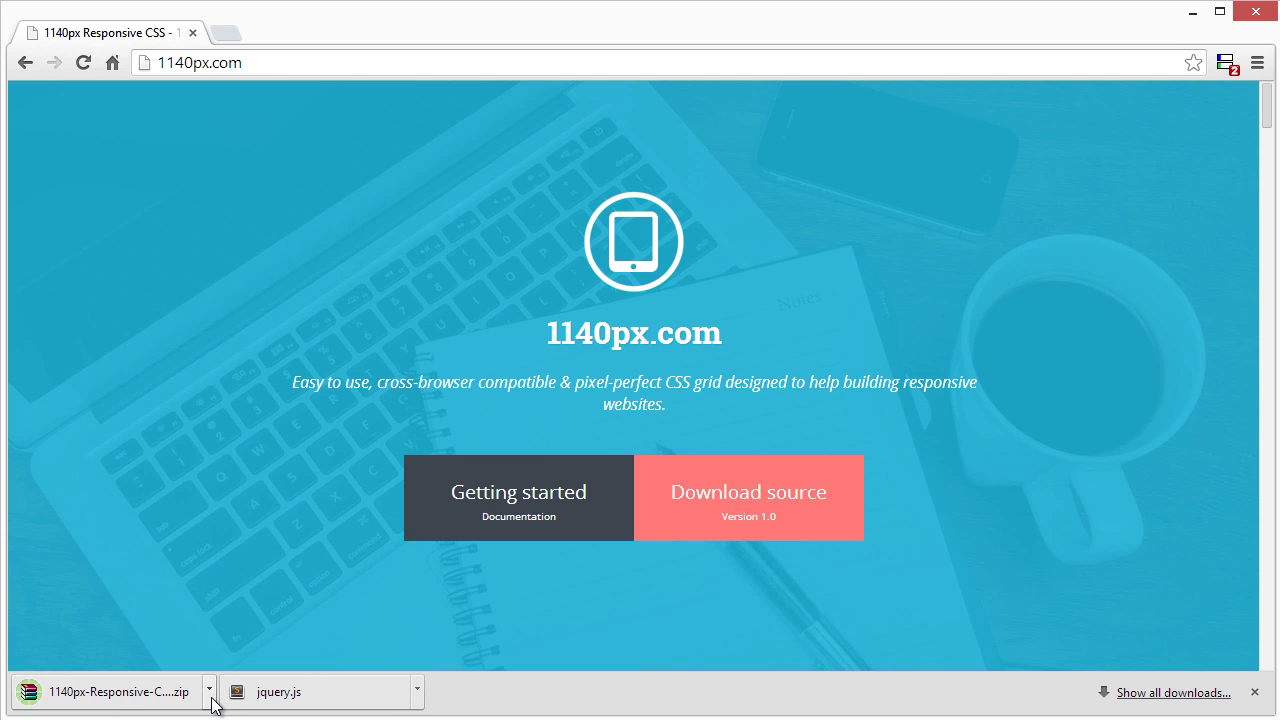
left_click(186, 694)
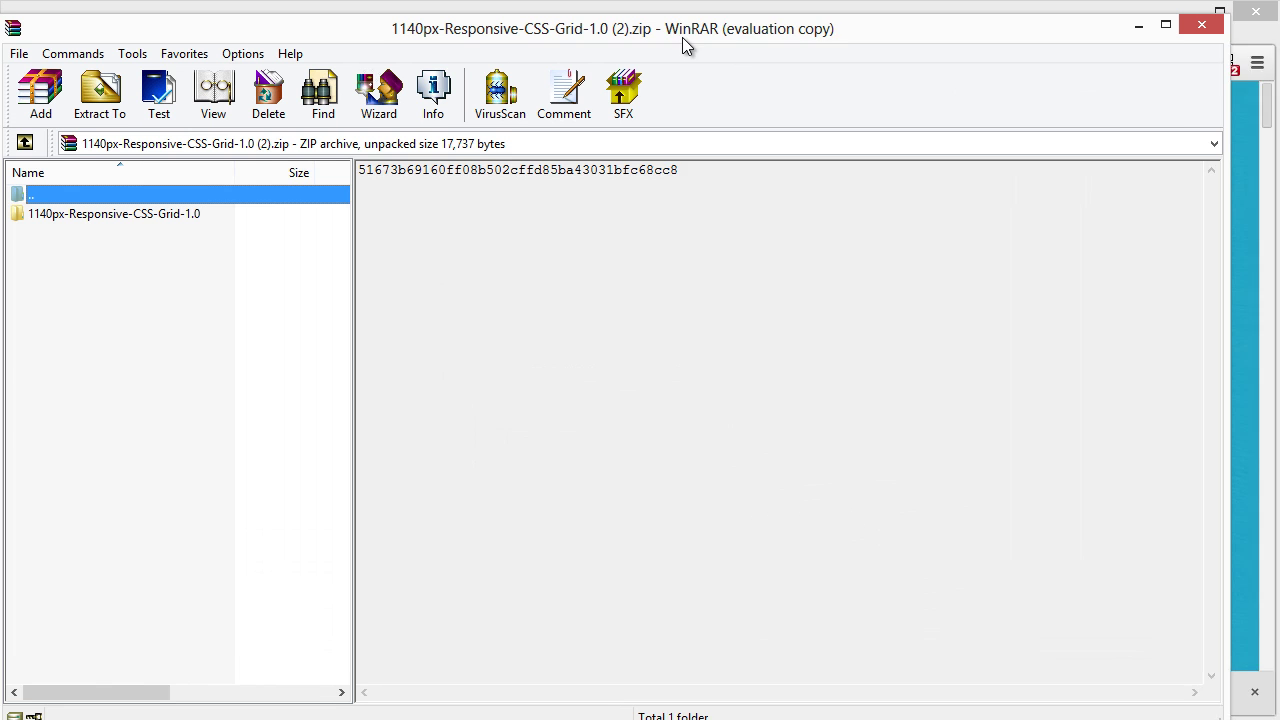
Step: Browse the 1140px-Responsive-CSS-Grid-1.0 folder and its css folder in WinRAR, then minimize the archive
double_click(682, 25)
left_click(159, 216)
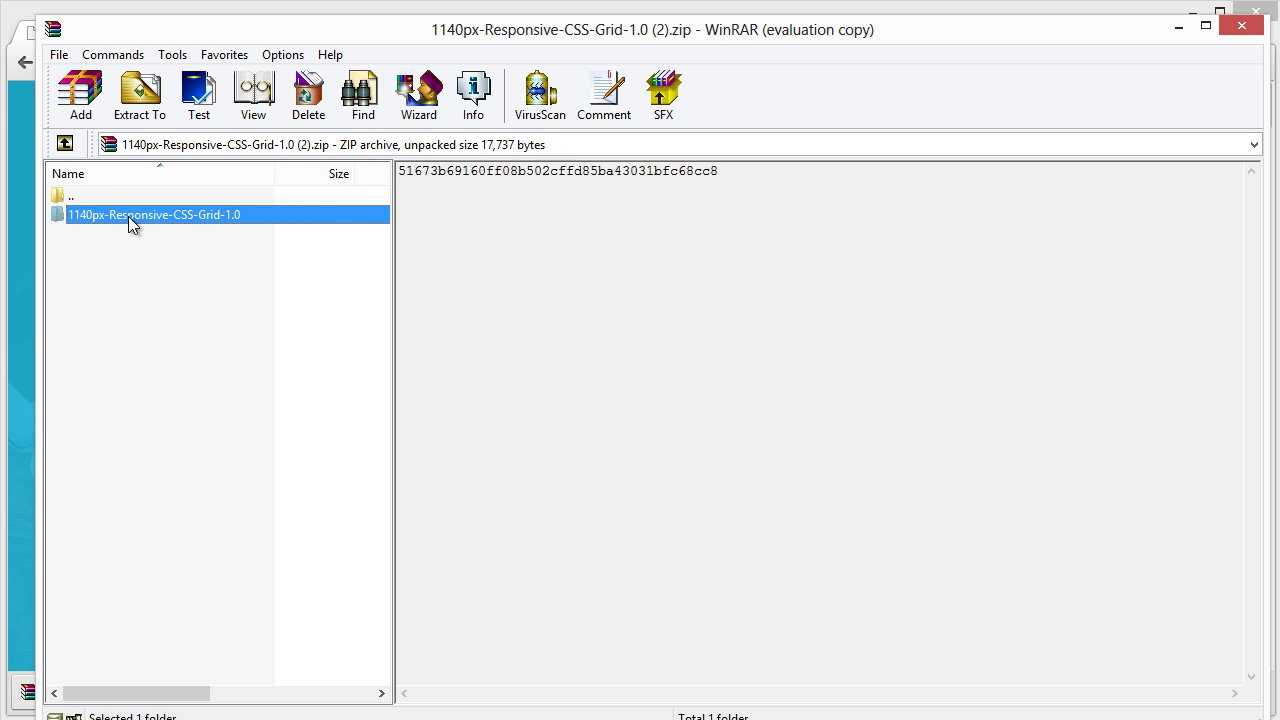
double_click(92, 214)
left_click(124, 216)
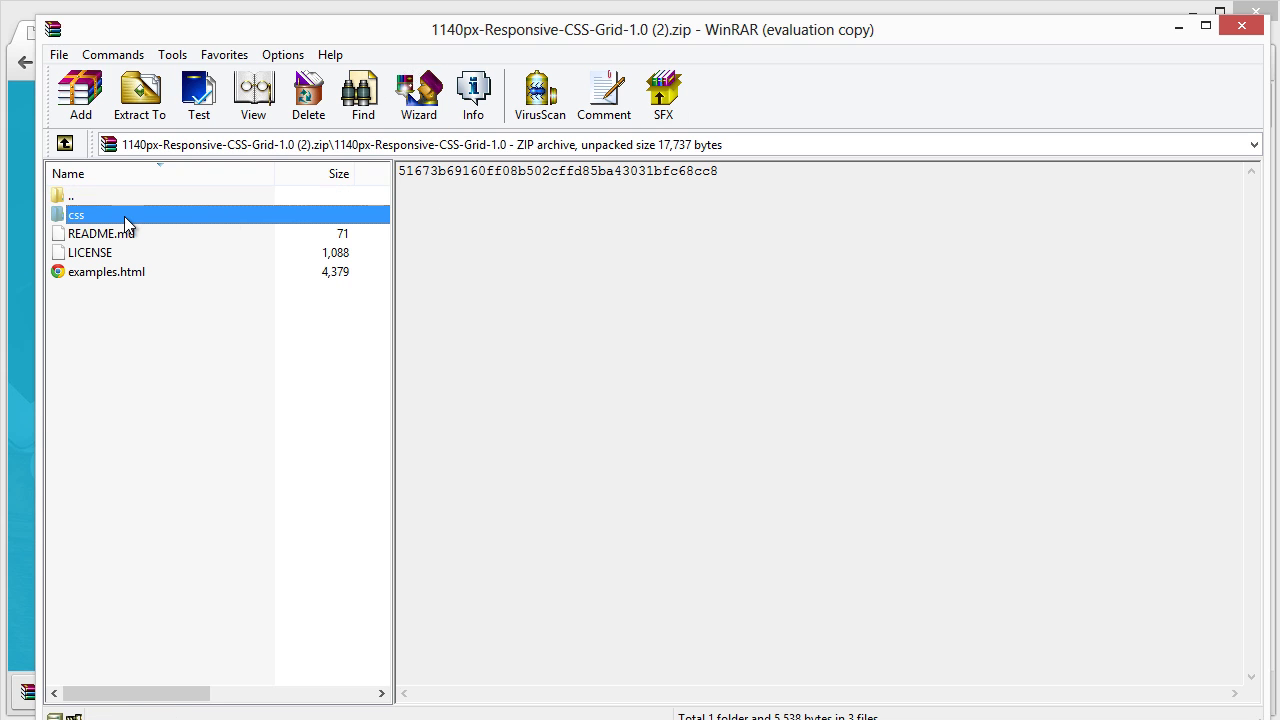
double_click(102, 216)
double_click(96, 200)
left_click(128, 110)
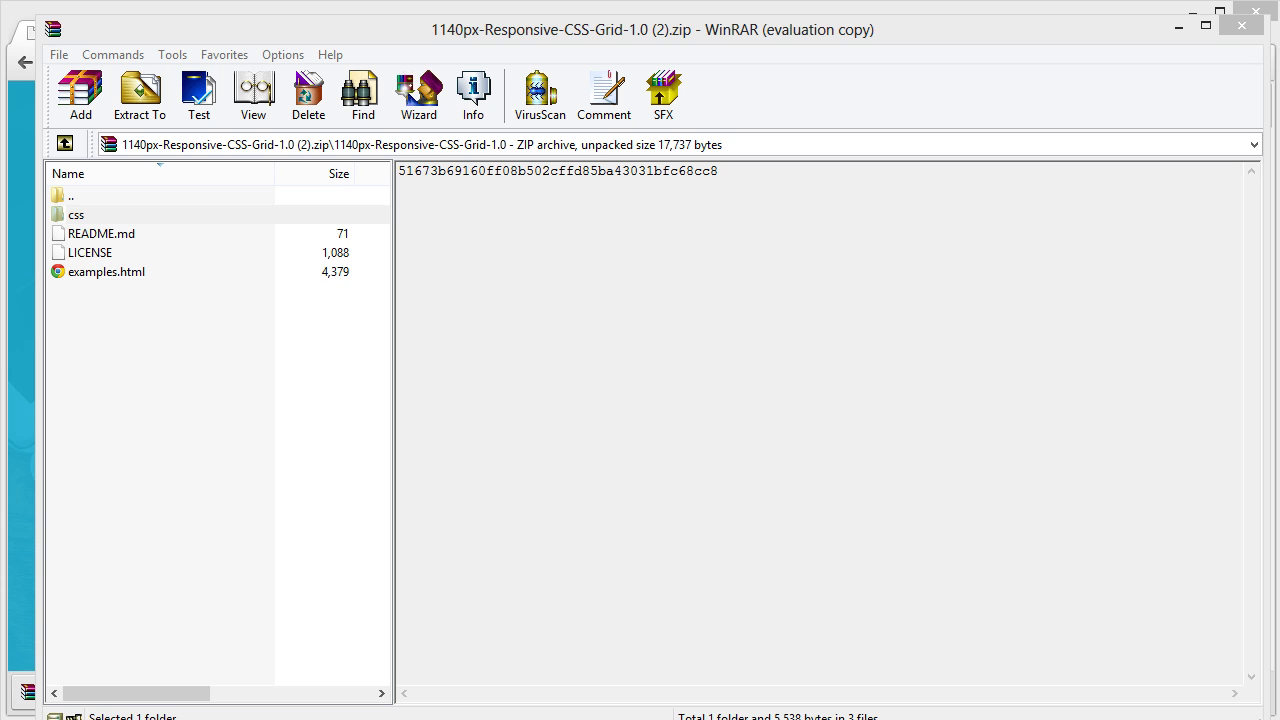
left_click(1180, 27)
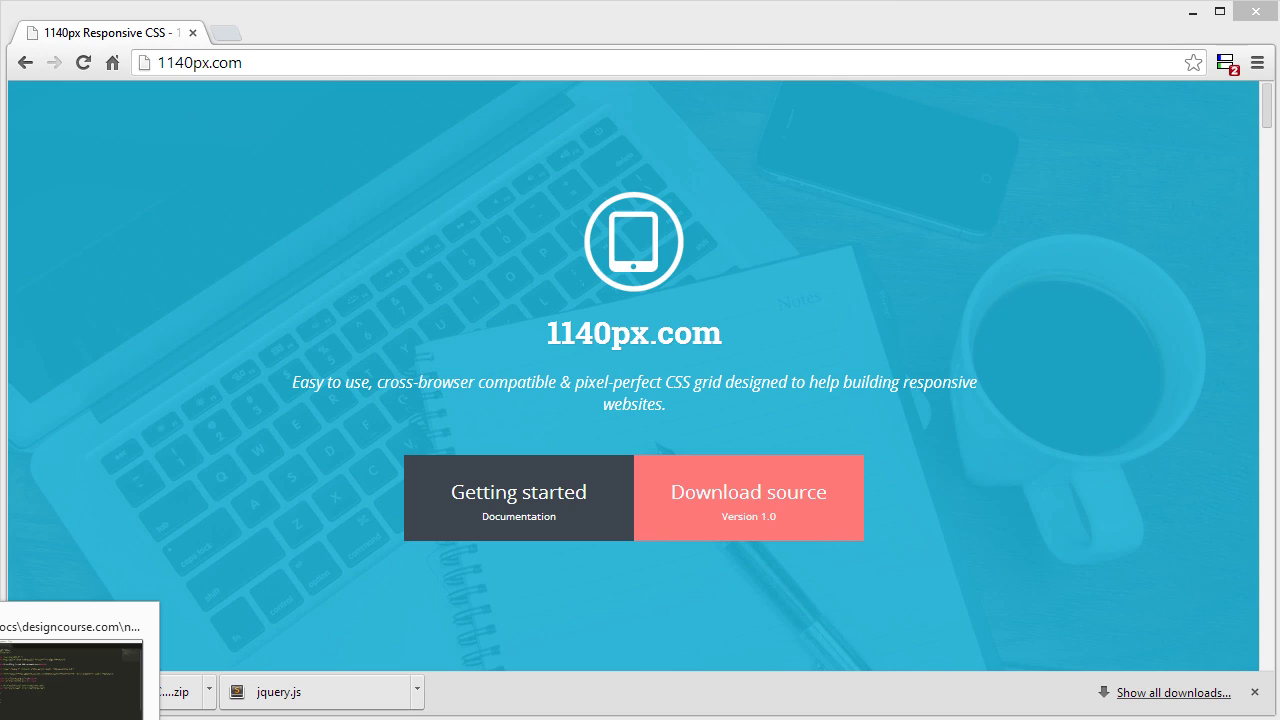
Step: Bring up the new project's index.html in Sublime and expand the js and css folders
left_click(80, 655)
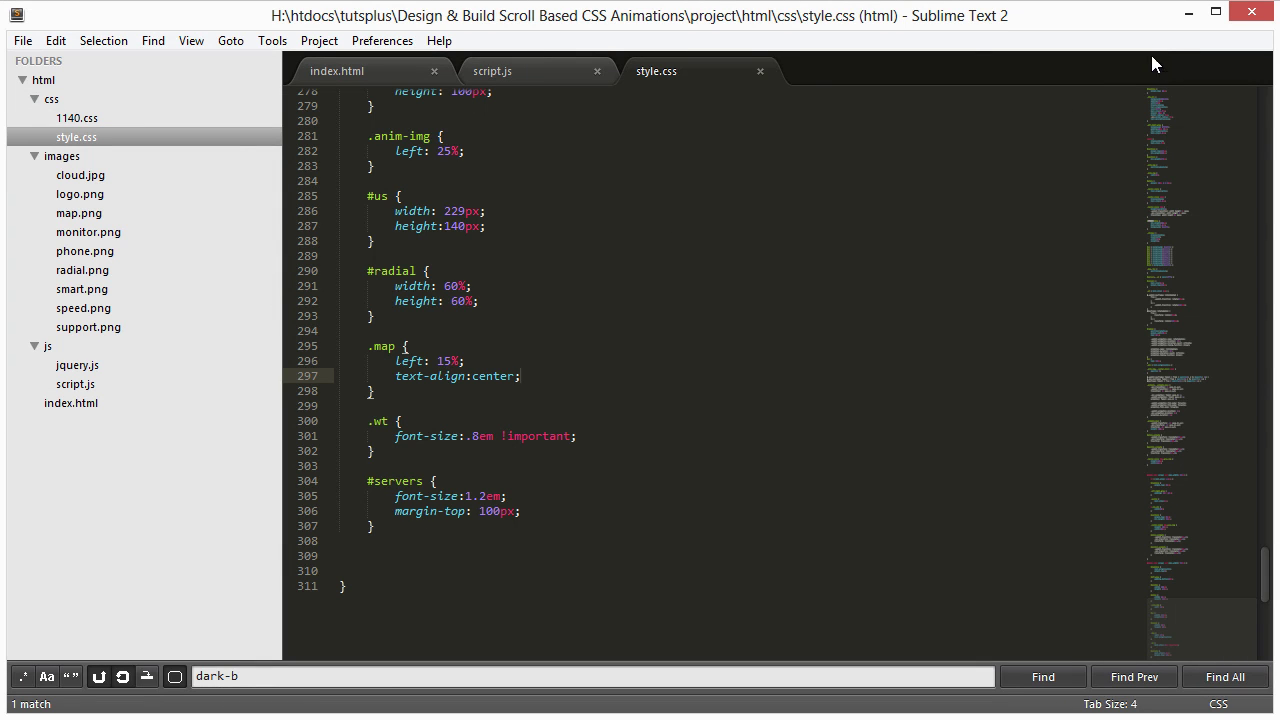
left_click(1188, 12)
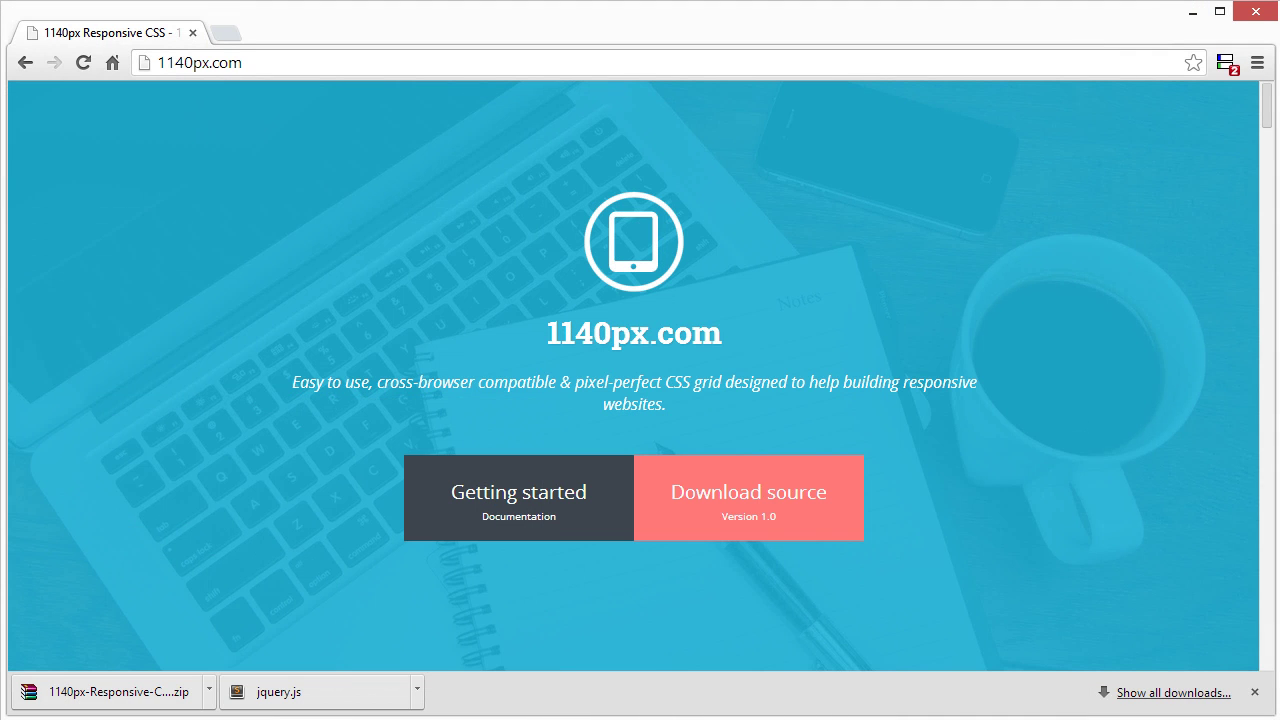
left_click(49, 680)
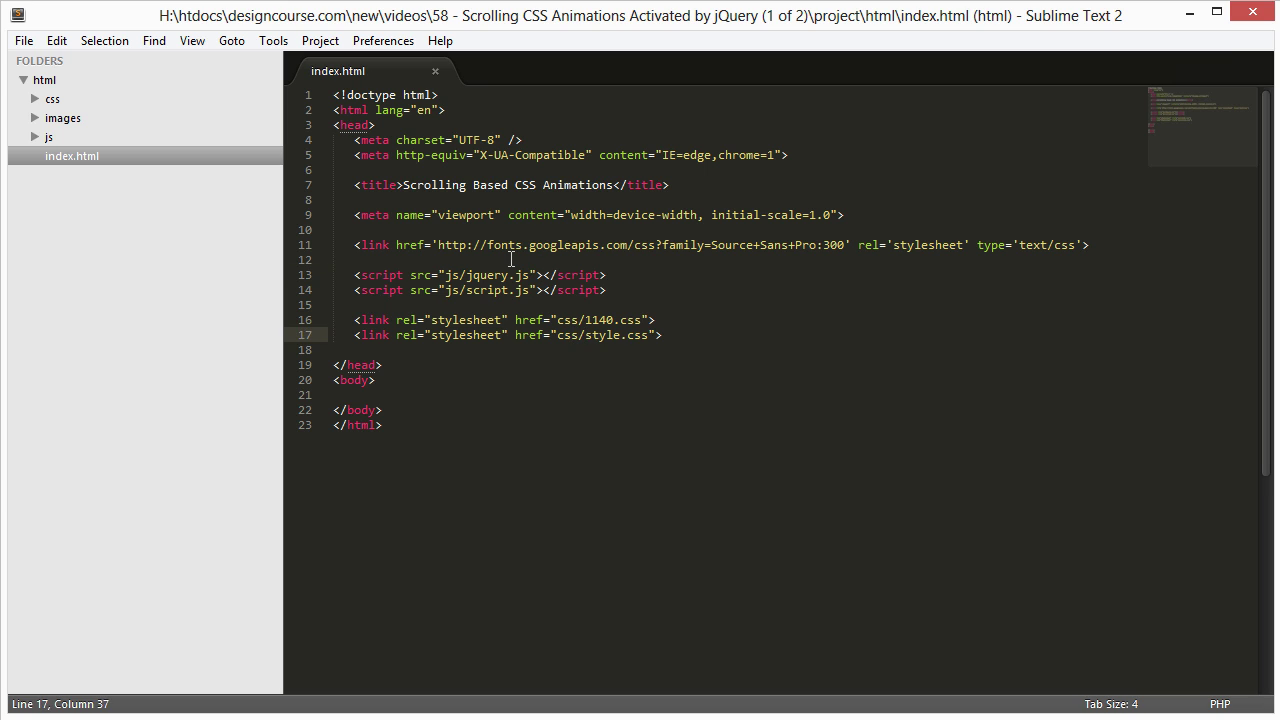
left_click(511, 259)
left_click(36, 139)
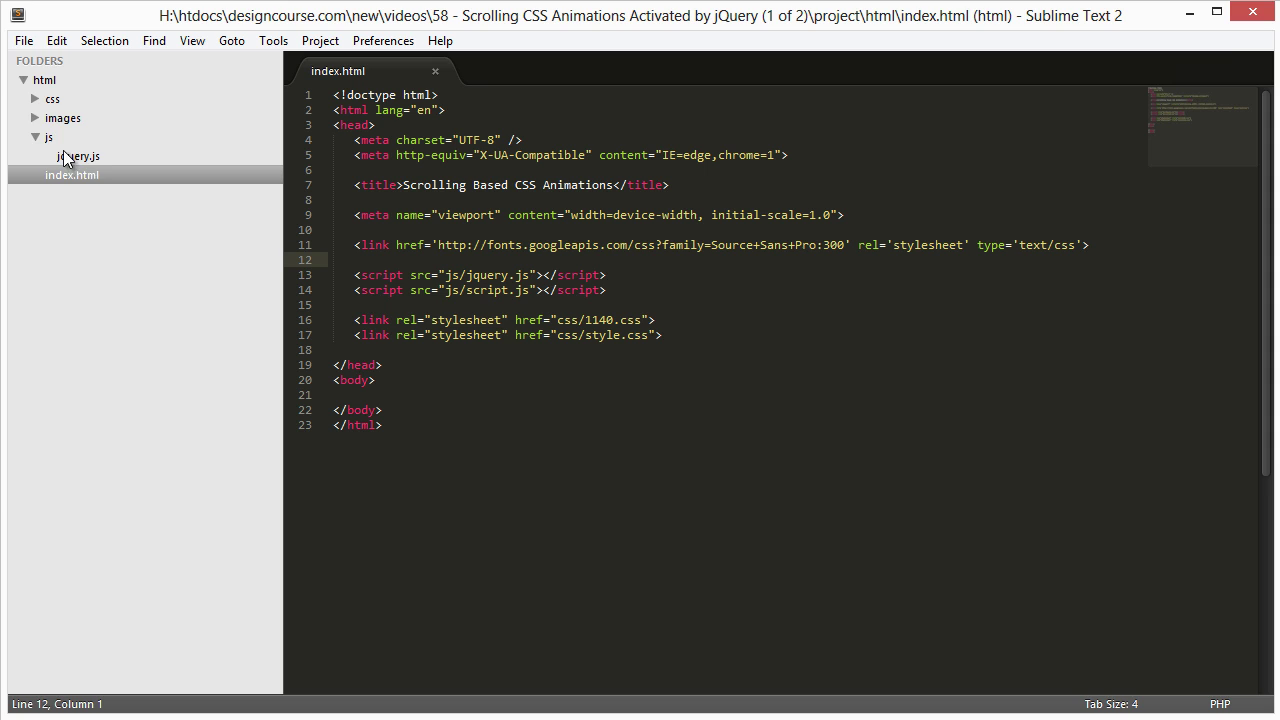
left_click(36, 100)
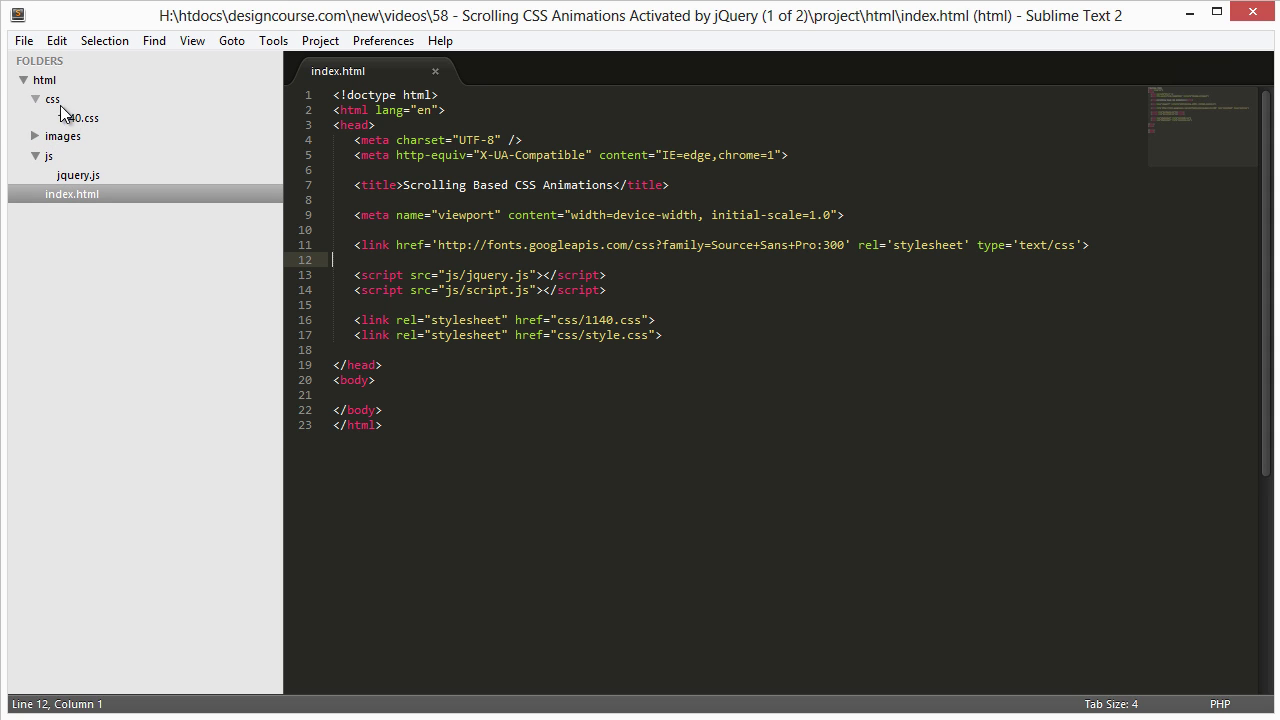
Step: Create a new empty file and save it as script.js in the js folder
left_click(23, 40)
left_click(43, 64)
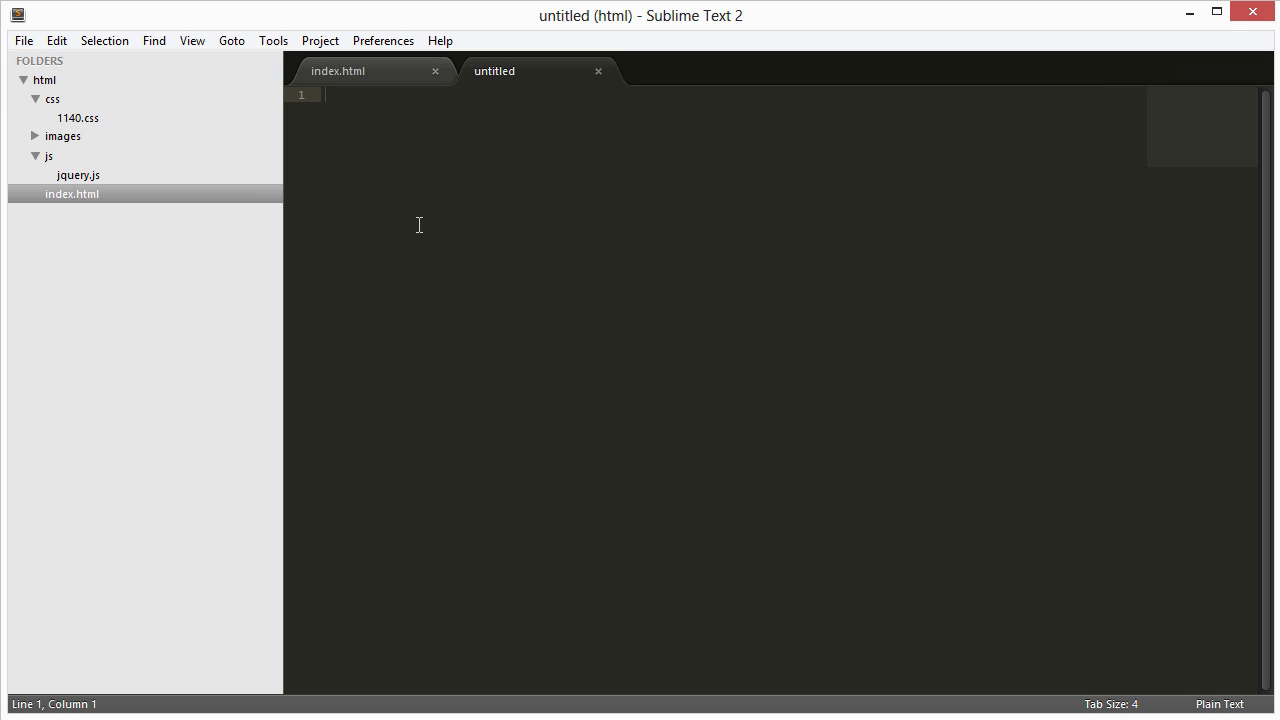
key("ctrl+s")
double_click(309, 234)
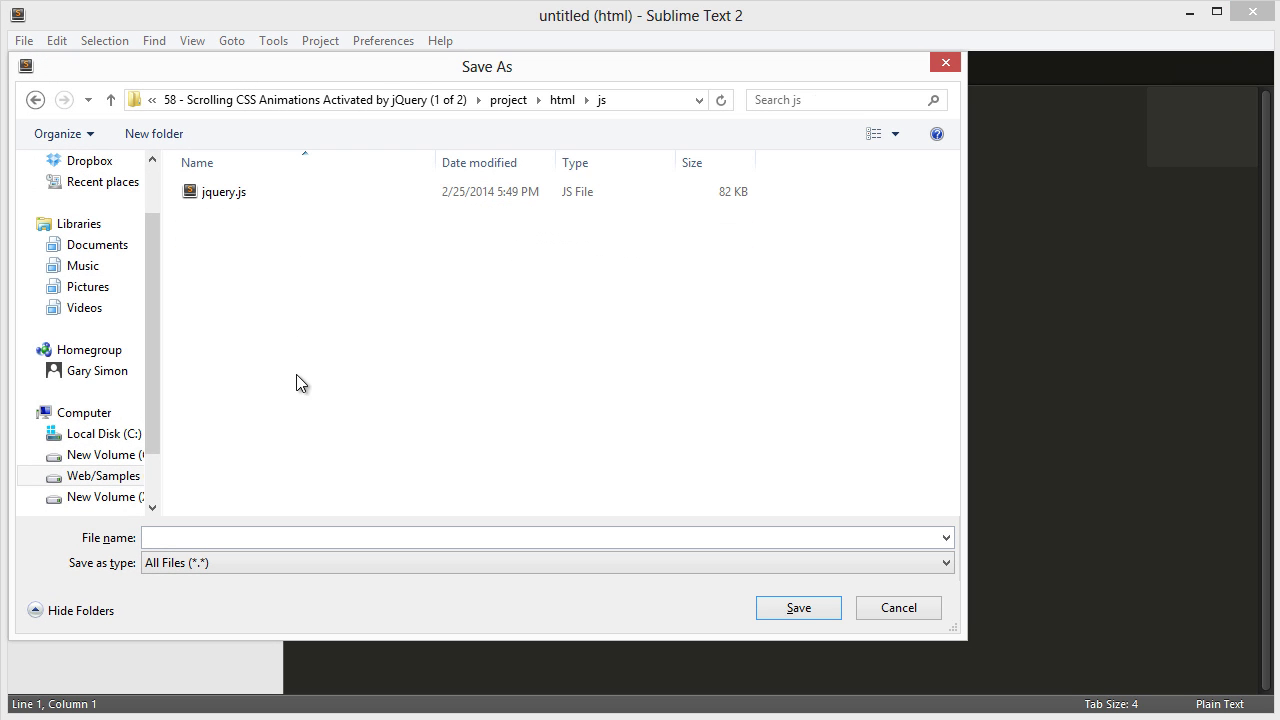
type("script.js")
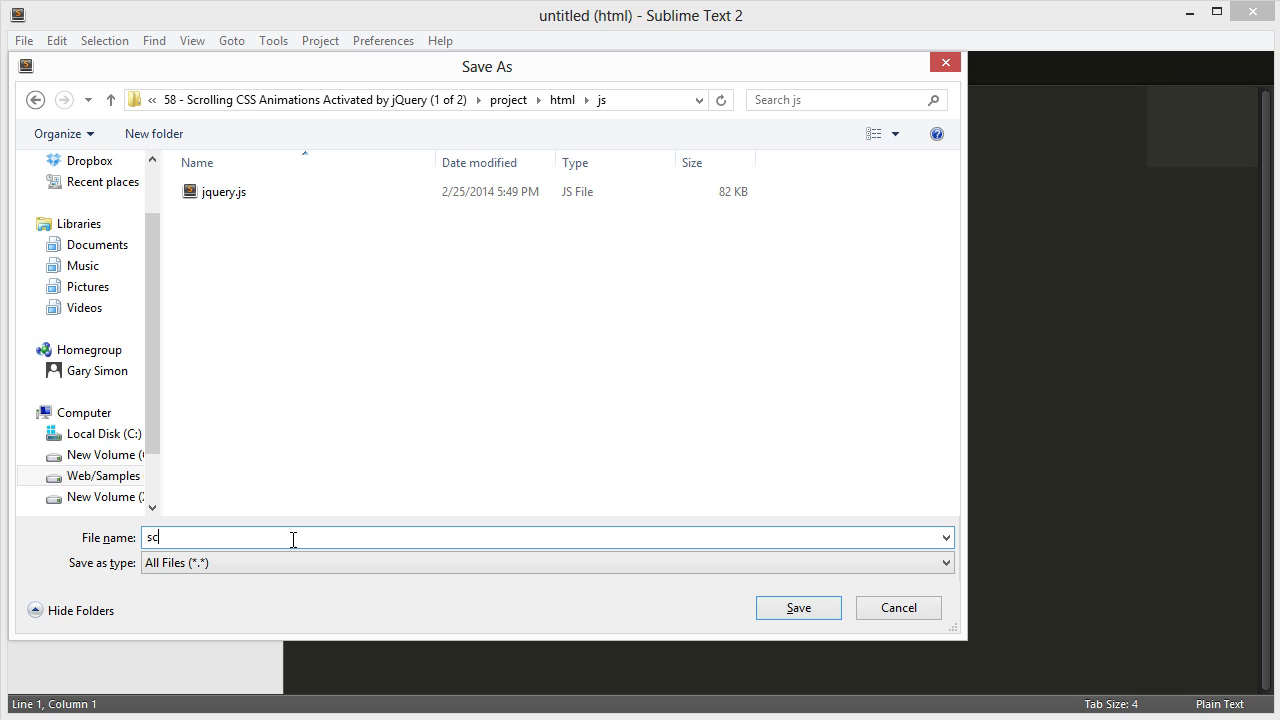
key("Return")
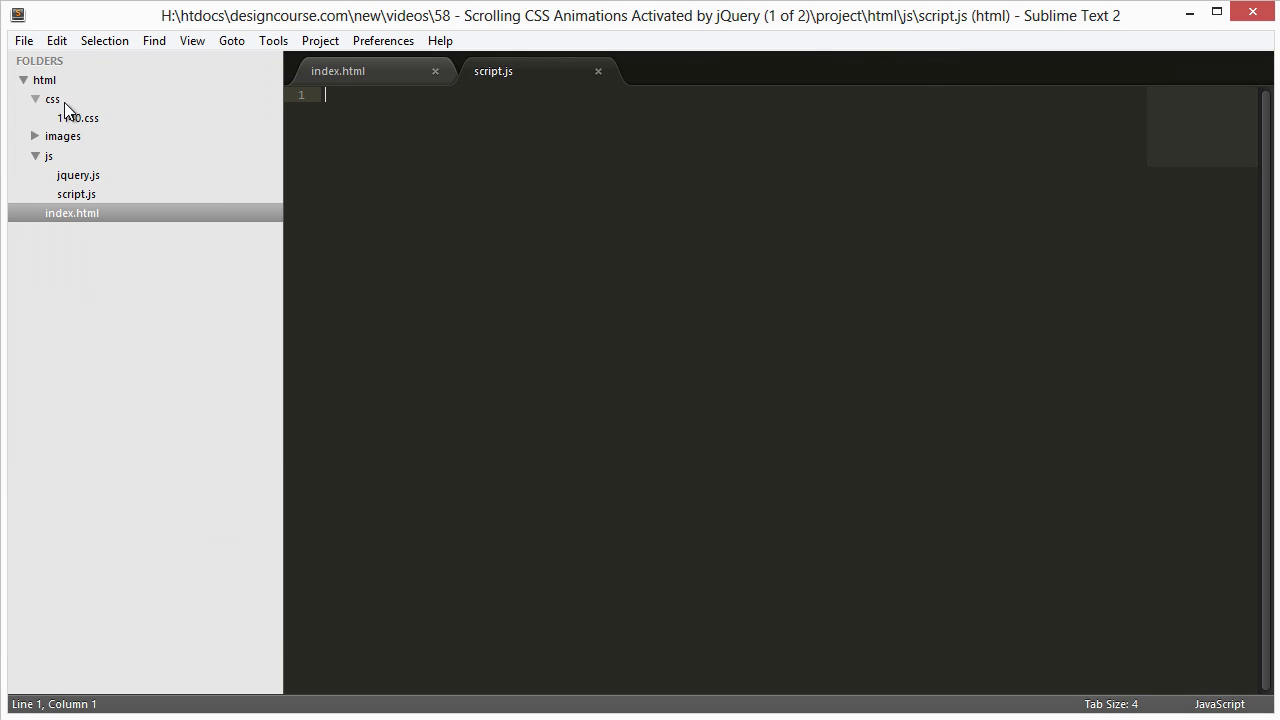
Step: Create another empty file, save it as style.css in the css folder, and return to index.html
left_click(24, 41)
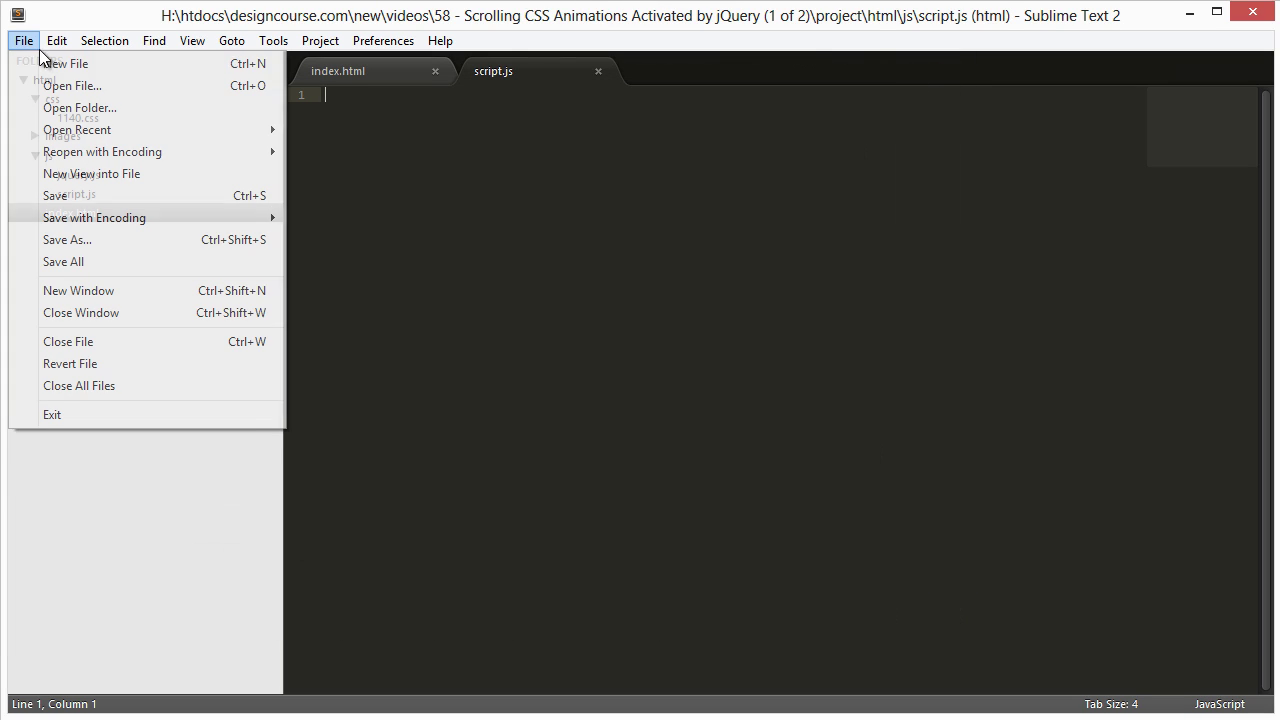
left_click(45, 60)
key("ctrl+s")
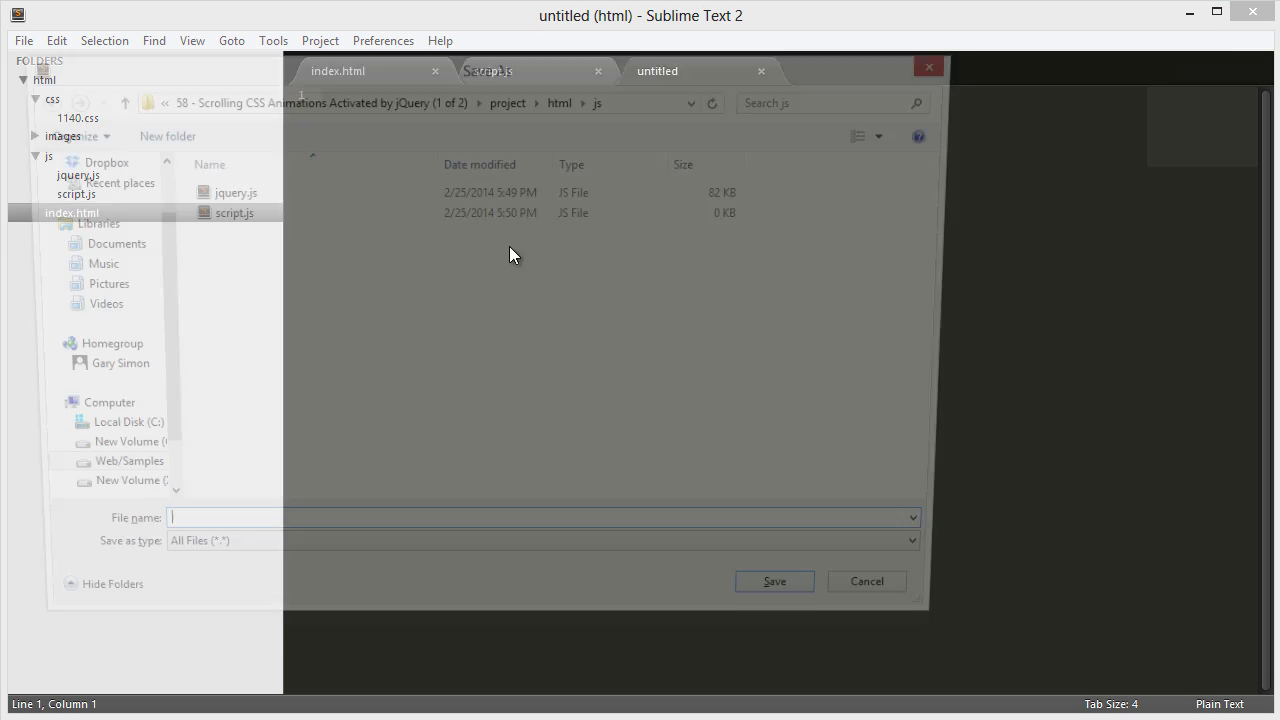
left_click(536, 99)
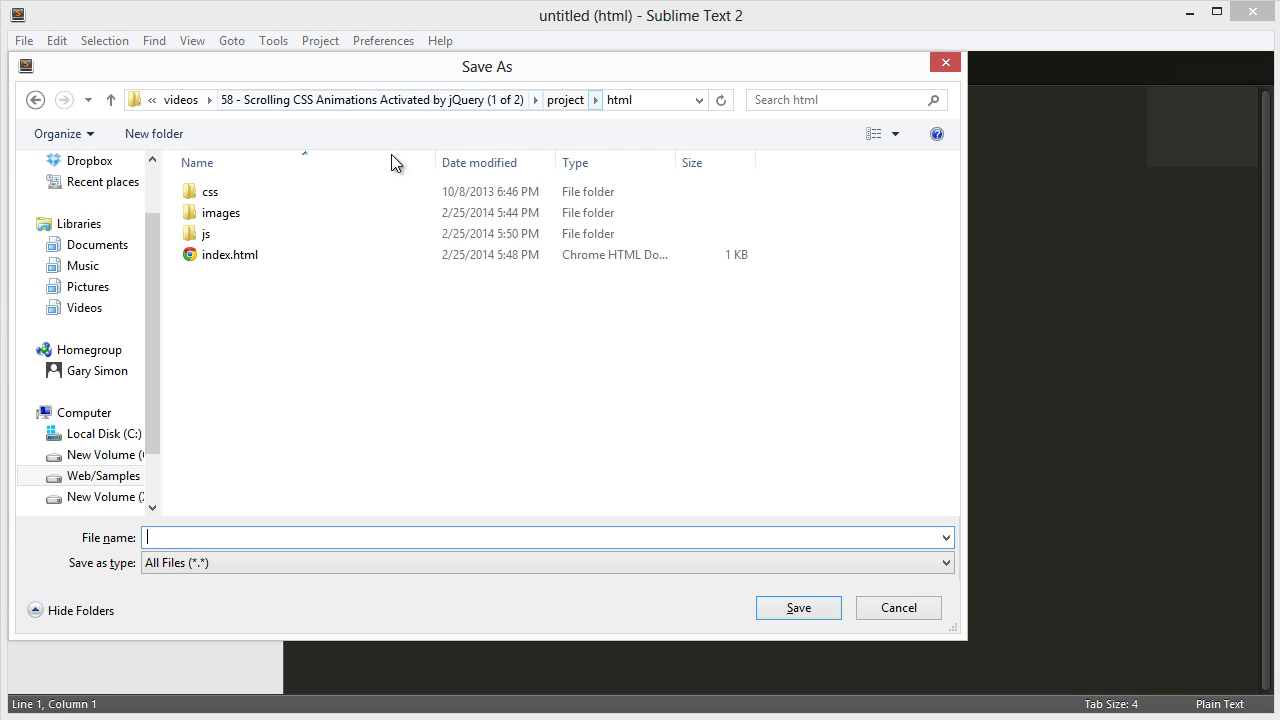
double_click(268, 193)
left_click(265, 530)
type("style.css")
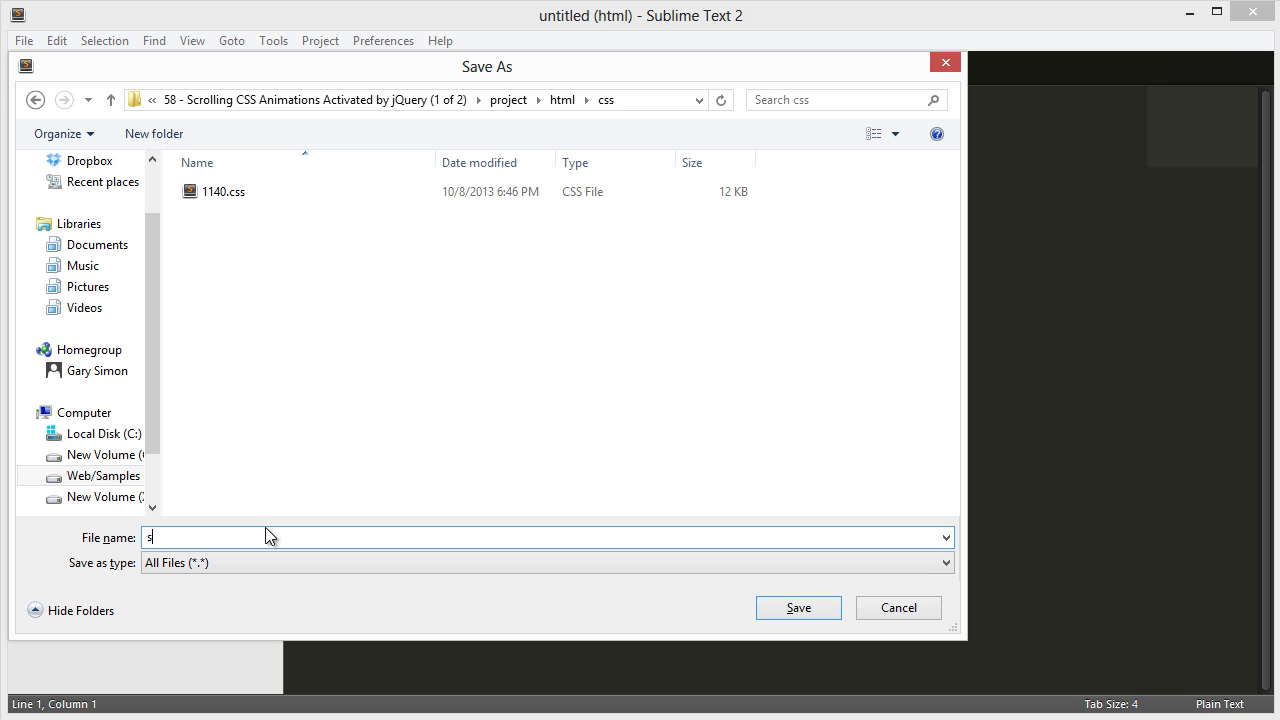
key("Return")
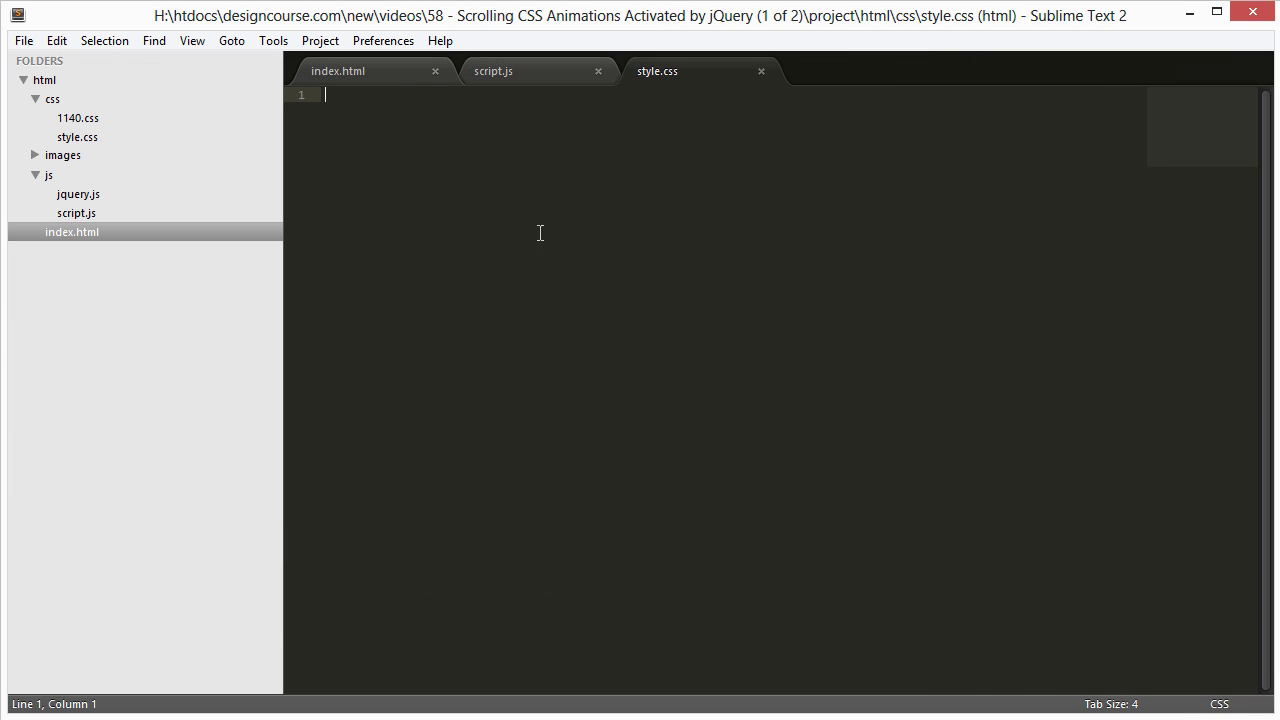
left_click(386, 73)
left_click(549, 335)
Step: Check the body and line 12 of index.html, then switch to the grid.psd mockup and scroll it
left_click(532, 392)
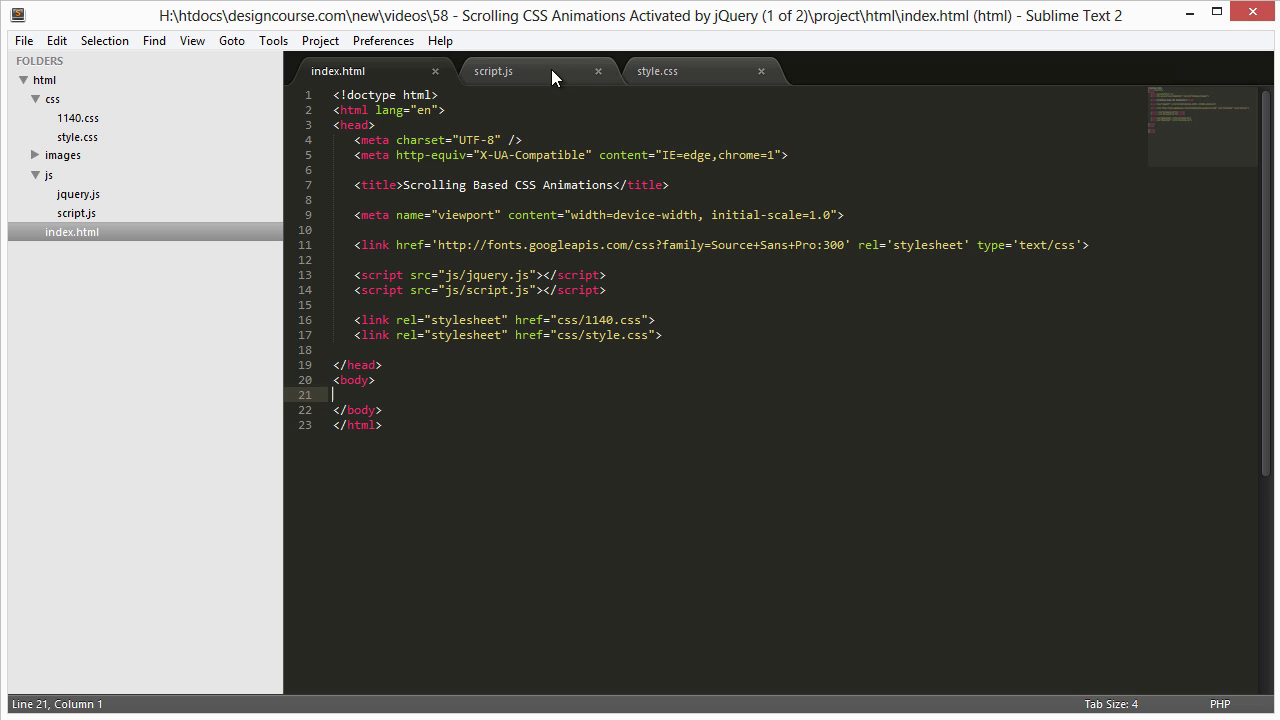
left_click(659, 261)
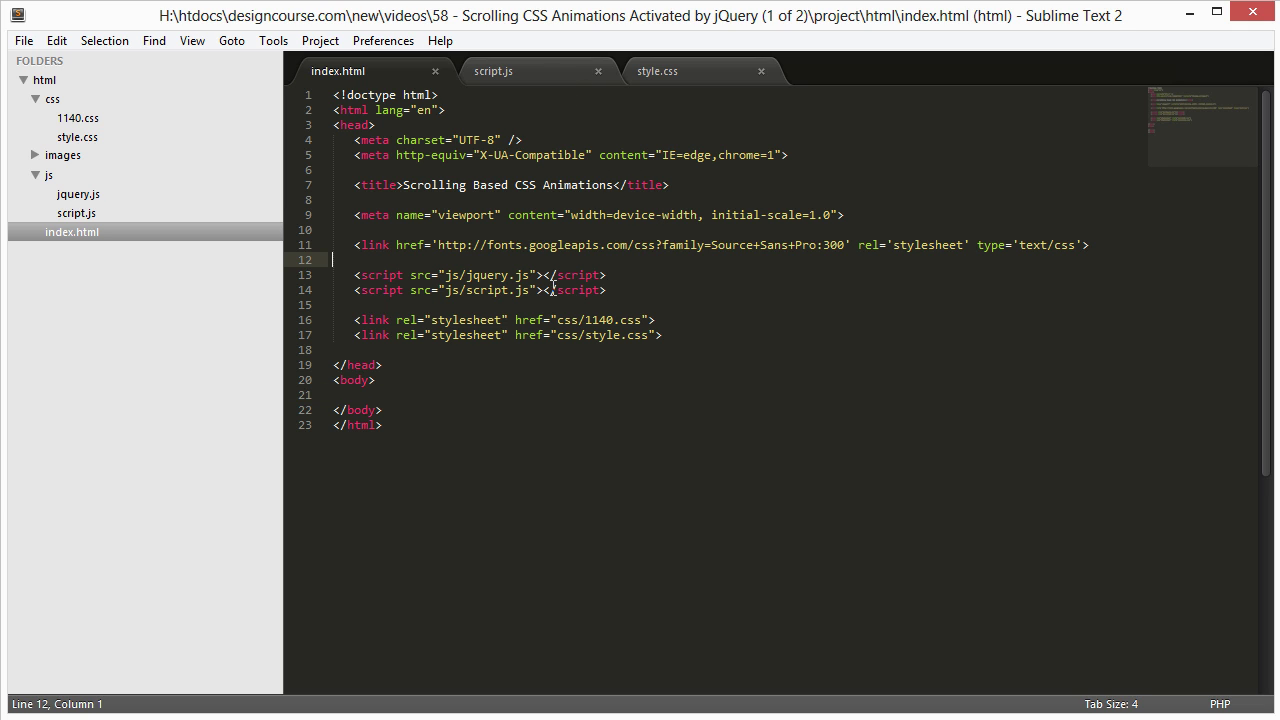
key("alt+Tab")
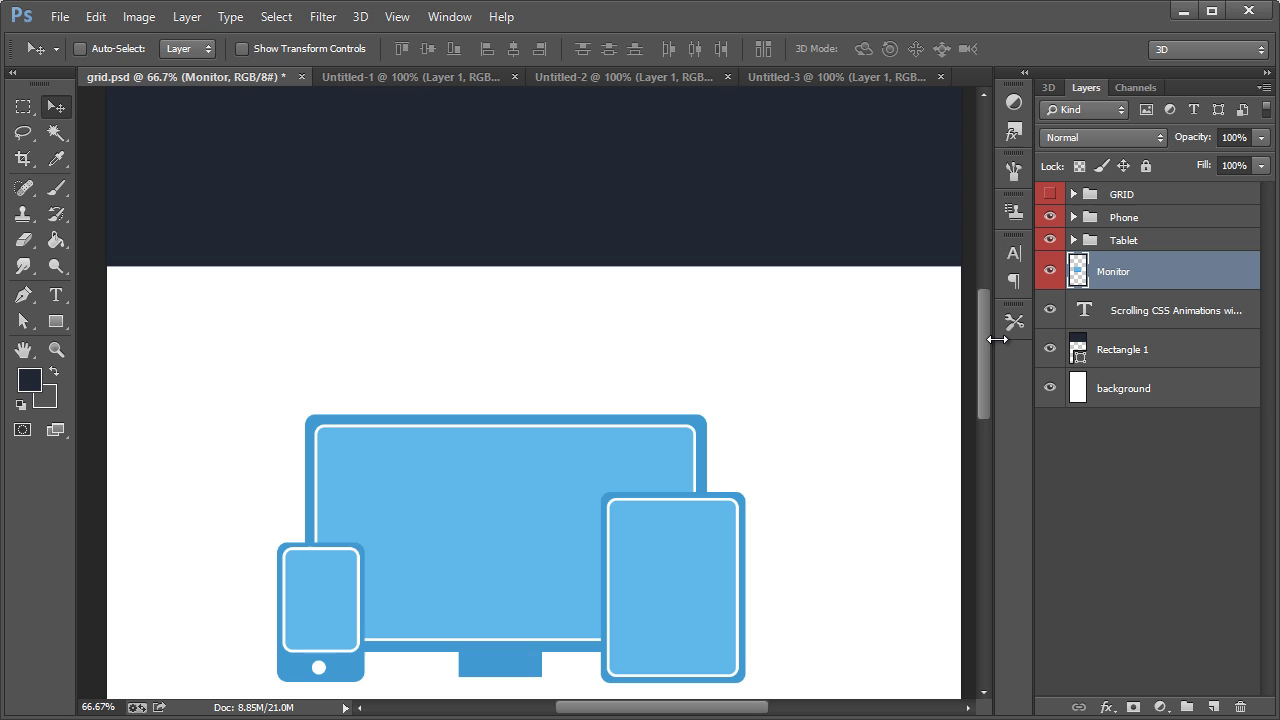
left_click_drag(983, 334, 996, 383)
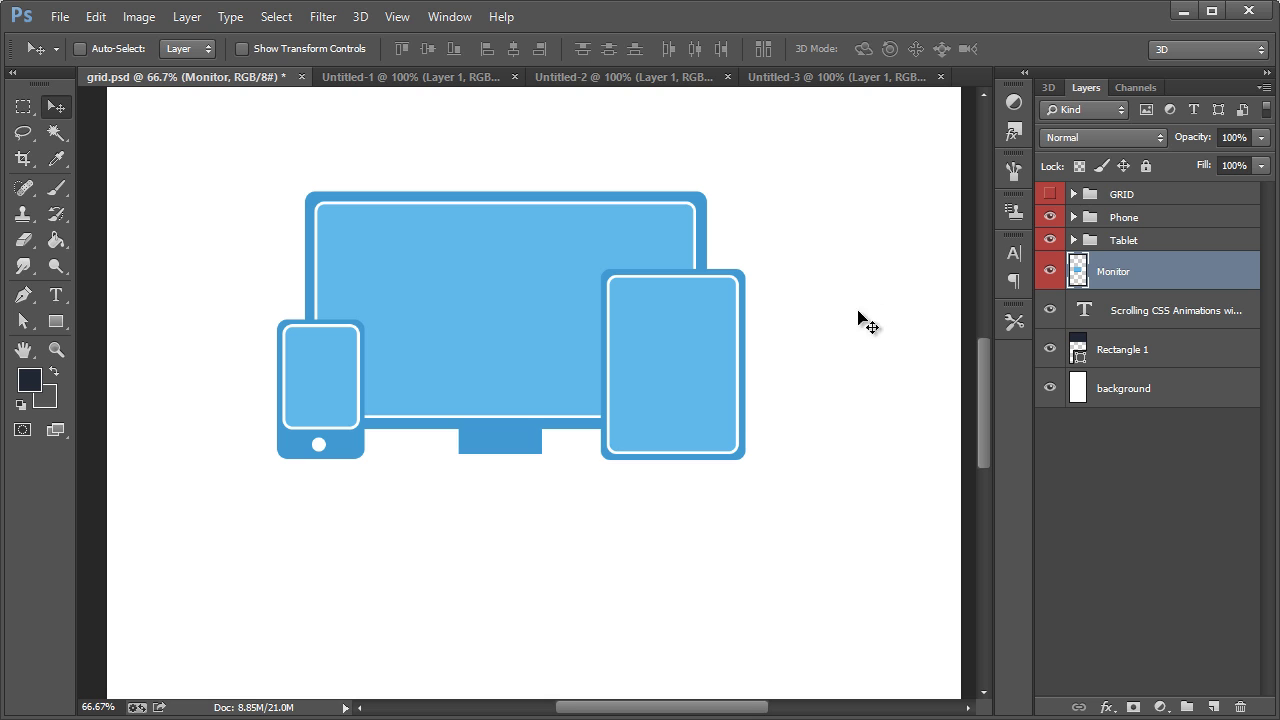
Step: Switch back to Chrome and load YouTube from the address bar
key("alt+Tab")
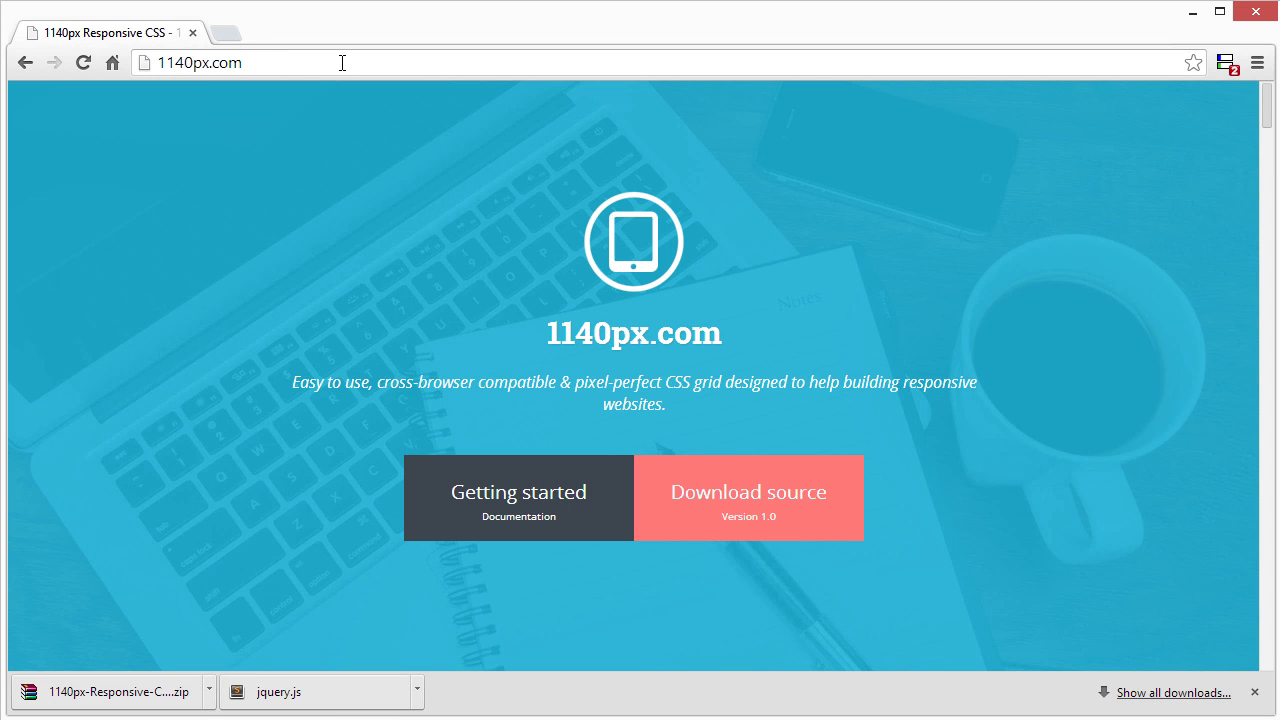
left_click(331, 73)
type("youtube.com/user/DesignCourse")
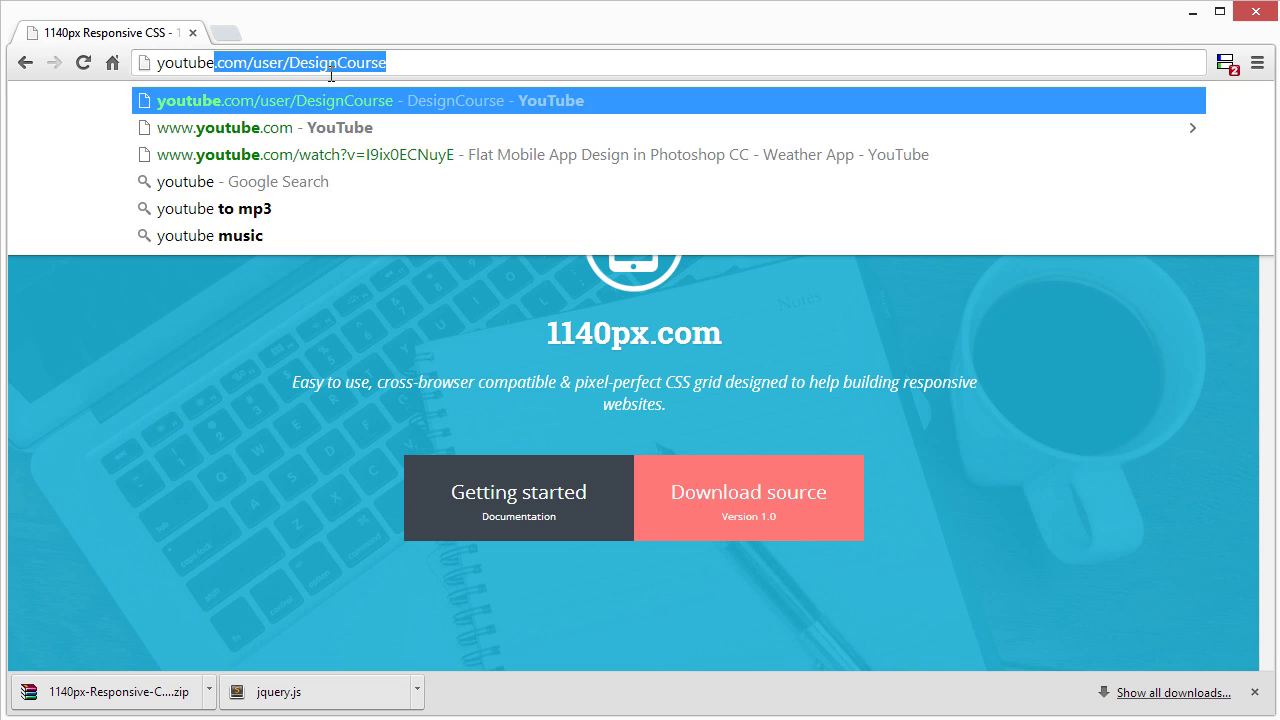
key("Return")
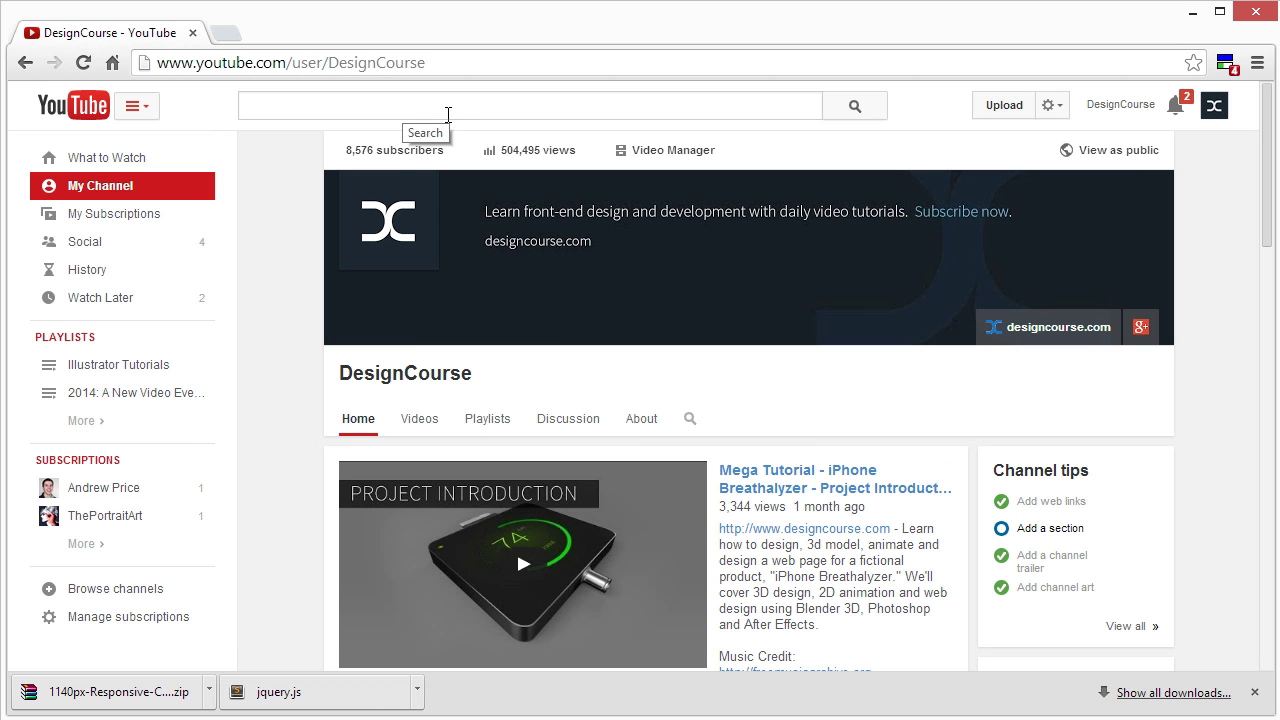
Step: Open My Subscriptions and dismiss the first upload's options menu without choosing anything
left_click(157, 214)
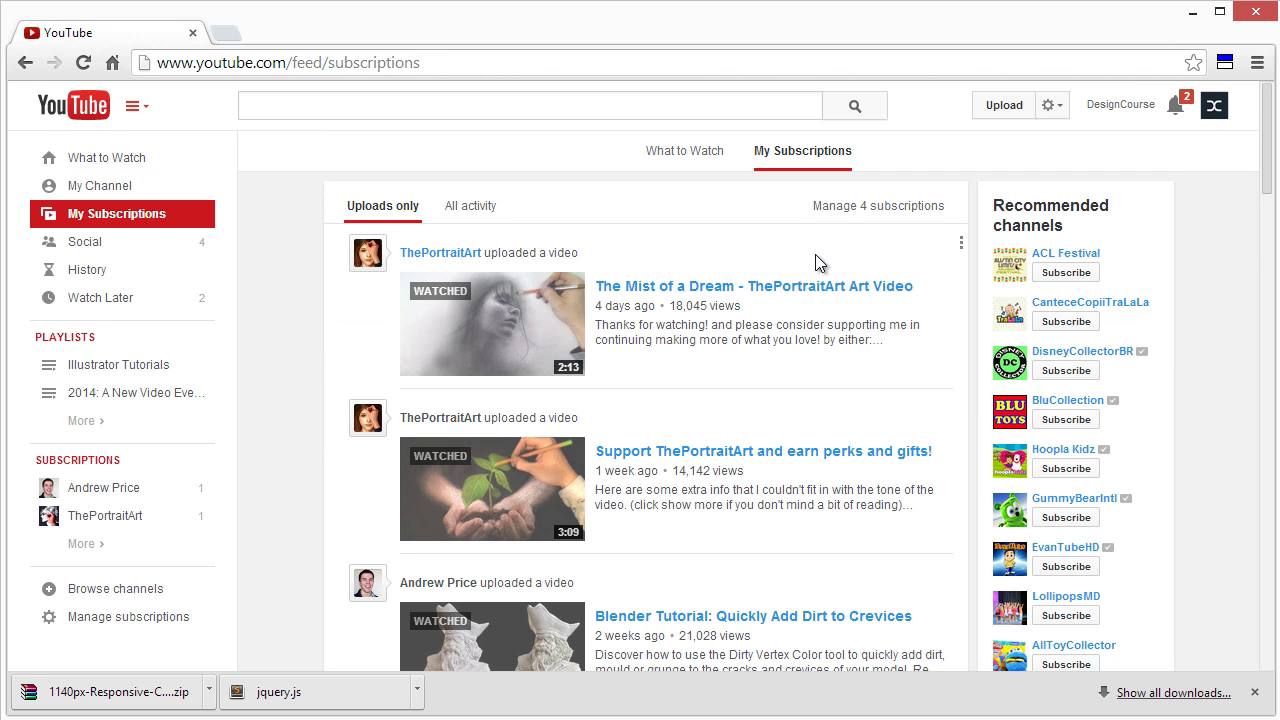
left_click(450, 256)
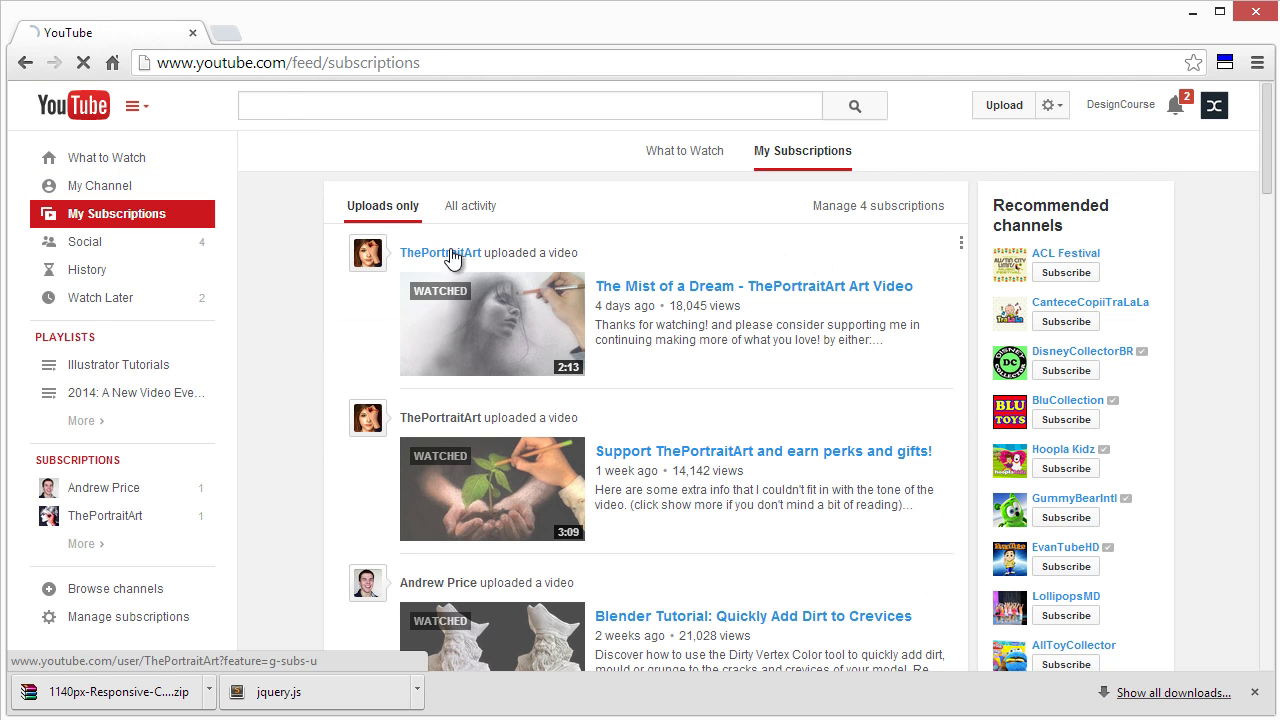
left_click(960, 251)
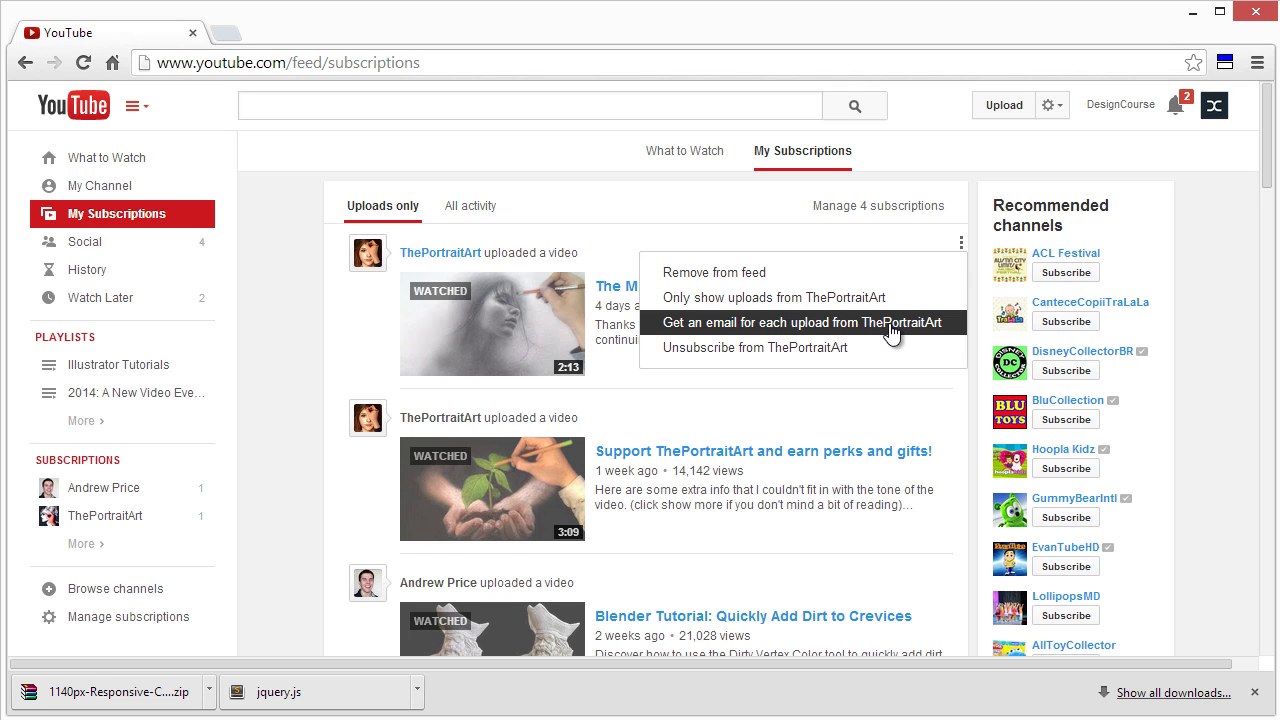
left_click(930, 228)
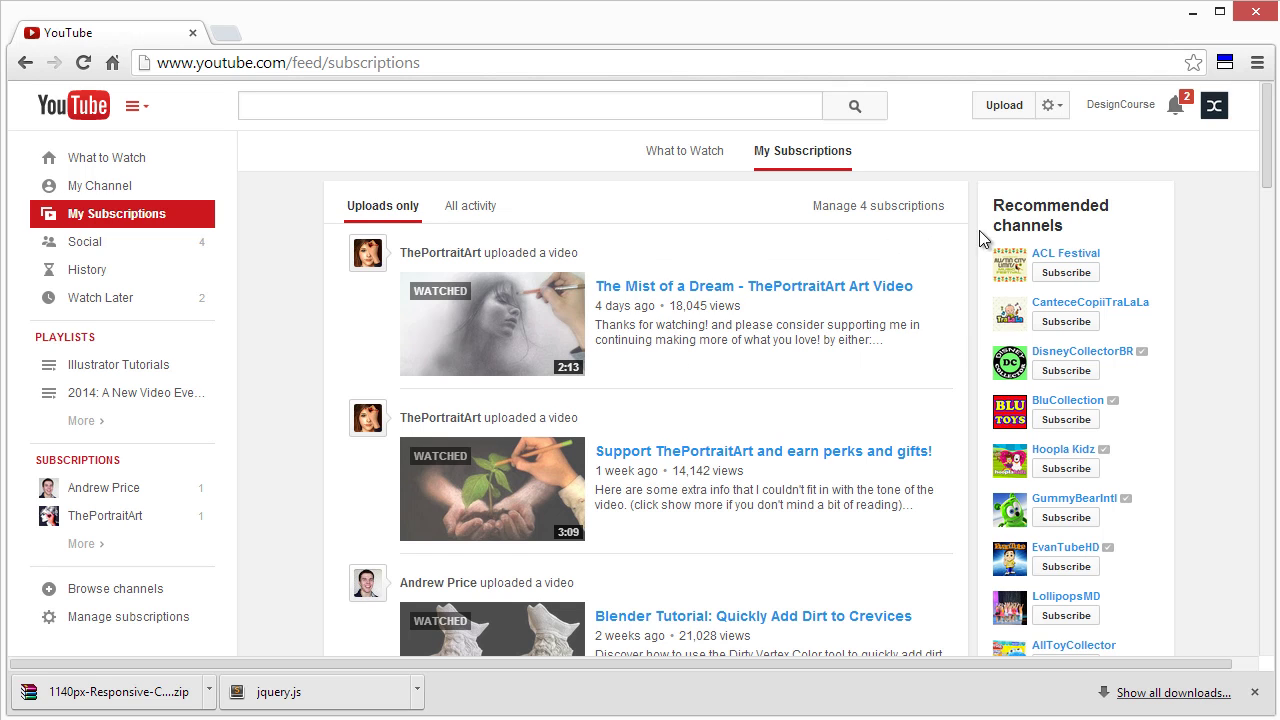